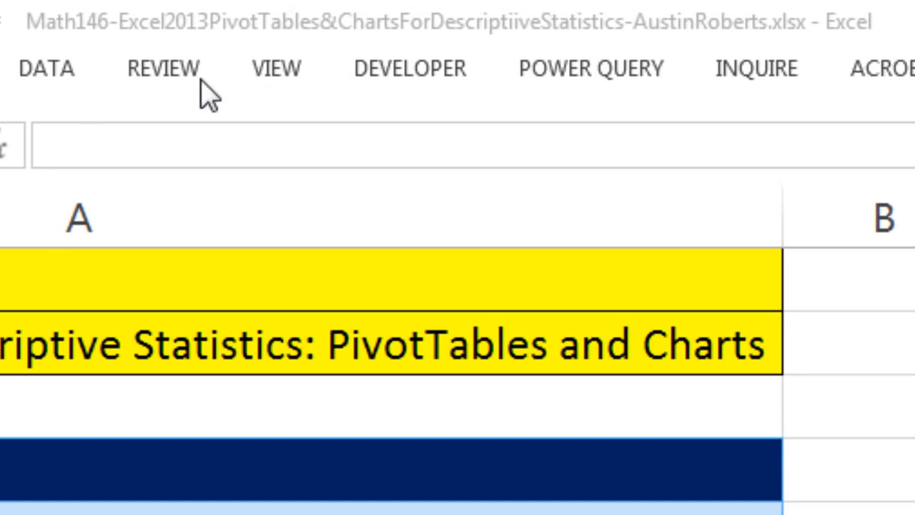
# Step: Examine the raw phone purchase records listed on the Data Analysis sheet
pyautogui.click(326, 43)
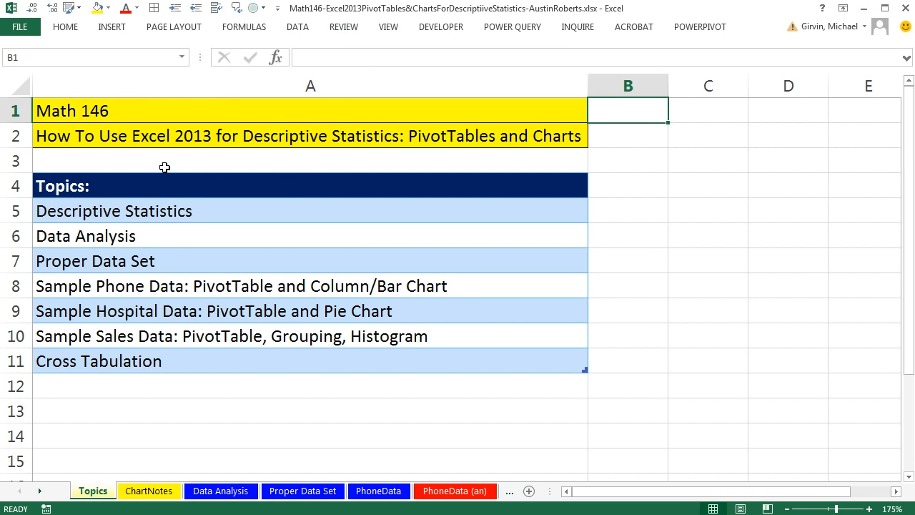
pyautogui.click(221, 491)
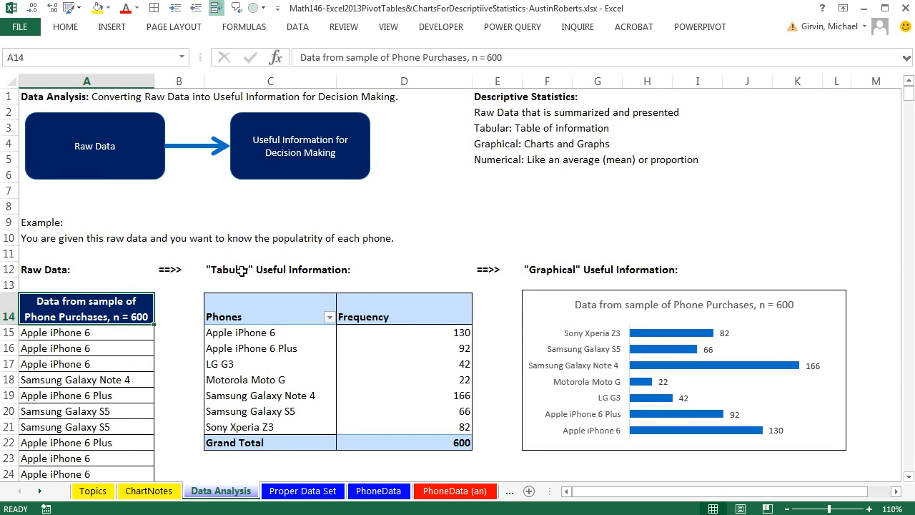
pyautogui.click(93, 337)
pyautogui.click(85, 349)
pyautogui.click(86, 364)
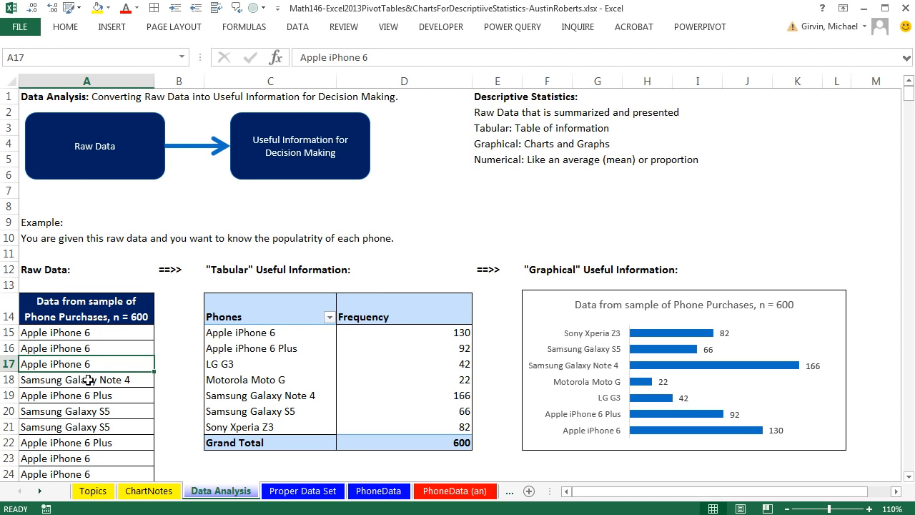
pyautogui.click(90, 382)
pyautogui.click(92, 396)
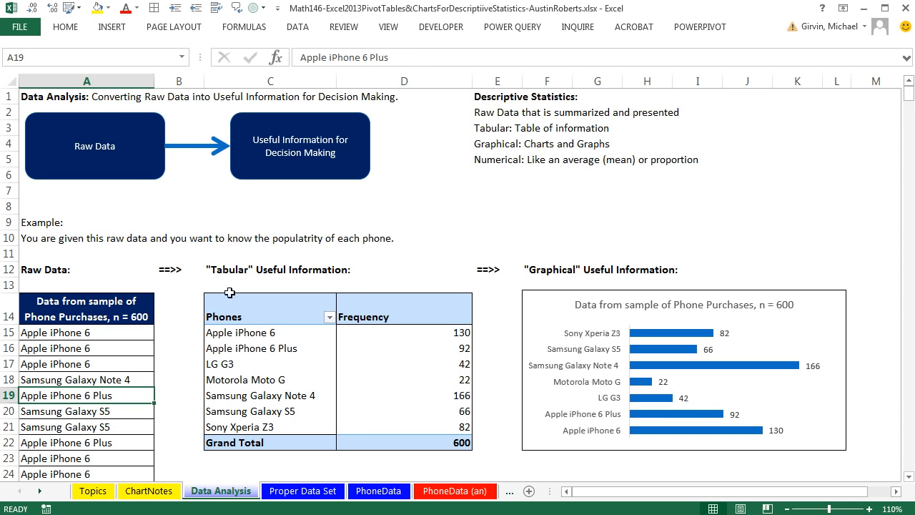
# Step: Examine the phone frequency PivotTable and compare it with the raw data and the chart
pyautogui.click(294, 335)
pyautogui.press('Down')
pyautogui.press('Down')
pyautogui.press('Down')
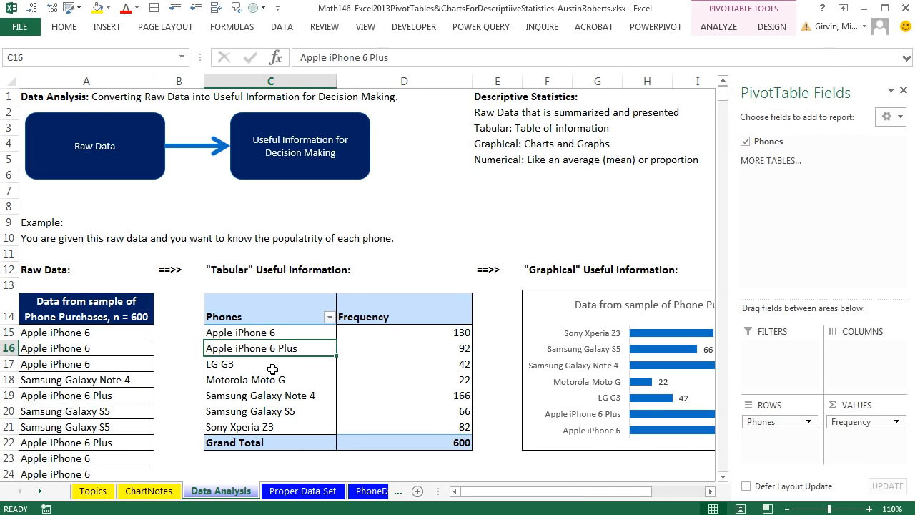
pyautogui.click(432, 380)
pyautogui.click(441, 397)
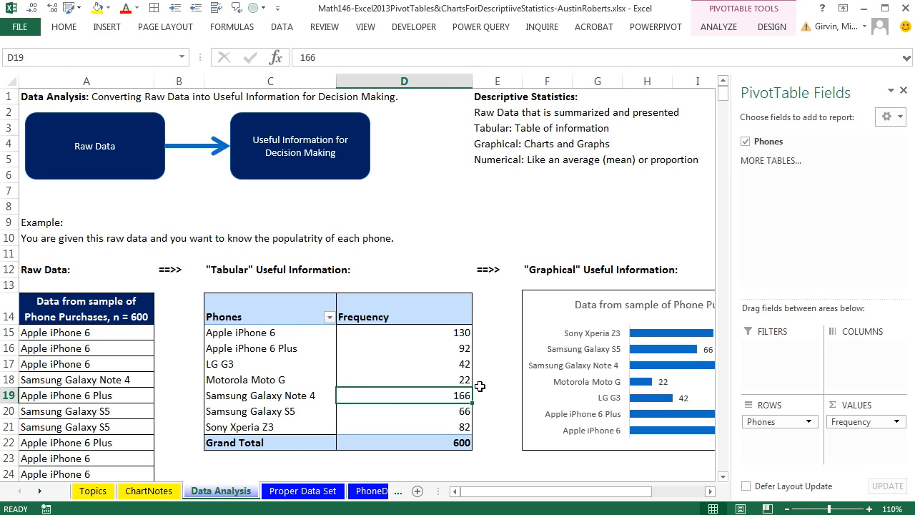
pyautogui.click(493, 270)
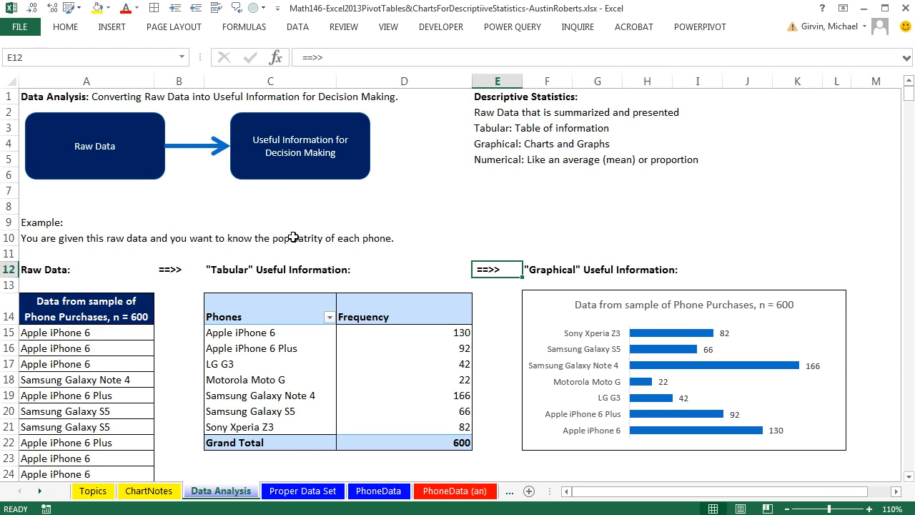
pyautogui.click(84, 350)
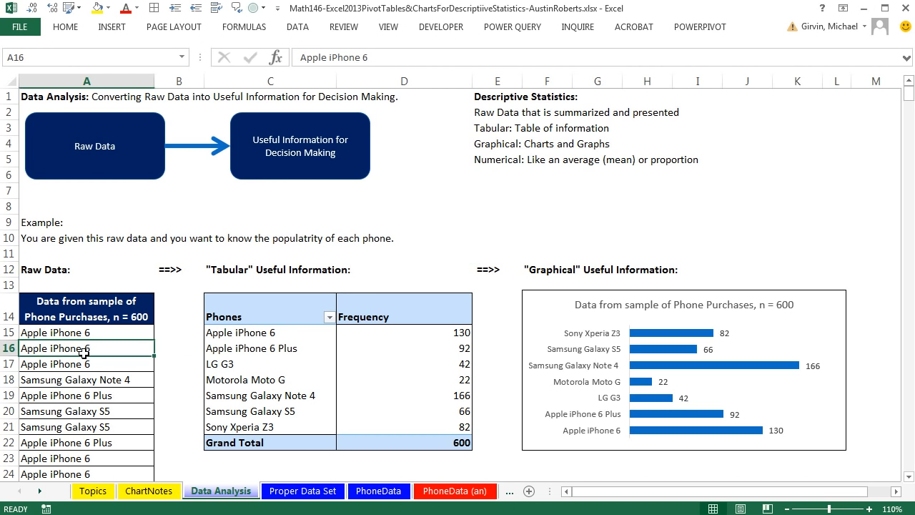
pyautogui.click(245, 333)
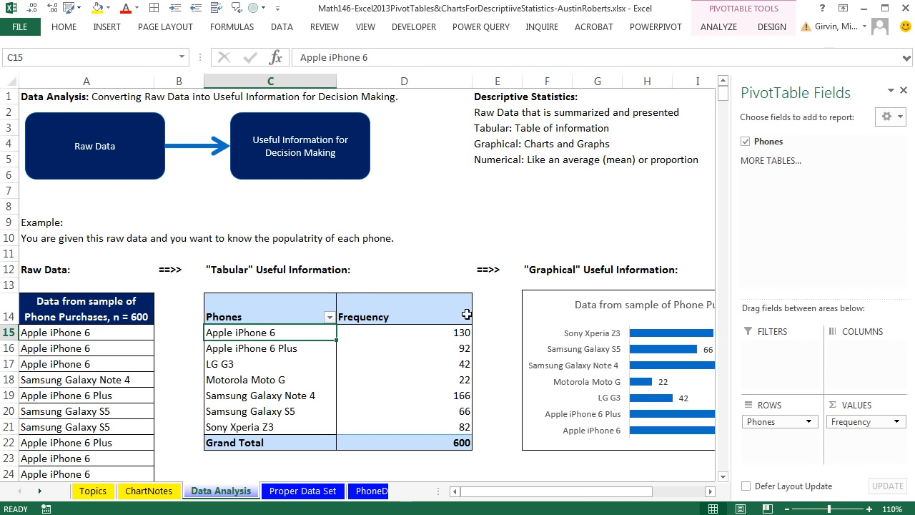
pyautogui.click(493, 269)
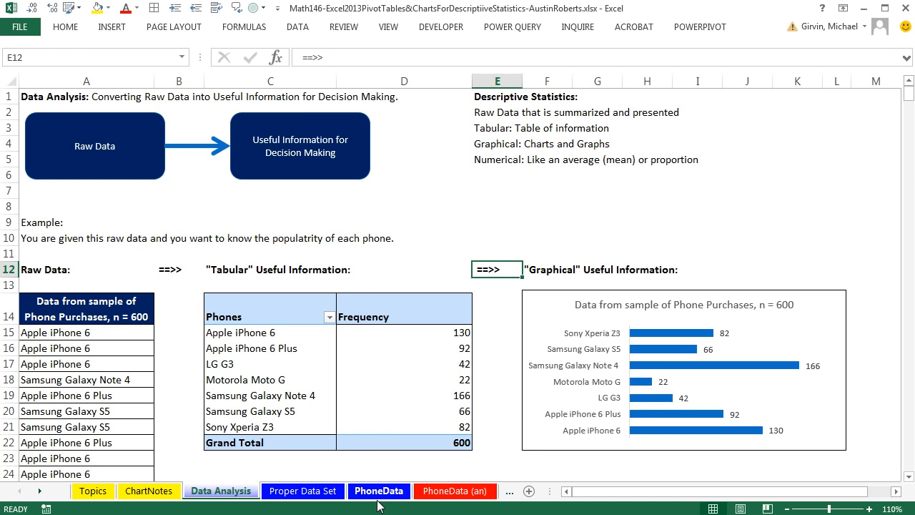
# Step: Examine the Phone Purchases field name and its records on the Proper Data Set sheet
pyautogui.click(304, 493)
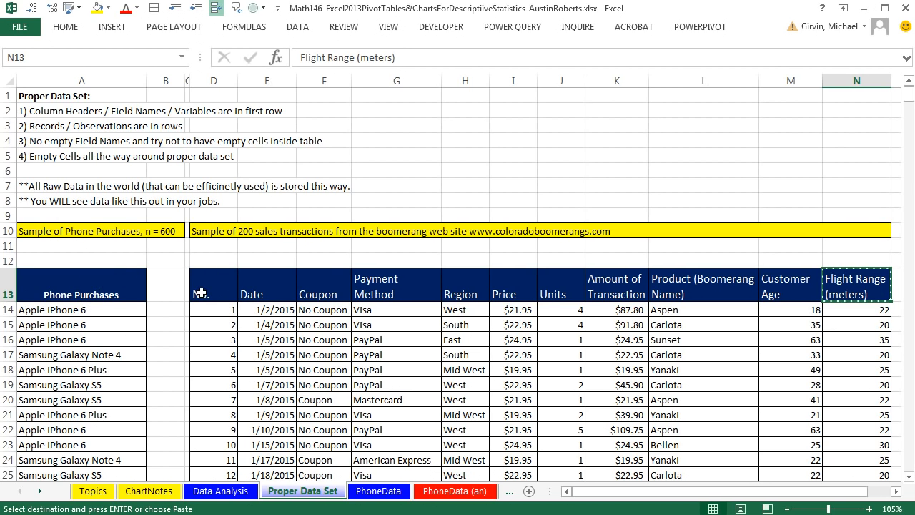
pyautogui.click(85, 293)
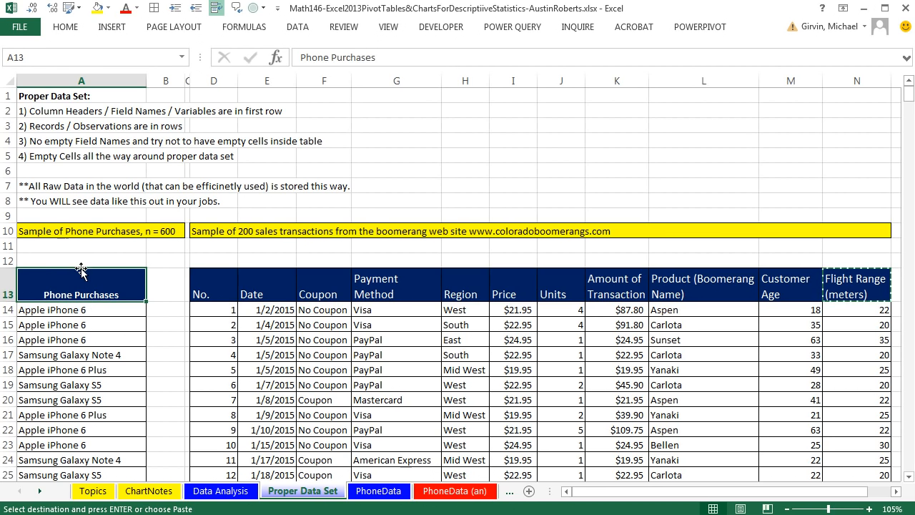
pyautogui.click(96, 309)
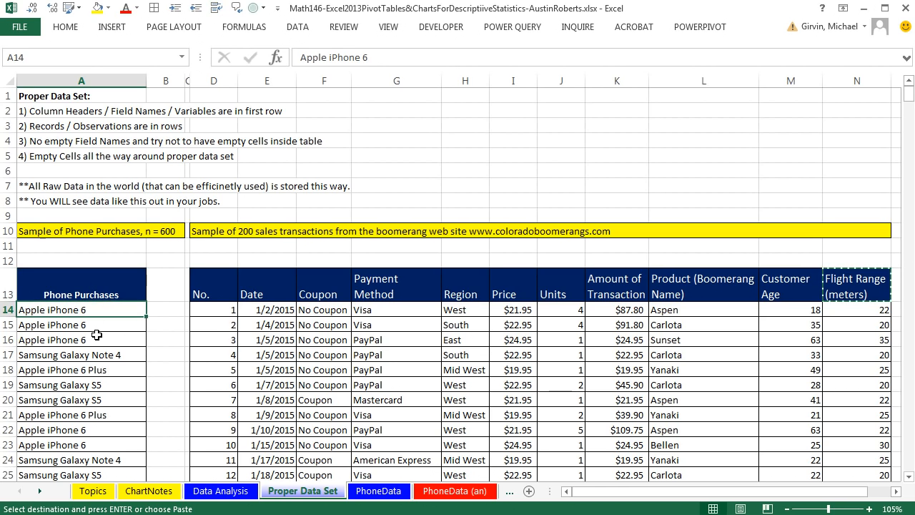
pyautogui.click(95, 340)
pyautogui.click(93, 358)
pyautogui.click(94, 385)
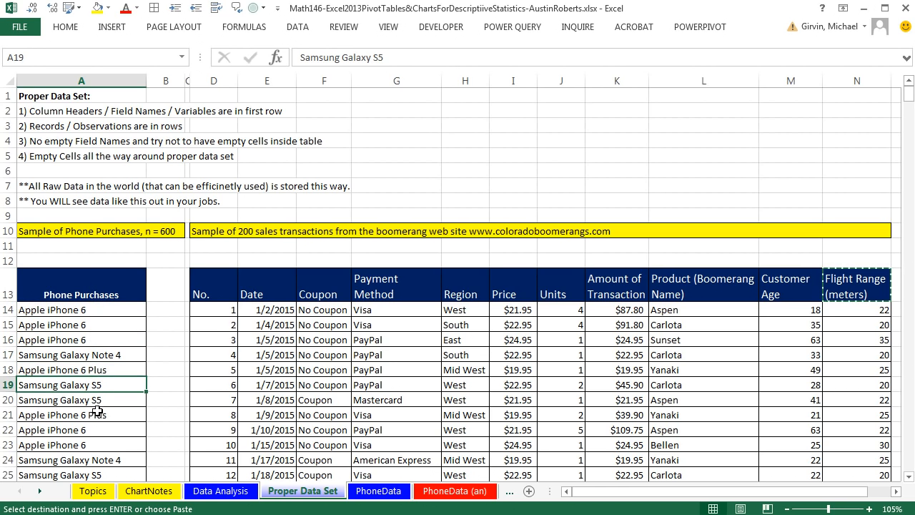
pyautogui.click(97, 415)
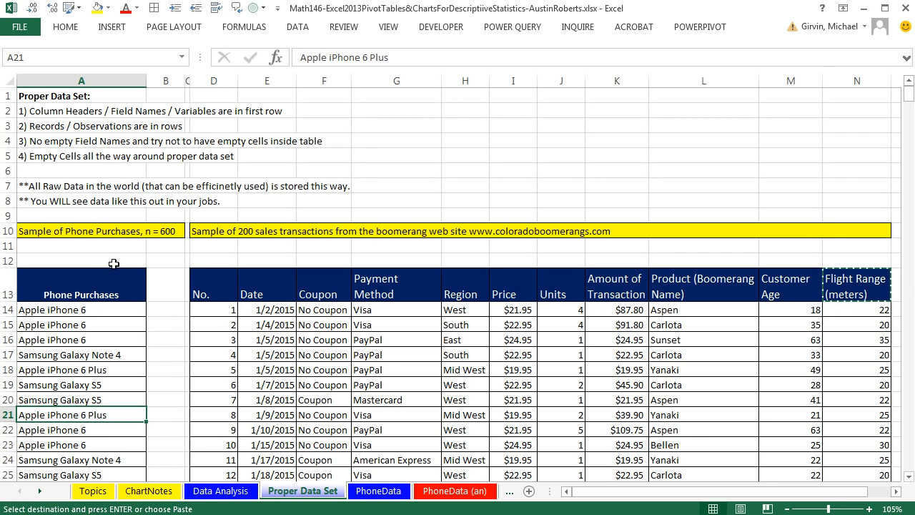
# Step: Go through the boomerang sales field names and the record in row 16, and clear the pending copy selection
pyautogui.click(214, 286)
pyautogui.click(266, 290)
pyautogui.click(319, 290)
pyautogui.click(397, 290)
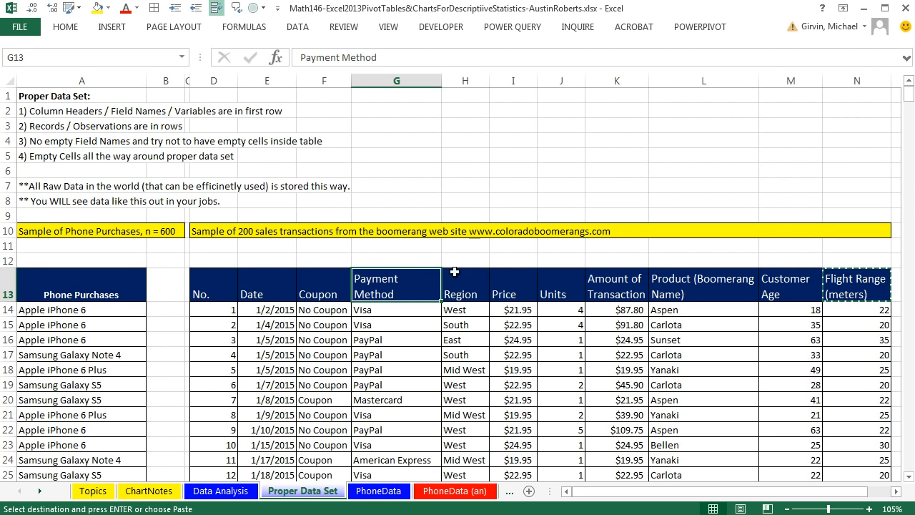
pyautogui.moveTo(213, 341); pyautogui.dragTo(855, 339)
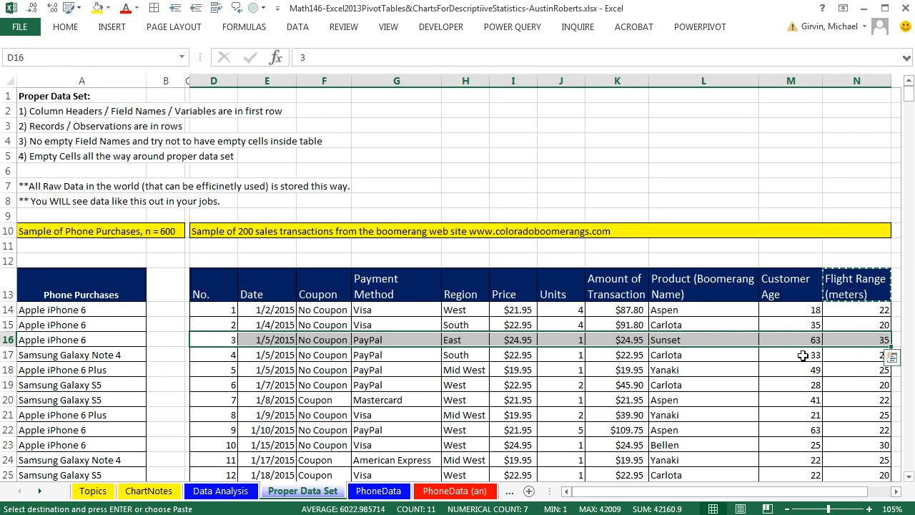
pyautogui.click(523, 279)
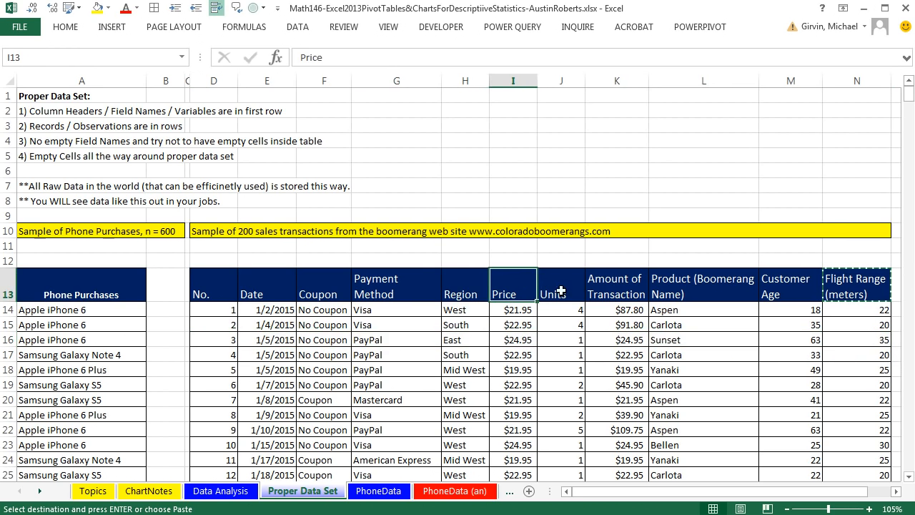
pyautogui.click(565, 288)
pyautogui.click(620, 281)
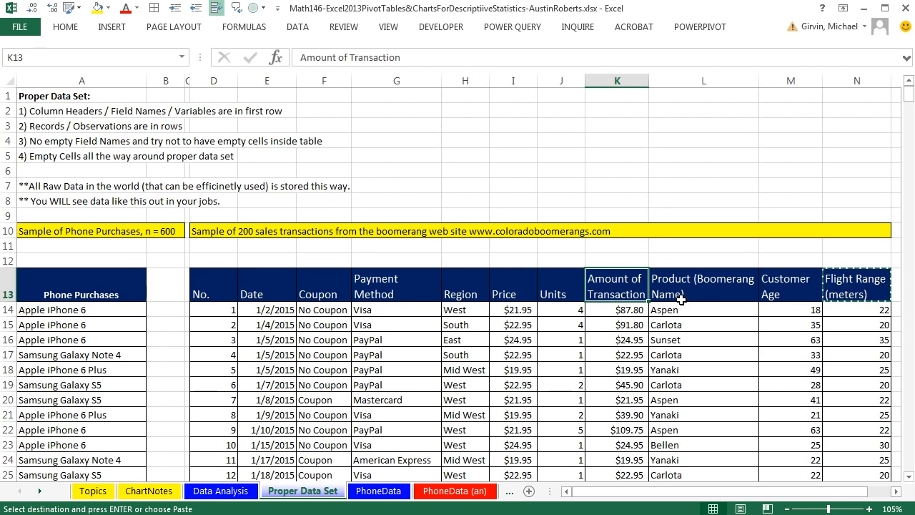
pyautogui.click(704, 289)
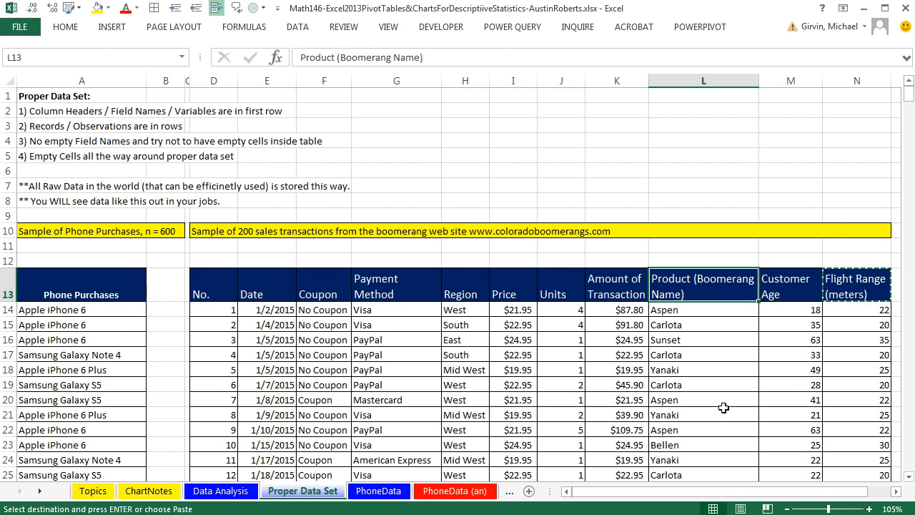
pyautogui.click(784, 294)
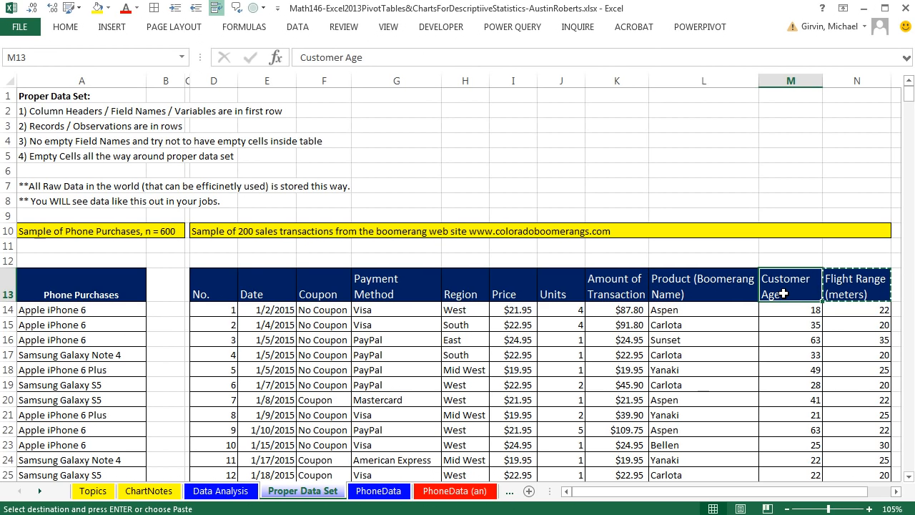
pyautogui.click(839, 292)
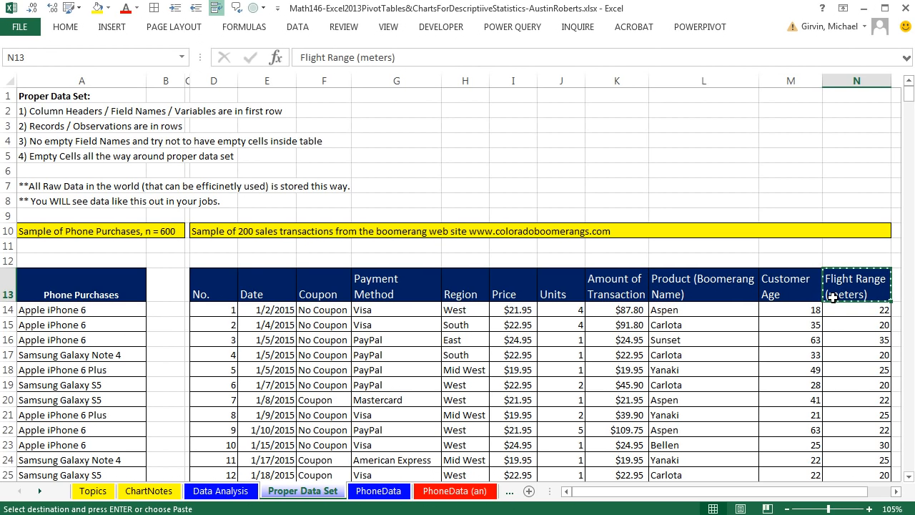
pyautogui.press('Escape')
# Step: Check the Payment Method, Coupon and Date headers, the sales record in row 16 and several phone purchase records
pyautogui.click(401, 291)
pyautogui.click(337, 292)
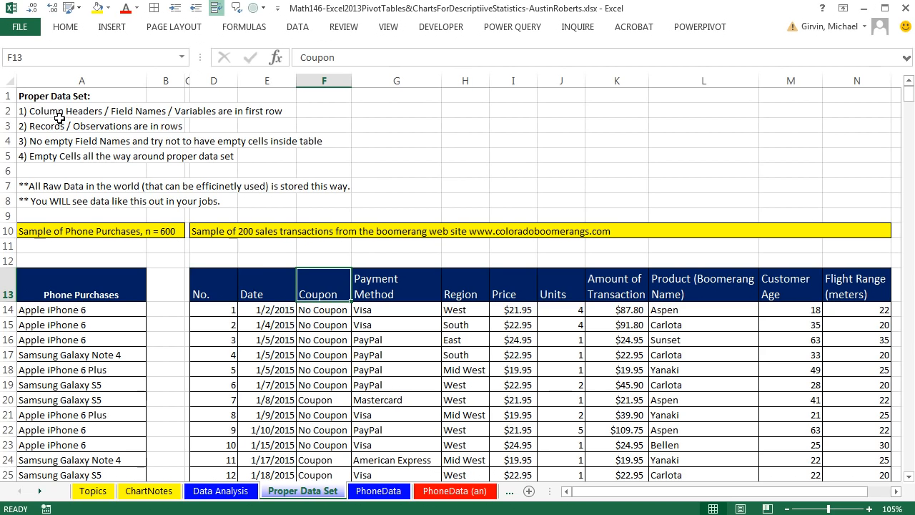
pyautogui.click(271, 292)
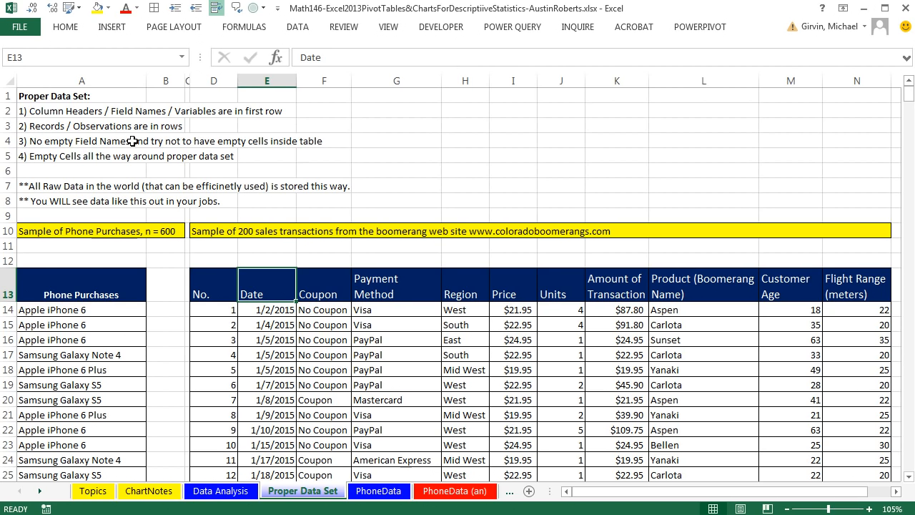
pyautogui.moveTo(213, 340); pyautogui.dragTo(851, 341)
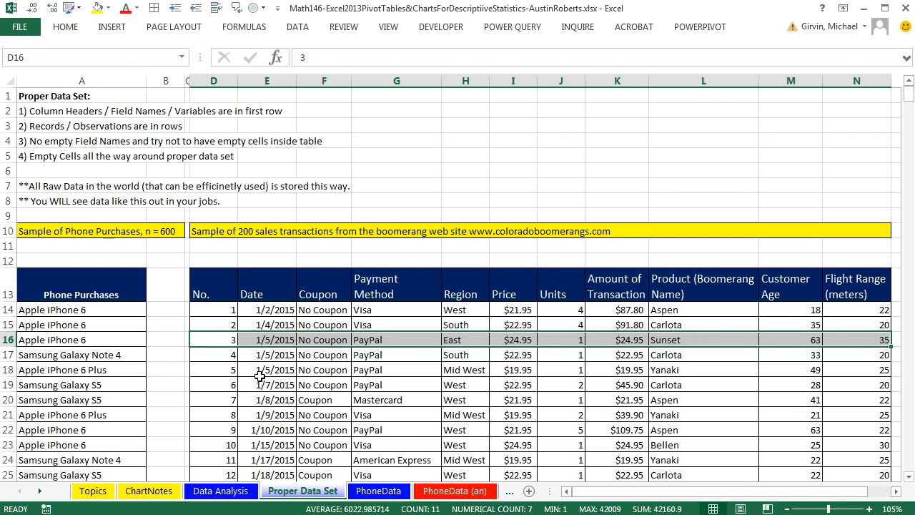
pyautogui.click(107, 358)
pyautogui.click(100, 385)
pyautogui.click(95, 413)
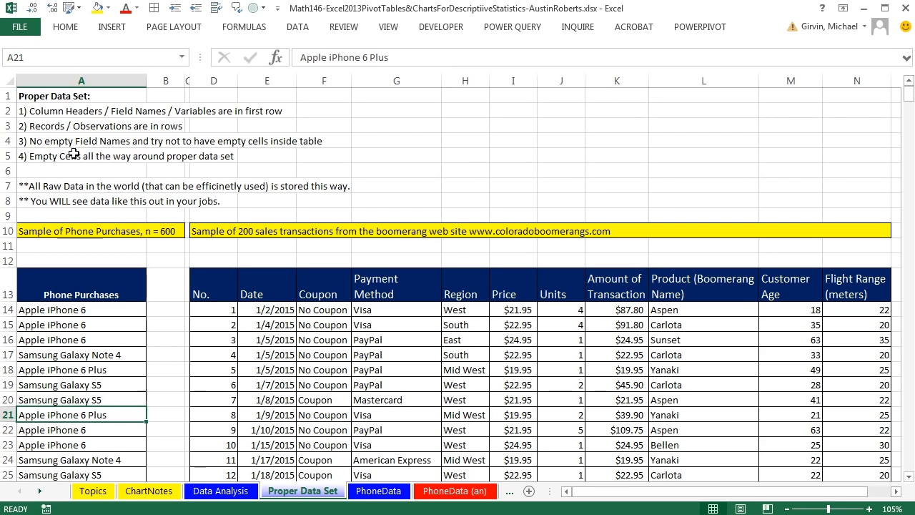
# Step: Clear the field names from Payment Method to Units in G13:J13 and undo the deletion
pyautogui.moveTo(412, 290); pyautogui.dragTo(551, 293)
pyautogui.press('Delete')
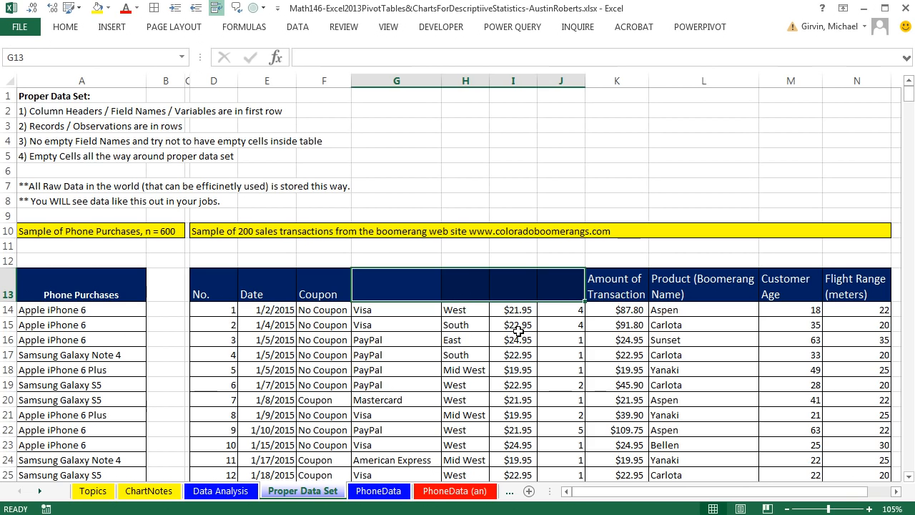
pyautogui.hotkey('ctrl', 'z')
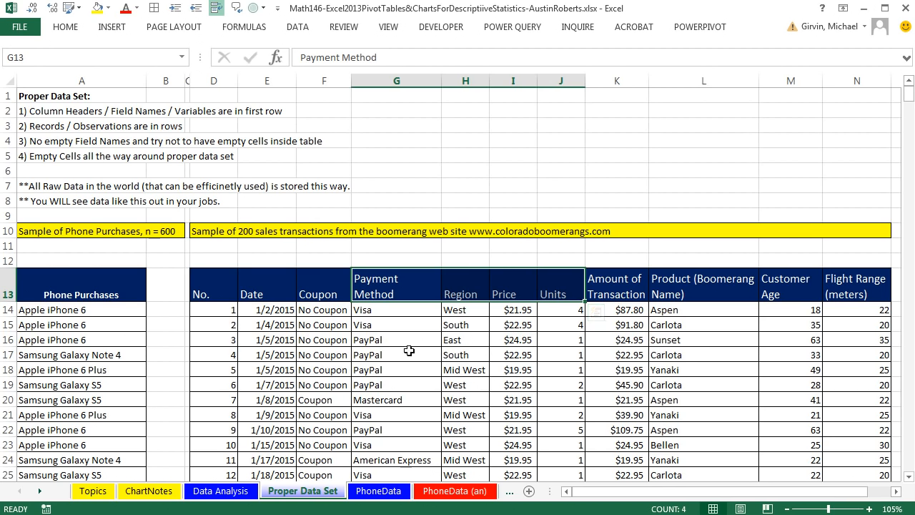
# Step: Inspect cells inside the sales table and the empty cells surrounding the phone and sales data sets
pyautogui.click(401, 357)
pyautogui.click(398, 370)
pyautogui.click(291, 387)
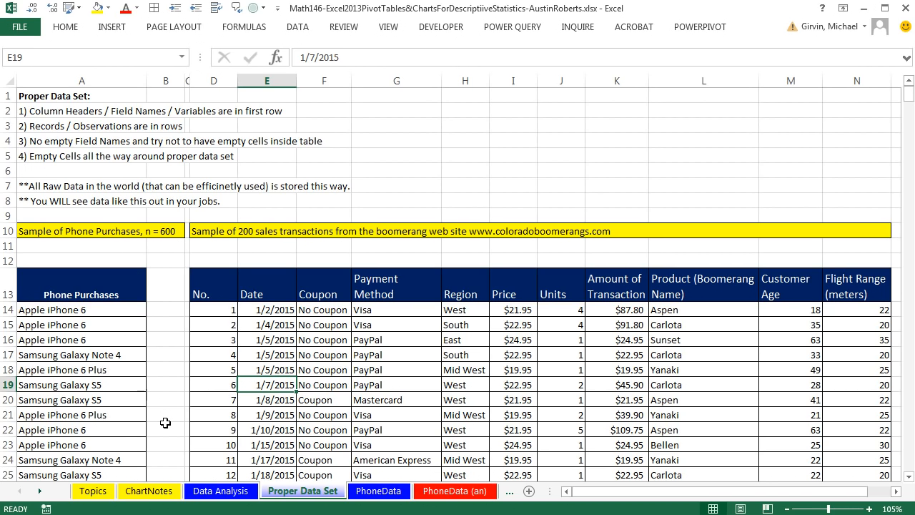
pyautogui.moveTo(165, 423); pyautogui.dragTo(300, 276)
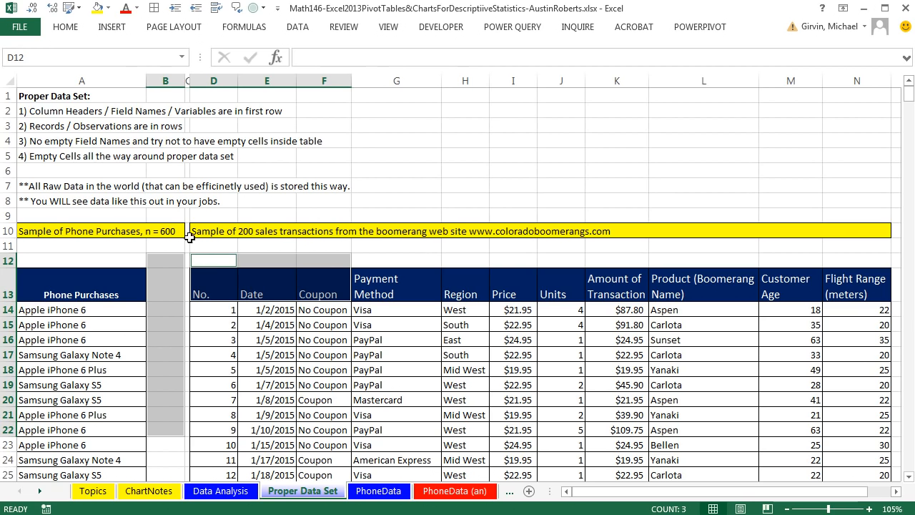
pyautogui.moveTo(189, 263); pyautogui.dragTo(187, 358)
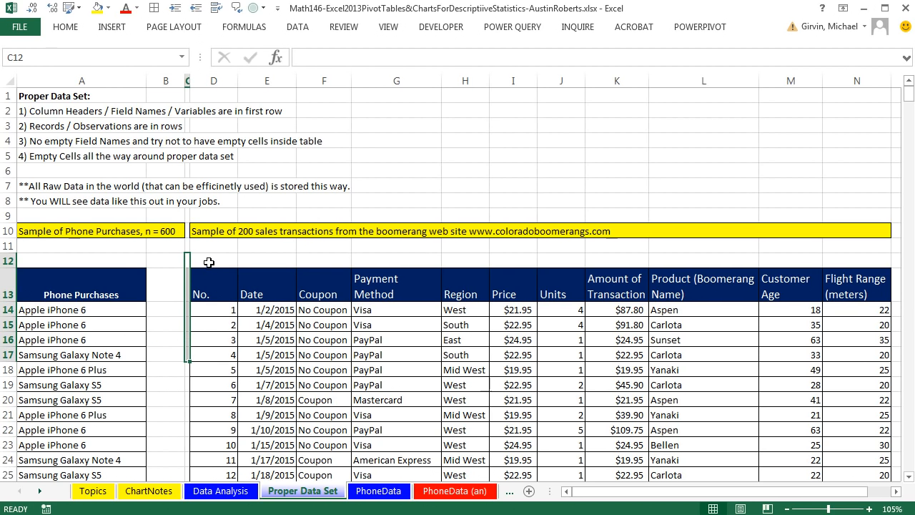
pyautogui.moveTo(209, 261); pyautogui.dragTo(701, 412)
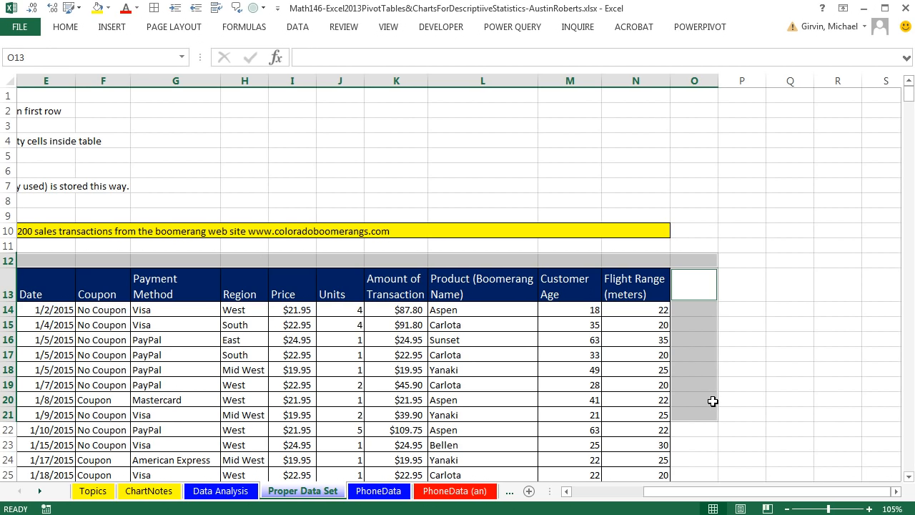
# Step: Try entering the stray text "dfsadfsadasf" in cell O16 beside the sales table, and discard the entry
pyautogui.click(702, 341)
pyautogui.write('dfsa')
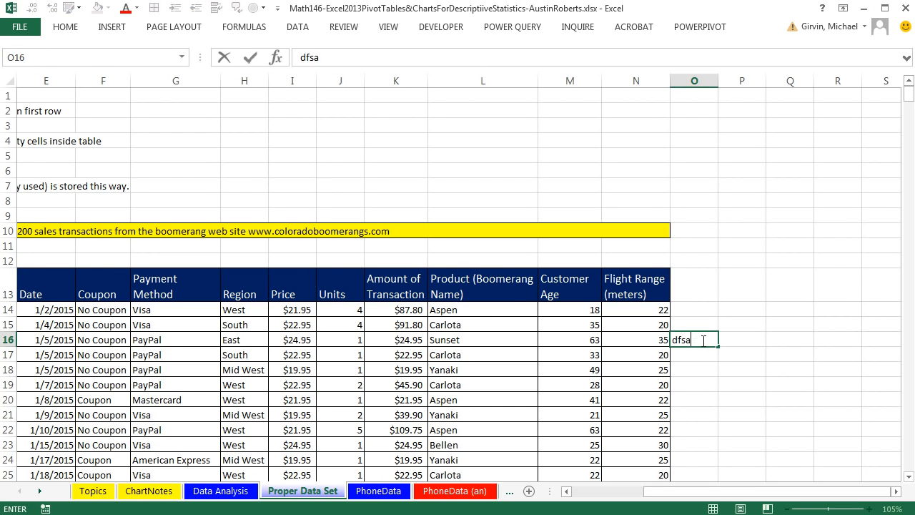
pyautogui.write('dfsadasf')
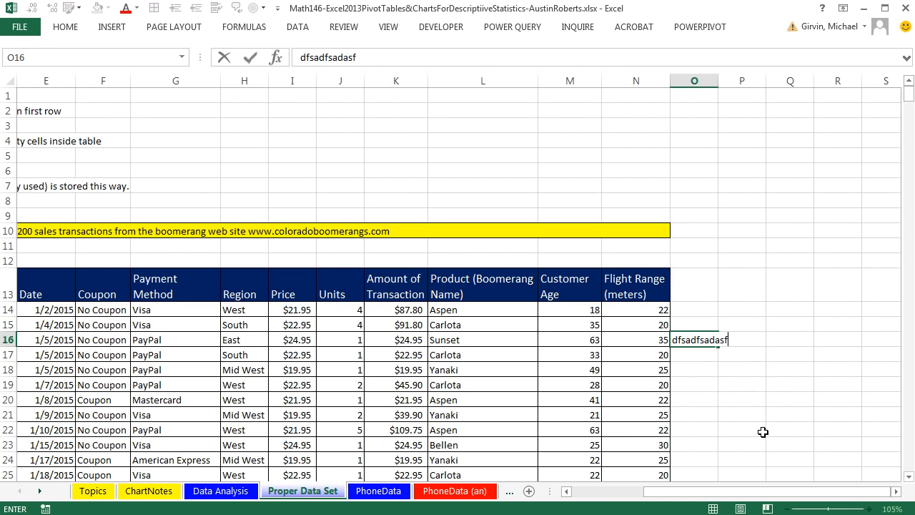
pyautogui.press('Escape')
pyautogui.moveTo(686, 492); pyautogui.dragTo(572, 492)
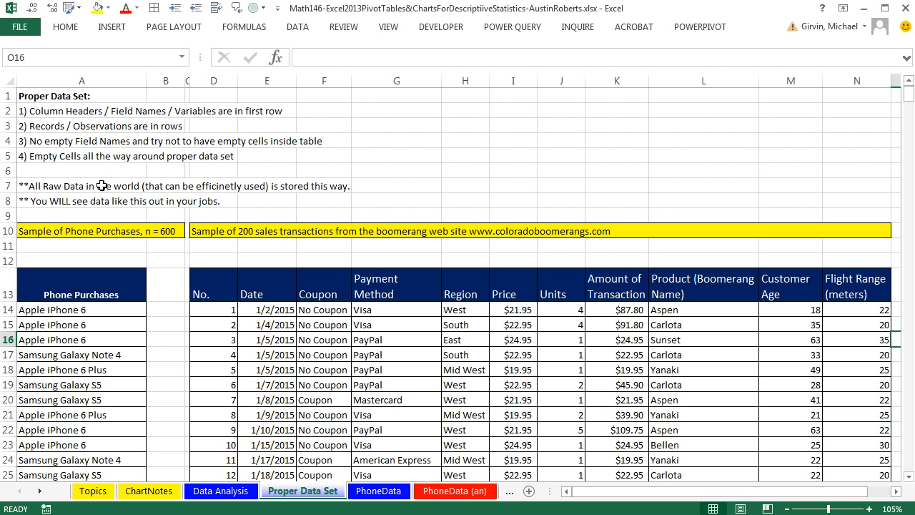
# Step: Review the PivotTable instructions and phone records on the PhoneData sheet against the finished example on the Data Analysis sheet
pyautogui.click(379, 492)
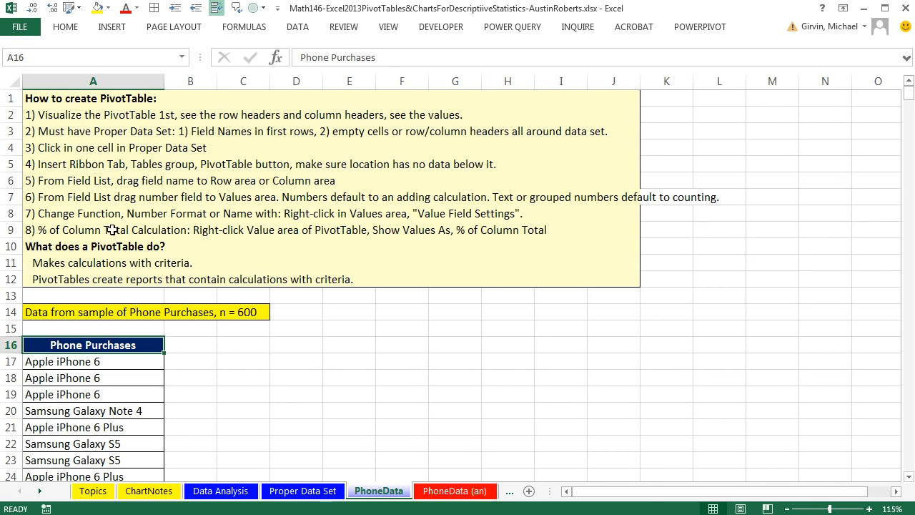
pyautogui.scroll(-1, 303, 429)
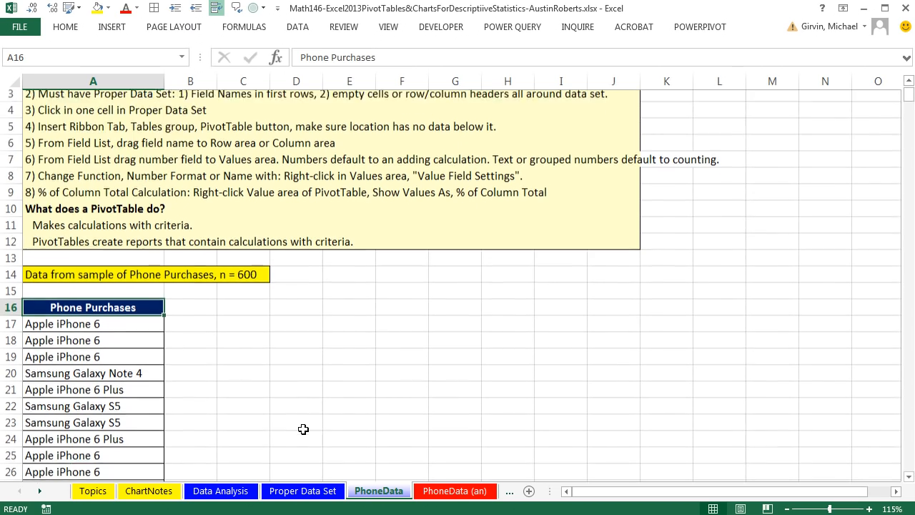
pyautogui.scroll(-3, 303, 429)
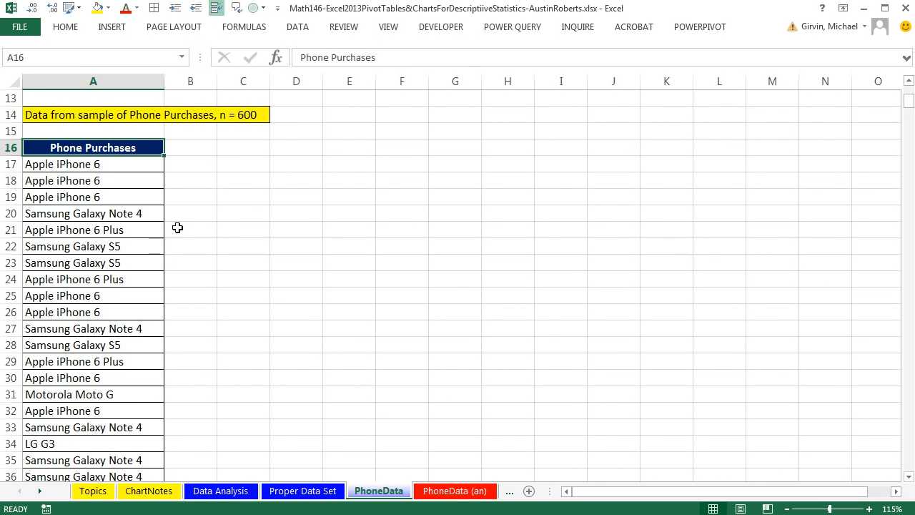
pyautogui.click(220, 494)
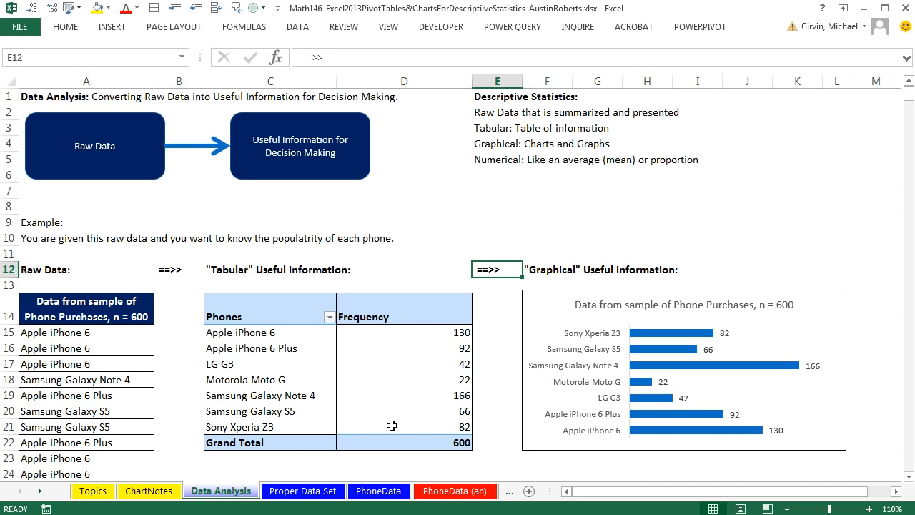
pyautogui.click(379, 493)
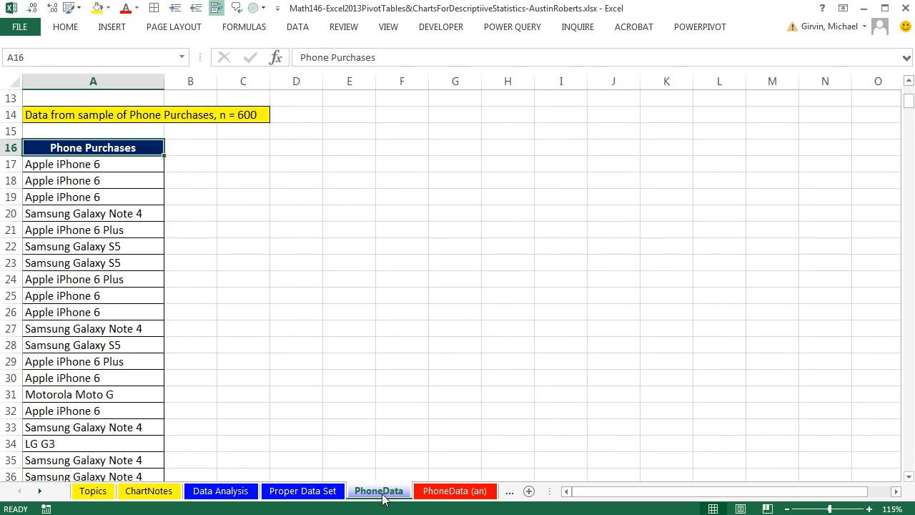
# Step: Check the extent of the Phone Purchases column from its first record to its last and back up to the header
pyautogui.click(99, 165)
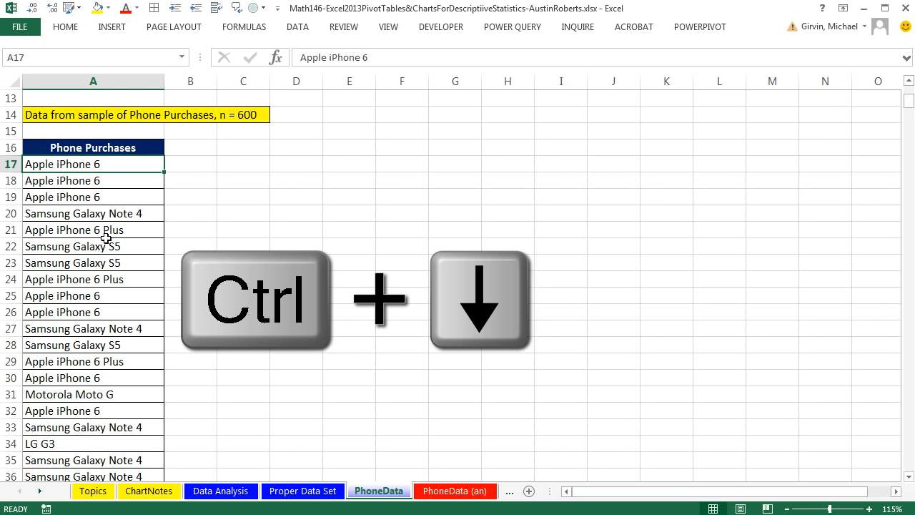
pyautogui.hotkey('ctrl', 'Down')
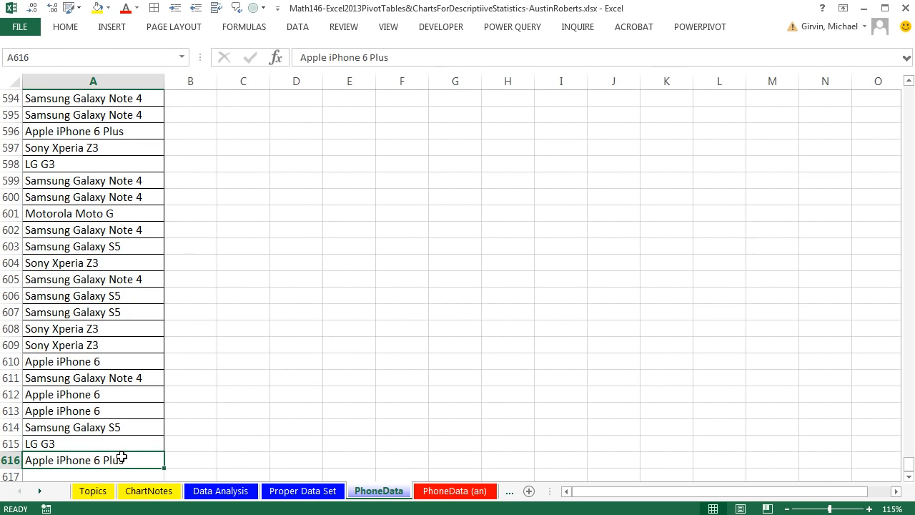
pyautogui.scroll(-2, 122, 457)
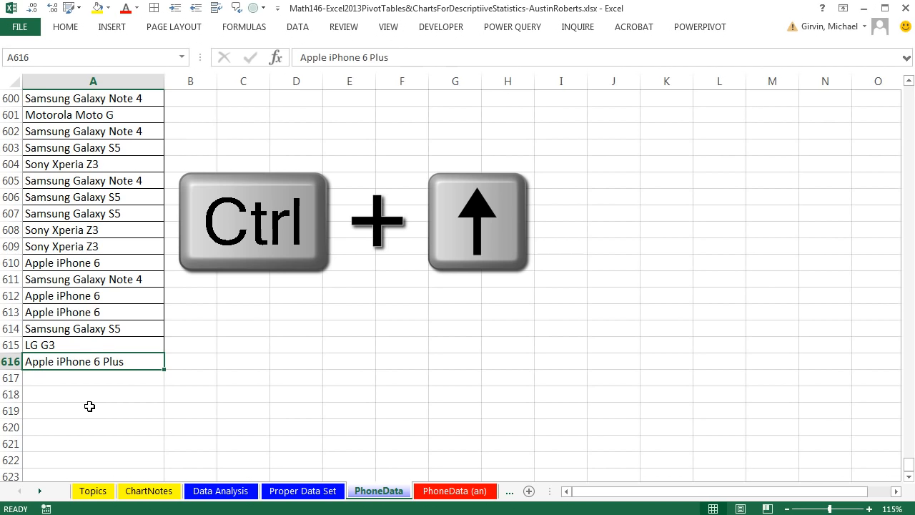
pyautogui.hotkey('ctrl', 'Up')
pyautogui.scroll(2, 89, 404)
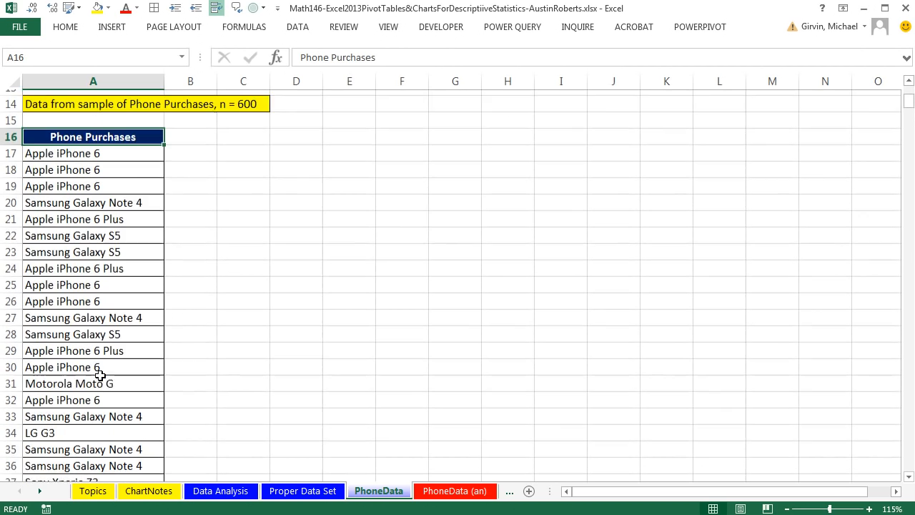
# Step: Inspect the Phone Purchases header and several individual phone records directly below it
pyautogui.click(113, 247)
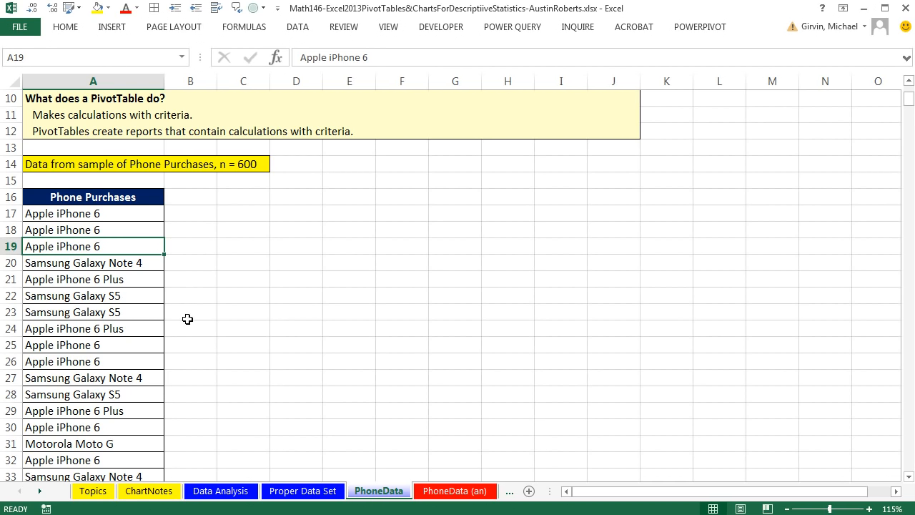
pyautogui.click(109, 200)
pyautogui.moveTo(117, 231); pyautogui.dragTo(107, 248)
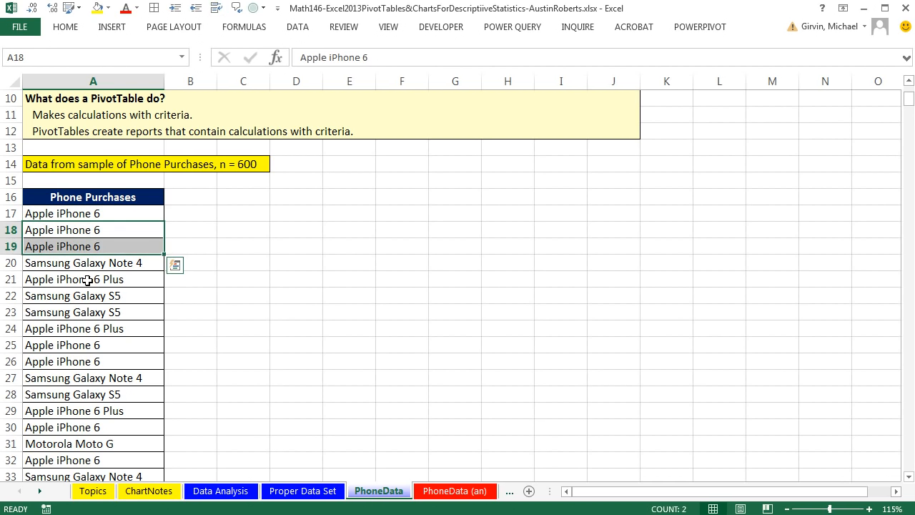
pyautogui.click(87, 281)
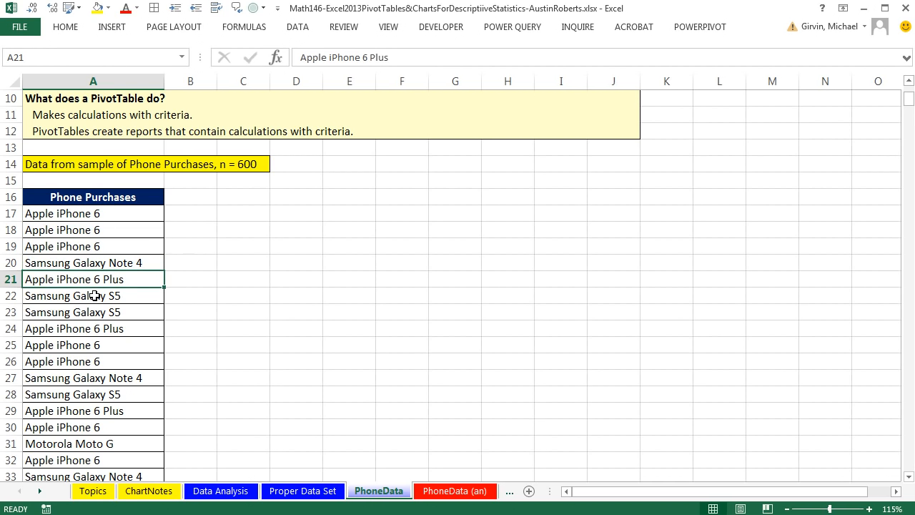
pyautogui.click(93, 231)
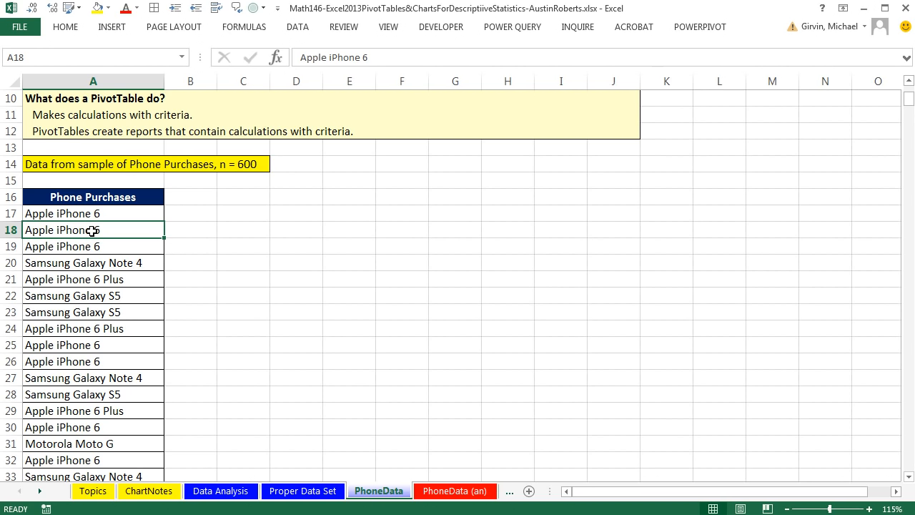
pyautogui.click(114, 27)
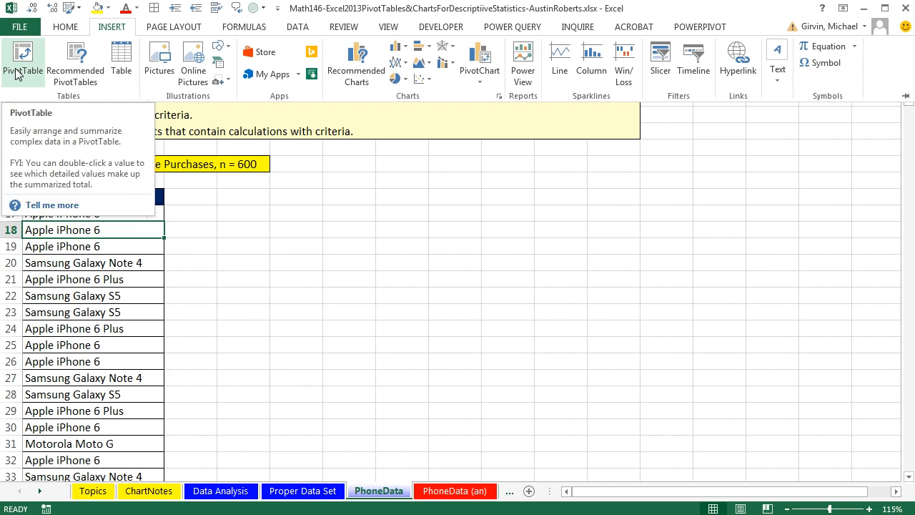
pyautogui.click(251, 244)
pyautogui.click(263, 260)
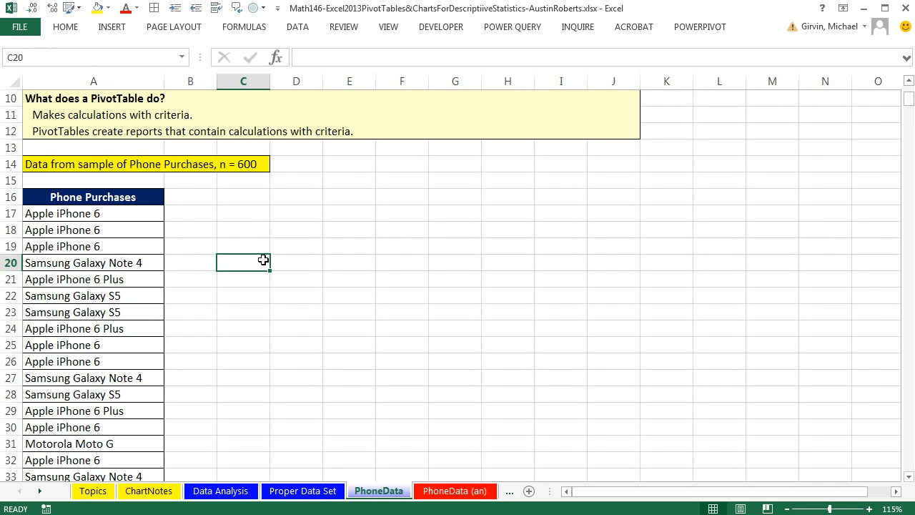
pyautogui.moveTo(122, 198); pyautogui.dragTo(138, 279)
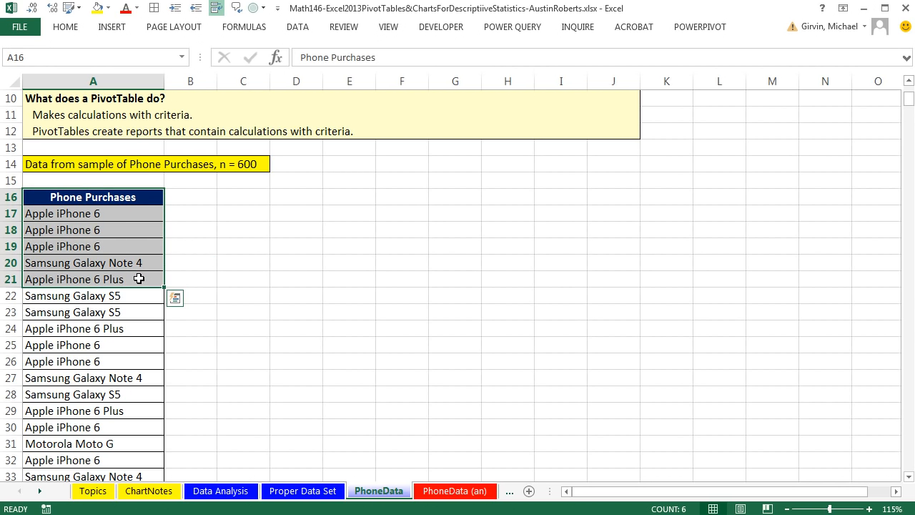
pyautogui.click(112, 27)
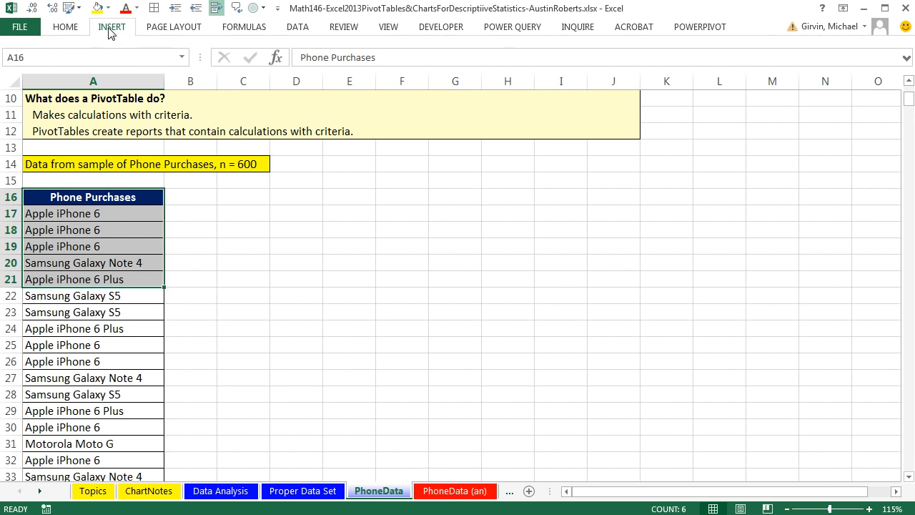
pyautogui.click(90, 202)
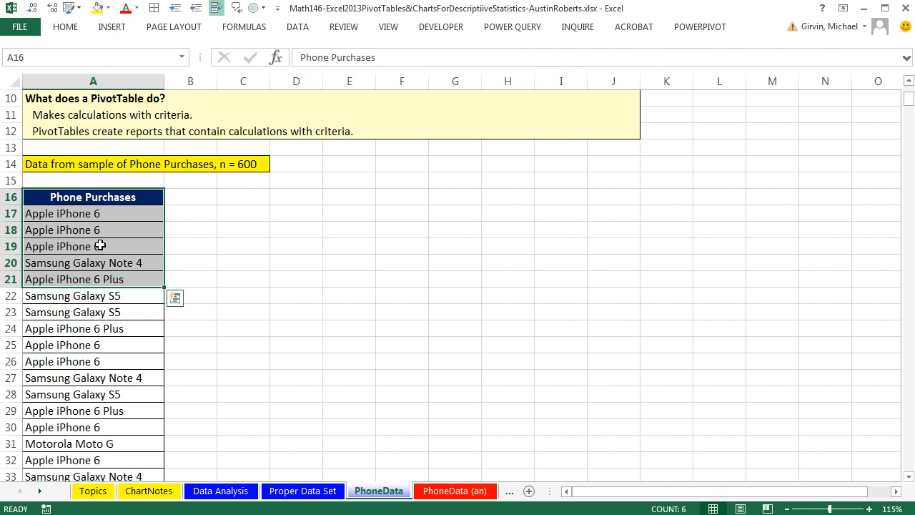
# Step: Create a PivotTable from the phone data in A16:A616, placed on the existing PhoneData worksheet at cell C16
pyautogui.click(88, 231)
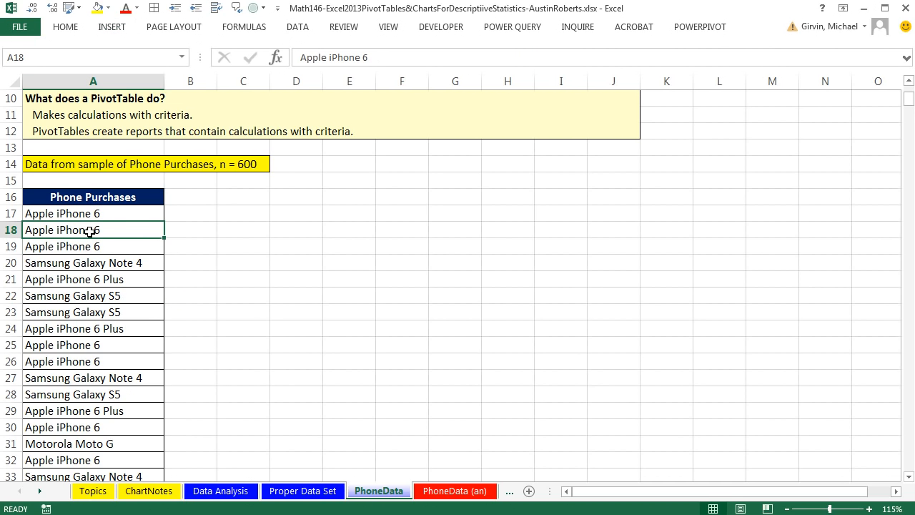
pyautogui.click(116, 28)
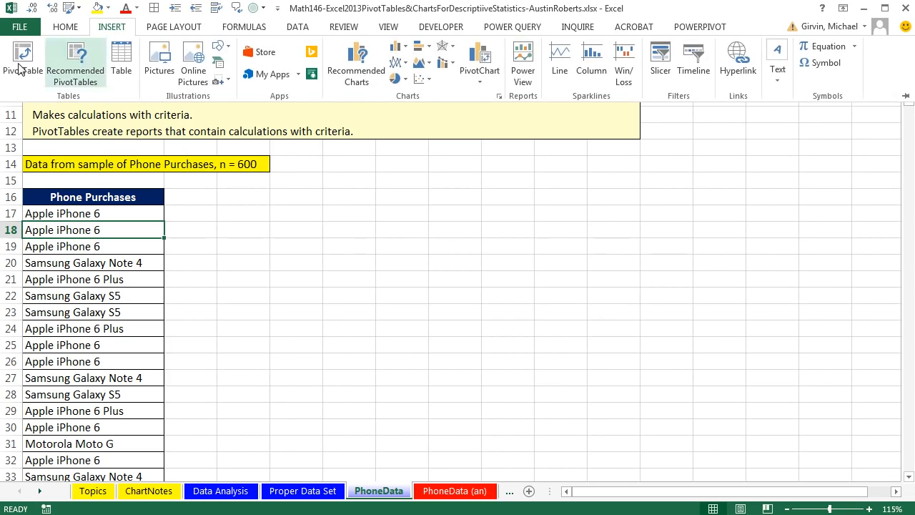
pyautogui.click(20, 68)
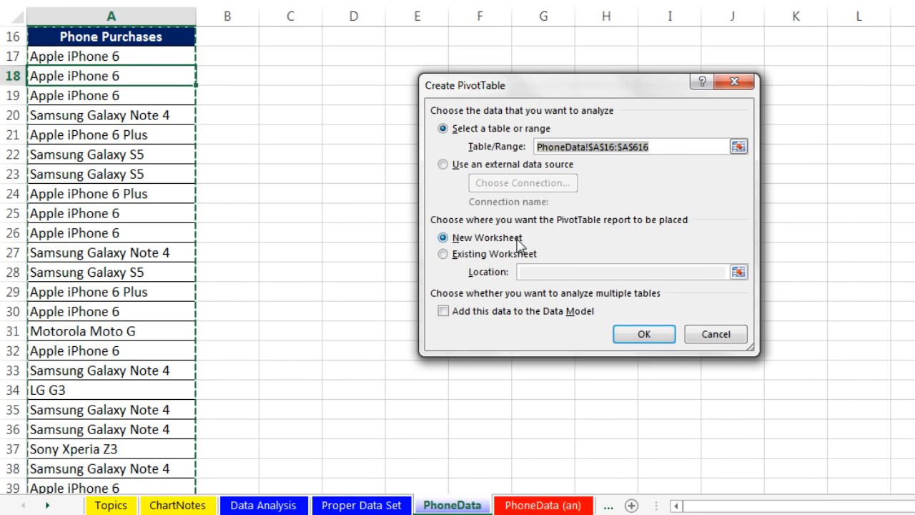
pyautogui.click(445, 255)
pyautogui.click(530, 271)
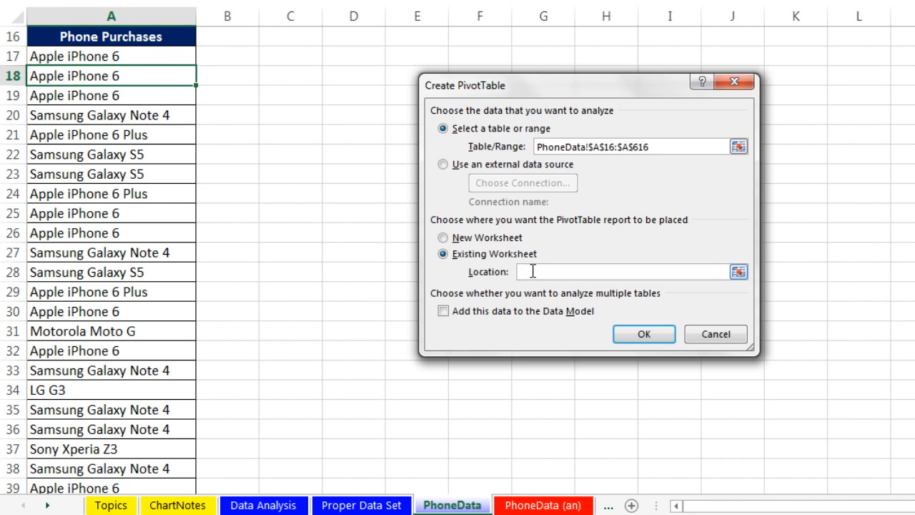
pyautogui.scroll(1, 330, 222)
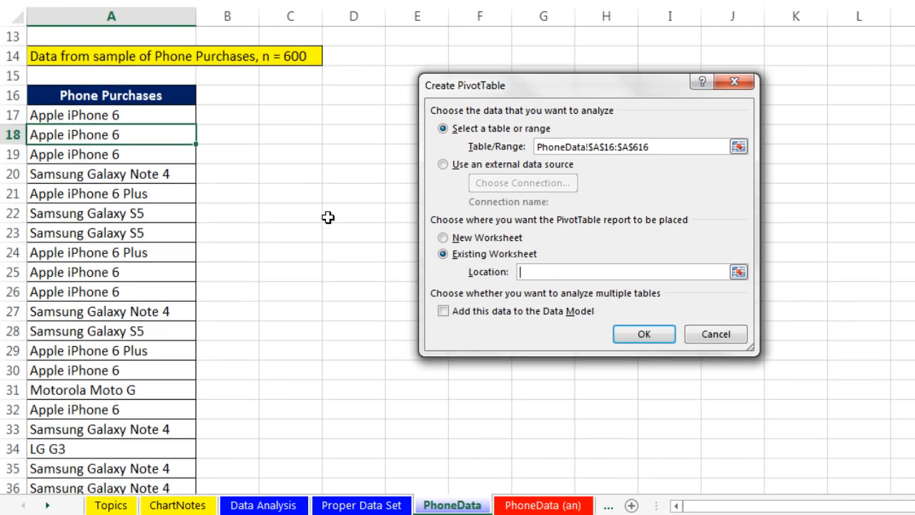
pyautogui.click(287, 98)
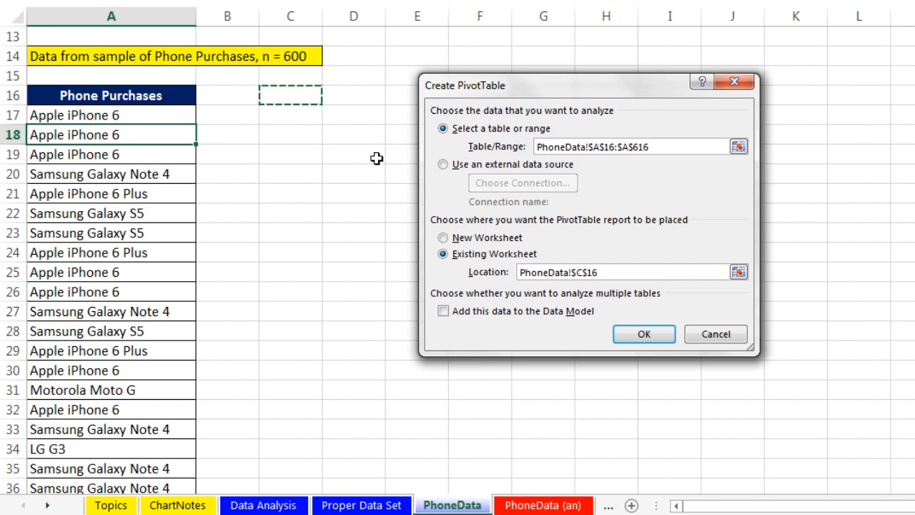
pyautogui.click(645, 336)
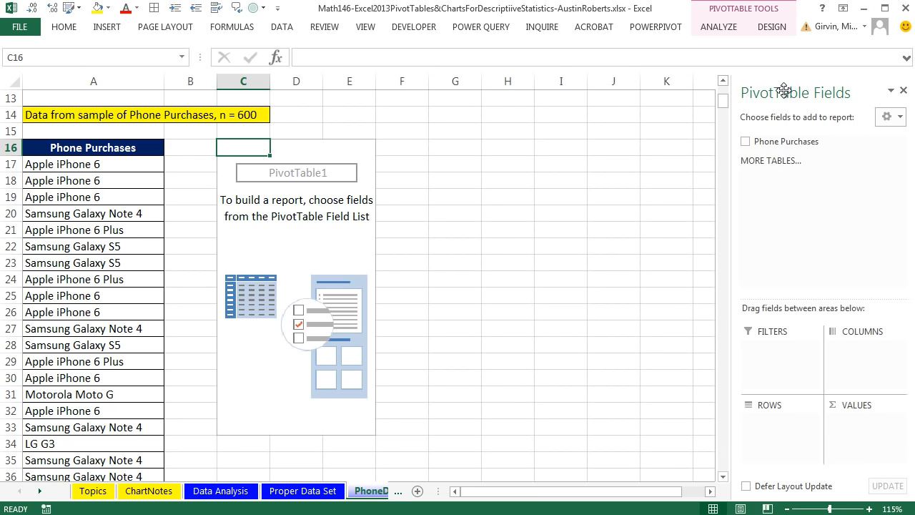
# Step: Add Phone Purchases to the PivotTable's Rows and Values areas, and move the field list clear of the report
pyautogui.moveTo(785, 92); pyautogui.dragTo(473, 141)
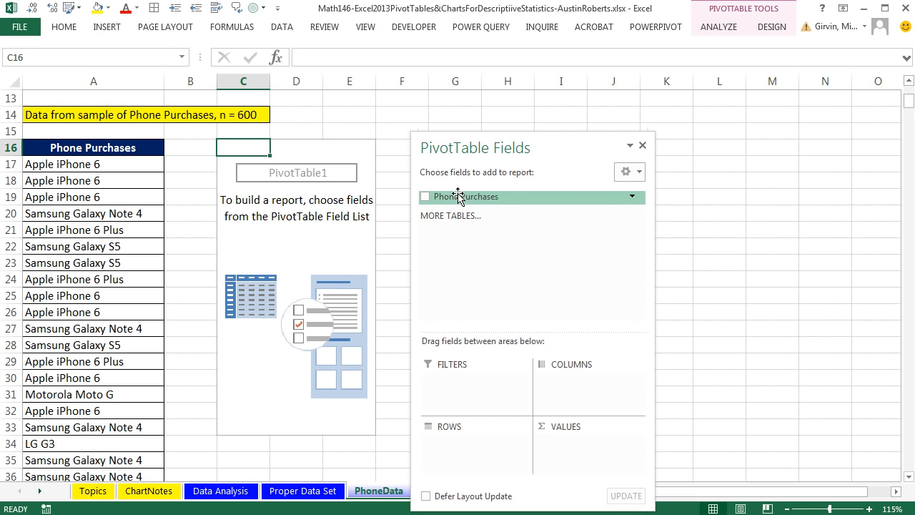
pyautogui.moveTo(453, 201); pyautogui.dragTo(550, 364)
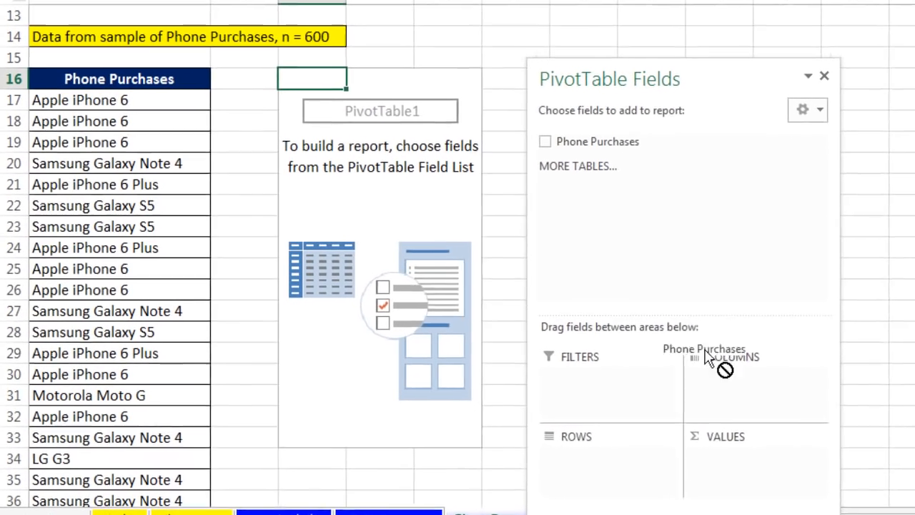
pyautogui.moveTo(708, 360); pyautogui.dragTo(625, 464)
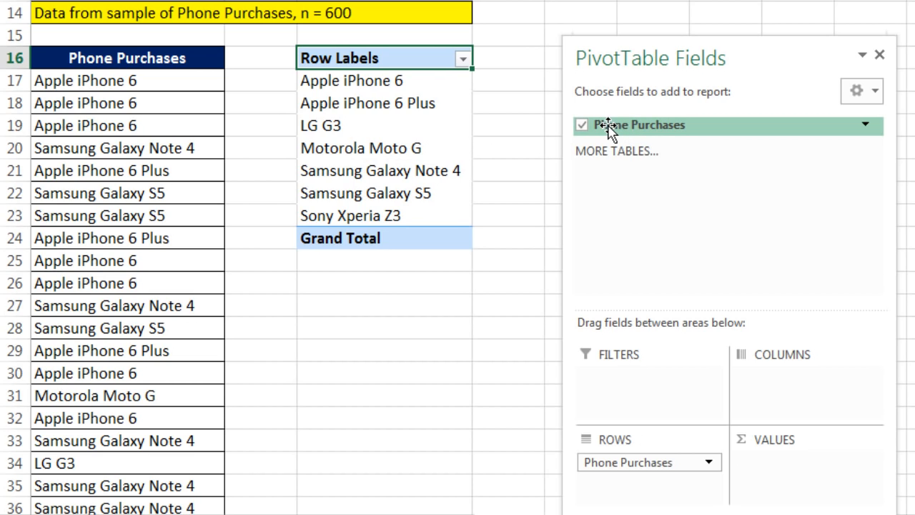
pyautogui.moveTo(608, 128); pyautogui.dragTo(801, 487)
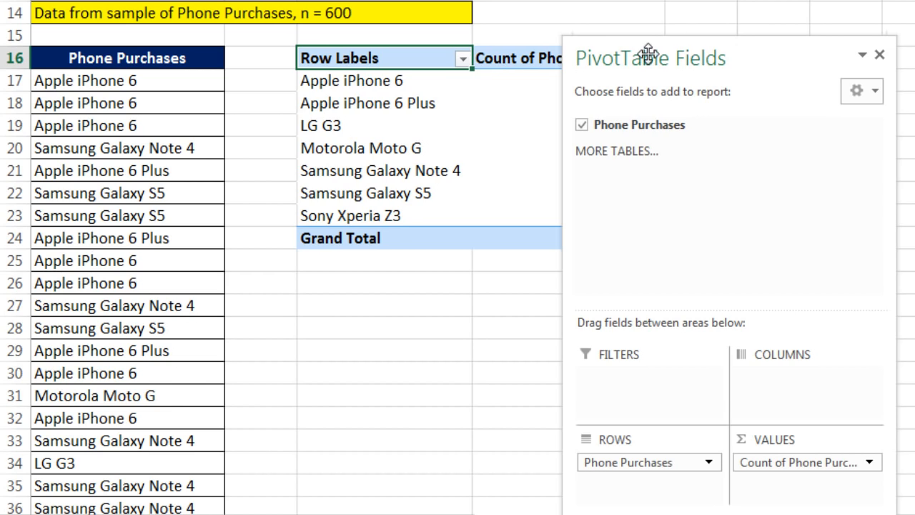
pyautogui.moveTo(645, 55); pyautogui.dragTo(767, 83)
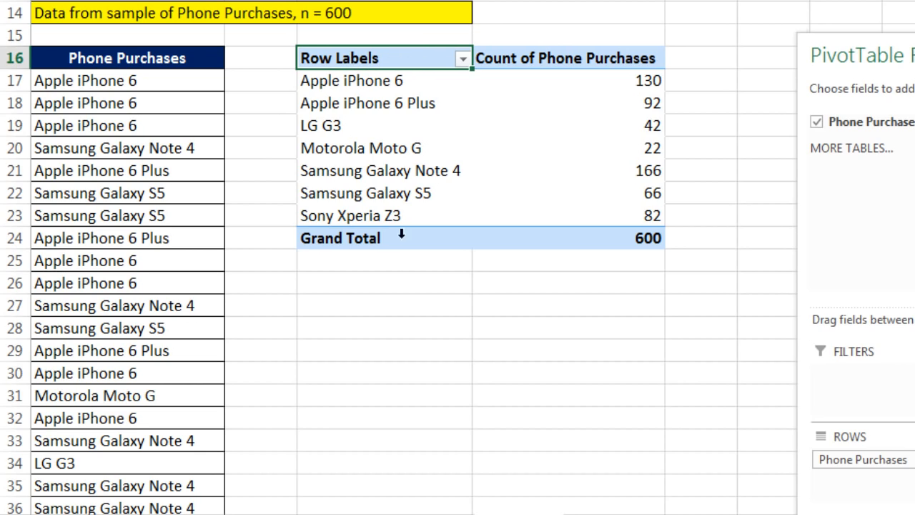
# Step: Rename the PivotTable's row label header to "Phones" and its count column header to "Frequency"
pyautogui.write('Phones')
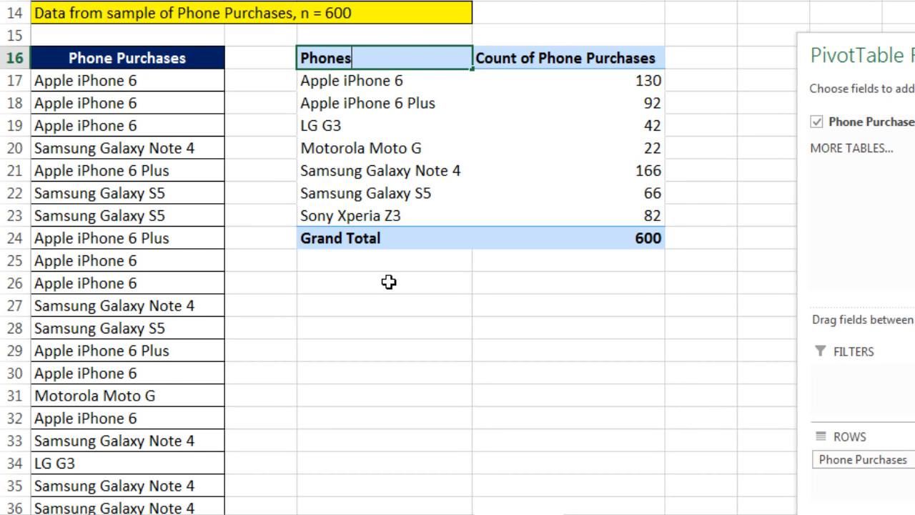
pyautogui.press('Tab')
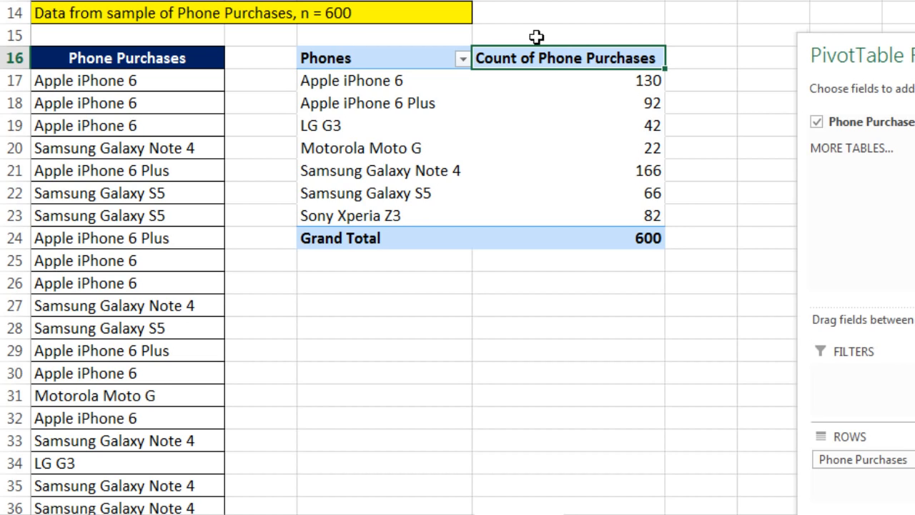
pyautogui.moveTo(564, 126)
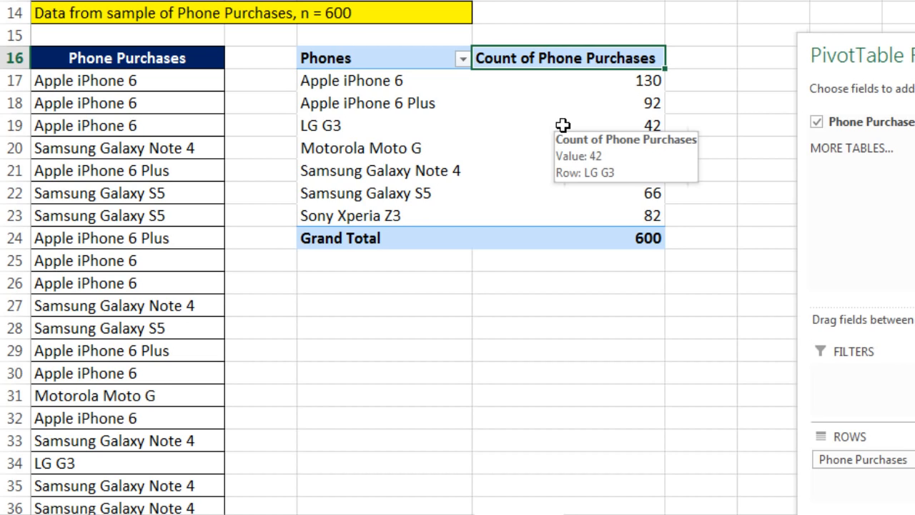
pyautogui.write('Frequency')
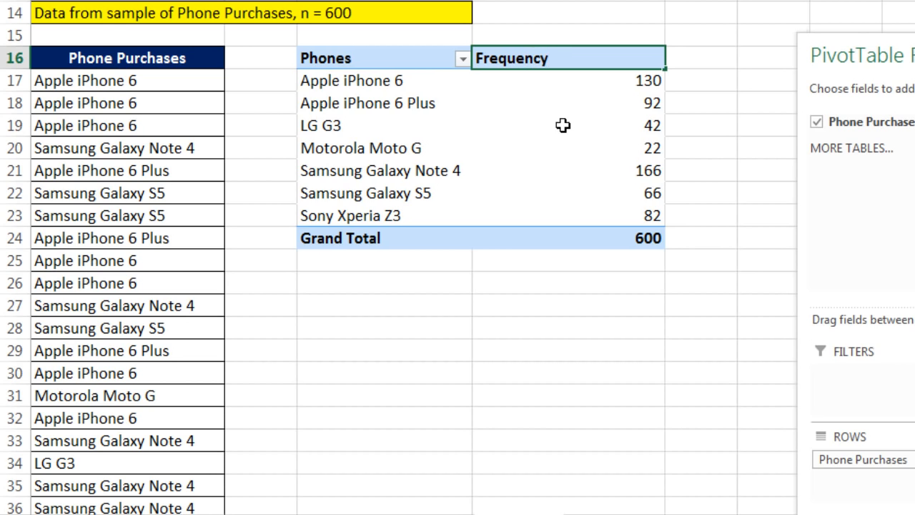
pyautogui.press('Return')
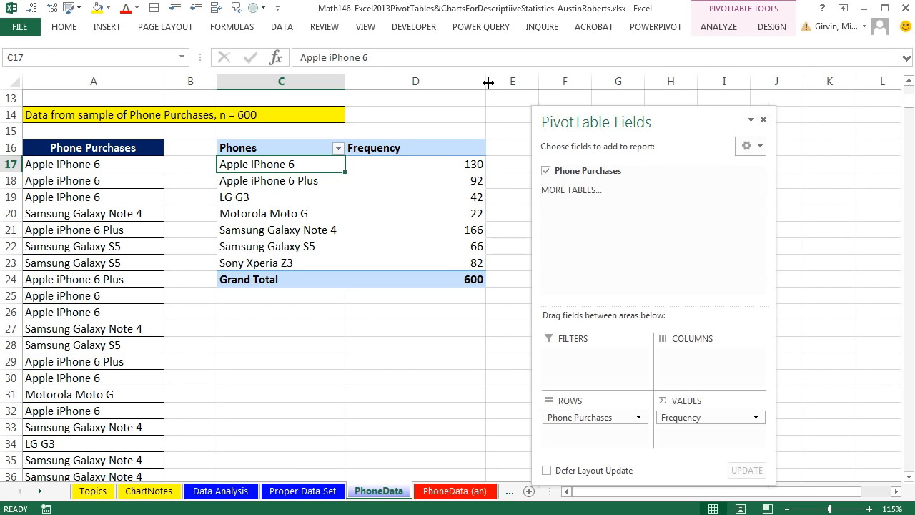
# Step: Narrow column D to suit the Frequency values and check the field list by selecting cells outside and inside the PivotTable
pyautogui.moveTo(489, 84); pyautogui.dragTo(422, 85)
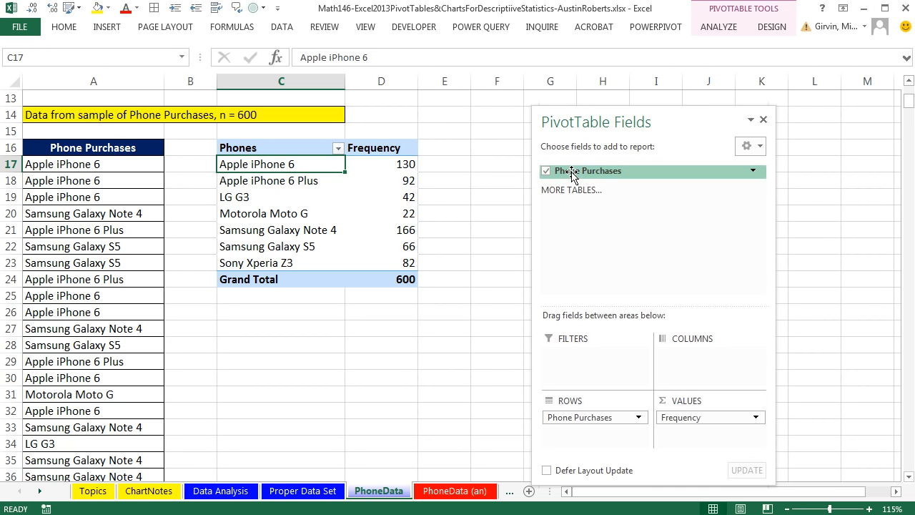
pyautogui.click(313, 325)
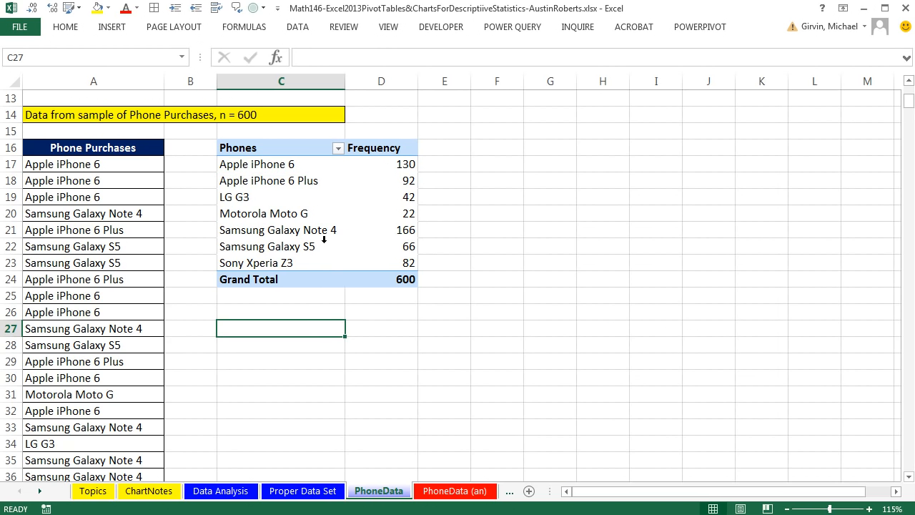
pyautogui.click(387, 206)
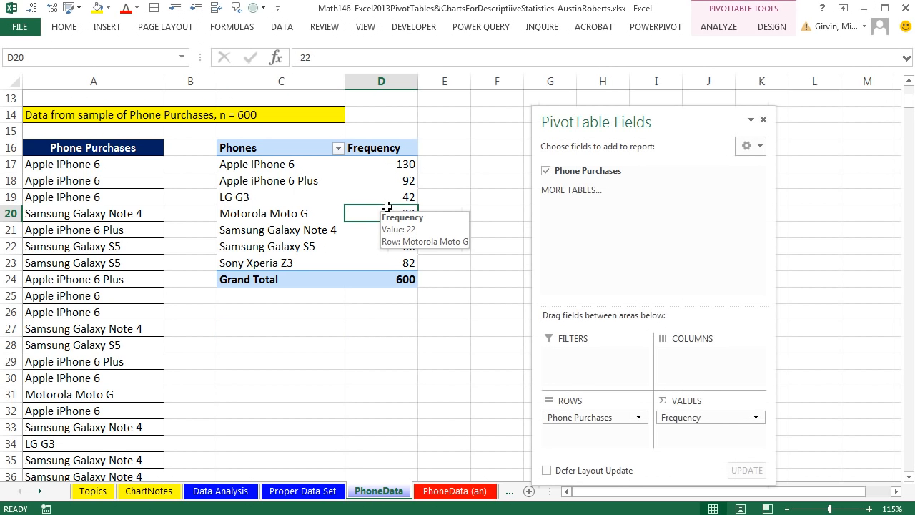
pyautogui.click(389, 331)
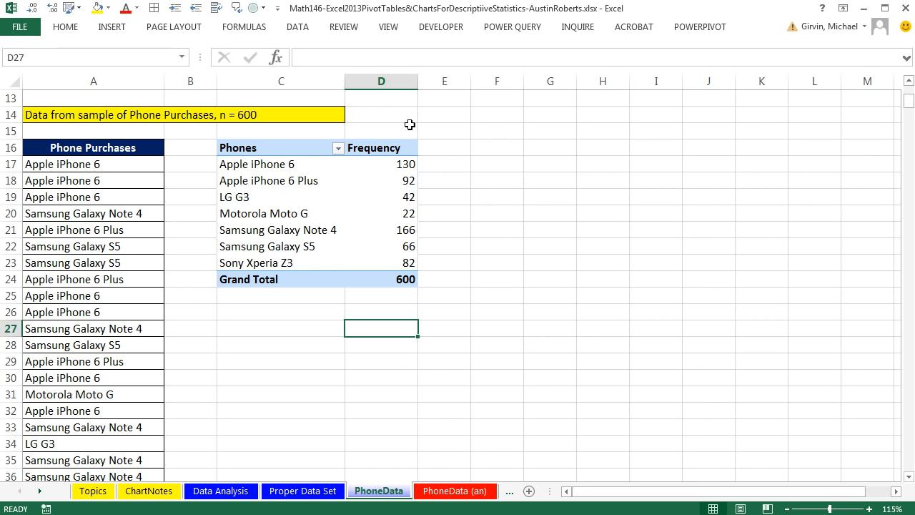
# Step: Insert a 2-D clustered column PivotChart from the phone frequency PivotTable and close its field list
pyautogui.click(286, 181)
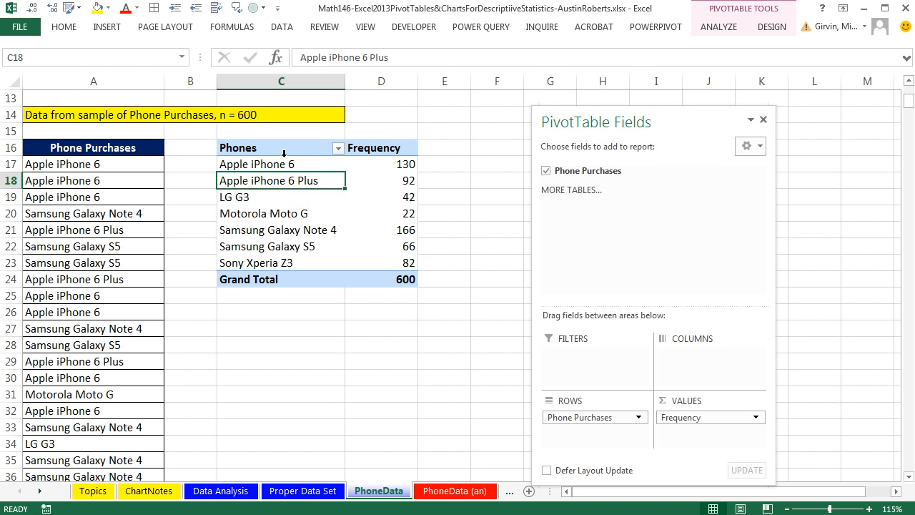
pyautogui.click(107, 29)
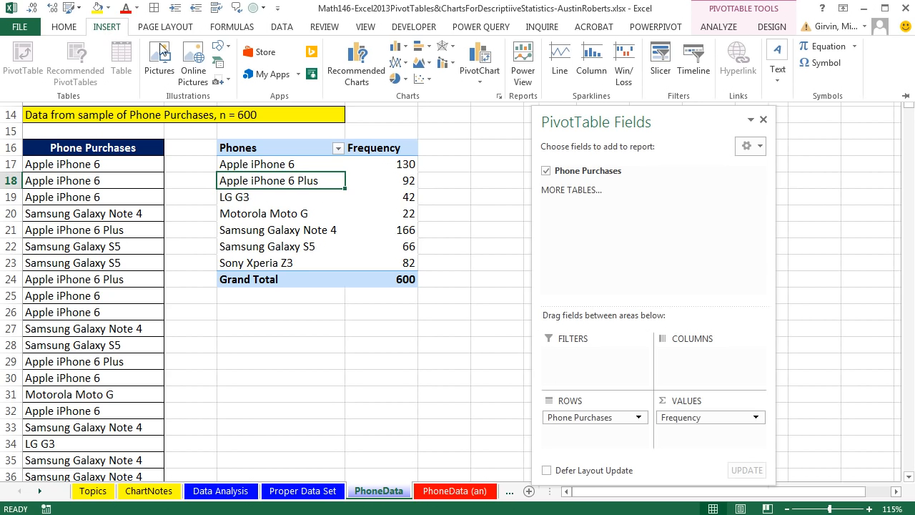
pyautogui.click(405, 49)
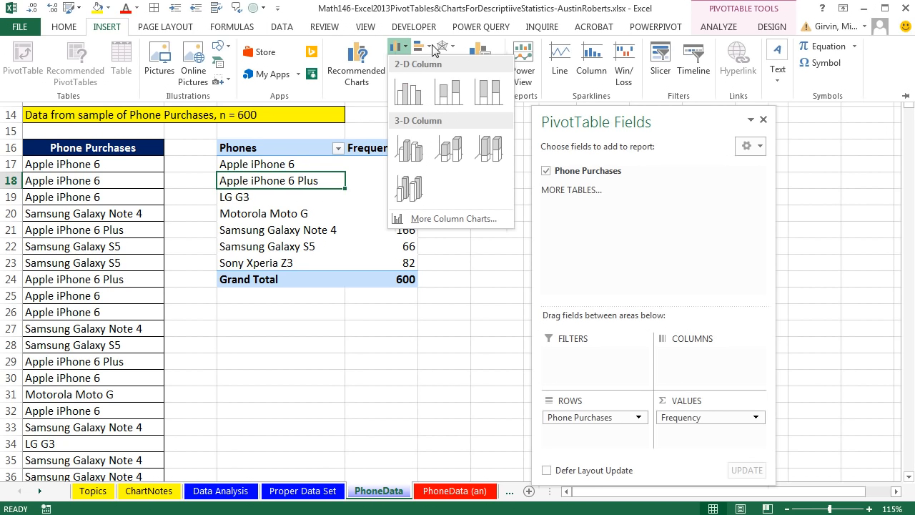
pyautogui.click(408, 48)
pyautogui.click(408, 48)
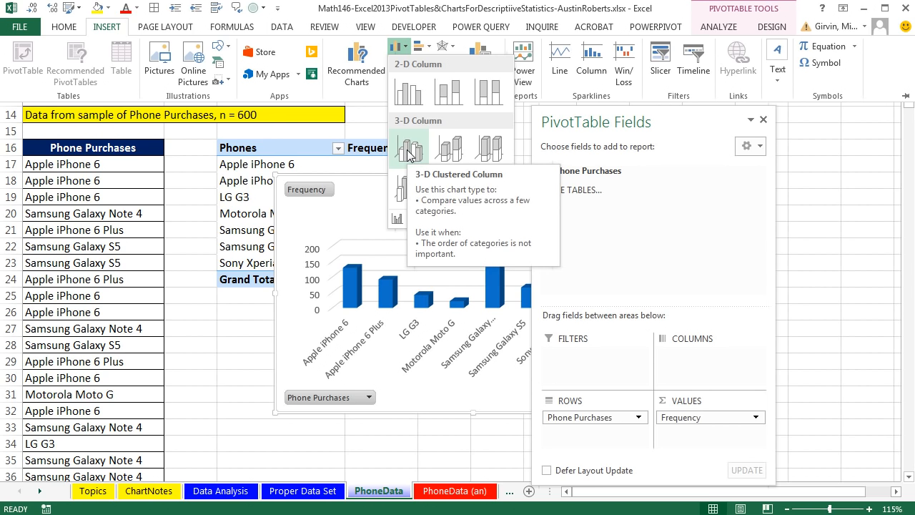
pyautogui.click(420, 98)
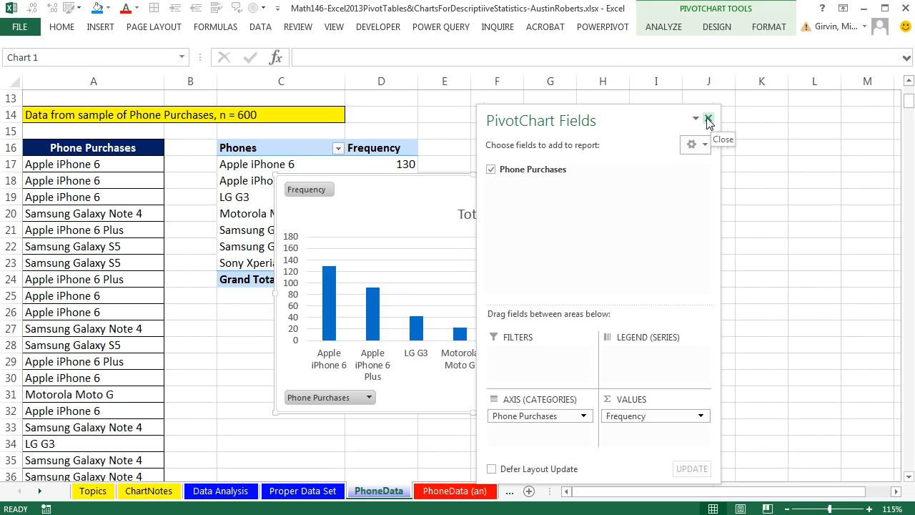
pyautogui.click(708, 119)
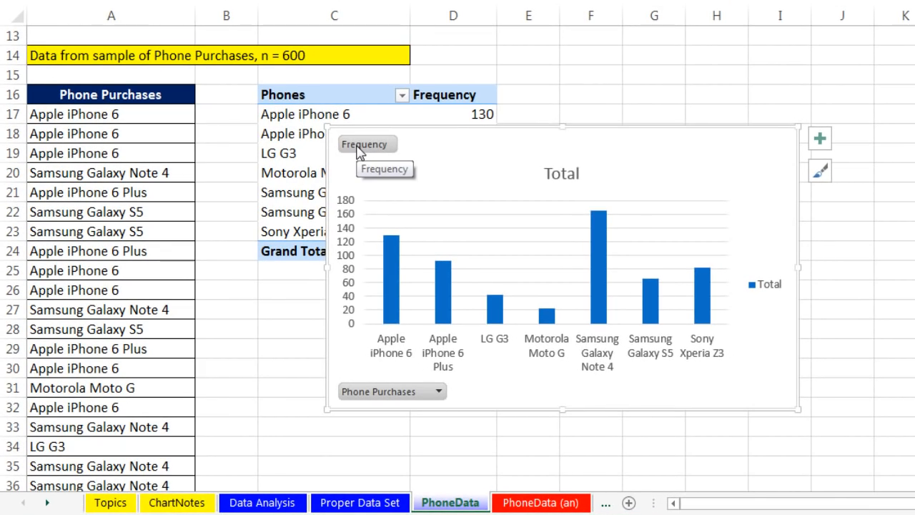
# Step: Hide all field buttons on the PivotChart and delete its Total legend
pyautogui.rightClick(359, 147)
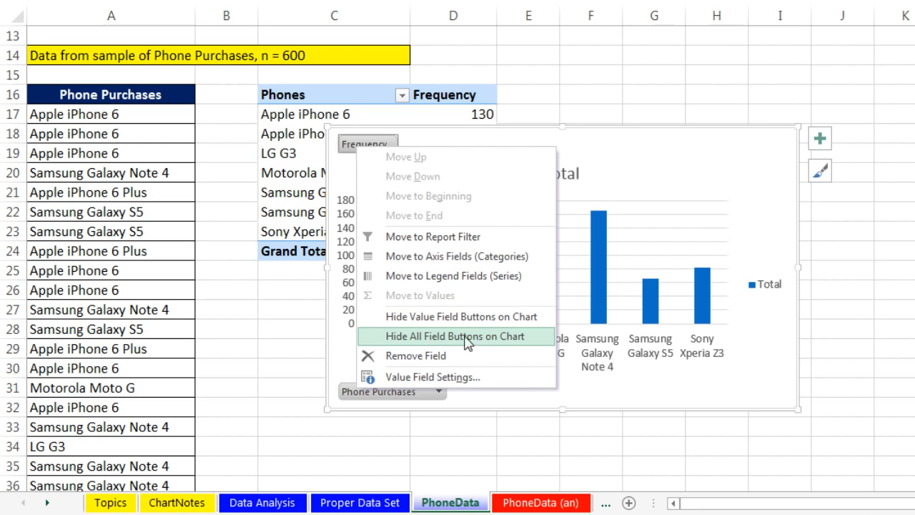
pyautogui.click(506, 337)
pyautogui.moveTo(506, 344)
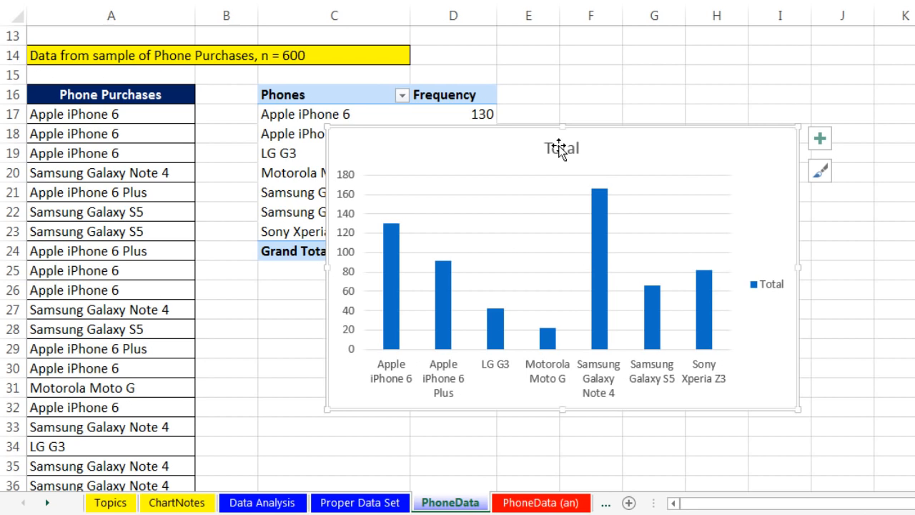
pyautogui.click(764, 286)
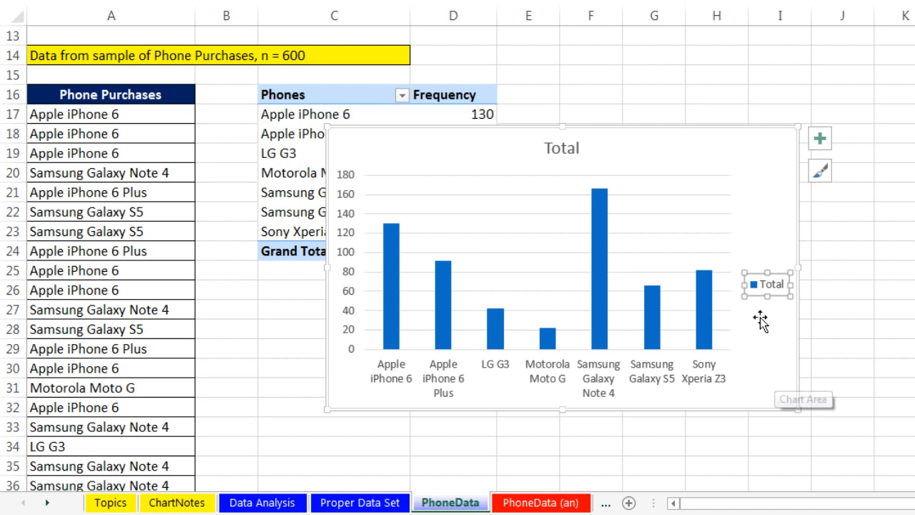
pyautogui.press('Delete')
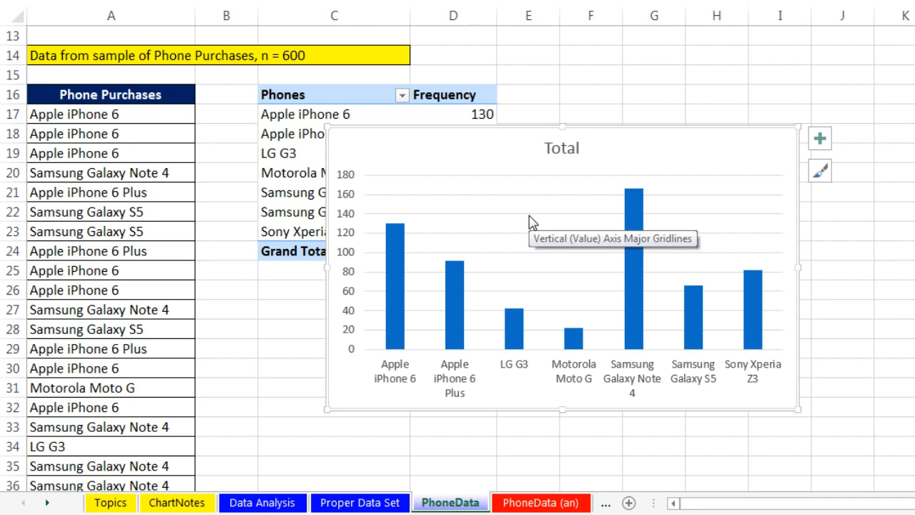
# Step: Move the column chart clear of the PivotTable so that its upper corner sits in cell E16
pyautogui.click(545, 226)
pyautogui.click(630, 269)
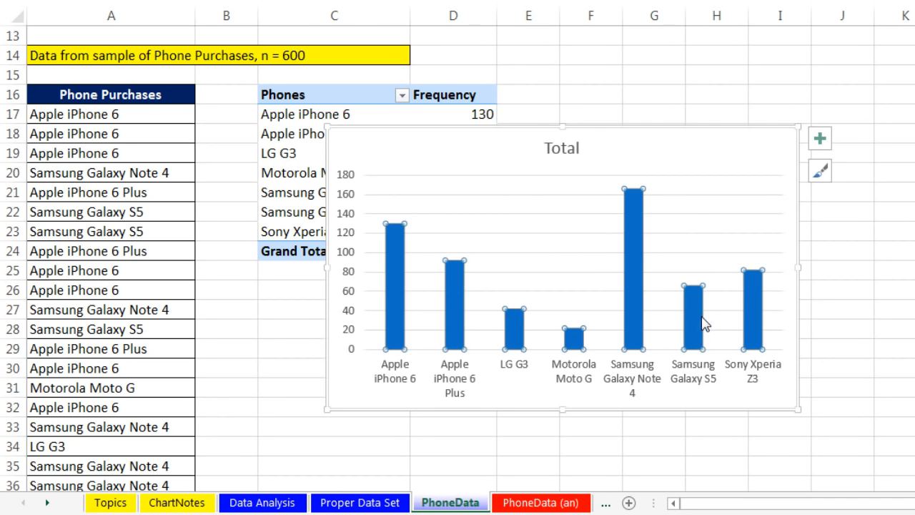
pyautogui.click(713, 237)
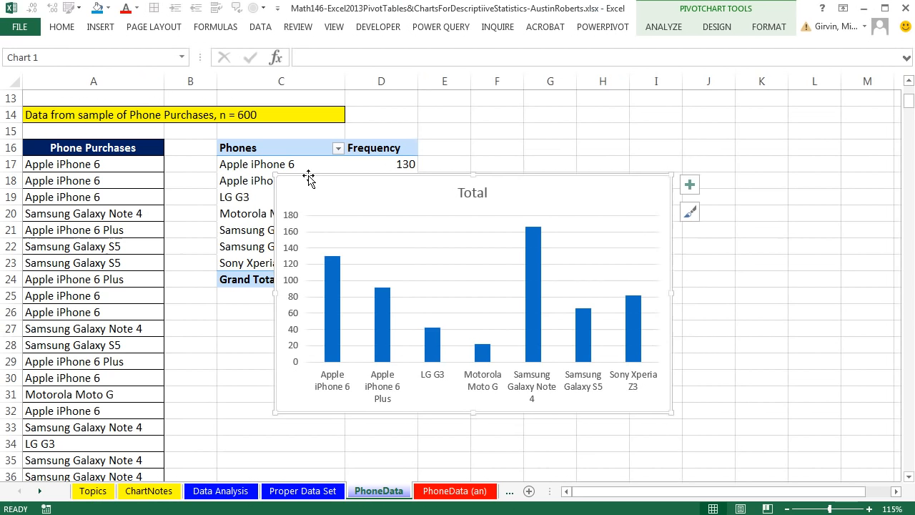
pyautogui.moveTo(211, 276); pyautogui.dragTo(610, 217)
pyautogui.moveTo(452, 157); pyautogui.dragTo(465, 145)
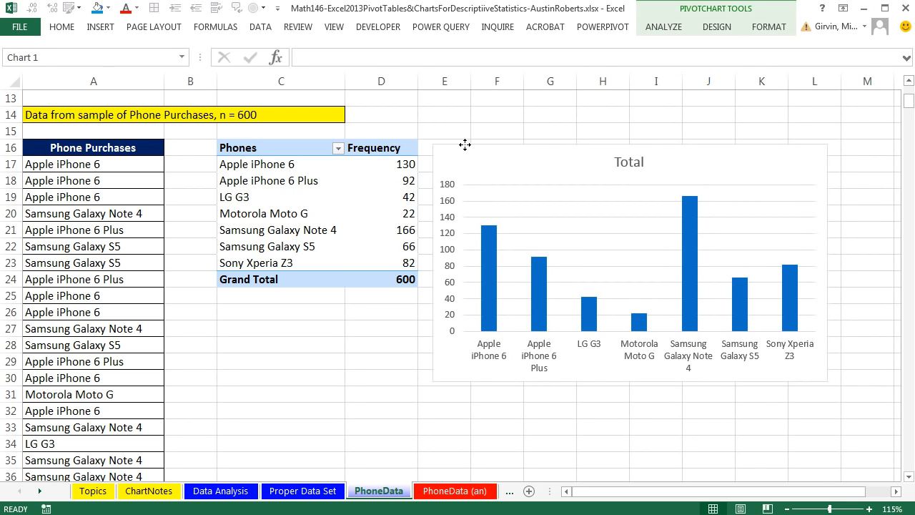
pyautogui.moveTo(512, 169); pyautogui.dragTo(512, 169)
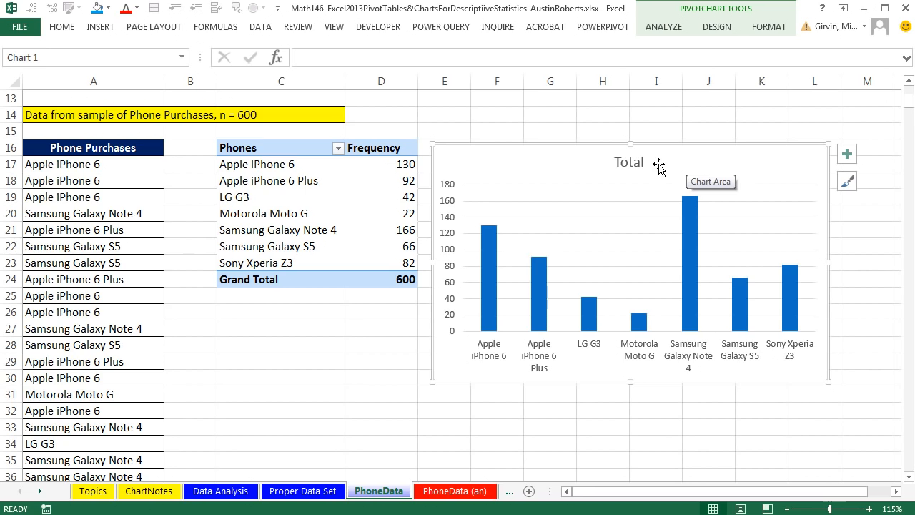
# Step: Change the chart title to "Phone Preferences, Sample Size = 600"
pyautogui.click(630, 163)
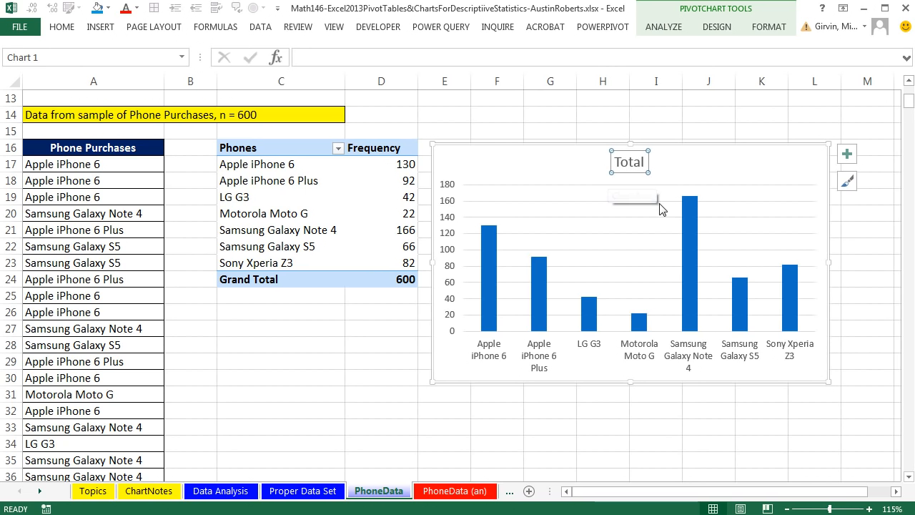
pyautogui.write('Phone Prefe')
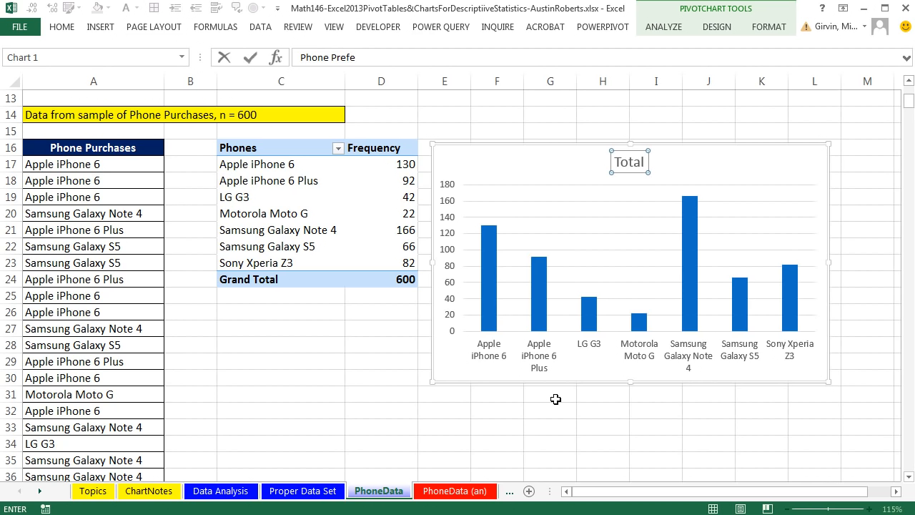
pyautogui.write('Sample Size = 600')
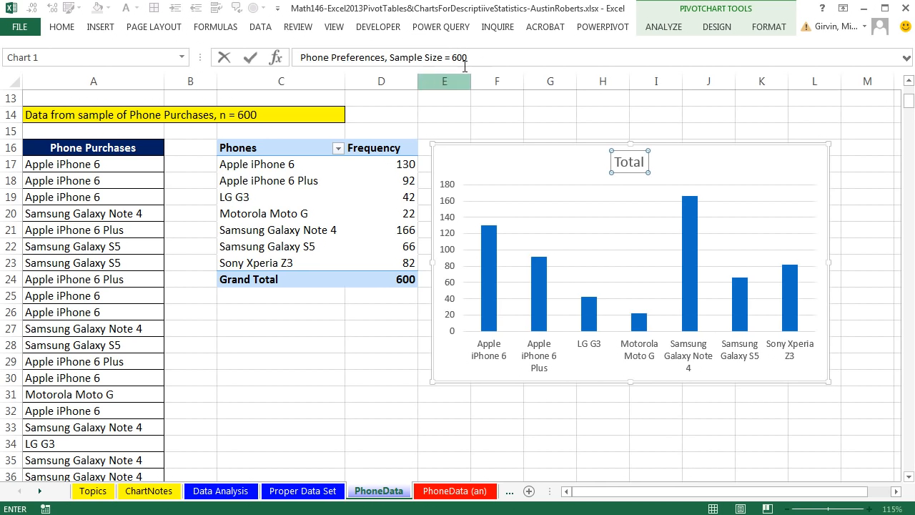
pyautogui.press('Return')
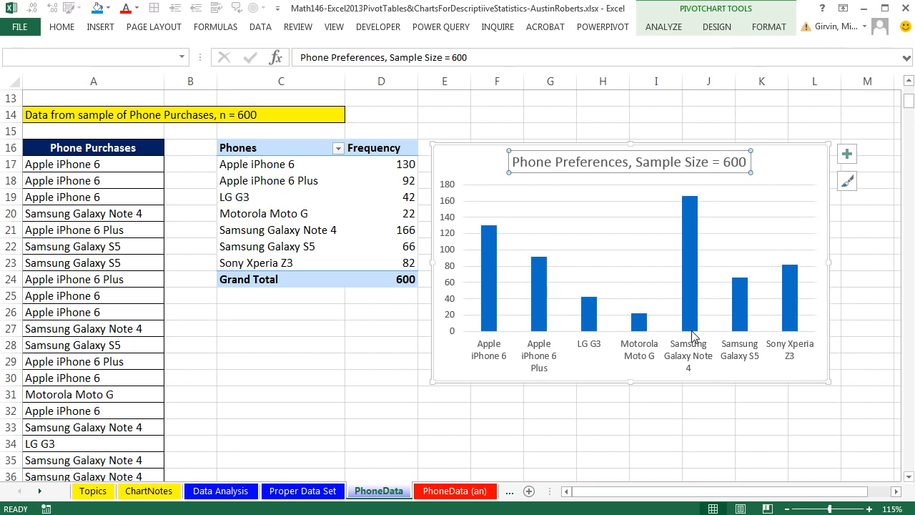
pyautogui.moveTo(689, 207)
# Step: Copy the whole Phone Preferences chart and paste the duplicate below it at cell E32
pyautogui.click(463, 147)
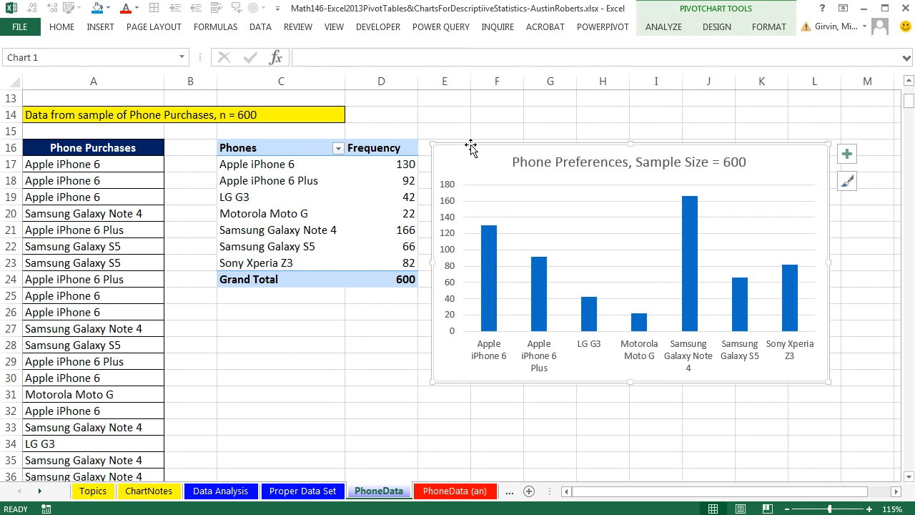
pyautogui.hotkey('ctrl', 'c')
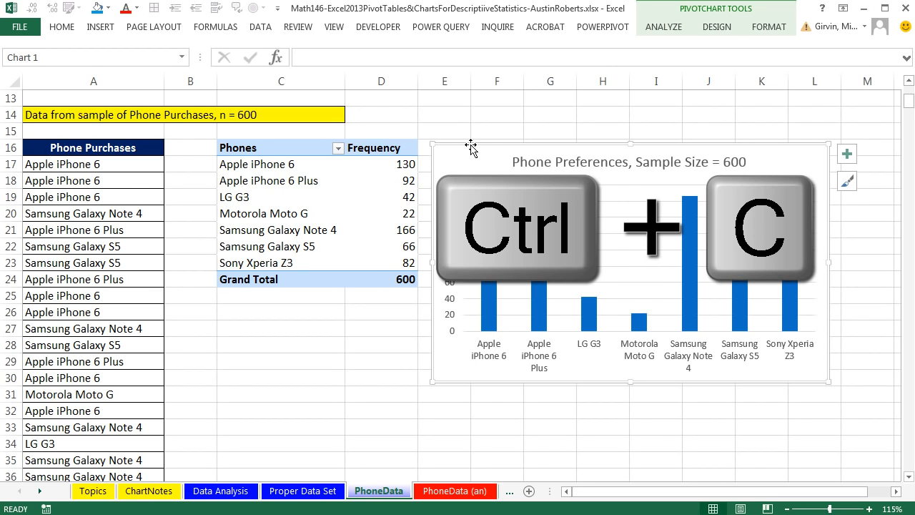
pyautogui.click(460, 412)
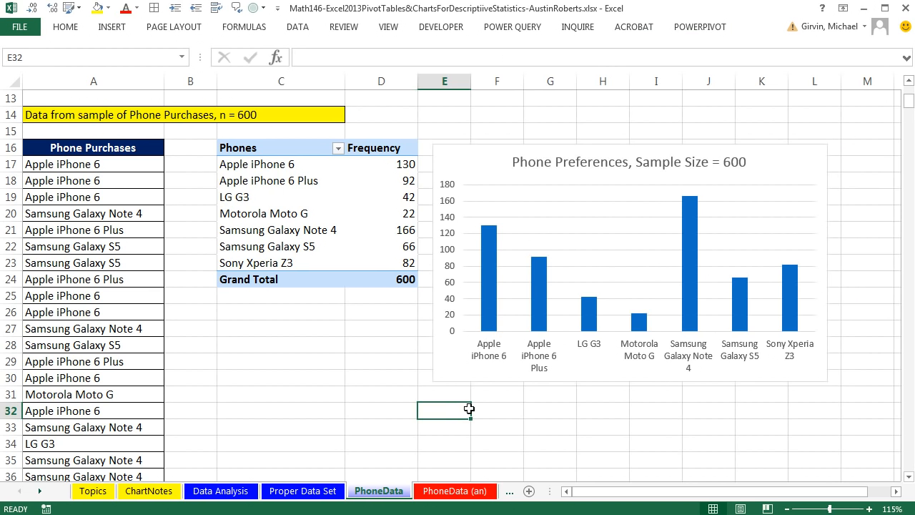
pyautogui.scroll(-1, 465, 410)
pyautogui.hotkey('ctrl', 'v')
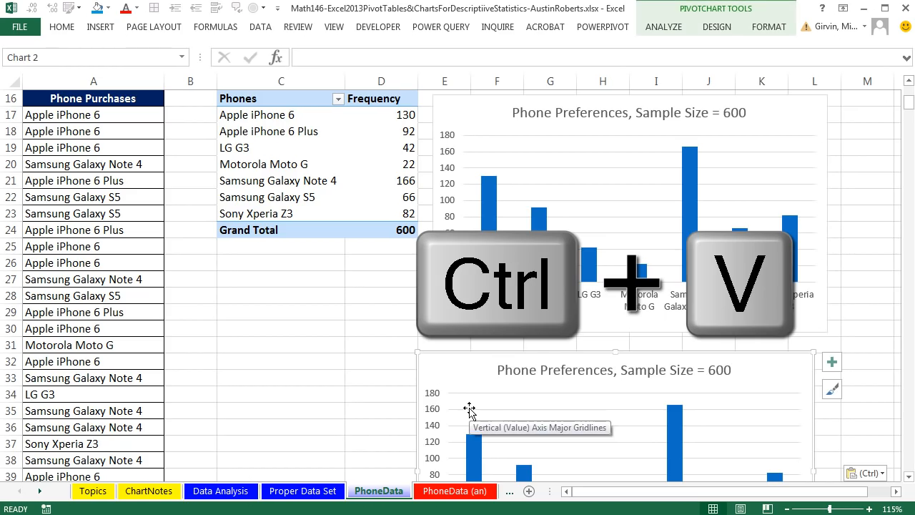
pyautogui.scroll(-4, 467, 410)
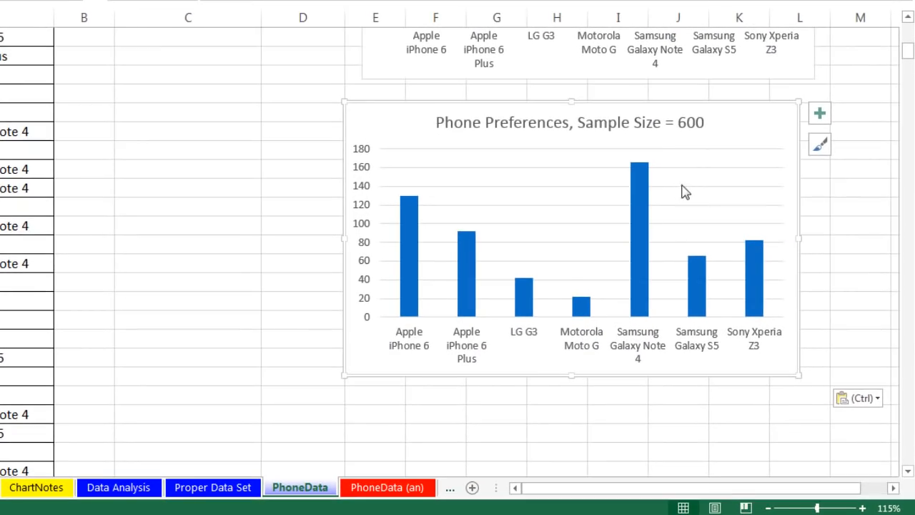
# Step: Format the data series of the duplicated Phone Preferences chart so its fill colors vary by point
pyautogui.click(641, 203)
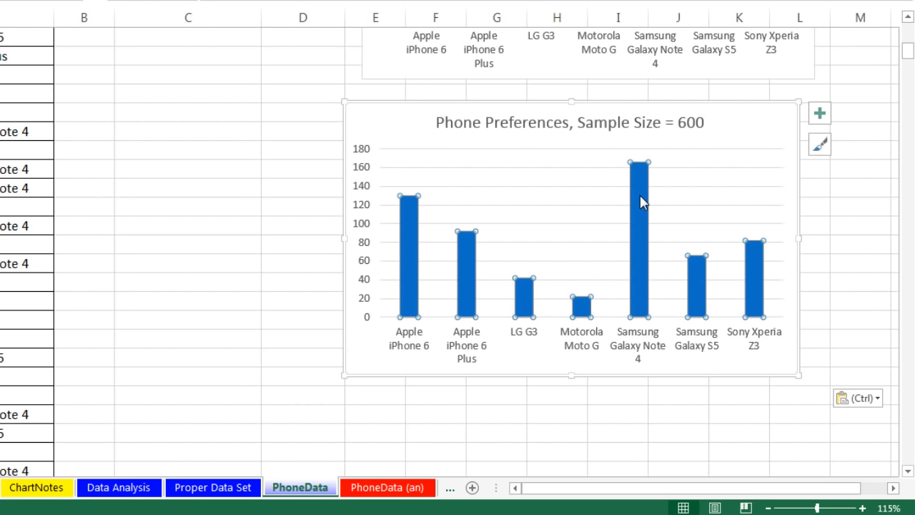
pyautogui.moveTo(642, 189)
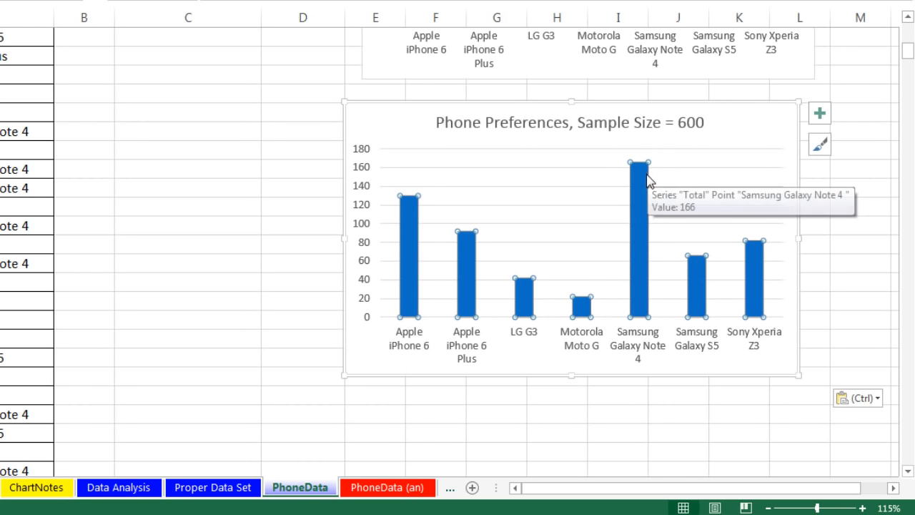
pyautogui.rightClick(641, 192)
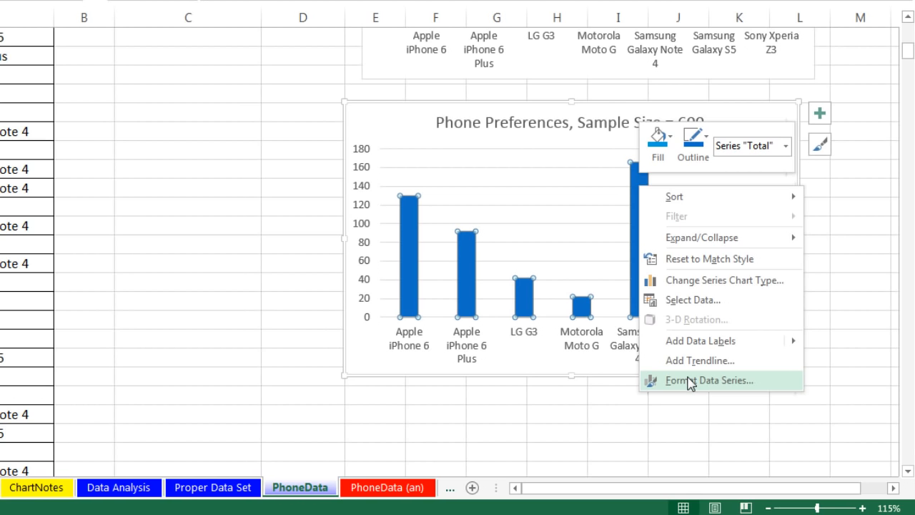
pyautogui.press('Escape')
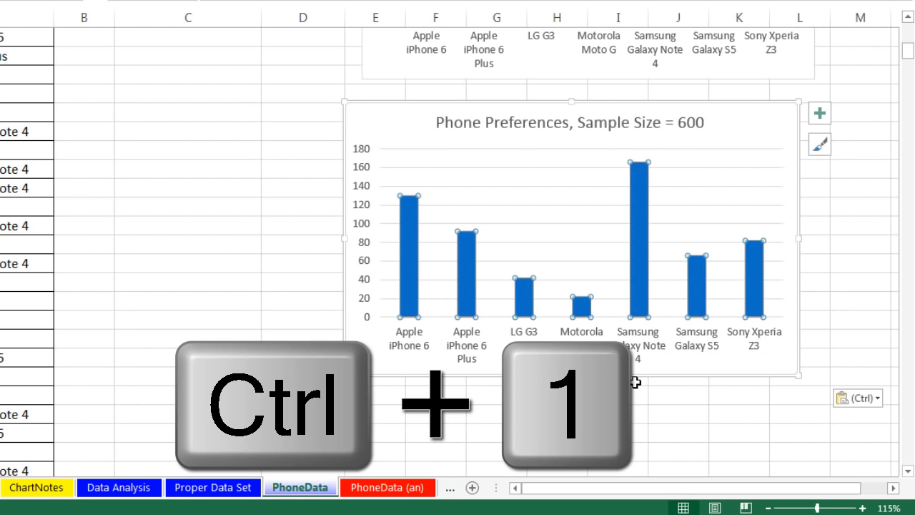
pyautogui.hotkey('ctrl', '1')
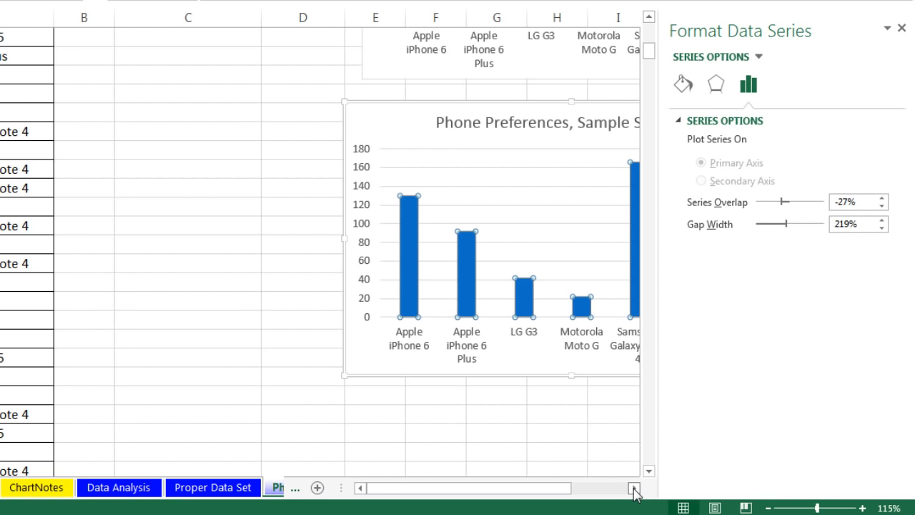
pyautogui.click(633, 489)
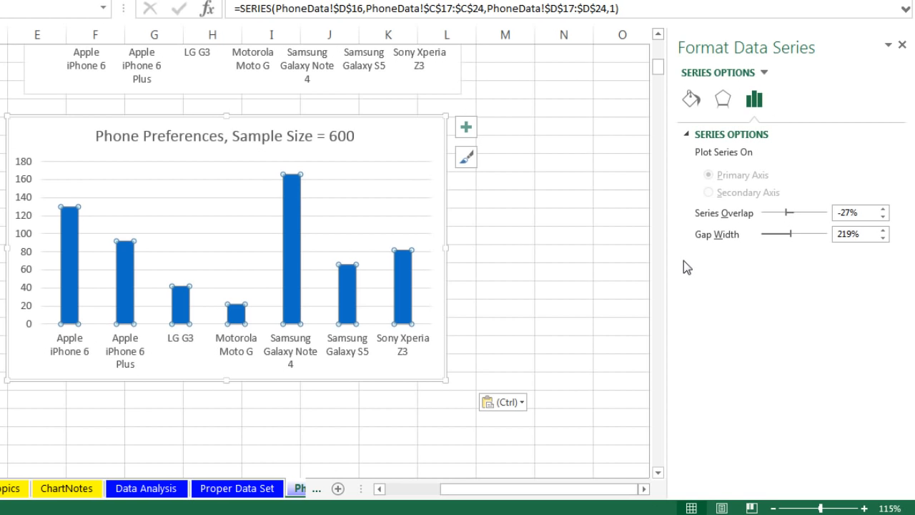
pyautogui.click(691, 103)
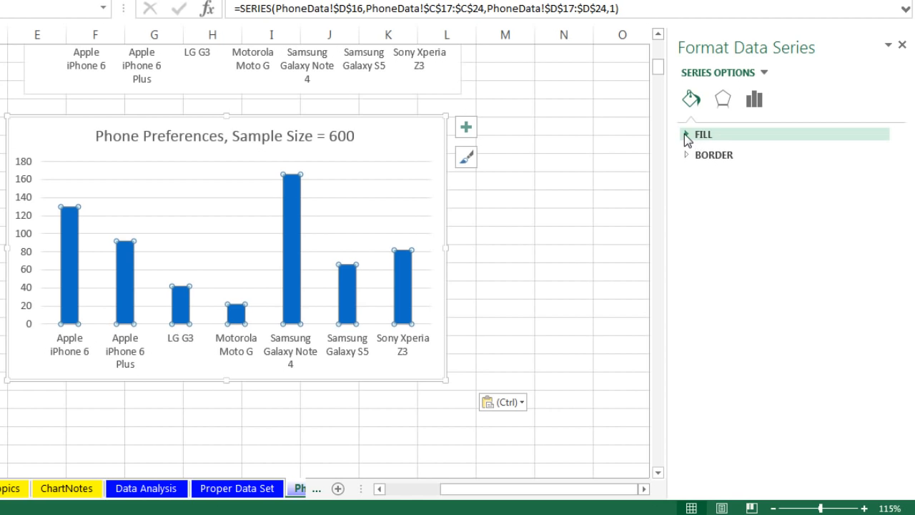
pyautogui.click(687, 136)
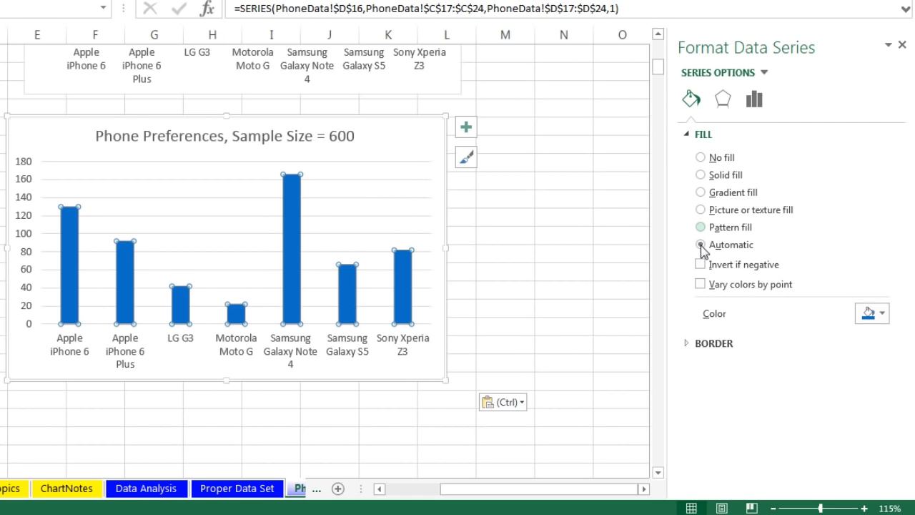
pyautogui.click(701, 286)
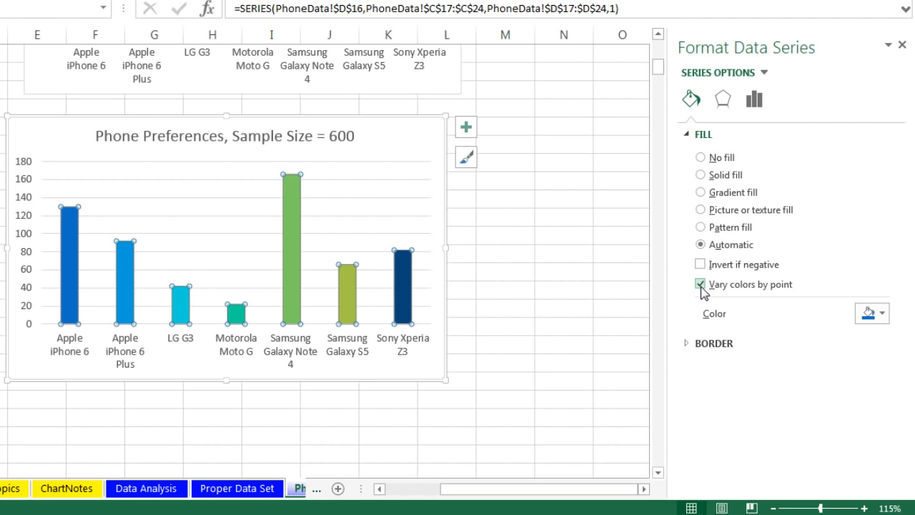
# Step: Widen the columns of the duplicated chart by reducing the series gap width to about 93%
pyautogui.click(725, 102)
pyautogui.click(755, 100)
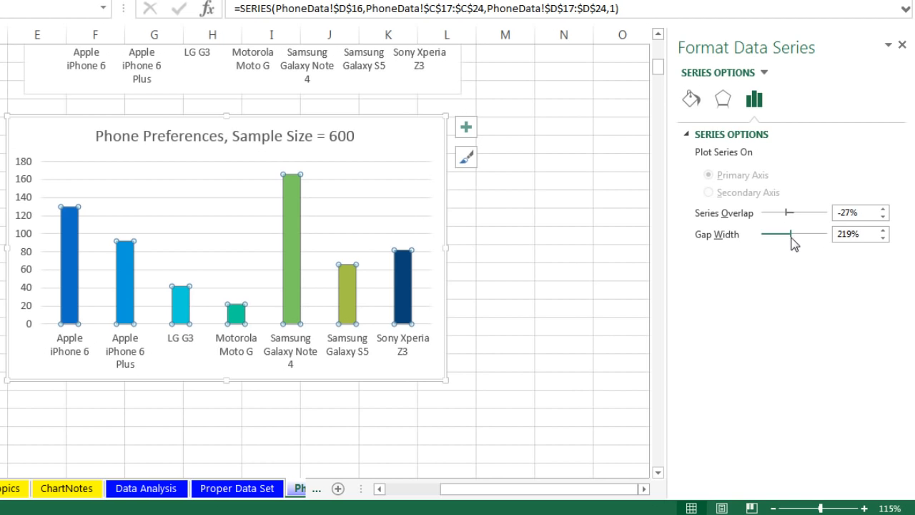
pyautogui.moveTo(792, 240); pyautogui.dragTo(721, 254)
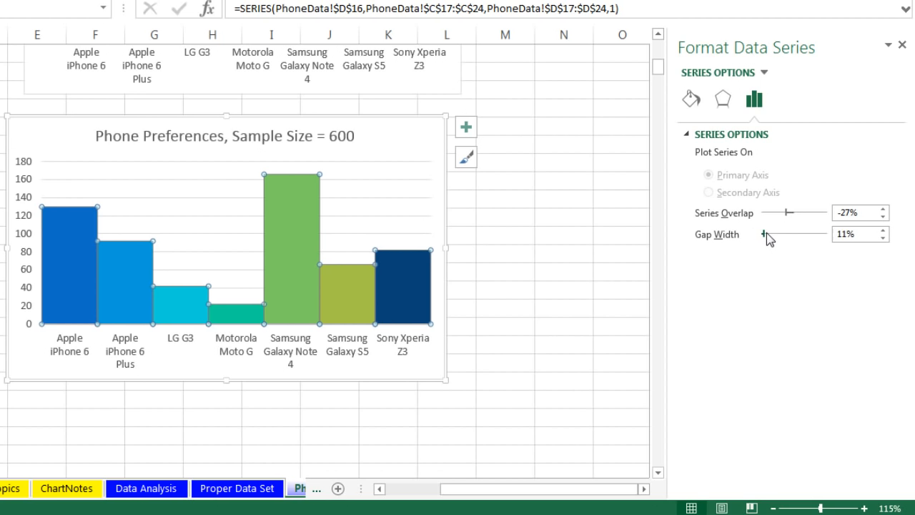
pyautogui.moveTo(779, 241); pyautogui.dragTo(776, 241)
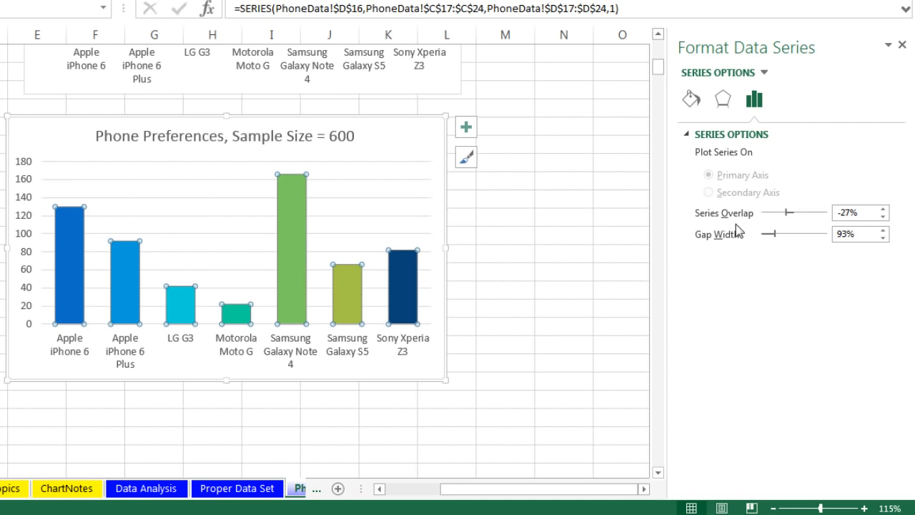
# Step: Add data labels to the multicolored column chart and delete its vertical value axis
pyautogui.click(469, 130)
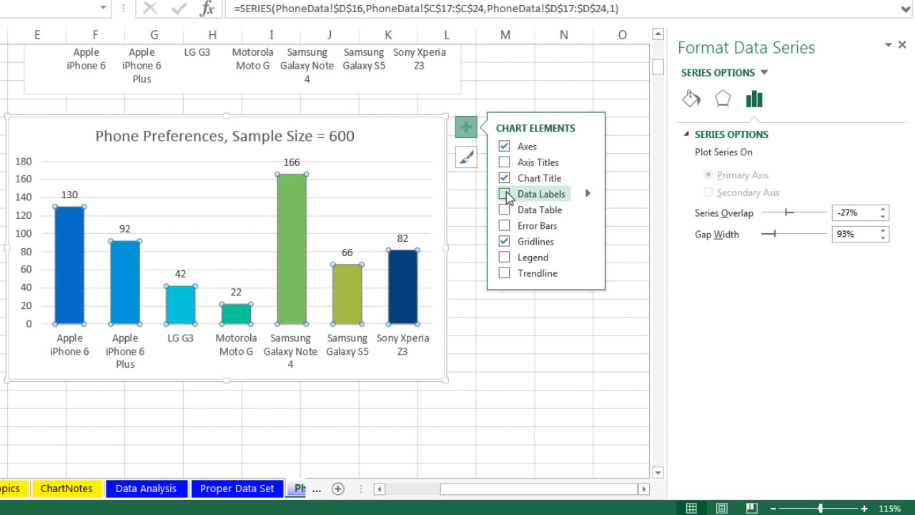
pyautogui.click(506, 194)
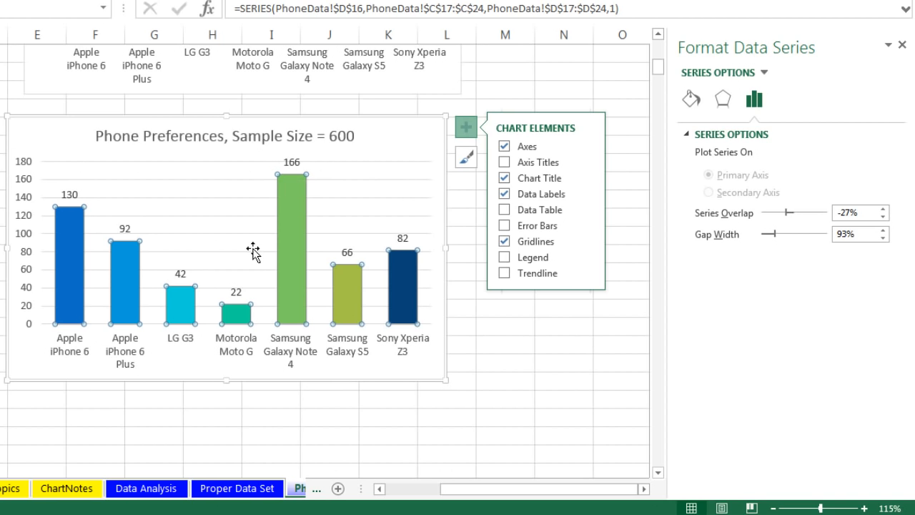
pyautogui.click(23, 184)
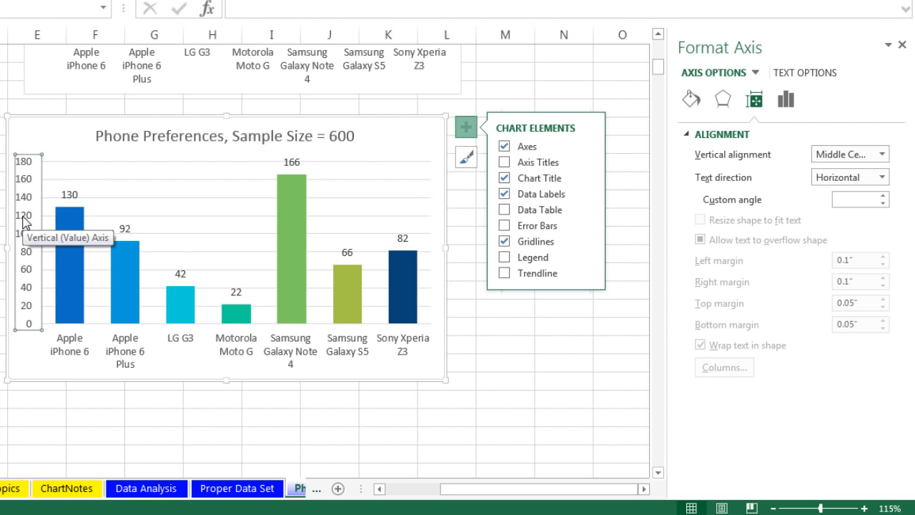
pyautogui.press('Delete')
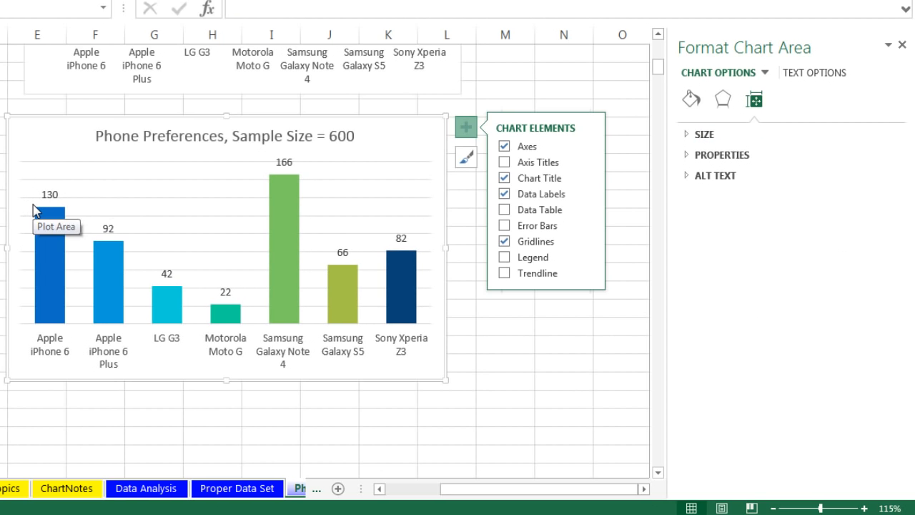
# Step: Copy the multicolored column chart and paste the duplicate below it at cell E48
pyautogui.scroll(3, 465, 204)
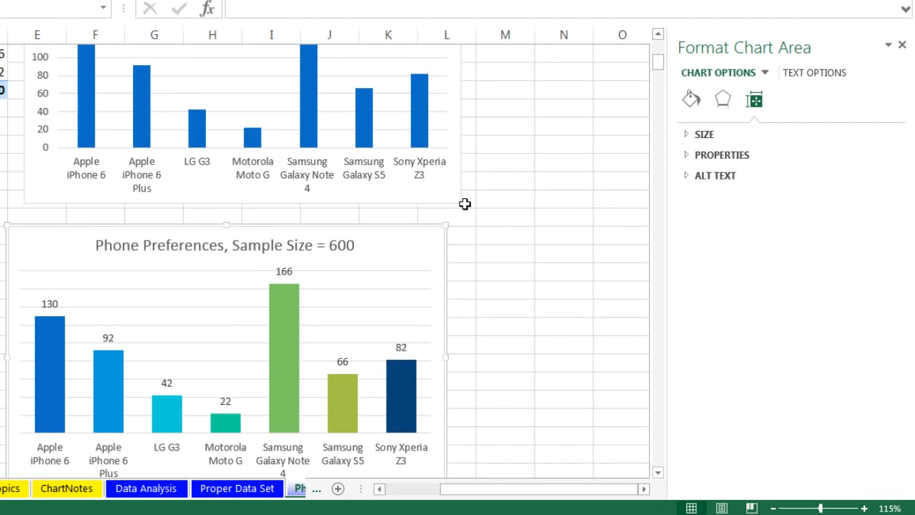
pyautogui.scroll(-3, 515, 230)
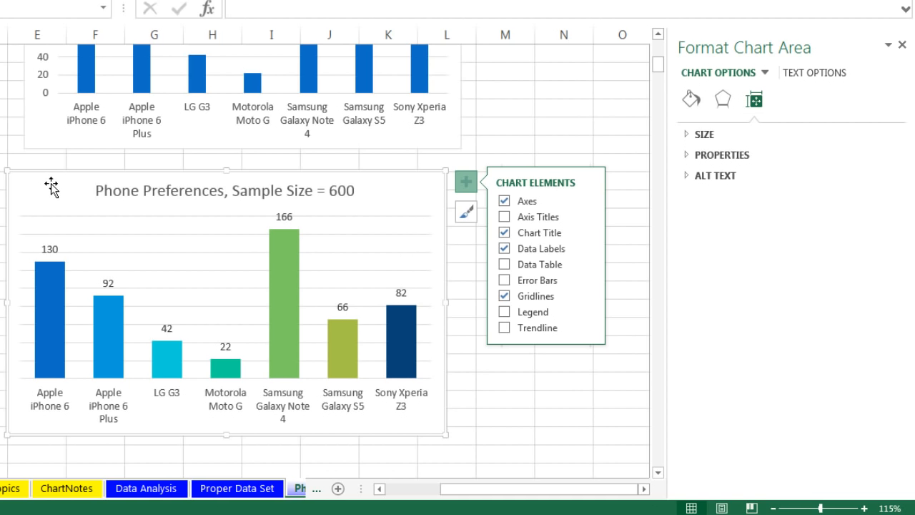
pyautogui.hotkey('ctrl', 'c')
pyautogui.scroll(-5, 147, 261)
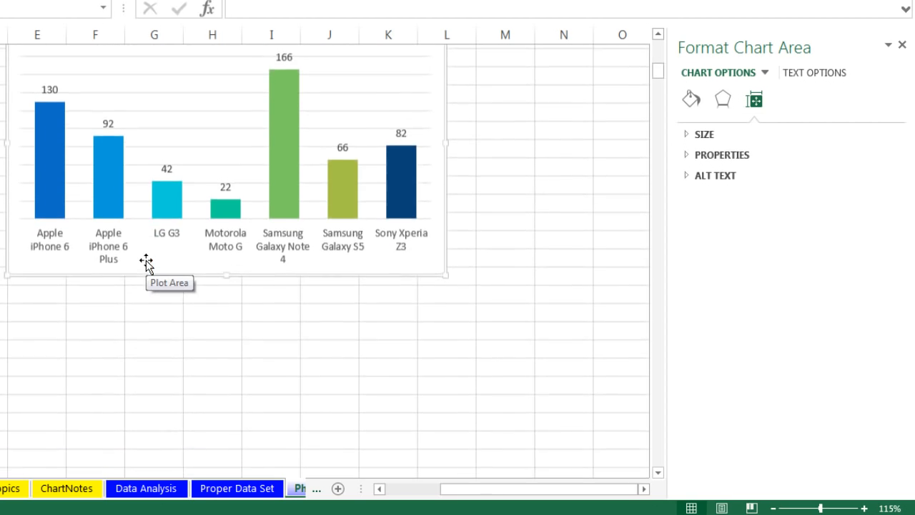
pyautogui.click(43, 252)
pyautogui.hotkey('ctrl', 'v')
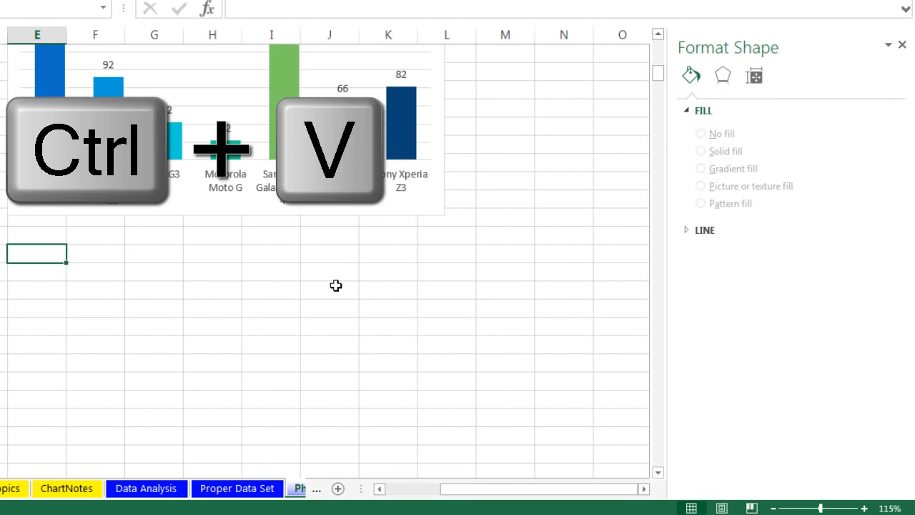
pyautogui.scroll(-2, 392, 294)
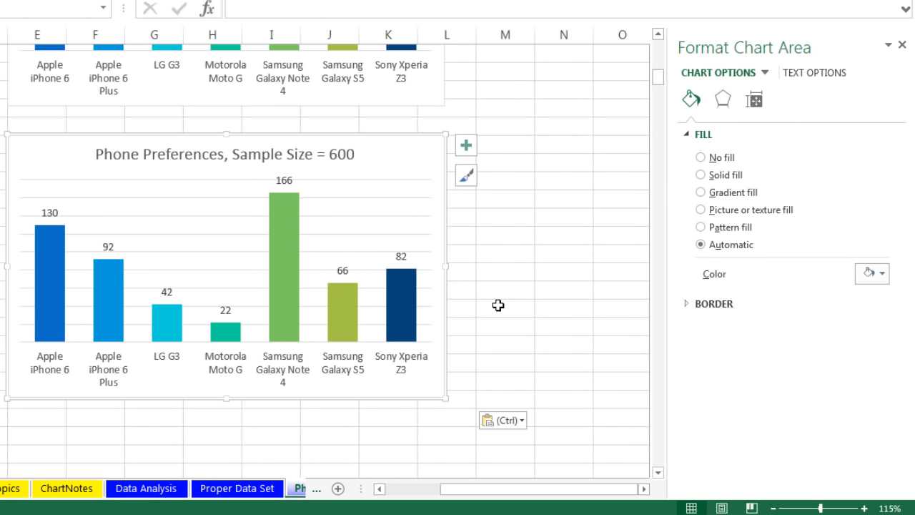
# Step: Change the chart type of the newly pasted chart from column to bar
pyautogui.rightClick(393, 152)
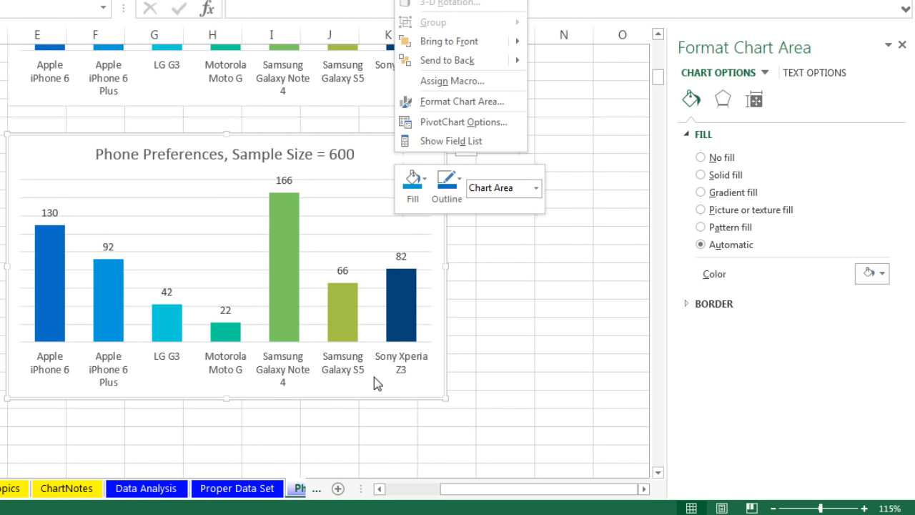
pyautogui.click(371, 164)
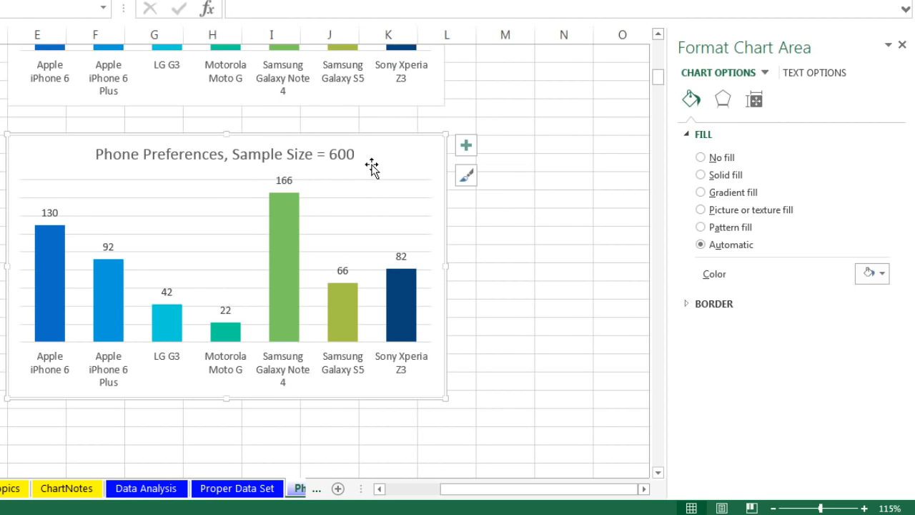
pyautogui.rightClick(371, 387)
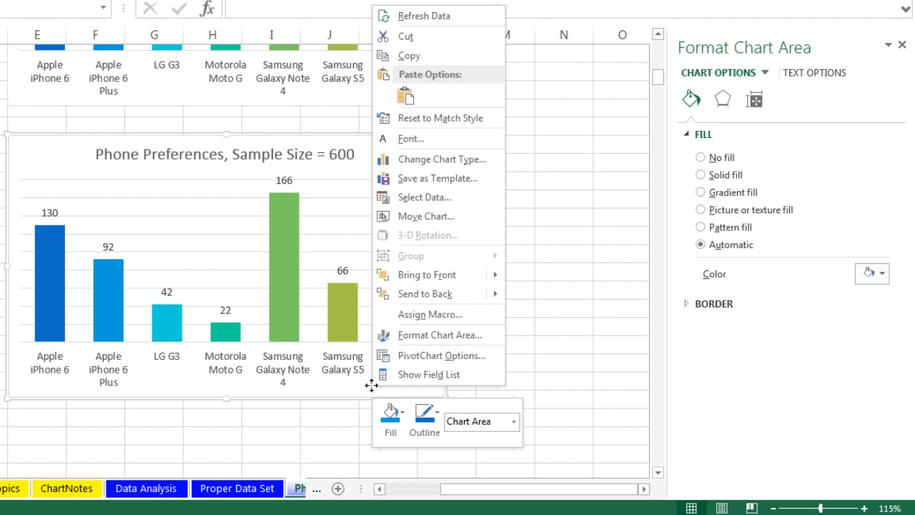
pyautogui.click(404, 166)
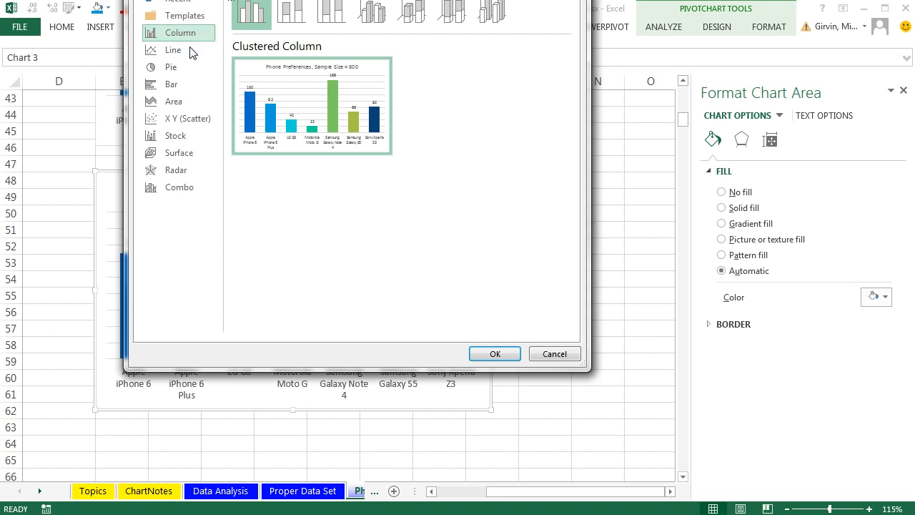
pyautogui.click(166, 85)
pyautogui.moveTo(308, 127)
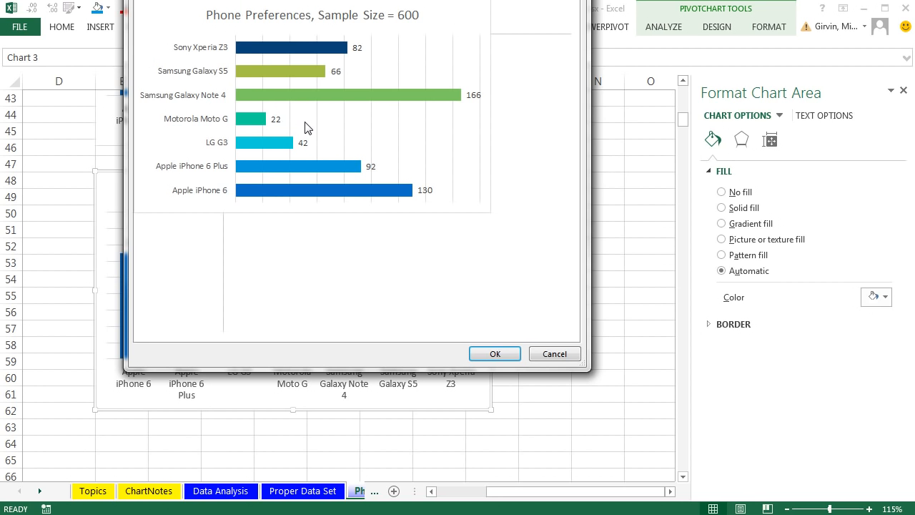
pyautogui.click(501, 353)
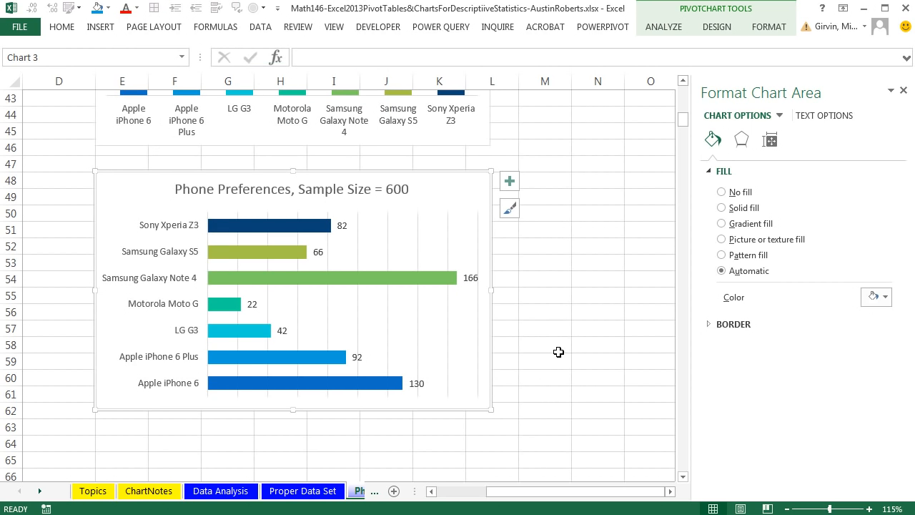
# Step: Close the chart formatting pane and zoom the sheet out to compare the three phone preference charts with the PivotTable
pyautogui.scroll(4, 565, 302)
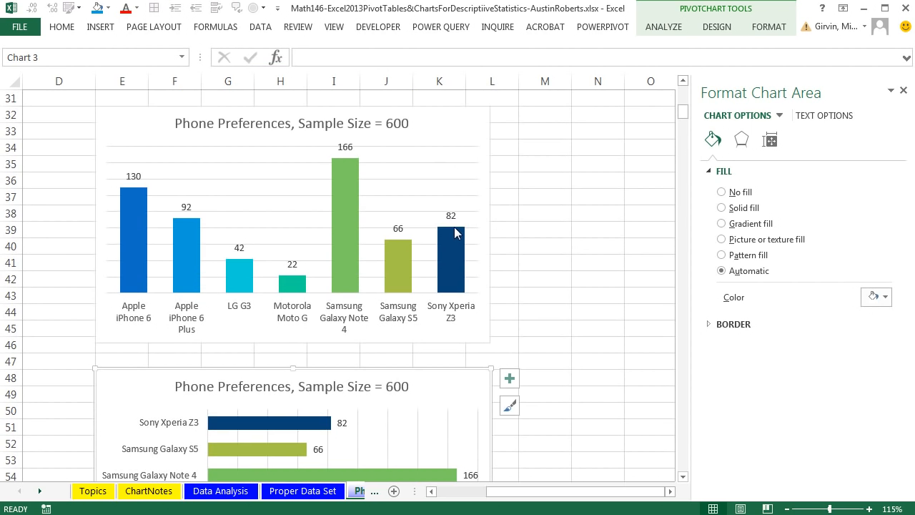
pyautogui.keyDown('ctrl'); pyautogui.scroll(-1, 452, 245); pyautogui.keyUp('ctrl')
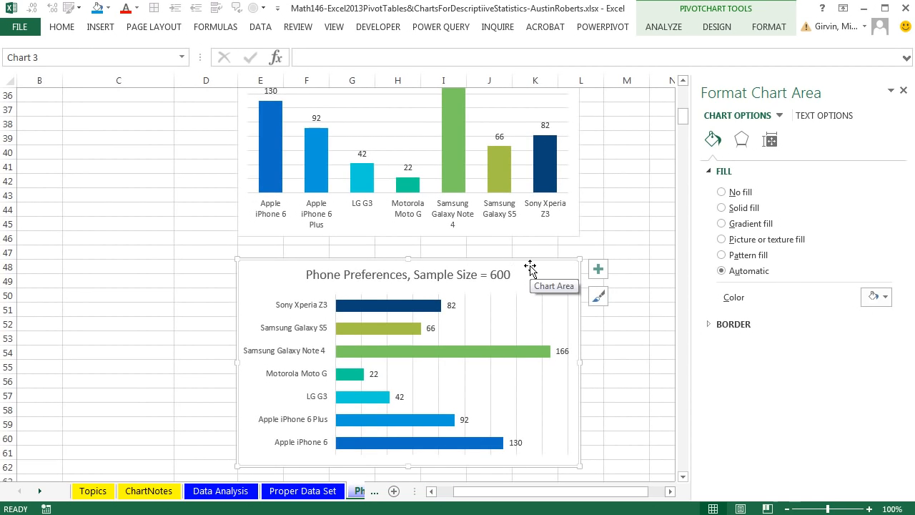
pyautogui.keyDown('ctrl'); pyautogui.scroll(-1, 530, 265); pyautogui.keyUp('ctrl')
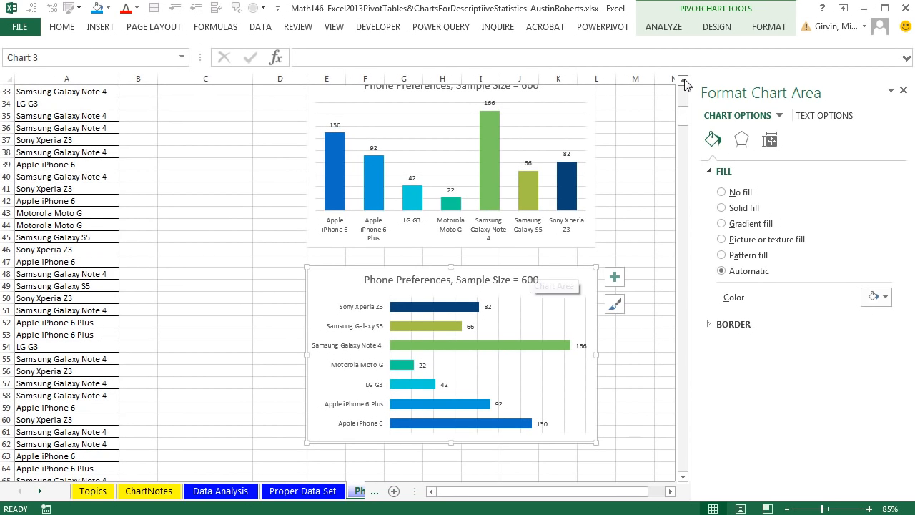
pyautogui.scroll(1, 572, 287)
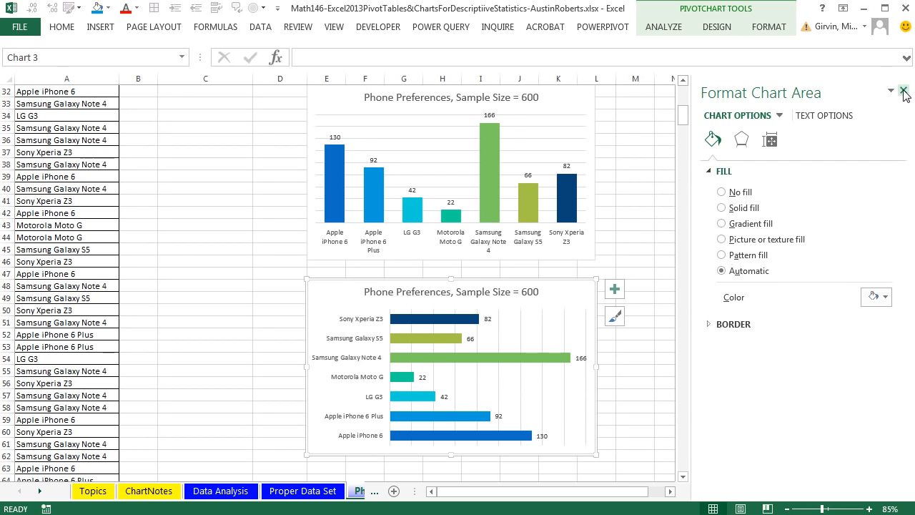
pyautogui.click(905, 91)
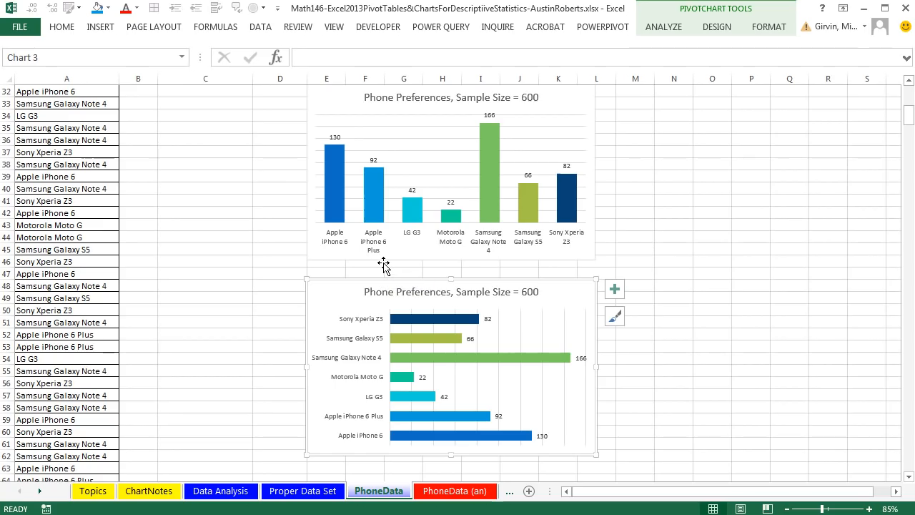
pyautogui.keyDown('ctrl'); pyautogui.scroll(-3, 384, 266); pyautogui.keyUp('ctrl')
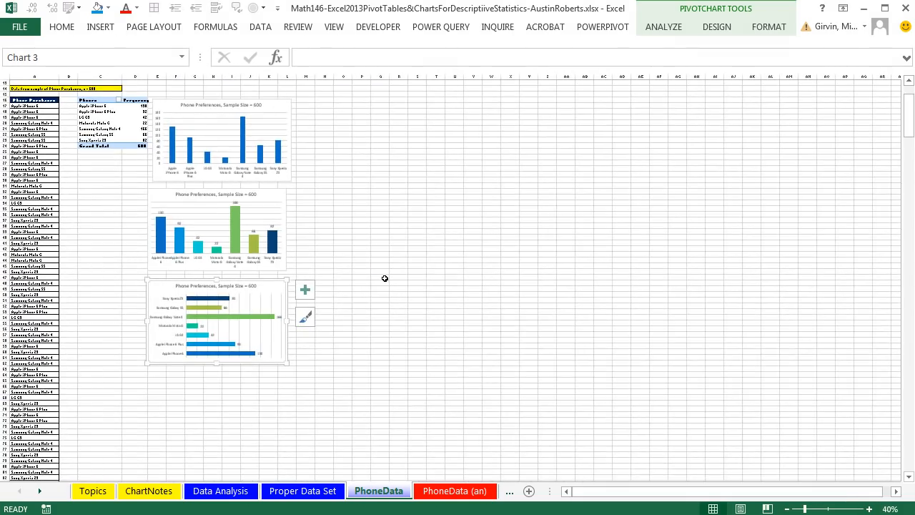
pyautogui.keyDown('ctrl'); pyautogui.scroll(1, 384, 281); pyautogui.keyUp('ctrl')
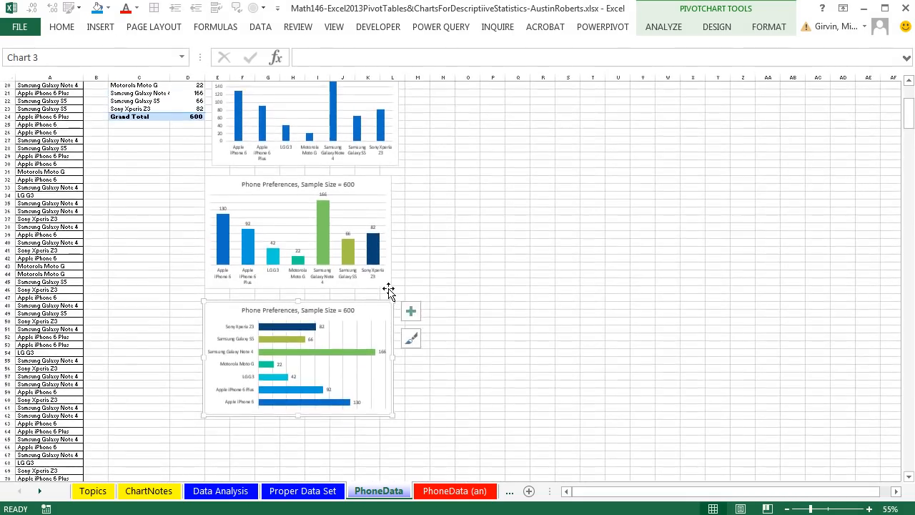
pyautogui.scroll(1, 415, 323)
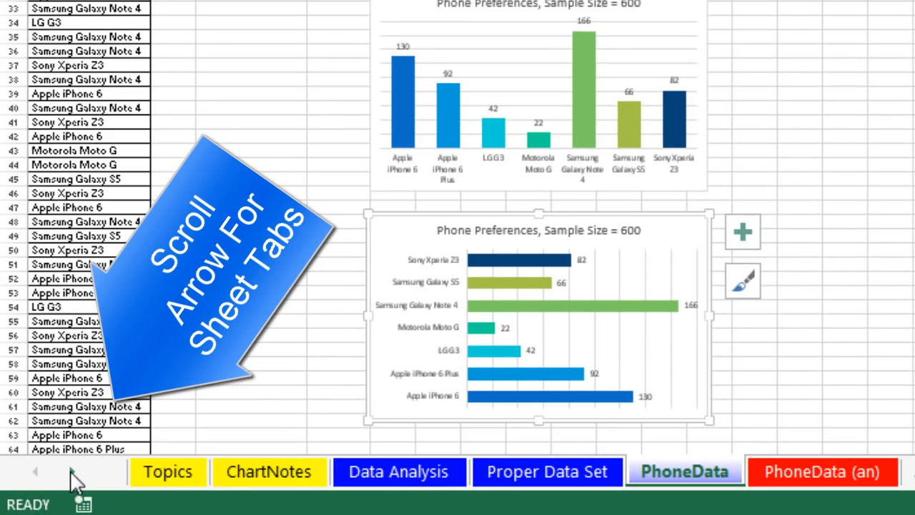
# Step: Scroll through the sheet tabs and switch to the HospitalData worksheet
pyautogui.click(72, 472)
pyautogui.click(72, 472)
pyautogui.click(72, 472)
pyautogui.click(72, 472)
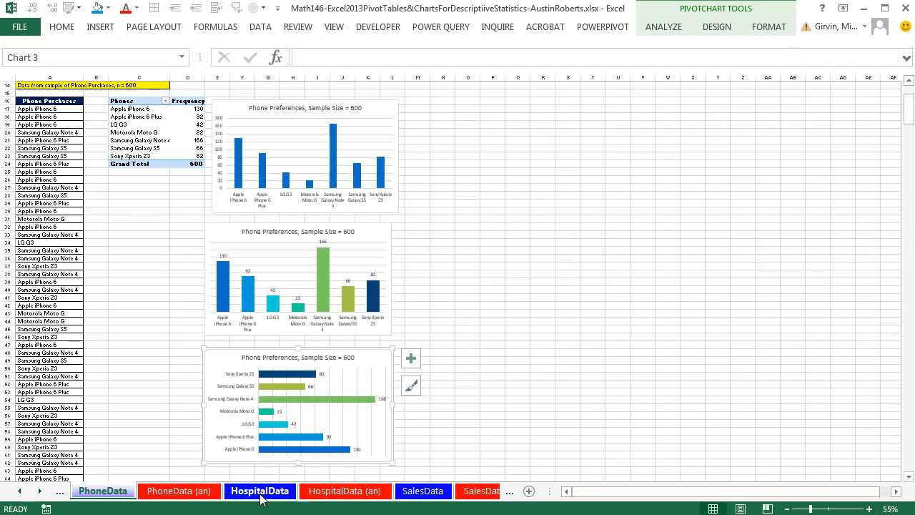
pyautogui.click(470, 474)
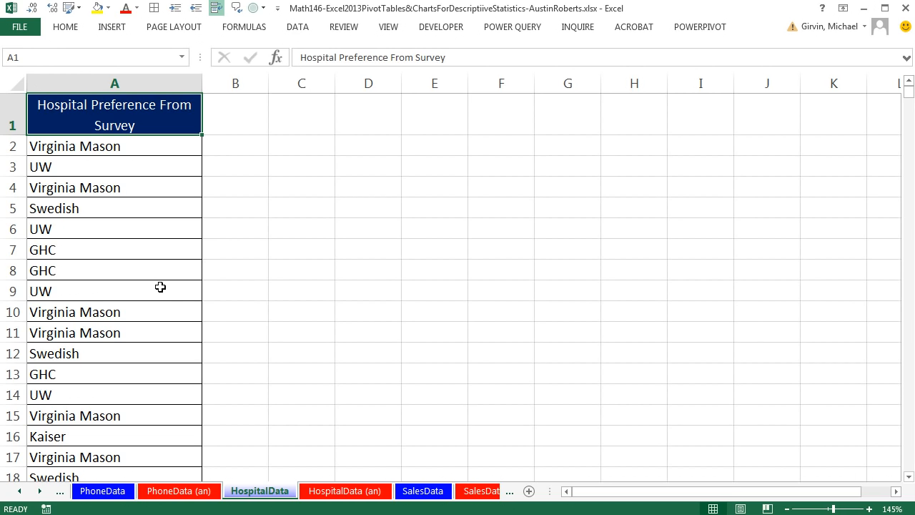
# Step: Insert a PivotTable from the hospital preference data range A1:A560 on a new worksheet
pyautogui.click(143, 165)
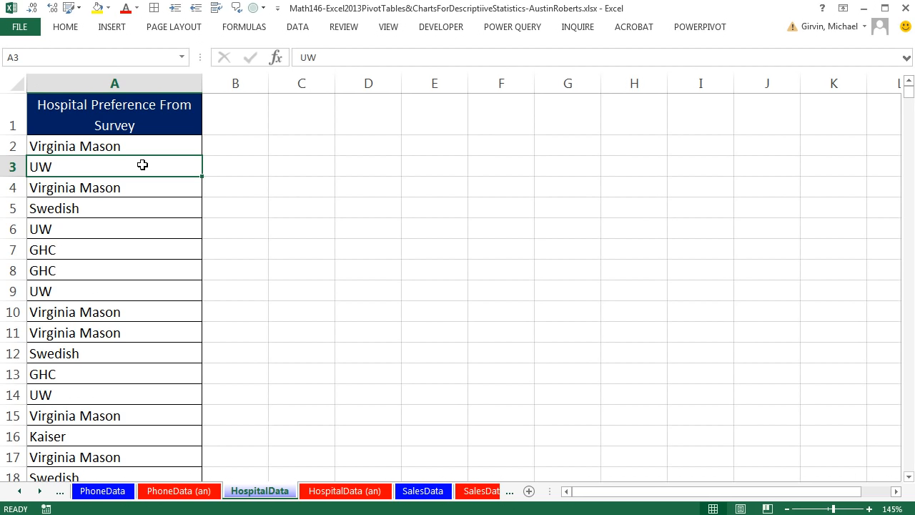
pyautogui.click(111, 31)
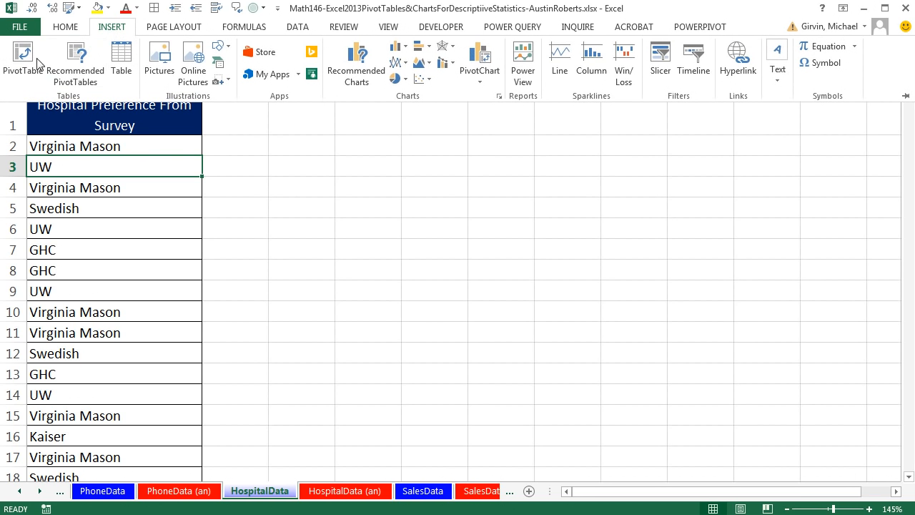
pyautogui.click(15, 60)
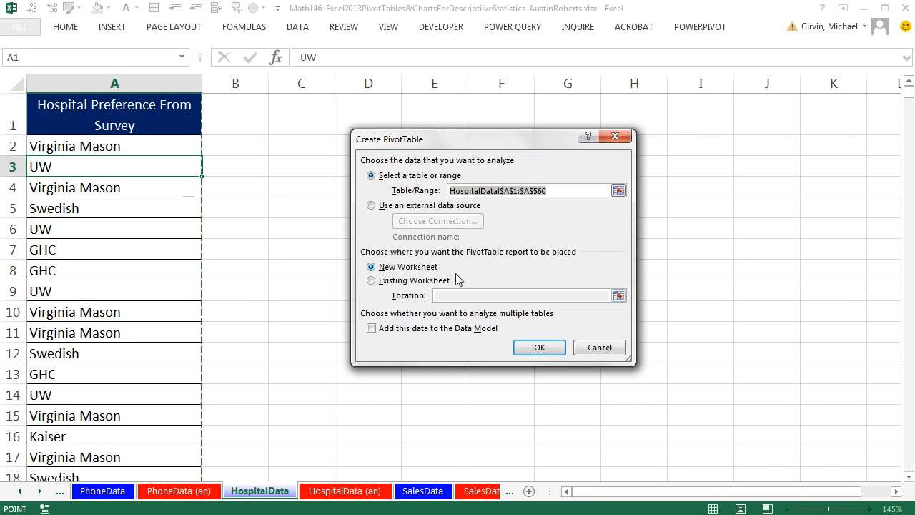
pyautogui.click(541, 349)
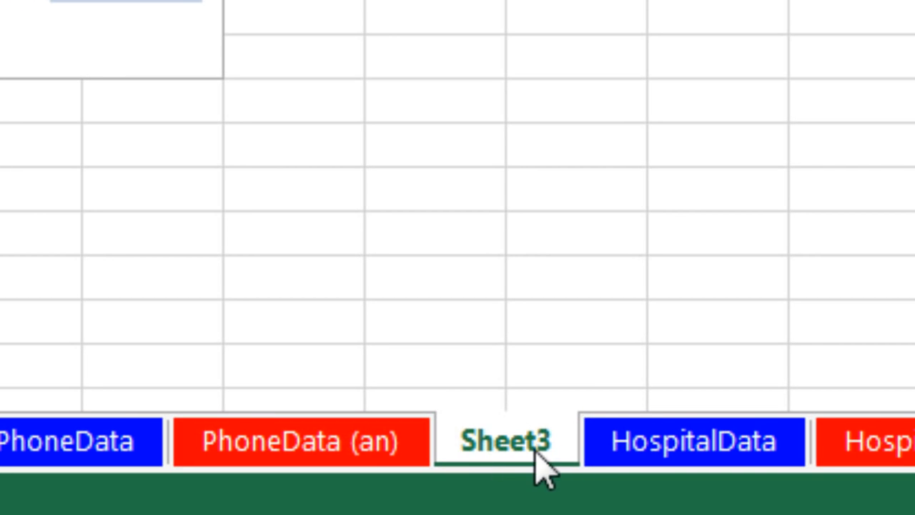
# Step: Rename the new PivotTable worksheet as HospitalTableAndChart
pyautogui.doubleClick(513, 449)
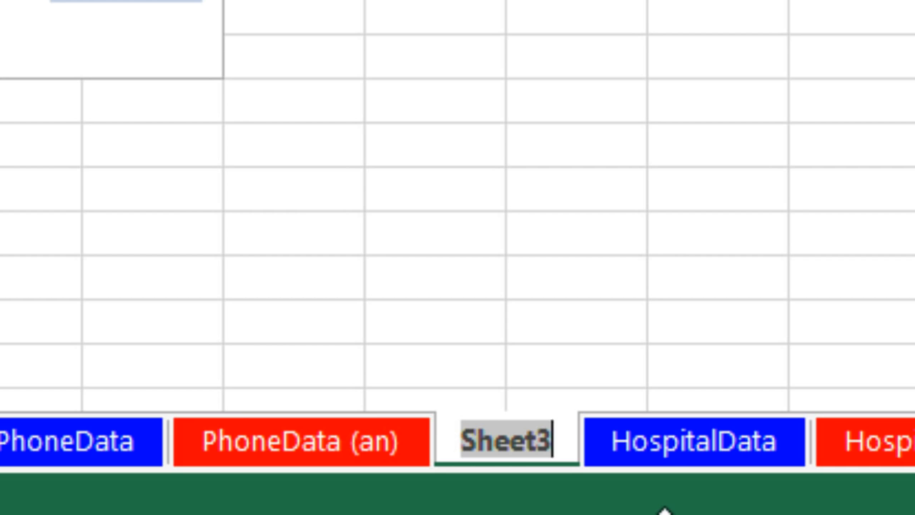
pyautogui.write('HospitalTableAndChart')
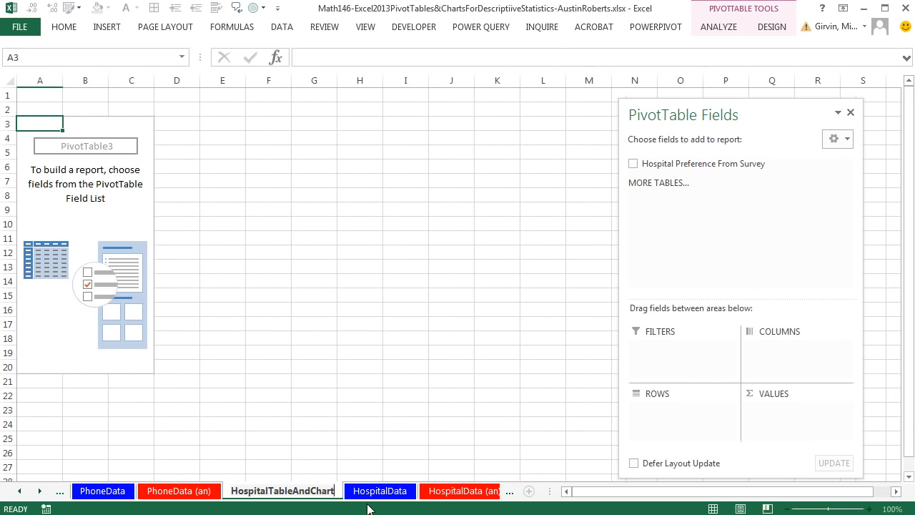
pyautogui.press('Return')
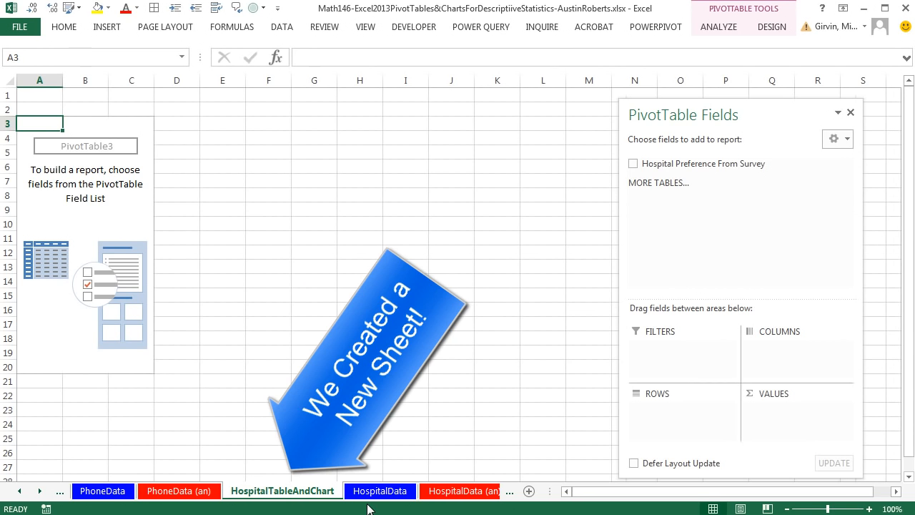
# Step: Add the Hospital Preference From Survey field to both the rows and the values of the PivotTable
pyautogui.moveTo(760, 114); pyautogui.dragTo(413, 108)
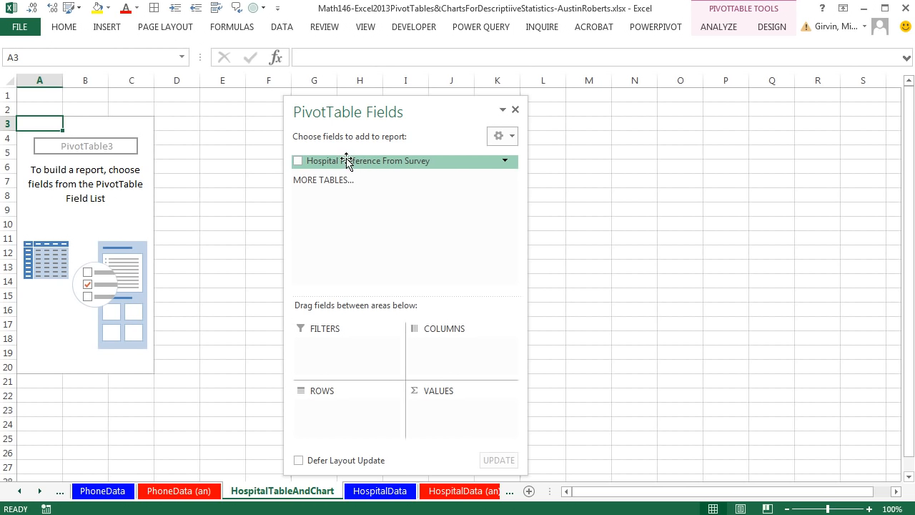
pyautogui.moveTo(328, 160); pyautogui.dragTo(362, 413)
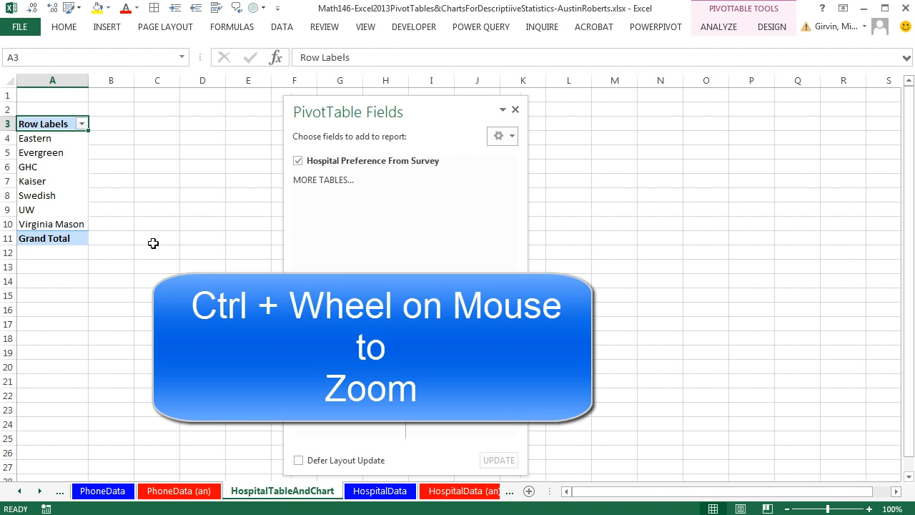
pyautogui.scroll(4, 153, 243)
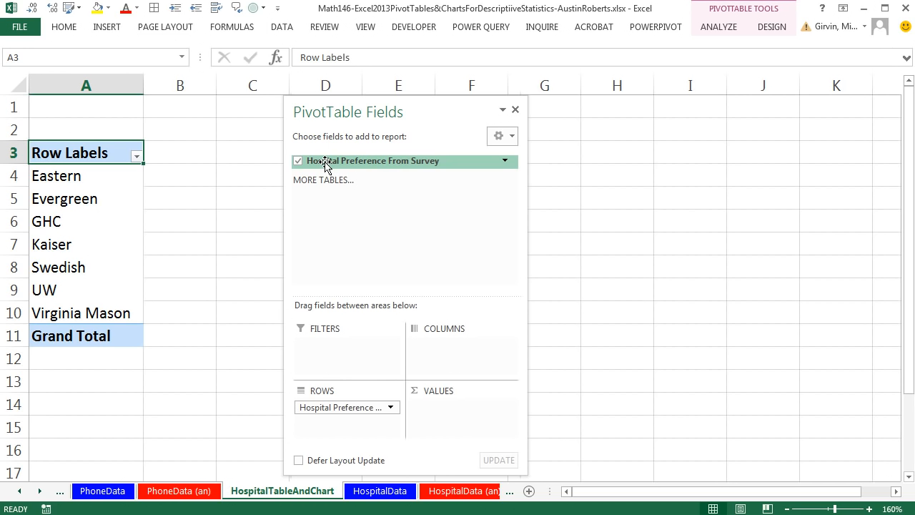
pyautogui.moveTo(326, 164); pyautogui.dragTo(458, 423)
pyautogui.moveTo(454, 109); pyautogui.dragTo(648, 87)
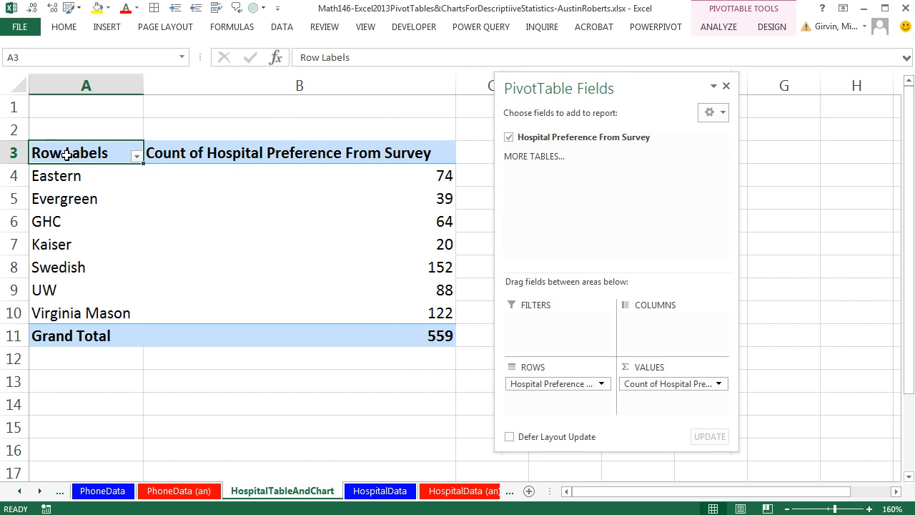
# Step: Rename the PivotTable headers in A3 and B3 as Hospitals and Percent Frequency
pyautogui.write('Hospitals')
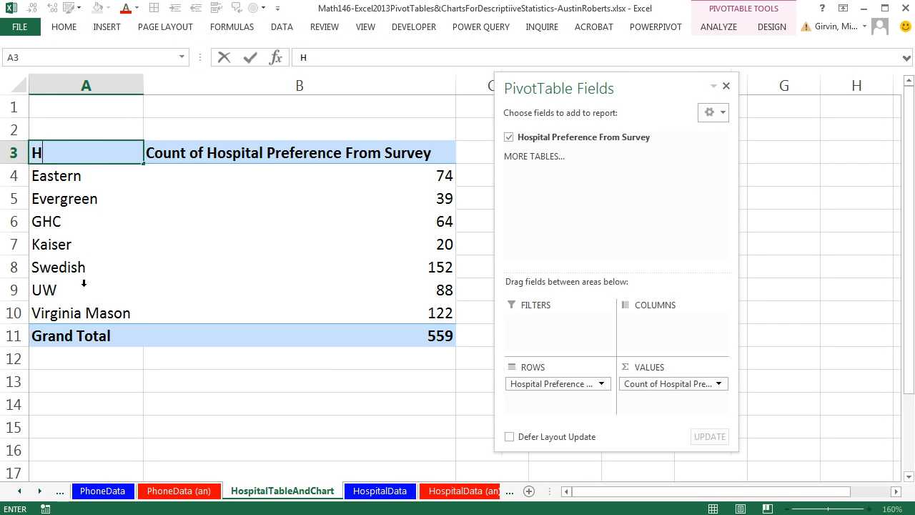
pyautogui.press('Tab')
pyautogui.write('P')
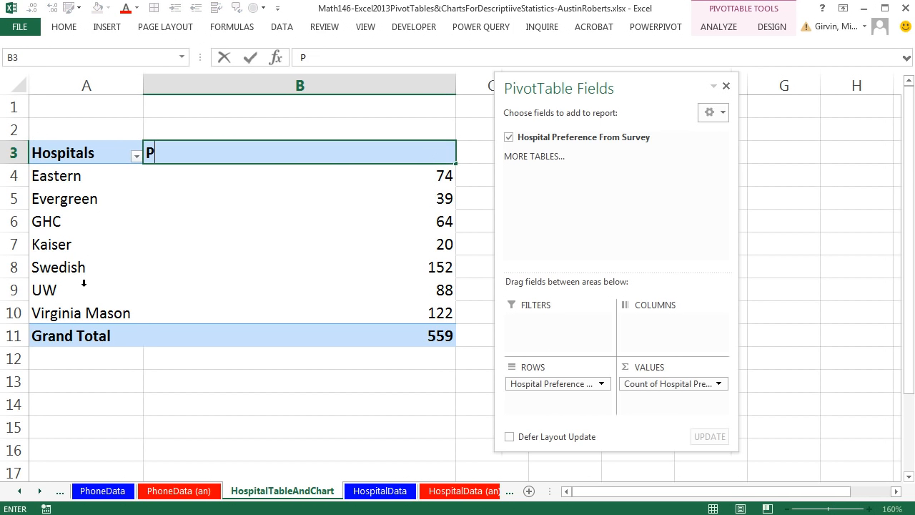
pyautogui.write('ercent Frequency')
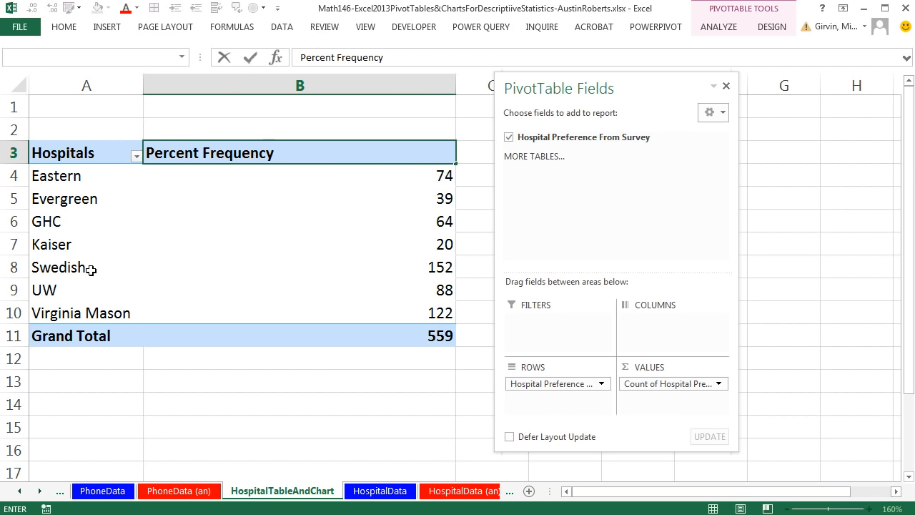
pyautogui.press('Return')
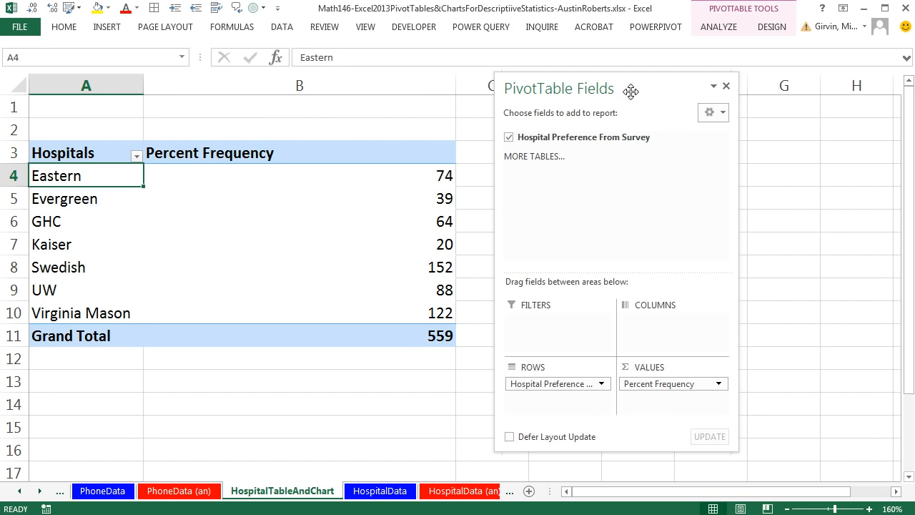
# Step: Show the Percent Frequency values in the PivotTable as % of Column Total
pyautogui.moveTo(631, 91); pyautogui.dragTo(740, 88)
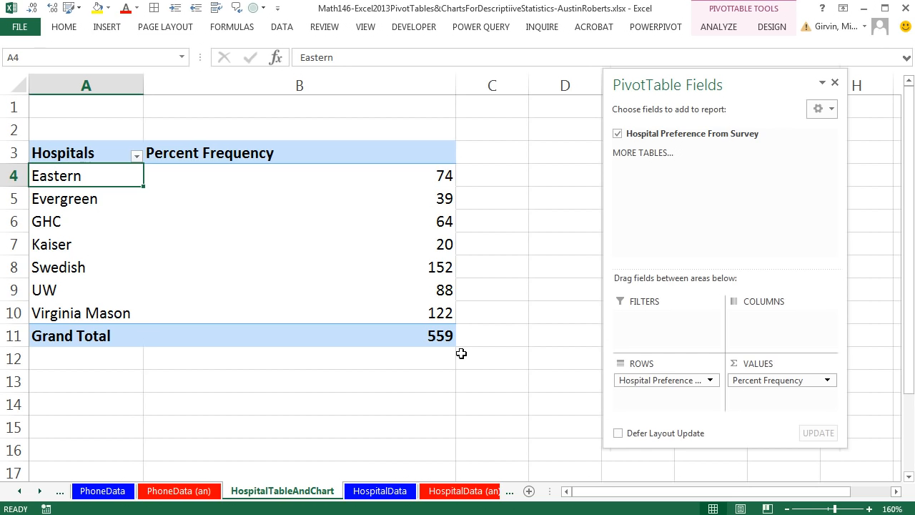
pyautogui.click(286, 201)
pyautogui.click(324, 246)
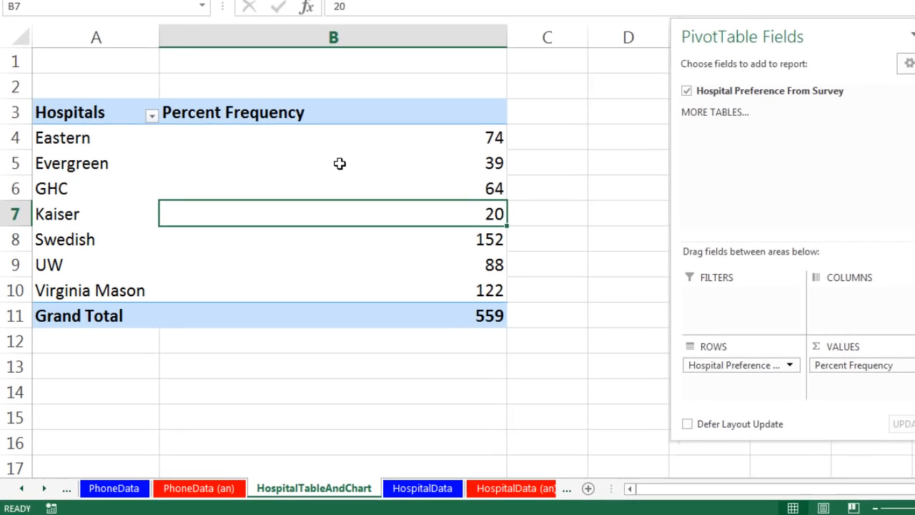
pyautogui.rightClick(340, 163)
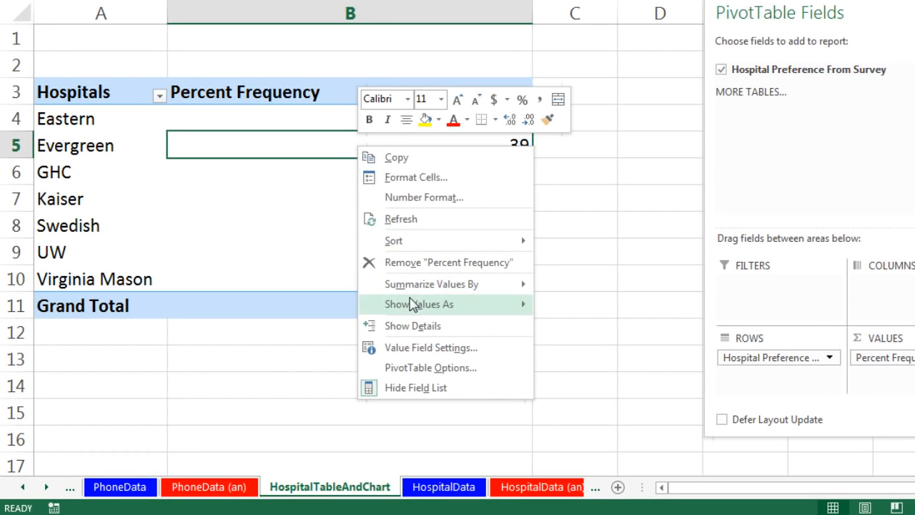
pyautogui.moveTo(415, 307)
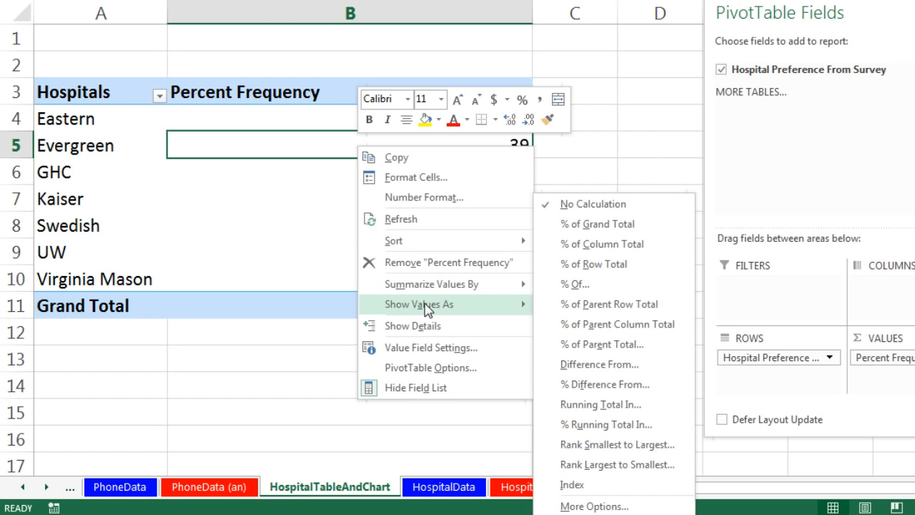
pyautogui.click(620, 254)
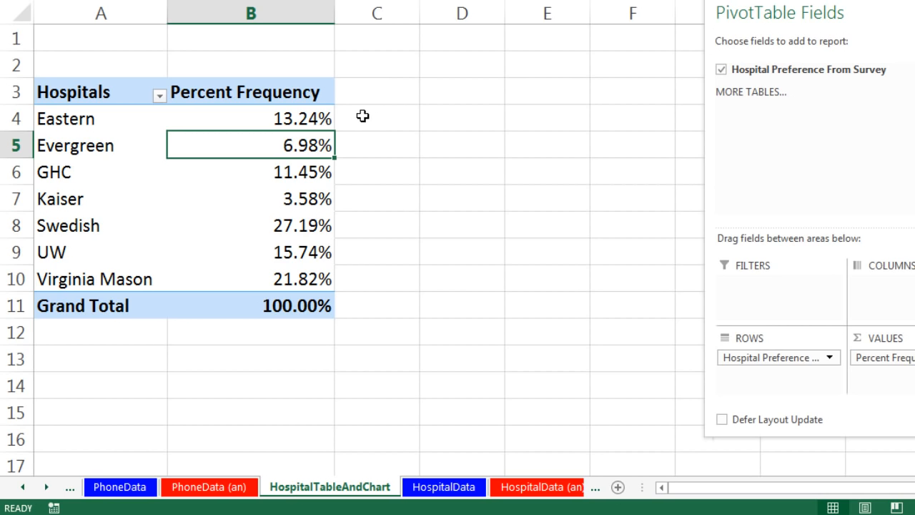
# Step: Shorten the Grand Total label in cell A11 of the PivotTable to Total
pyautogui.click(294, 309)
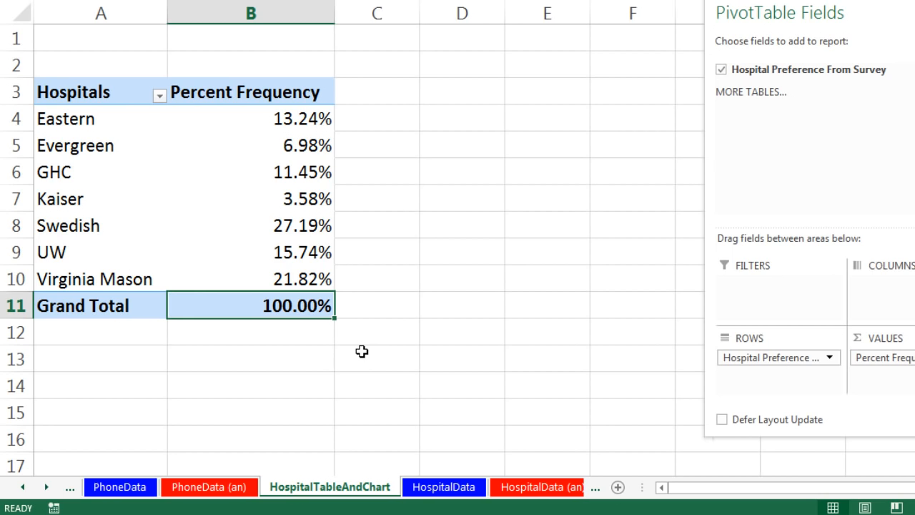
pyautogui.click(75, 336)
pyautogui.press('F2')
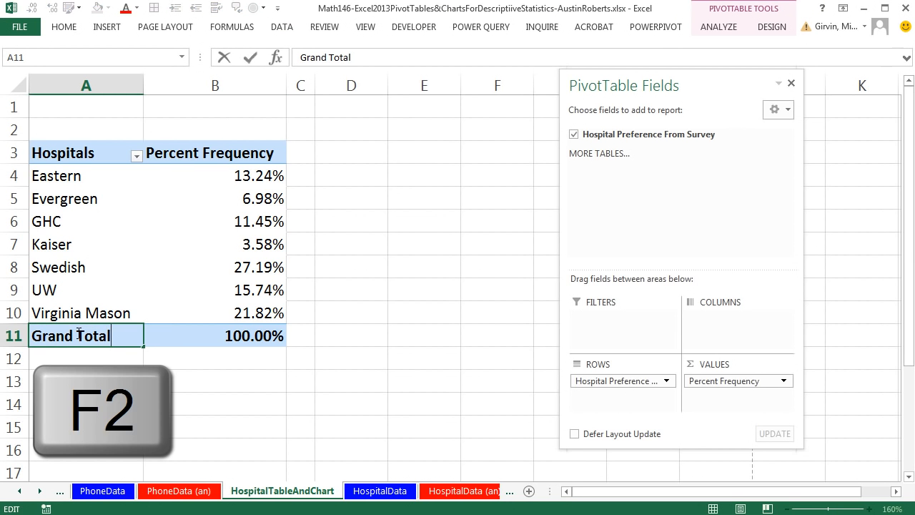
pyautogui.moveTo(78, 332); pyautogui.dragTo(28, 329)
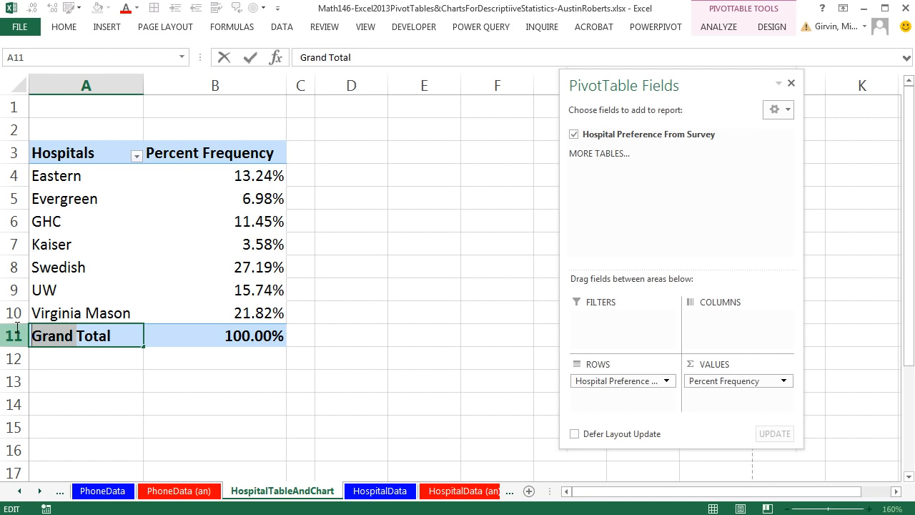
pyautogui.press('BackSpace')
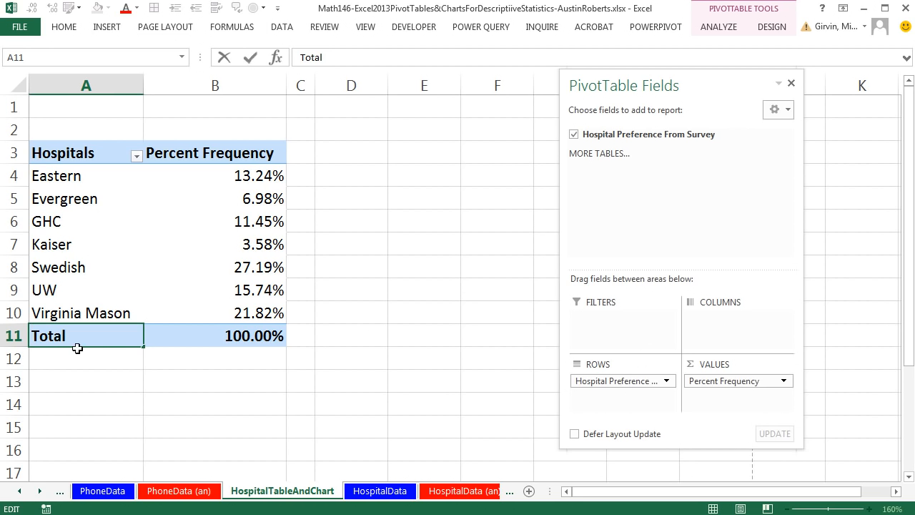
pyautogui.click(256, 339)
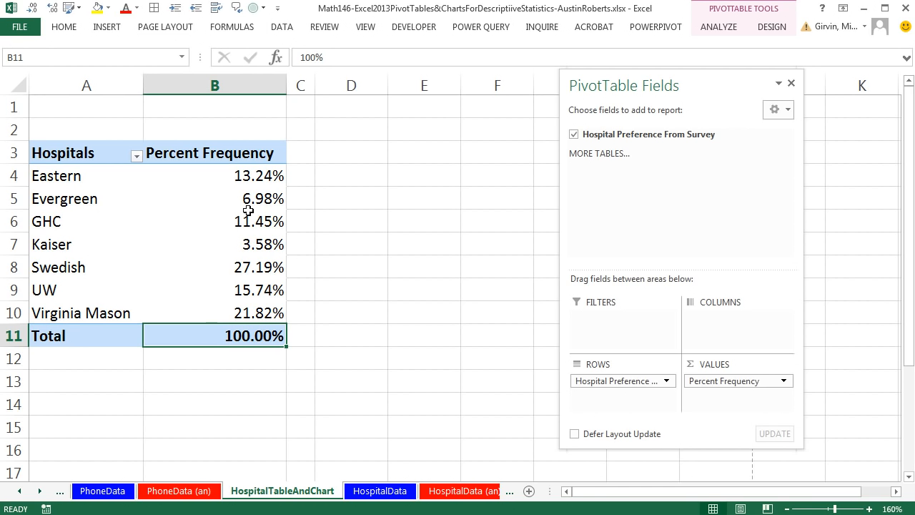
# Step: Insert a 2-D pie PivotChart from the hospital PivotTable and close the chart's field list
pyautogui.click(207, 223)
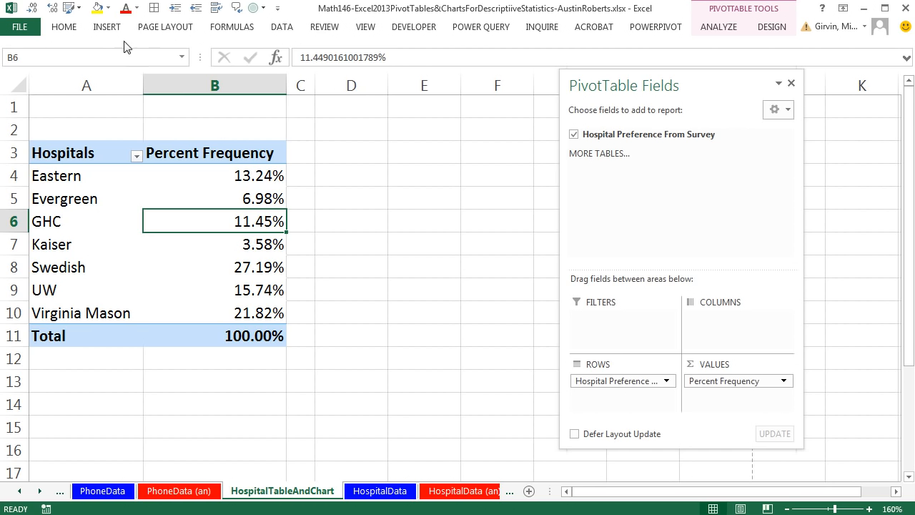
pyautogui.click(108, 27)
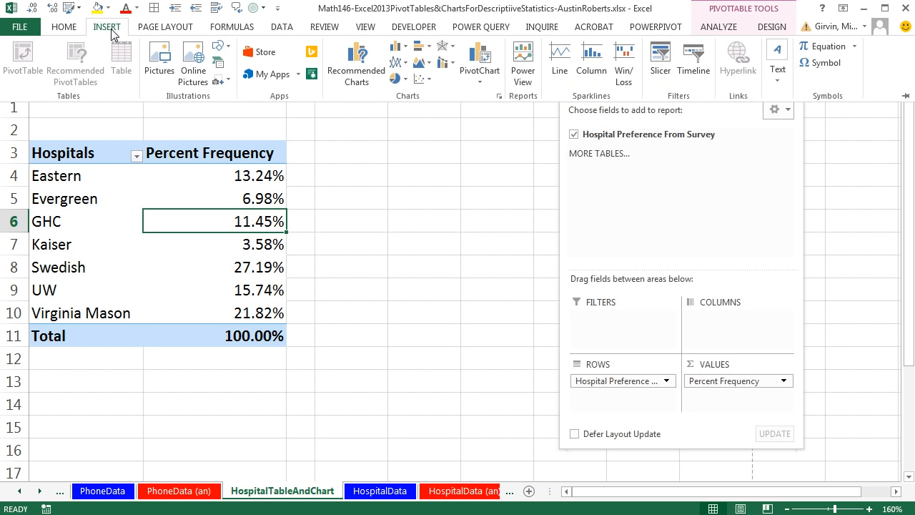
pyautogui.click(405, 79)
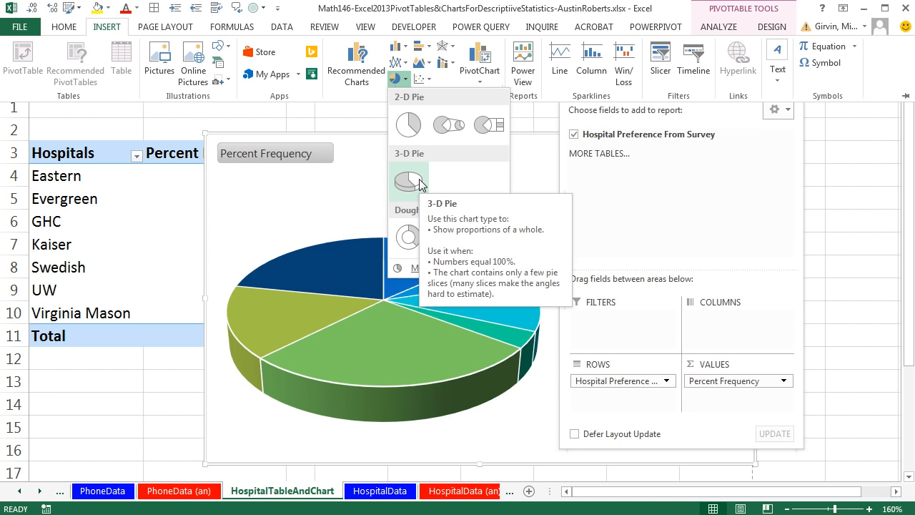
pyautogui.click(410, 131)
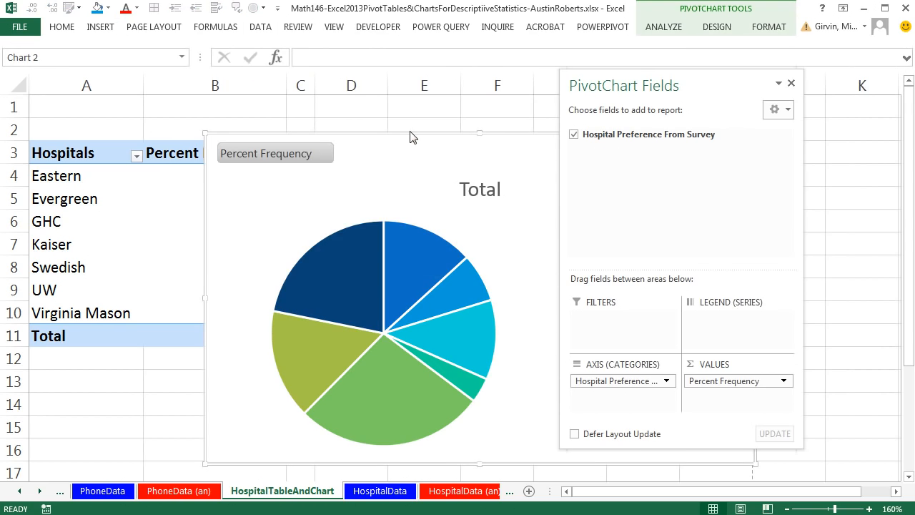
pyautogui.click(792, 84)
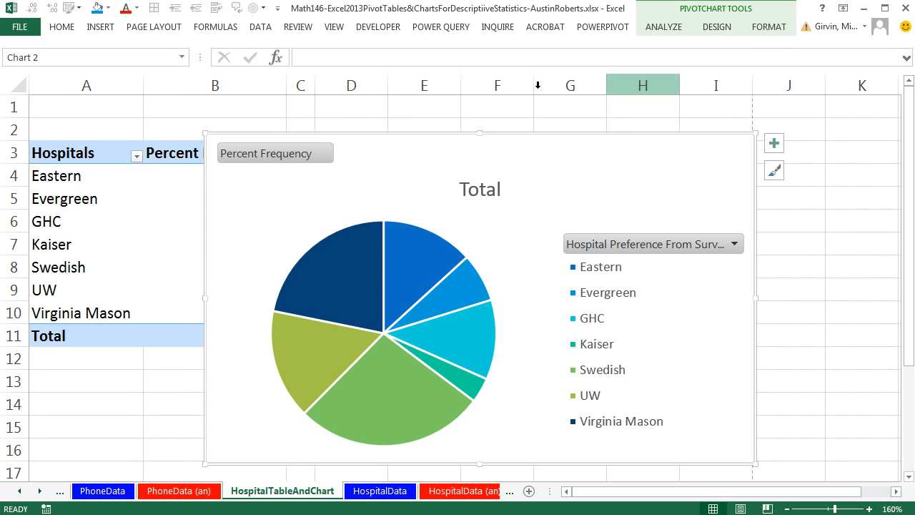
# Step: Hide all field buttons on the pie chart and move the chart up and left toward column A
pyautogui.rightClick(266, 157)
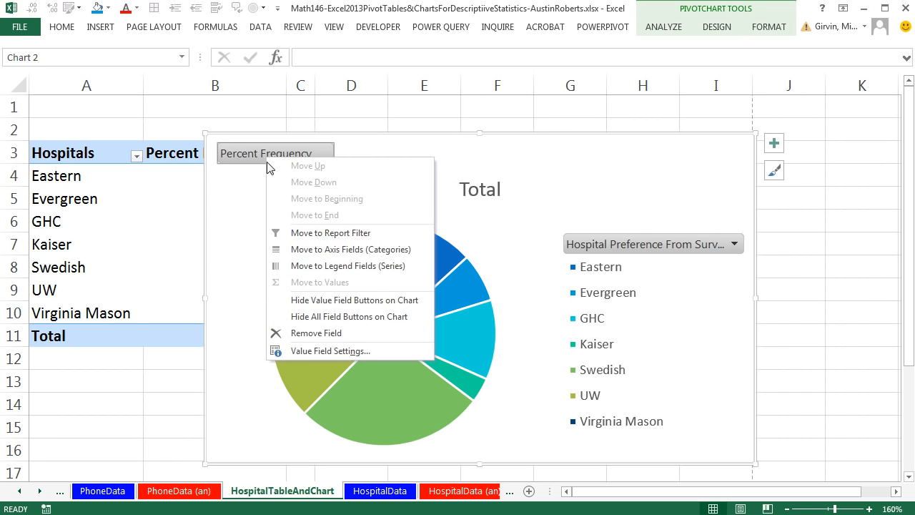
pyautogui.click(327, 322)
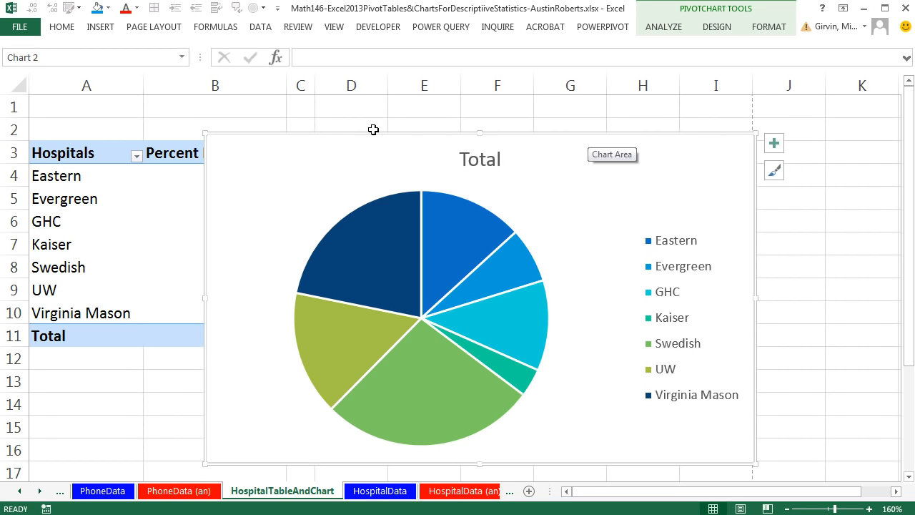
pyautogui.moveTo(314, 138); pyautogui.dragTo(207, 108)
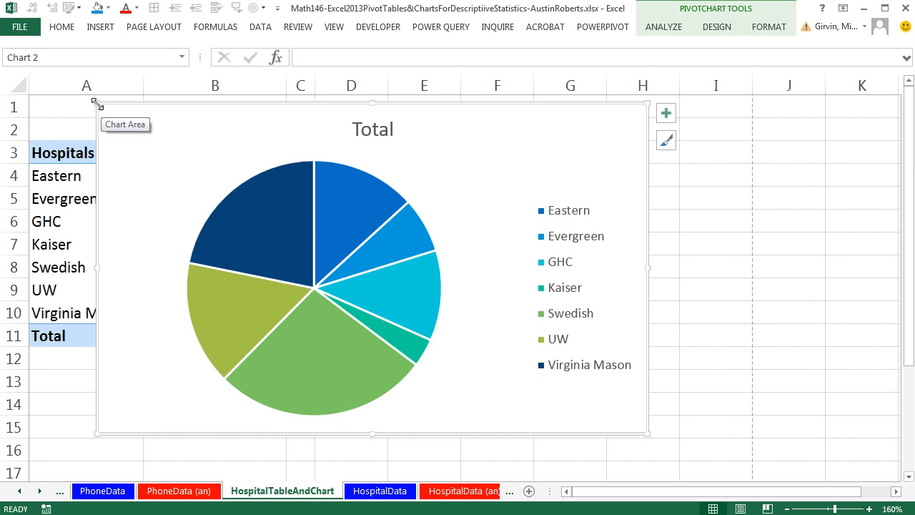
# Step: Shrink the pie chart toward its lower corner and add Outside End data labels containing Category Name and Value
pyautogui.moveTo(97, 105); pyautogui.dragTo(163, 166)
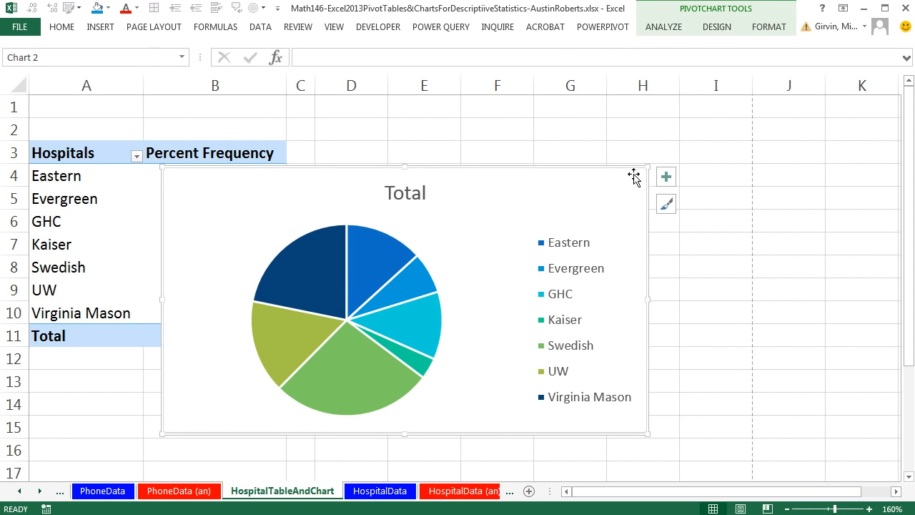
pyautogui.click(666, 179)
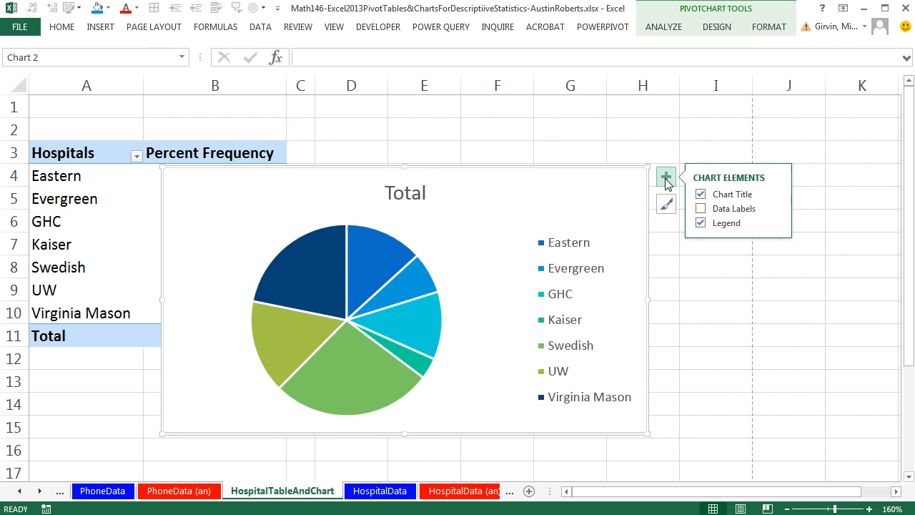
pyautogui.click(776, 209)
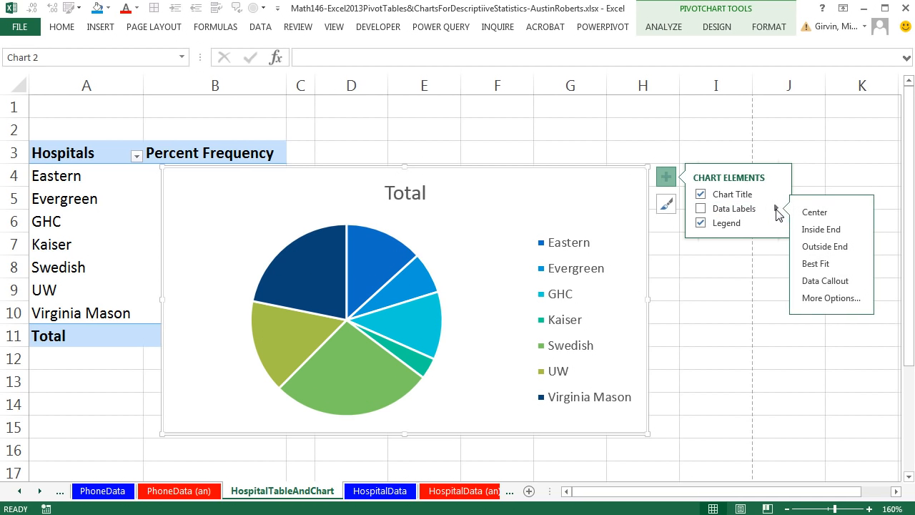
pyautogui.click(812, 299)
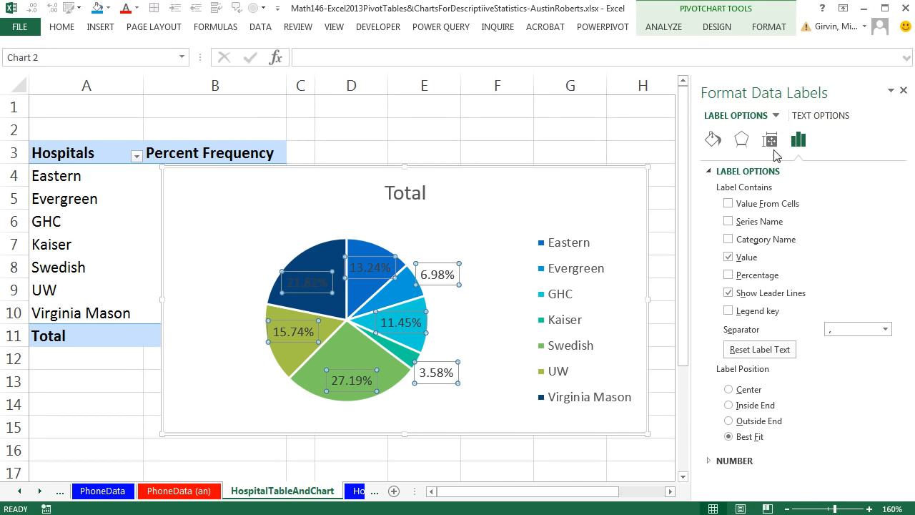
pyautogui.click(729, 240)
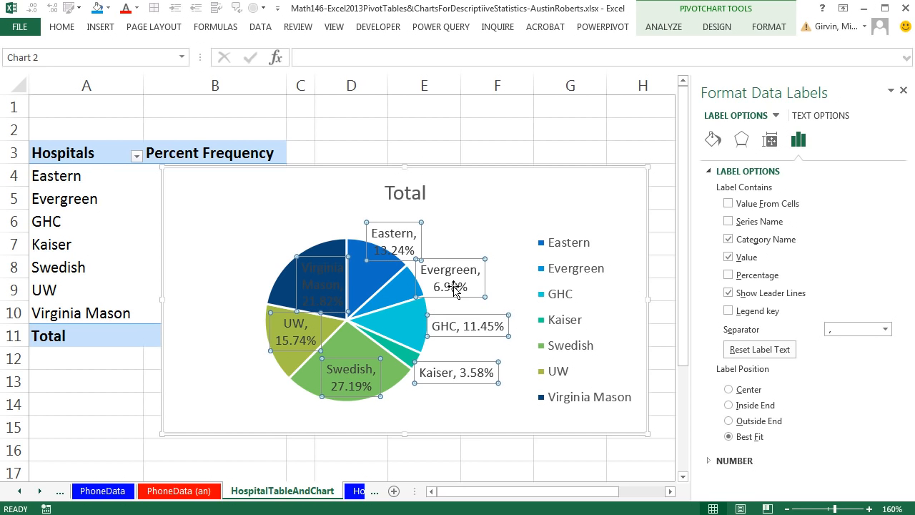
pyautogui.click(729, 421)
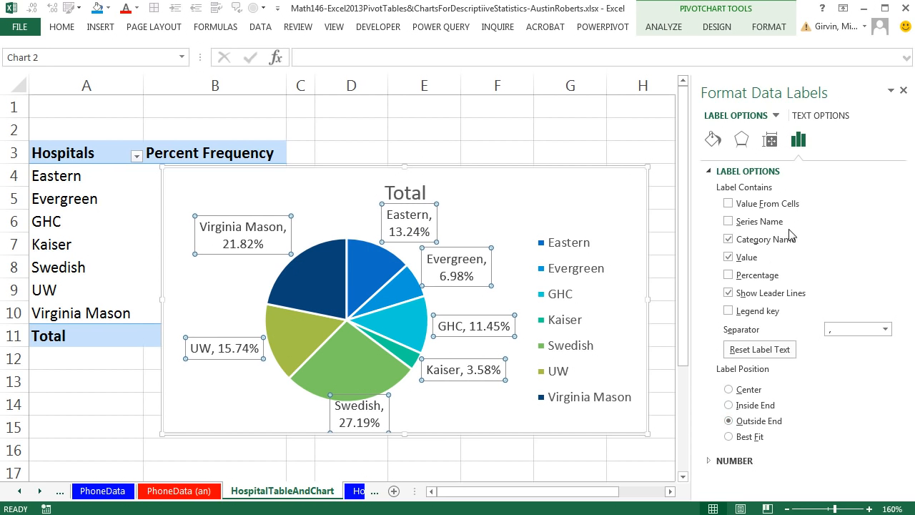
pyautogui.click(904, 92)
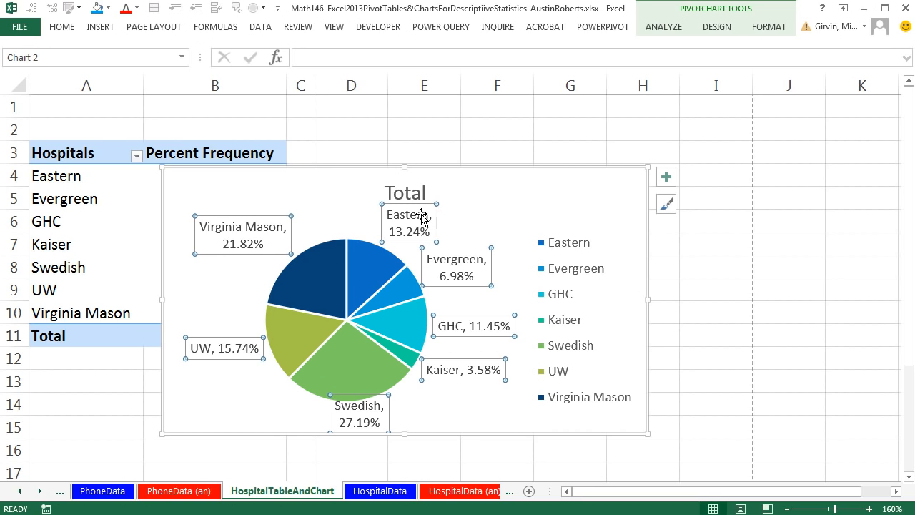
# Step: Delete the pie chart's legend and change its title to "Hospital Preferences in Seattle Area, n = 559"
pyautogui.click(576, 250)
pyautogui.press('Delete')
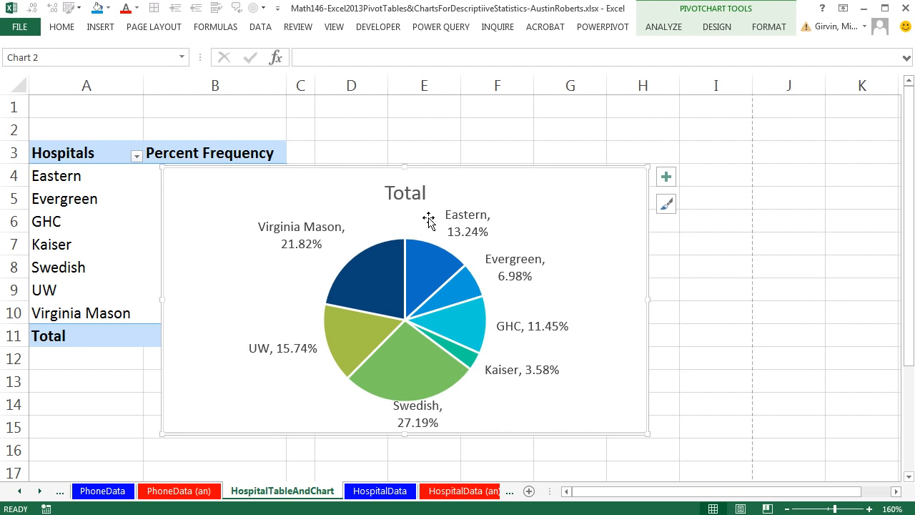
pyautogui.click(406, 194)
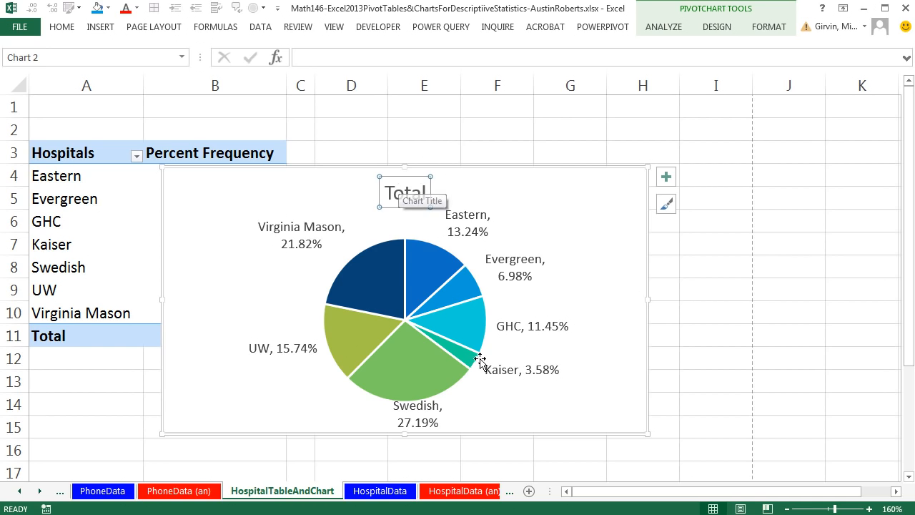
pyautogui.write('Ho')
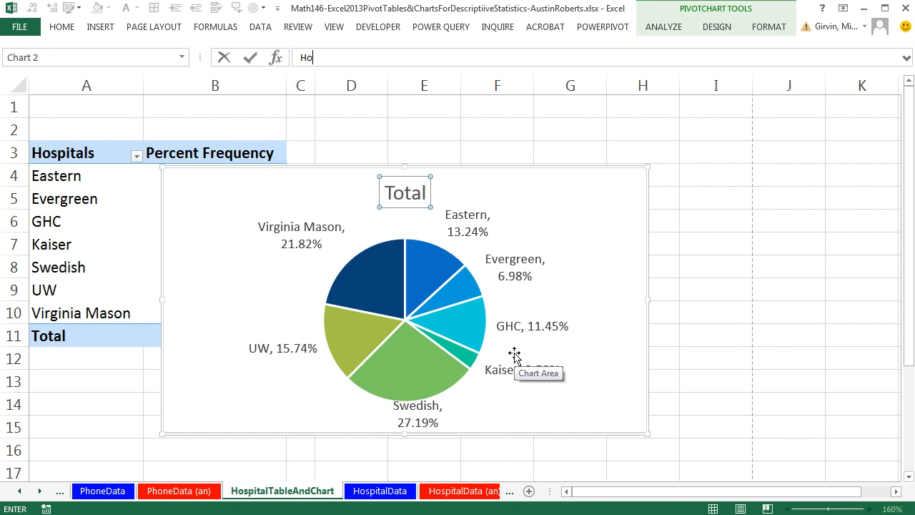
pyautogui.write('spital Preferences in Seattle Area, n = 559')
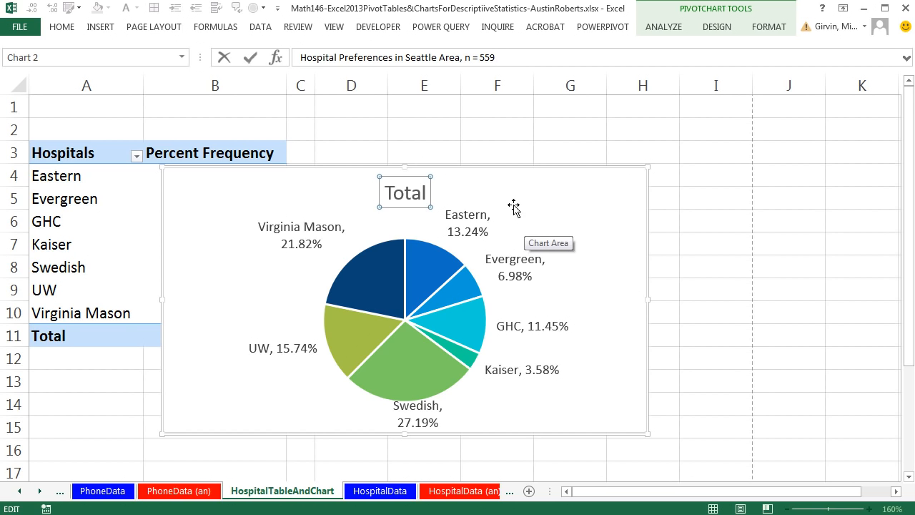
pyautogui.press('Return')
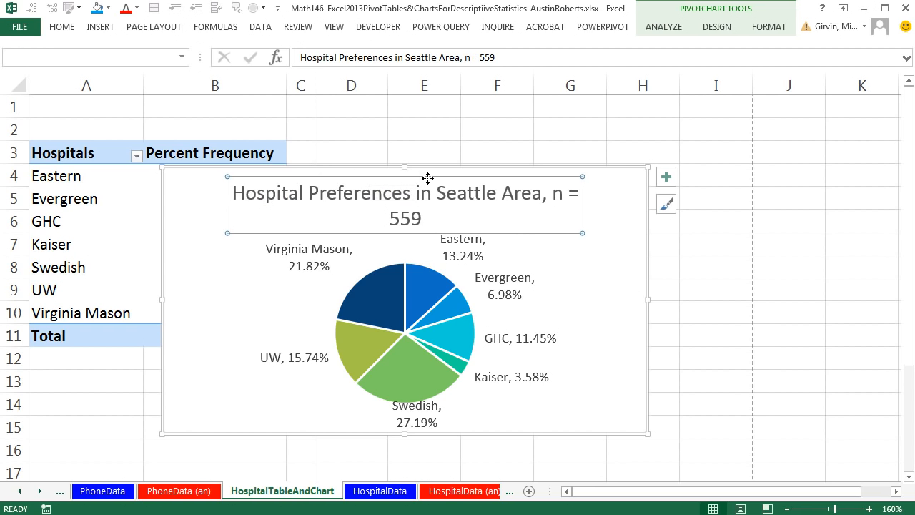
# Step: Set the pie chart title's font size to 10
pyautogui.click(64, 28)
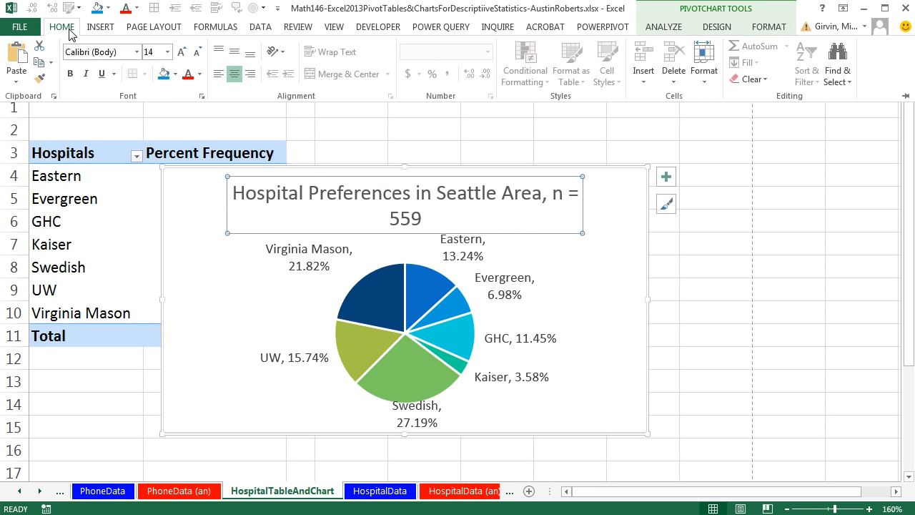
pyautogui.click(168, 56)
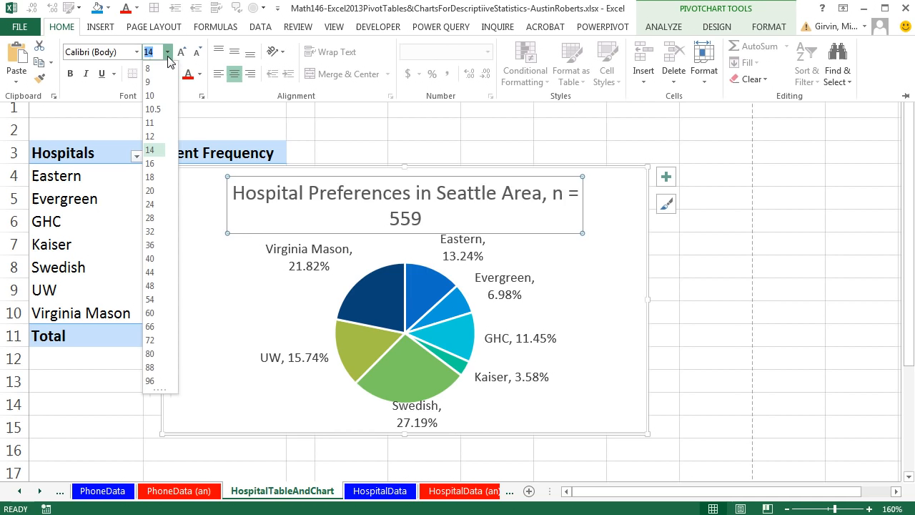
pyautogui.click(153, 99)
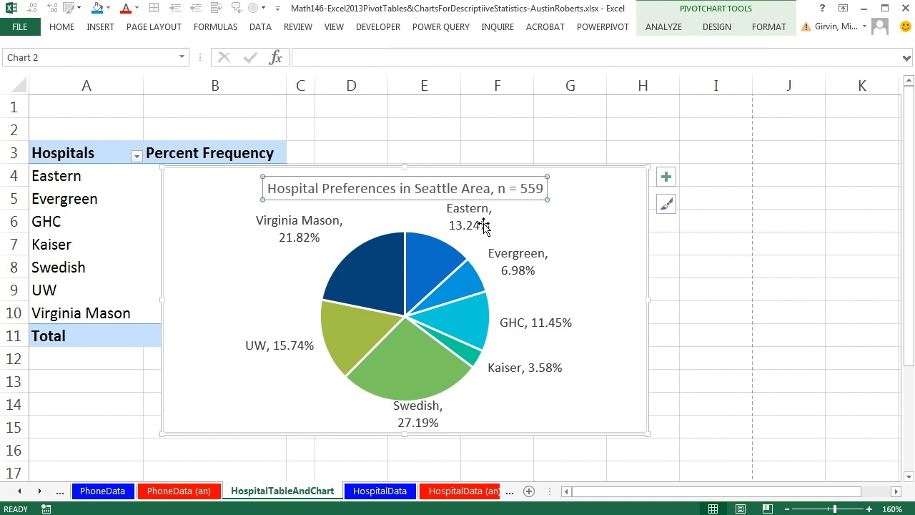
pyautogui.click(394, 294)
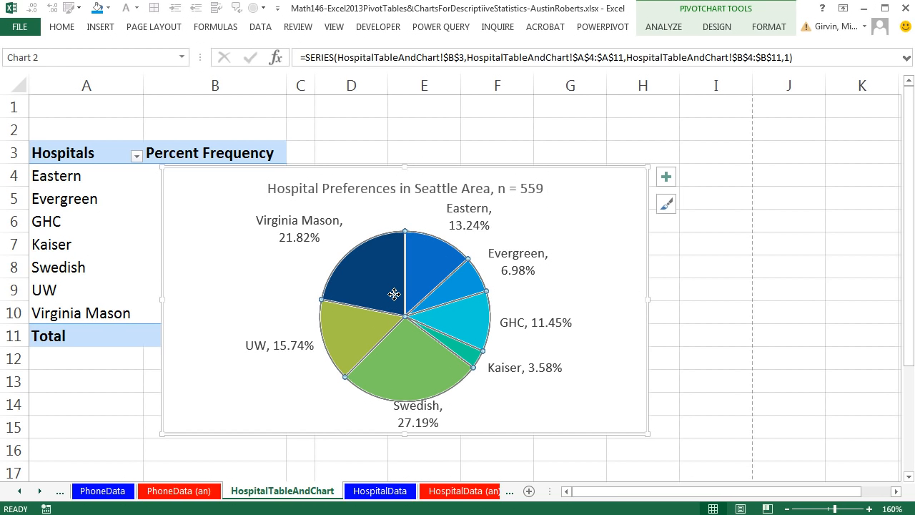
pyautogui.rightClick(427, 286)
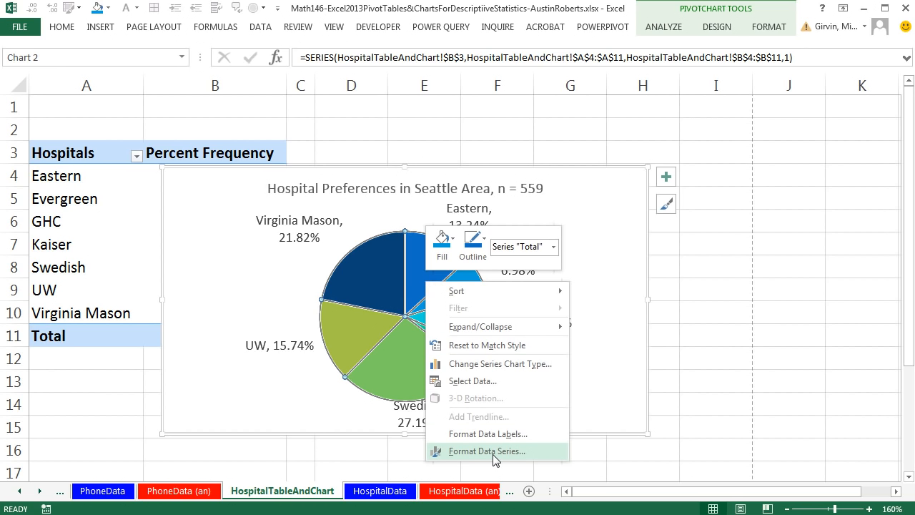
pyautogui.press('Escape')
pyautogui.press('Escape')
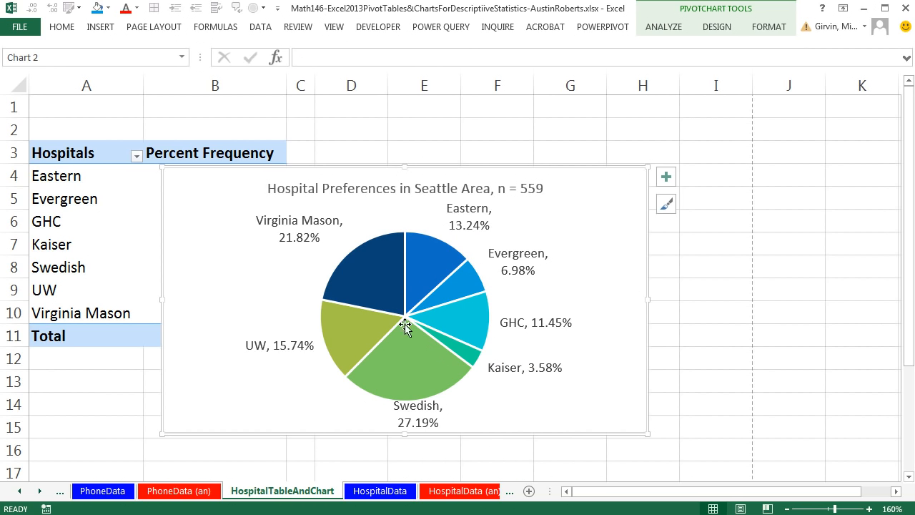
# Step: Rotate the pie to an 83° angle of first slice and move the chart beside the PivotTable, starting at column D
pyautogui.click(392, 300)
pyautogui.hotkey('ctrl', '1')
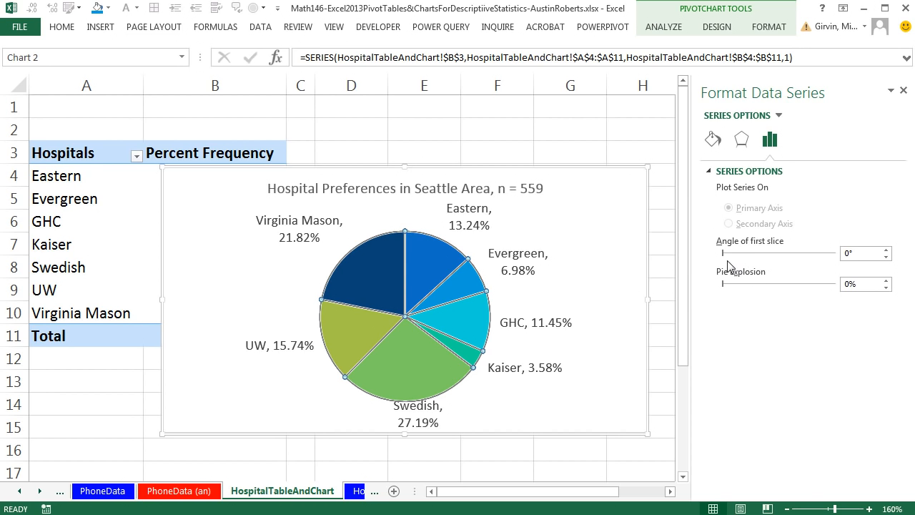
pyautogui.click(887, 251)
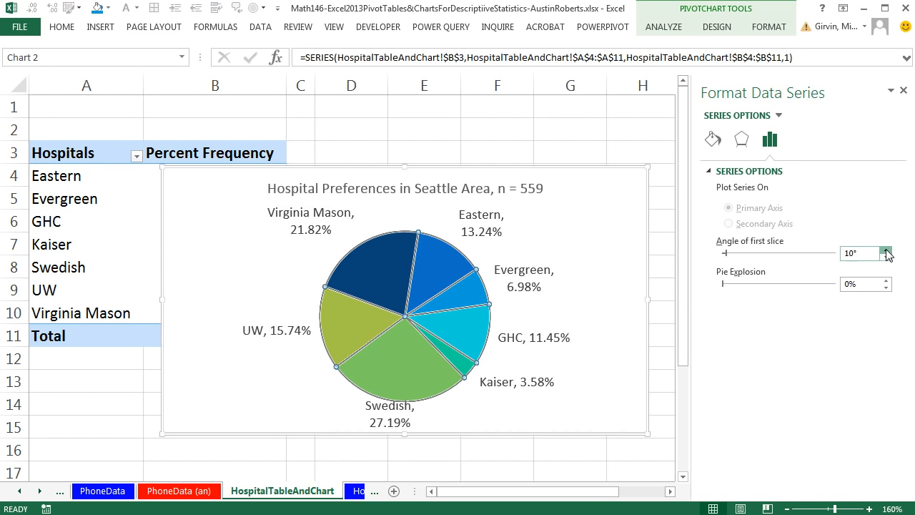
pyautogui.moveTo(887, 252); pyautogui.dragTo(886, 252)
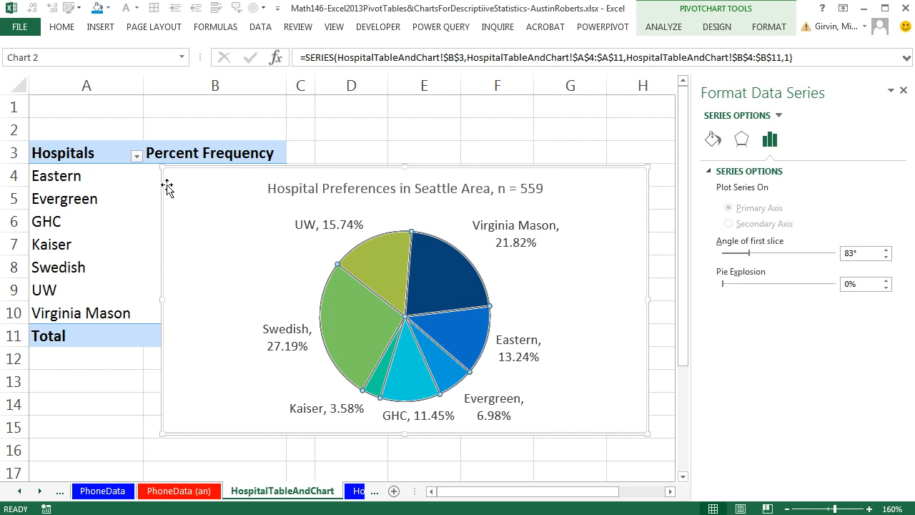
pyautogui.click(904, 91)
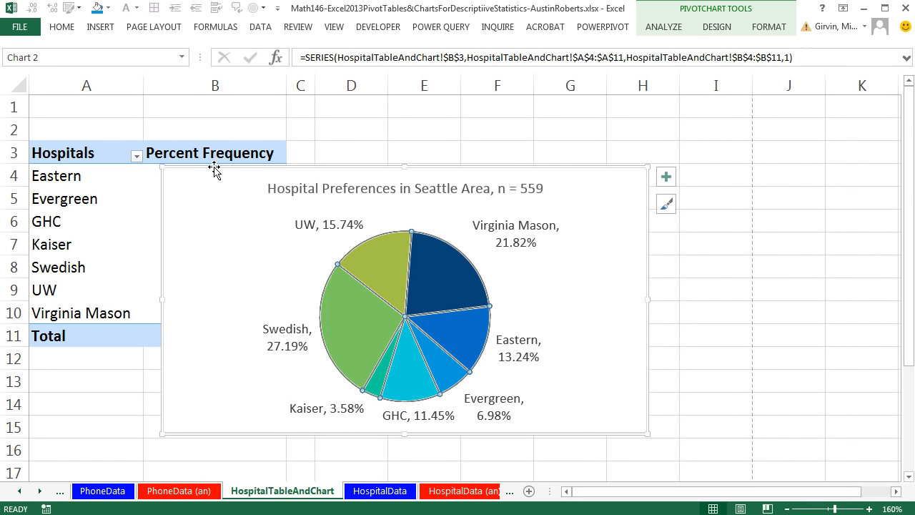
pyautogui.moveTo(210, 167)
pyautogui.mouseDown()
pyautogui.moveTo(356, 143)
pyautogui.moveTo(401, 156)
pyautogui.moveTo(397, 164)
pyautogui.moveTo(416, 176)
pyautogui.moveTo(404, 151)
pyautogui.moveTo(476, 141)
pyautogui.moveTo(476, 124)
pyautogui.moveTo(374, 122)
pyautogui.moveTo(374, 153)
pyautogui.moveTo(377, 144)
pyautogui.mouseUp()
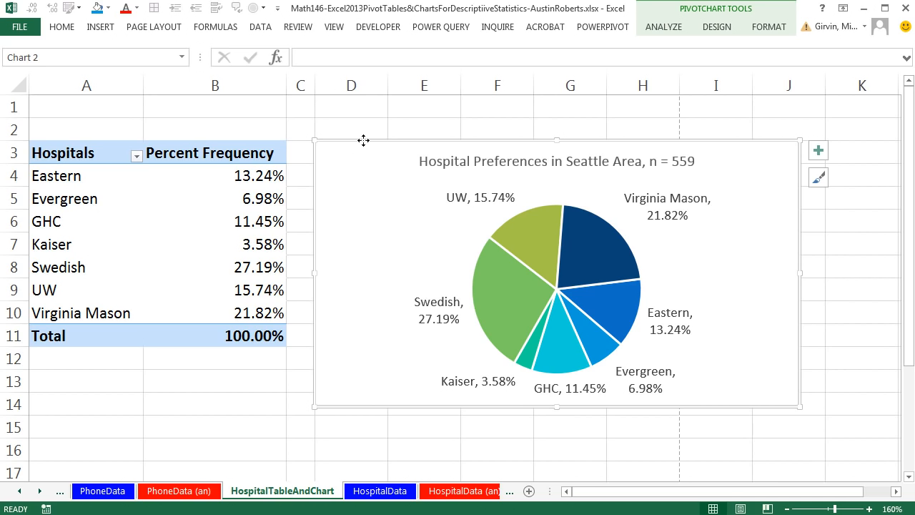
pyautogui.click(206, 391)
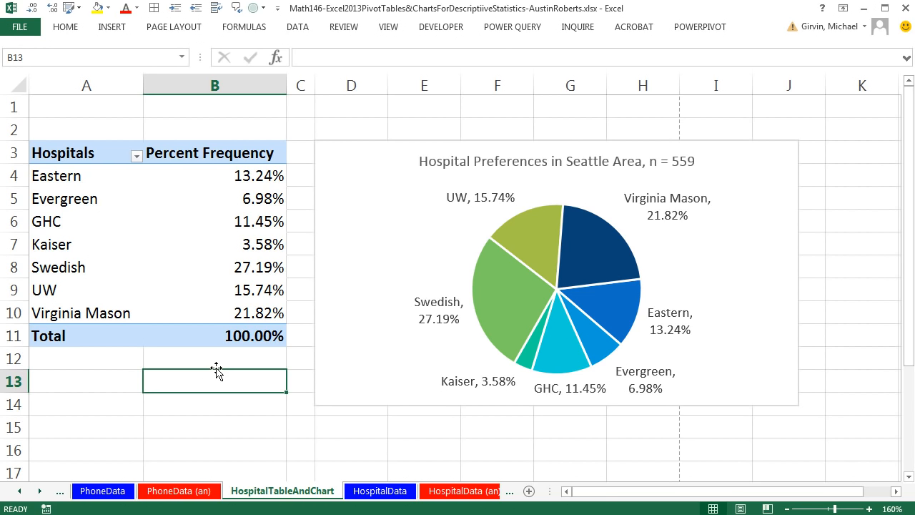
# Step: Set the sheet's print page setup to Landscape orientation and center it horizontally on the page
pyautogui.hotkey('ctrl', 'p')
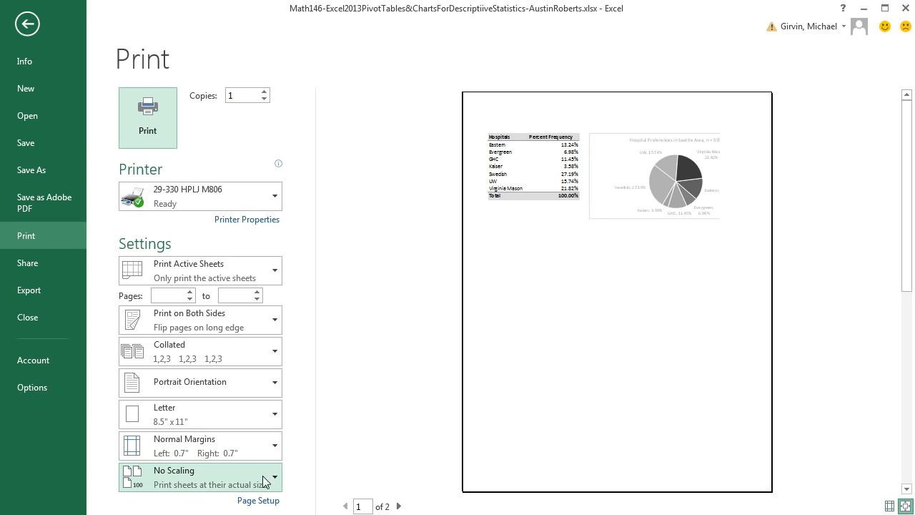
pyautogui.click(263, 505)
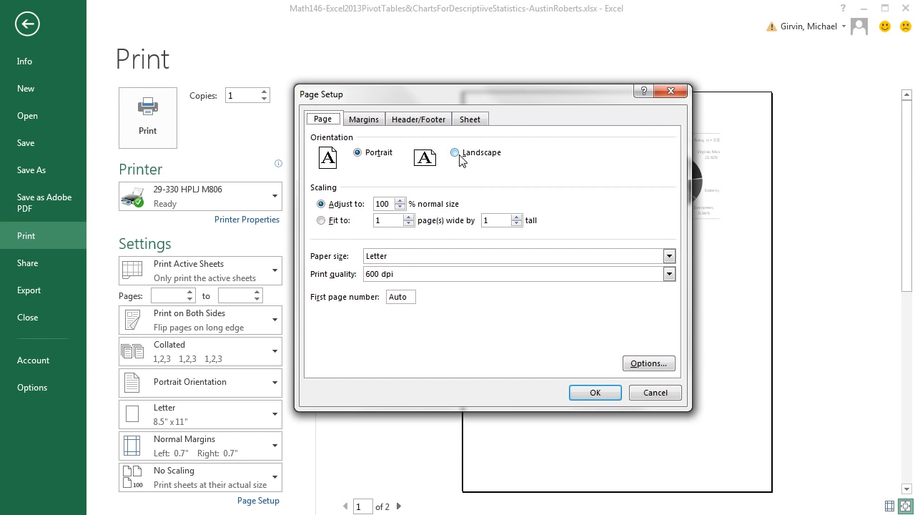
pyautogui.click(456, 153)
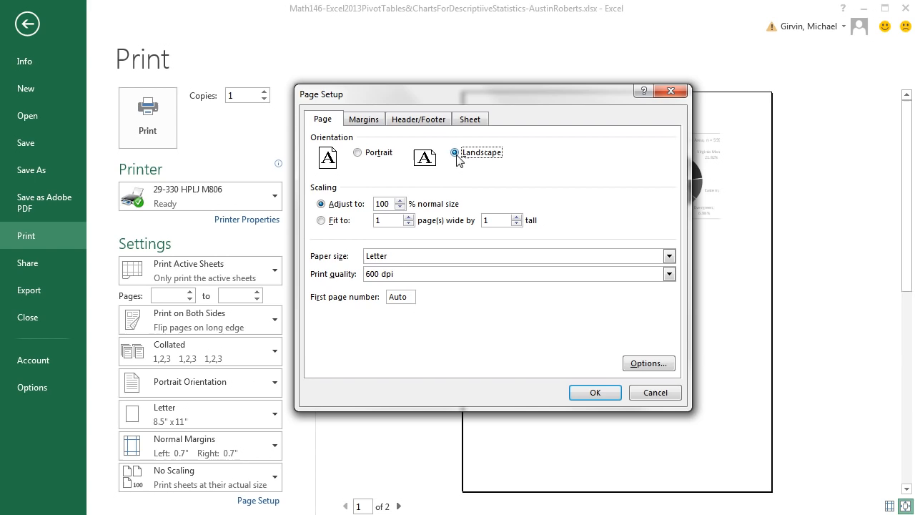
pyautogui.click(400, 201)
pyautogui.click(363, 123)
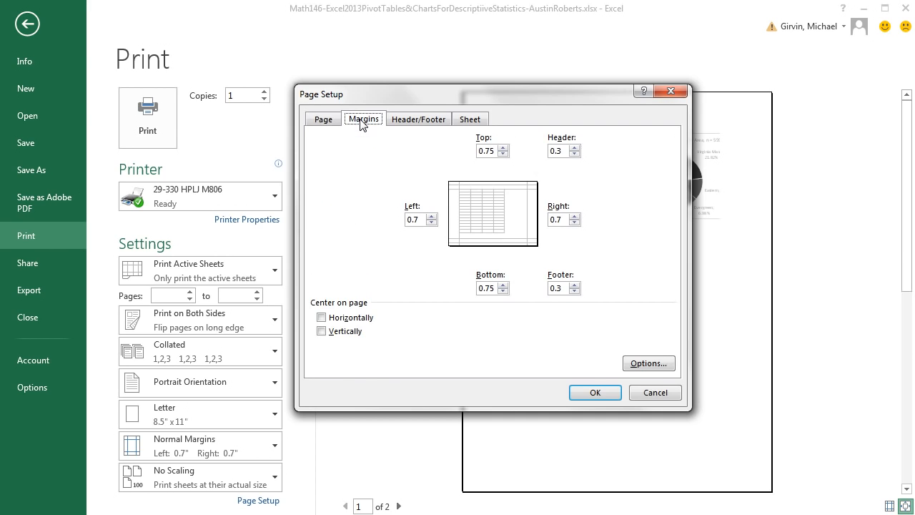
pyautogui.click(322, 317)
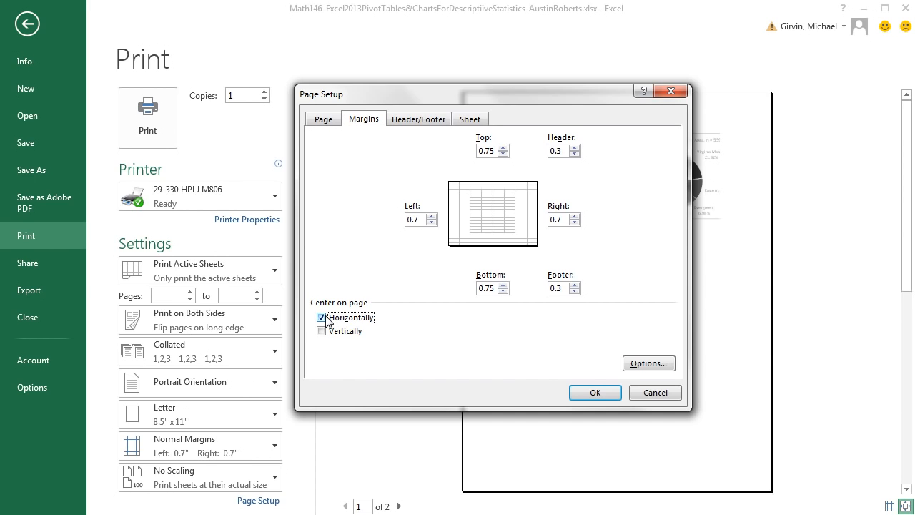
# Step: Create a custom page footer and insert the date code in its left section
pyautogui.click(413, 123)
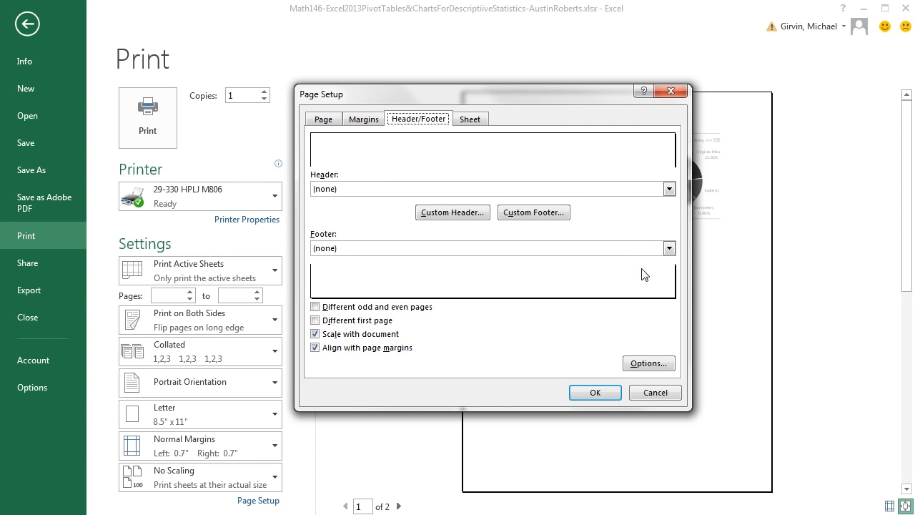
pyautogui.click(669, 248)
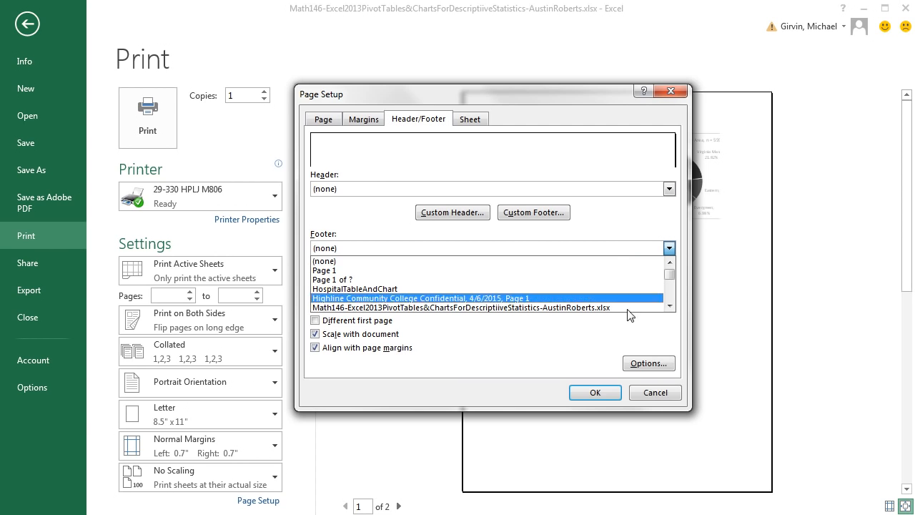
pyautogui.click(606, 261)
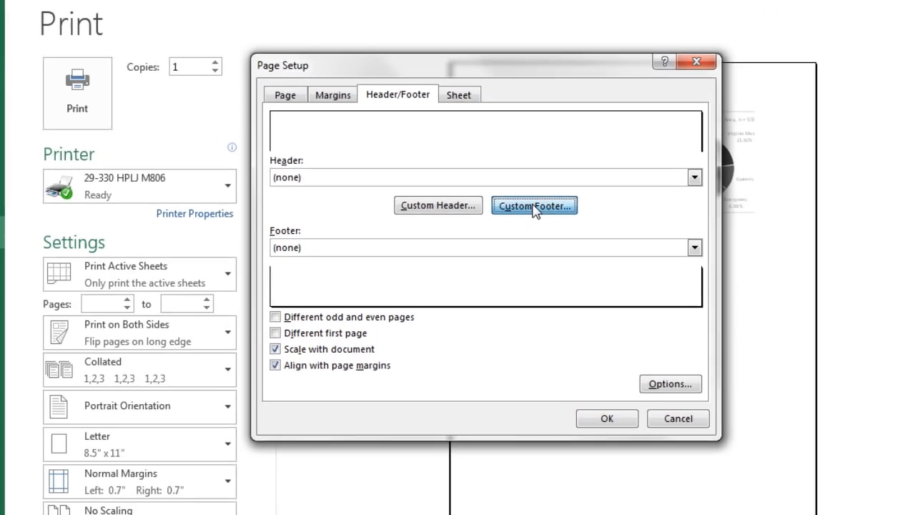
pyautogui.click(533, 214)
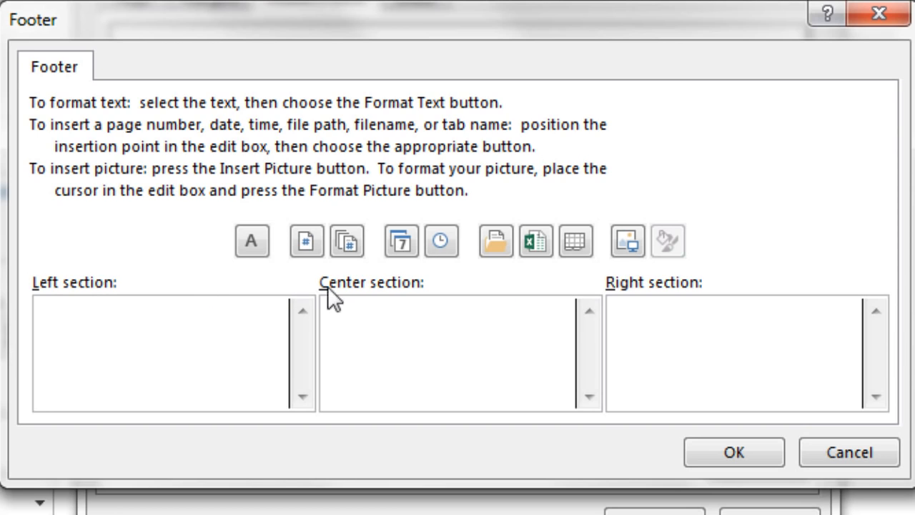
pyautogui.click(399, 247)
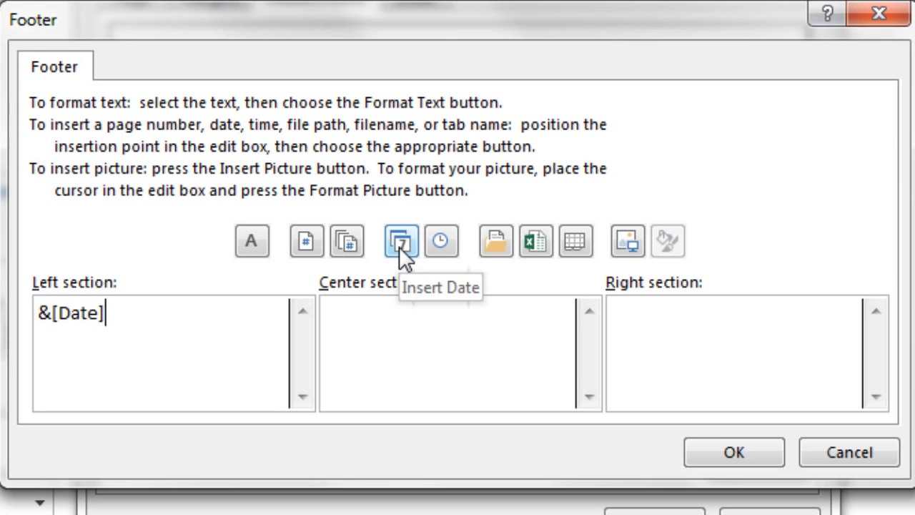
pyautogui.press('Tab')
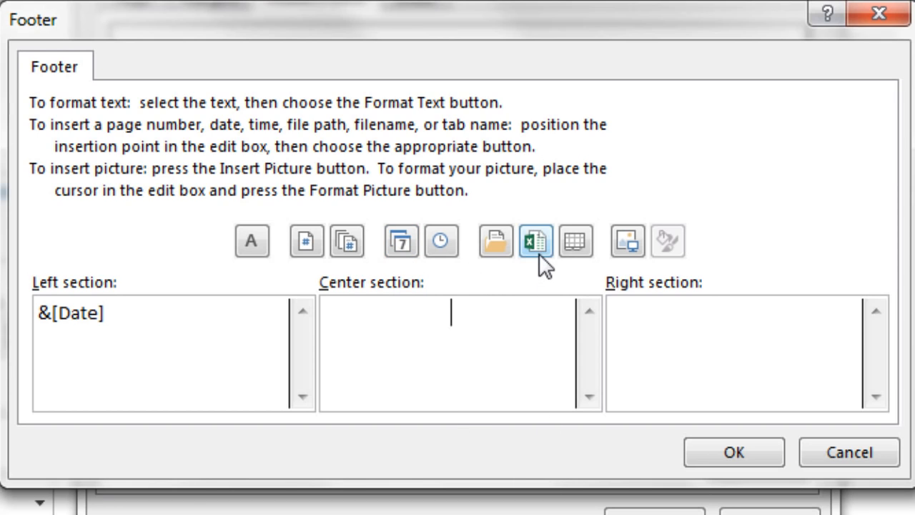
pyautogui.click(576, 241)
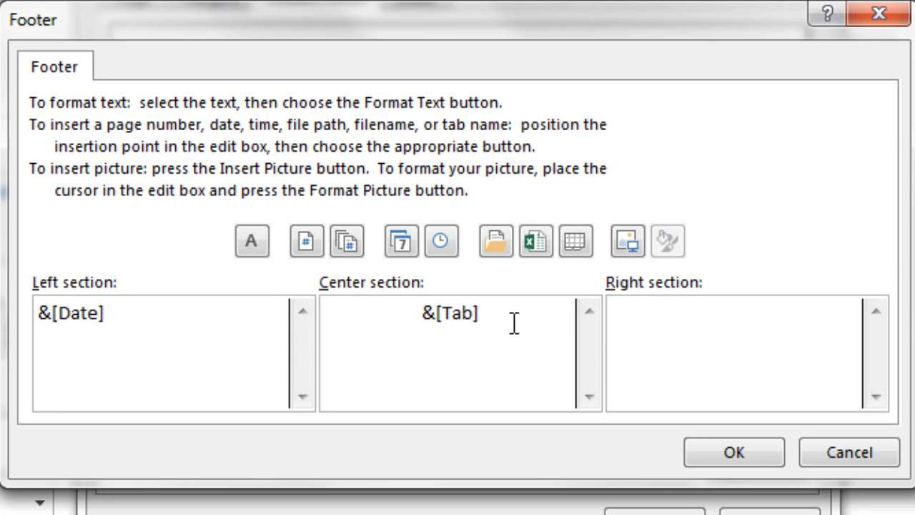
pyautogui.moveTo(482, 314); pyautogui.dragTo(364, 310)
pyautogui.press('Delete')
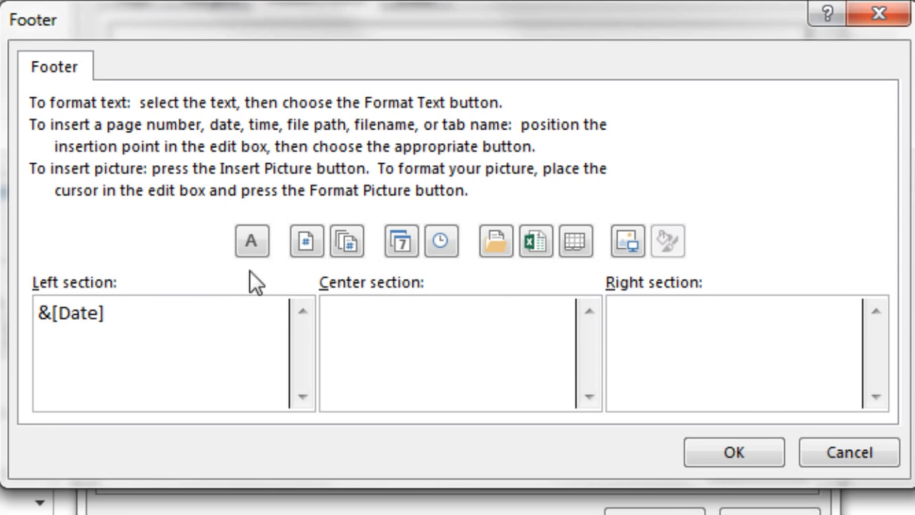
# Step: Insert the sheet name code in the footer's right section, apply the page setup and return to the worksheet
pyautogui.click(570, 245)
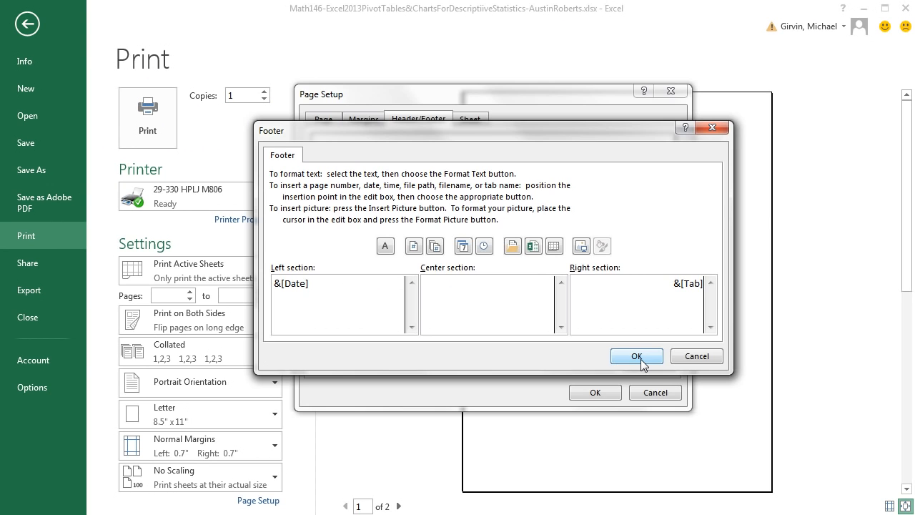
pyautogui.click(737, 452)
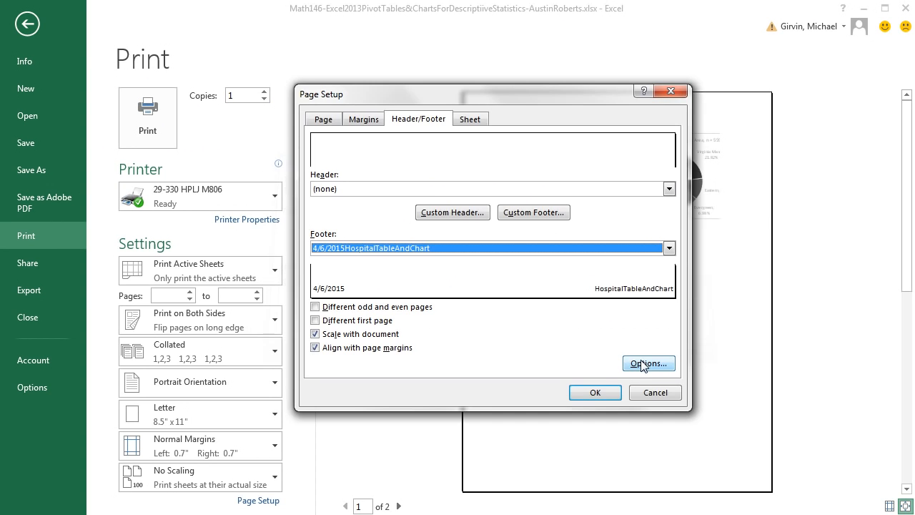
pyautogui.click(596, 393)
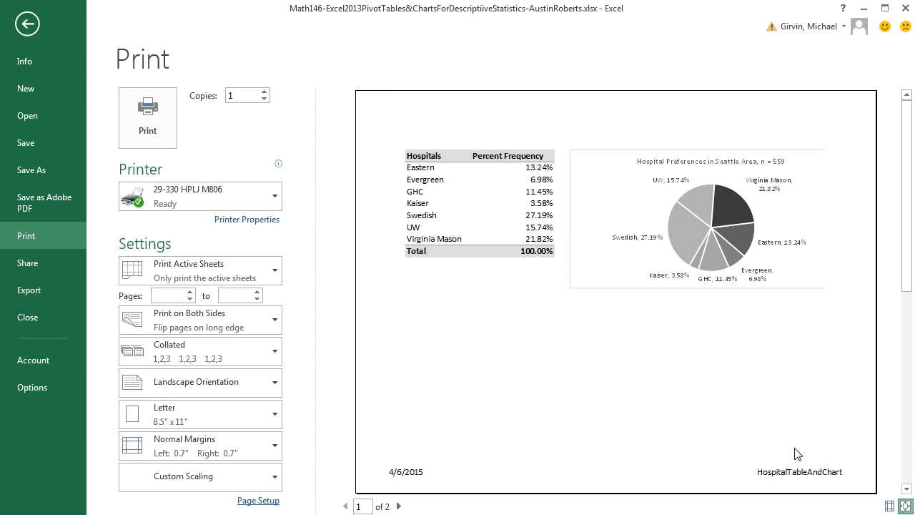
pyautogui.press('Escape')
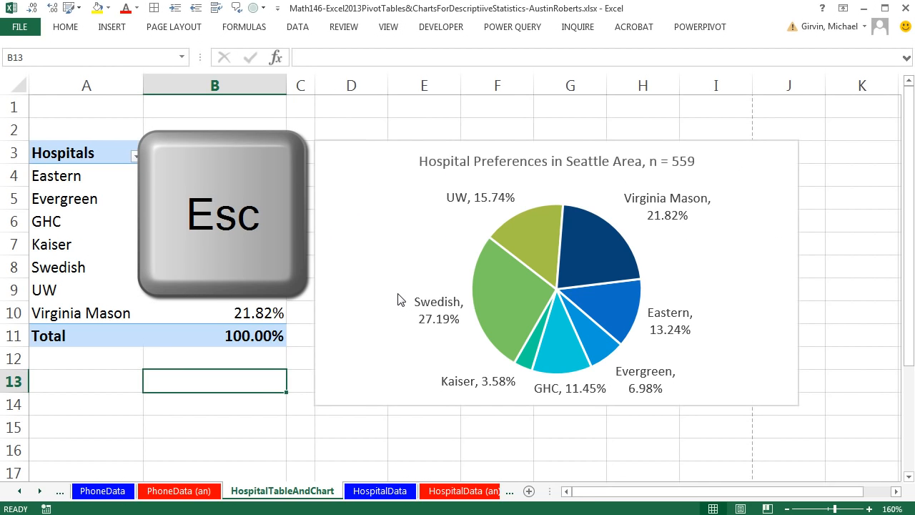
# Step: Rename the HospitalTableAndChart sheet as "Hospital Table And Chart" and check the footer in the print preview
pyautogui.doubleClick(274, 494)
pyautogui.click(269, 494)
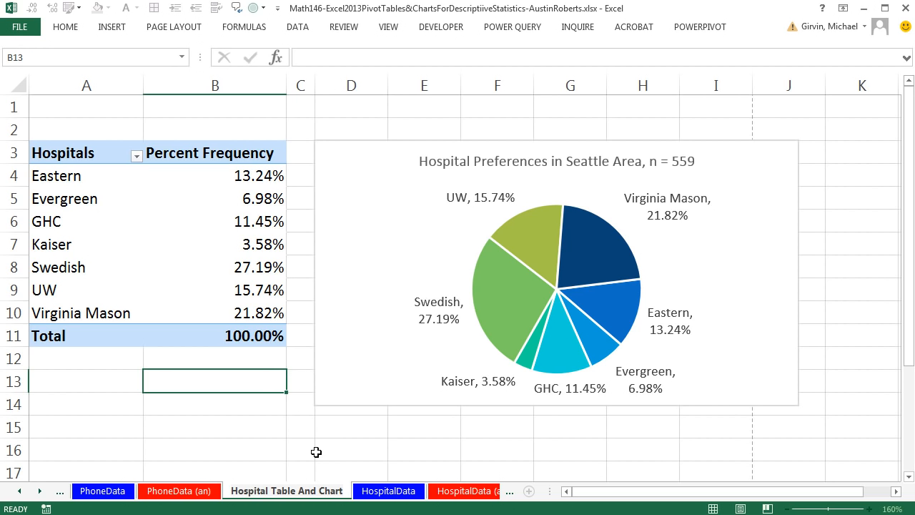
pyautogui.press('Return')
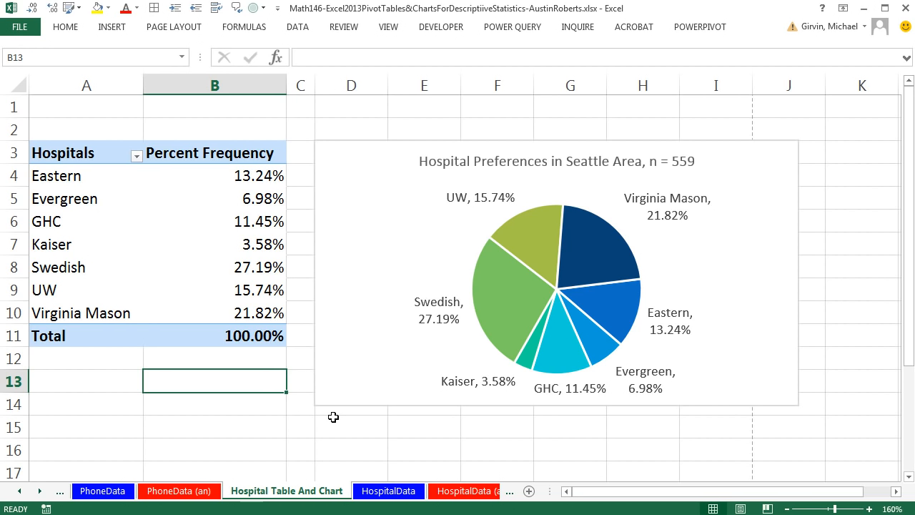
pyautogui.hotkey('ctrl', 'p')
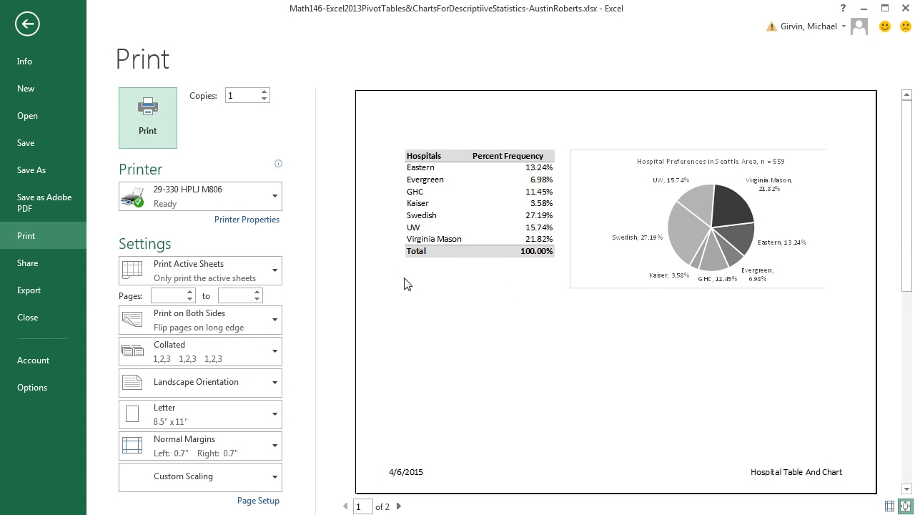
pyautogui.press('Escape')
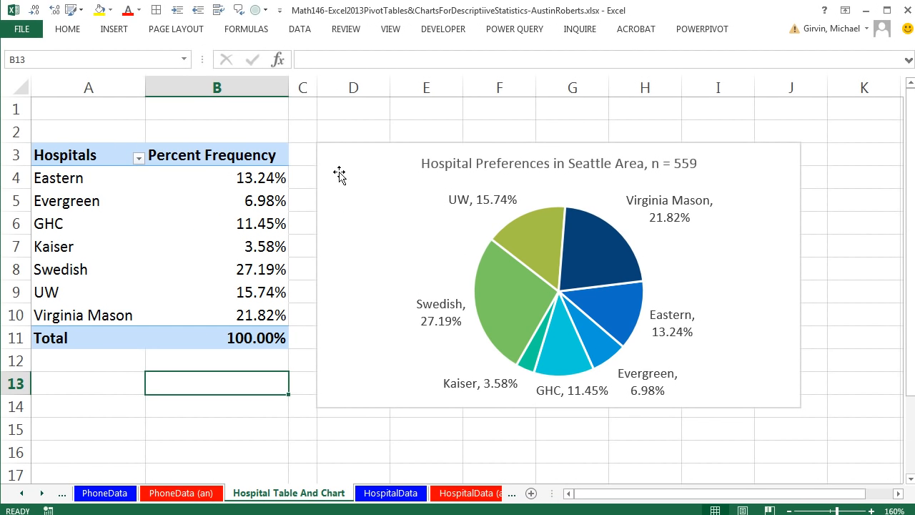
# Step: Copy the hospital pie chart and paste the duplicate directly below the original, starting at cell D15
pyautogui.click(379, 146)
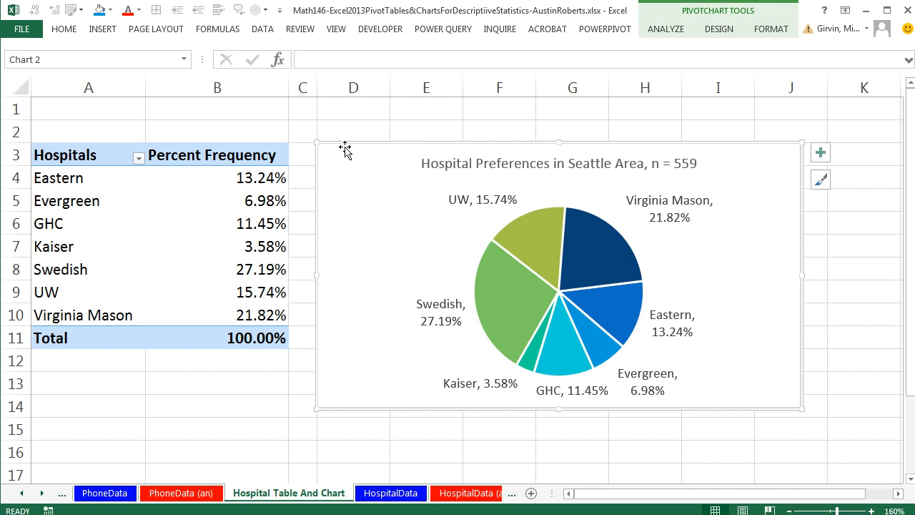
pyautogui.hotkey('ctrl', 'c')
pyautogui.click(355, 430)
pyautogui.hotkey('ctrl', 'v')
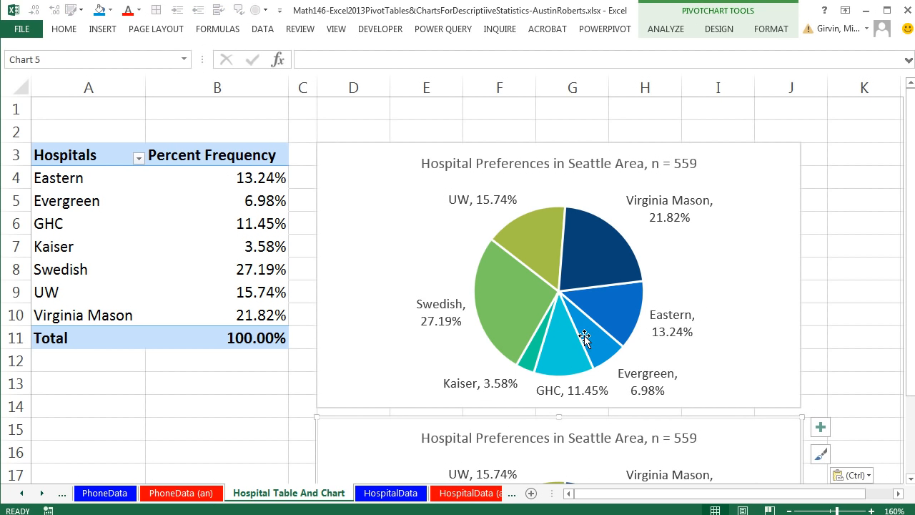
pyautogui.scroll(-2, 591, 333)
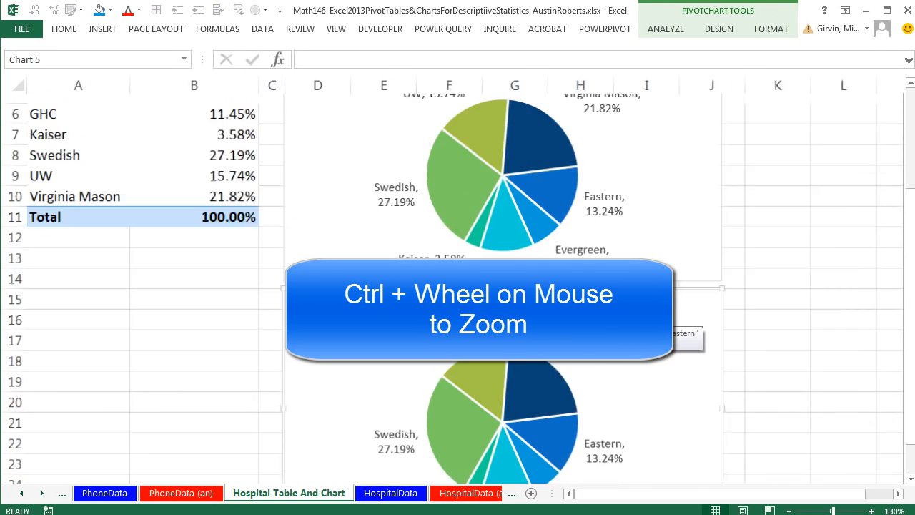
pyautogui.scroll(-1, 585, 315)
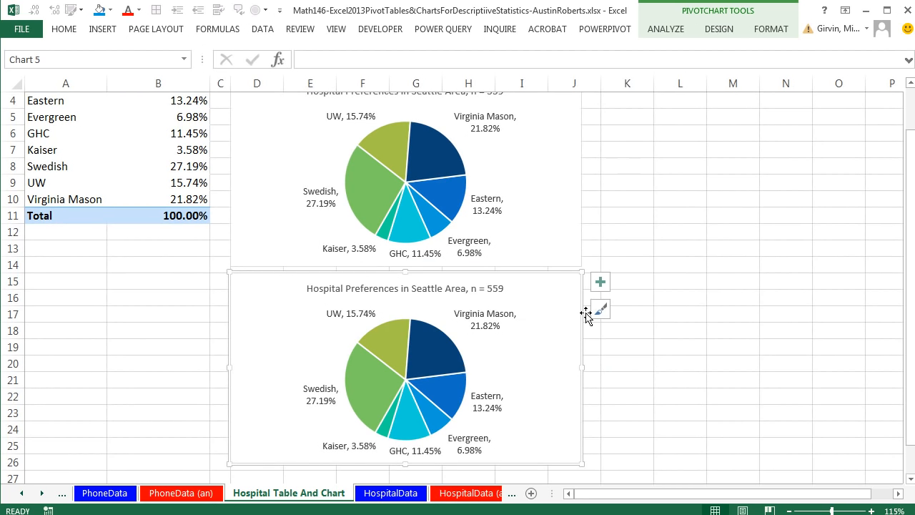
# Step: Change the lower Hospital Preferences pie chart to a Clustered Column chart
pyautogui.scroll(-1, 586, 316)
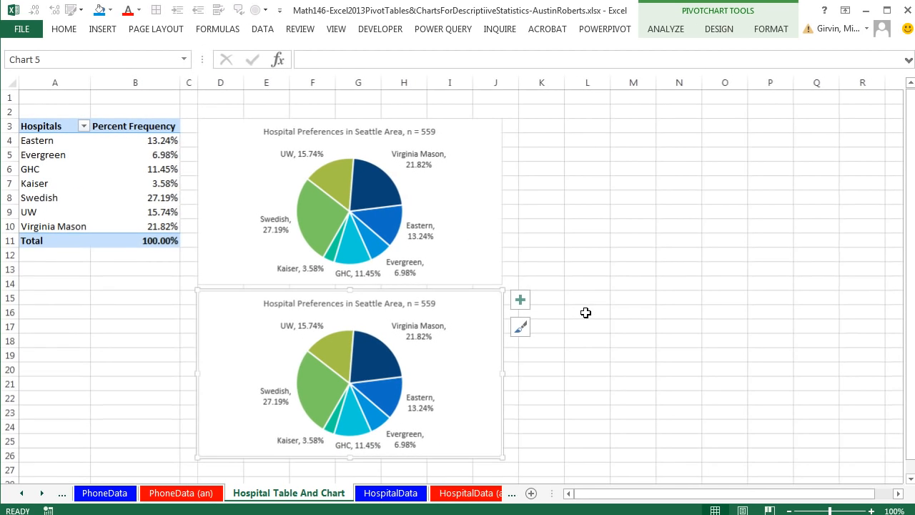
pyautogui.rightClick(219, 332)
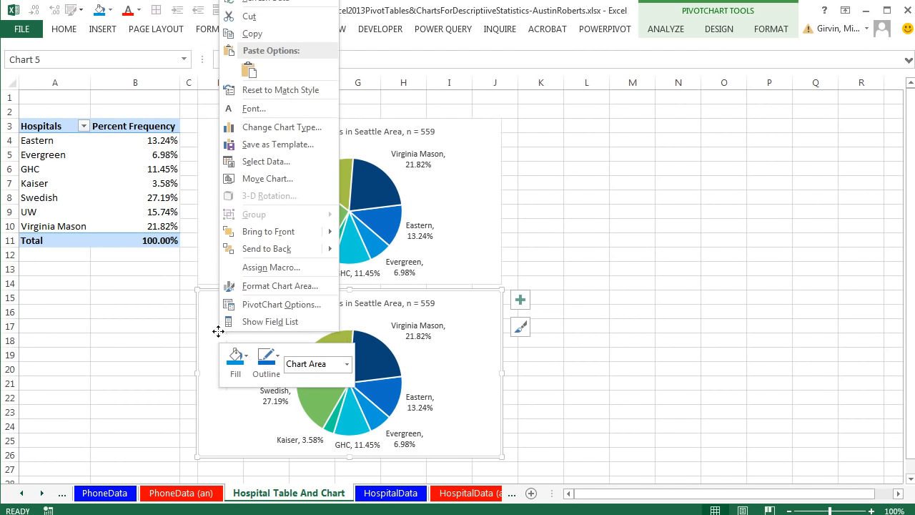
pyautogui.click(247, 133)
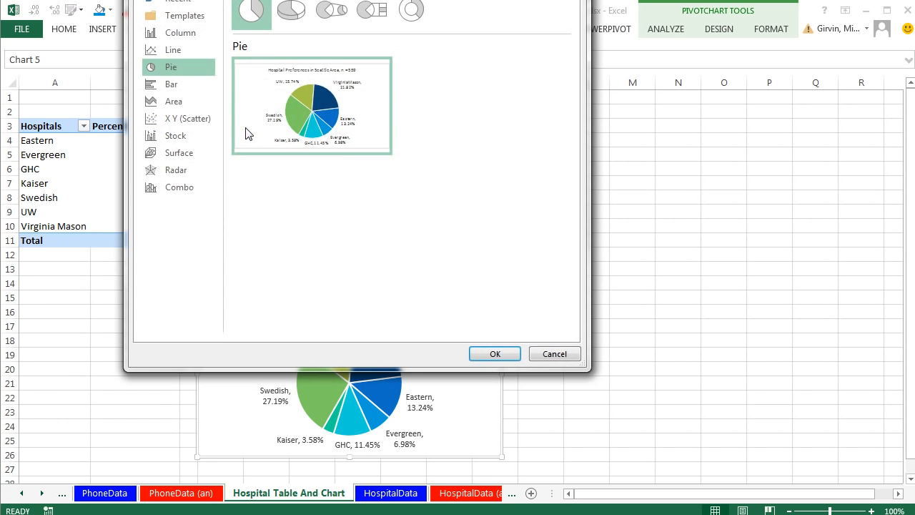
pyautogui.click(178, 40)
pyautogui.click(495, 353)
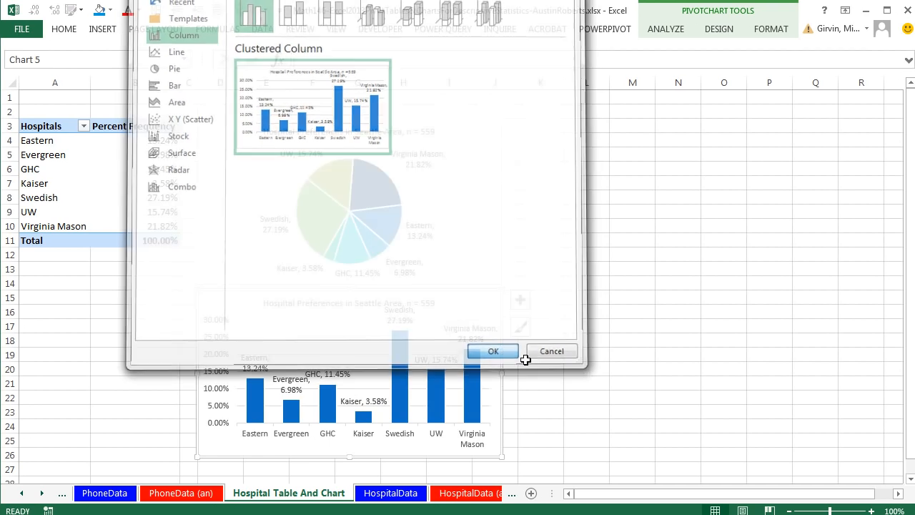
# Step: Delete the data labels from the hospital column chart
pyautogui.click(397, 318)
pyautogui.press('Delete')
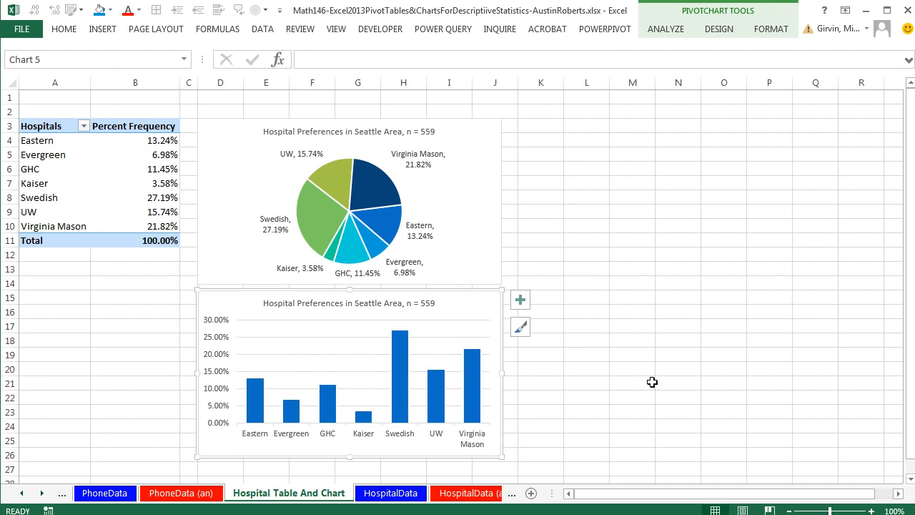
pyautogui.moveTo(483, 379)
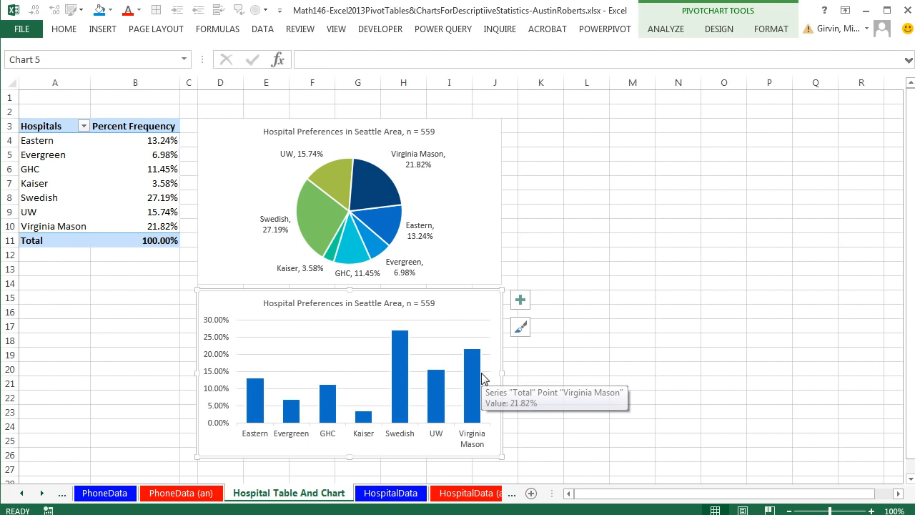
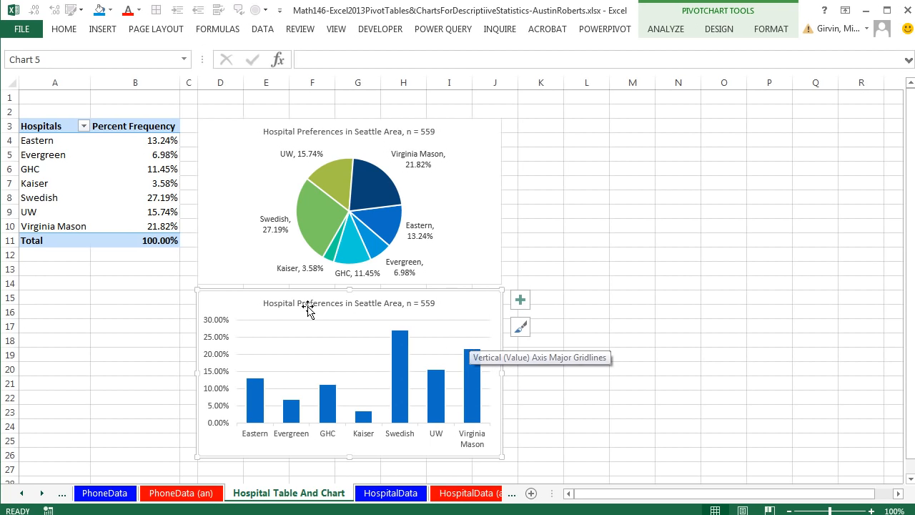
# Step: Switch to the SalesData worksheet
pyautogui.moveTo(229, 293)
pyautogui.mouseDown()
pyautogui.moveTo(239, 384)
pyautogui.moveTo(247, 374)
pyautogui.mouseUp()
pyautogui.keyDown('ctrl'); pyautogui.scroll(3, 279, 343); pyautogui.keyUp('ctrl')
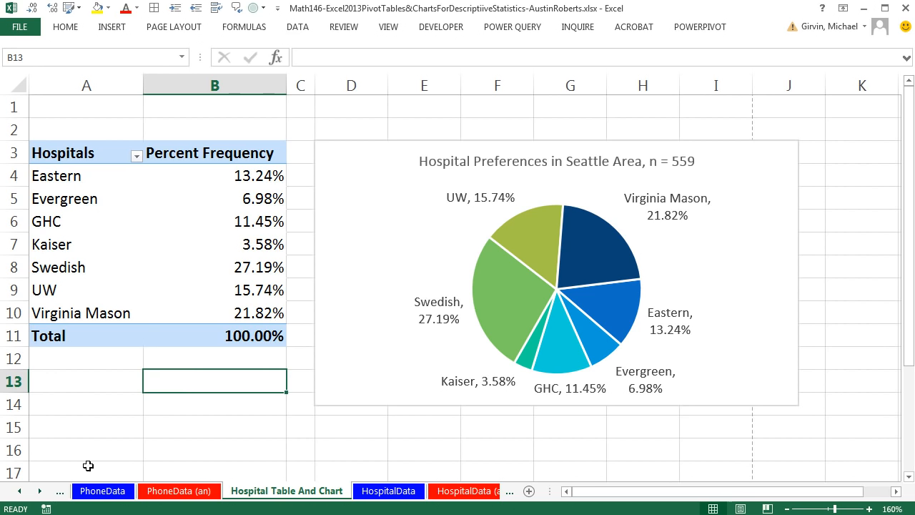
pyautogui.click(40, 490)
pyautogui.click(39, 490)
pyautogui.click(39, 490)
pyautogui.click(40, 491)
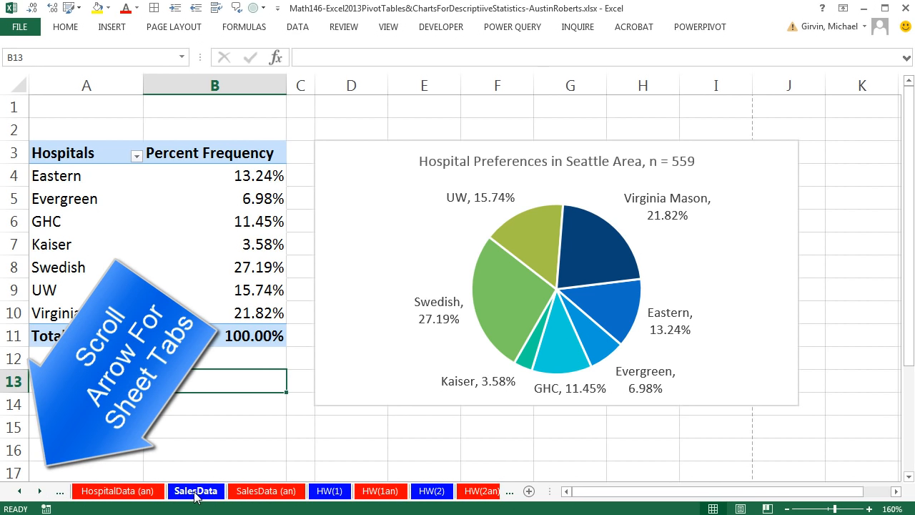
pyautogui.click(195, 492)
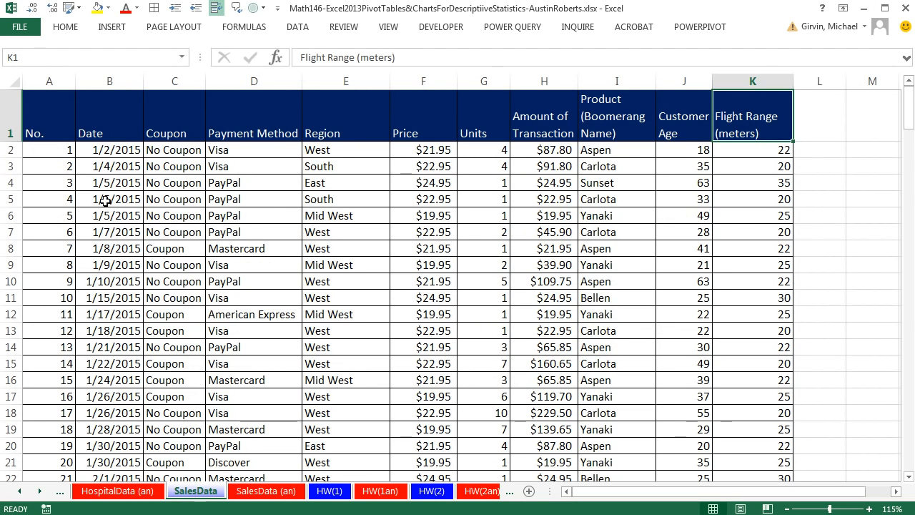
# Step: Examine the sales table's field headers, a sample record, and how the Customer Age column relates to the Amount of Transaction column
pyautogui.moveTo(51, 131); pyautogui.dragTo(784, 113)
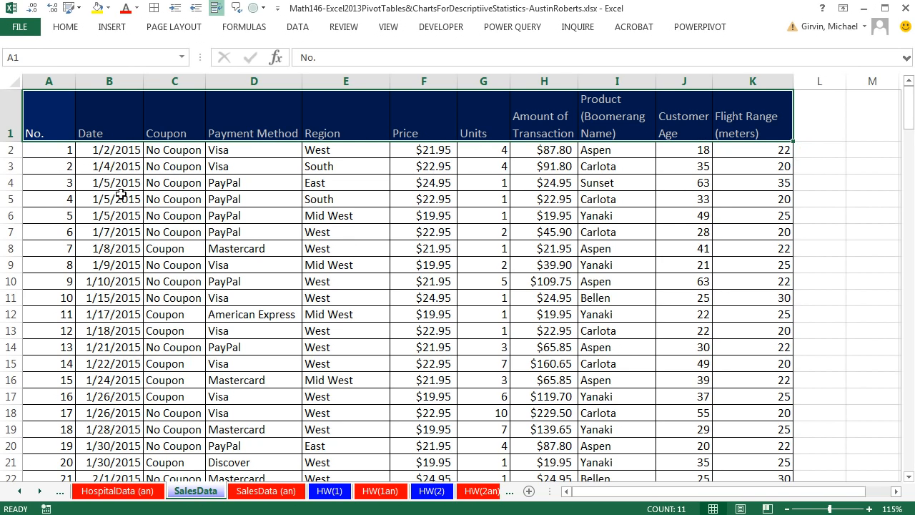
pyautogui.moveTo(56, 209); pyautogui.dragTo(747, 217)
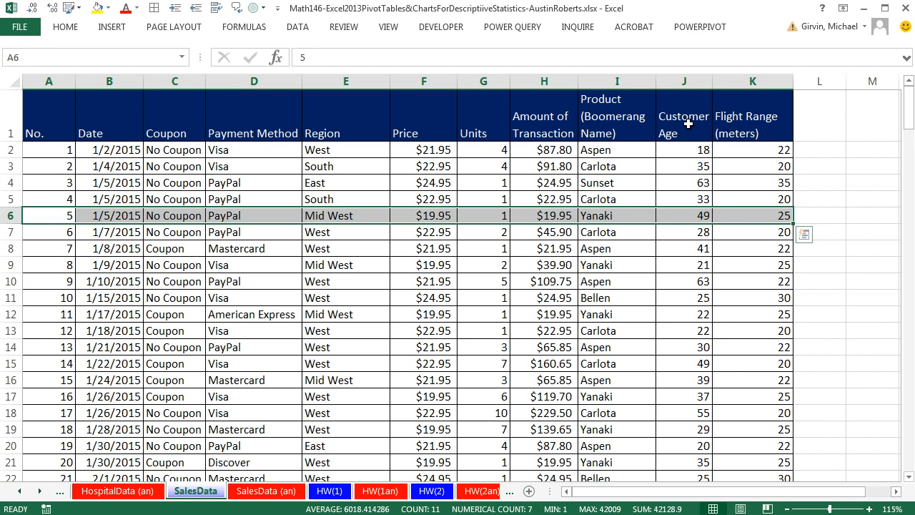
pyautogui.moveTo(686, 122); pyautogui.dragTo(699, 398)
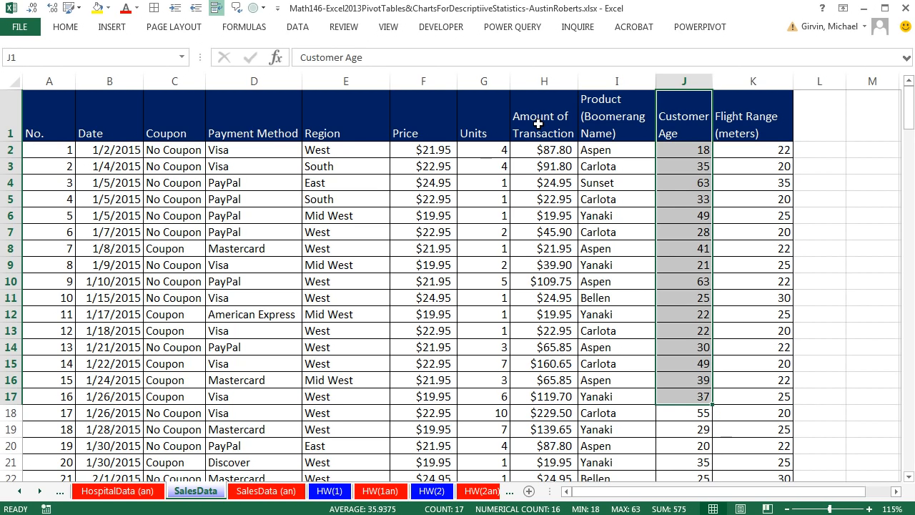
pyautogui.moveTo(538, 124); pyautogui.dragTo(550, 373)
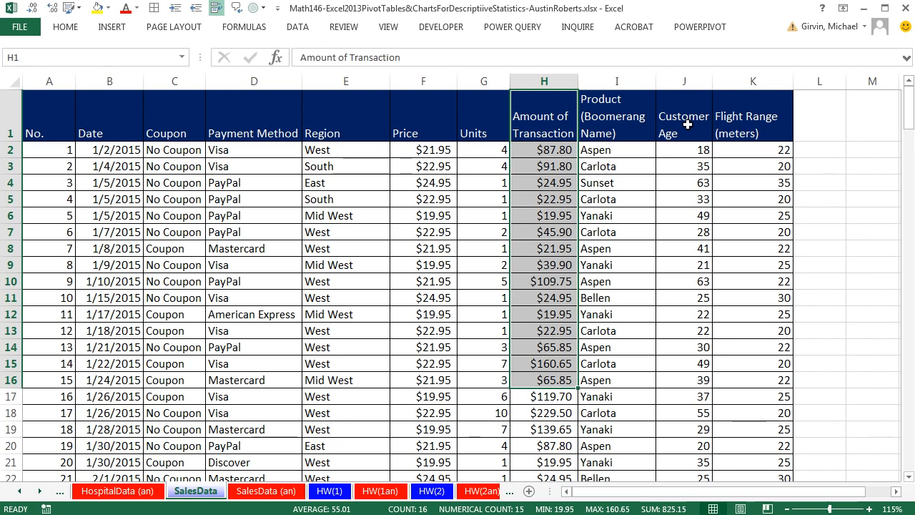
pyautogui.moveTo(688, 126); pyautogui.dragTo(693, 342)
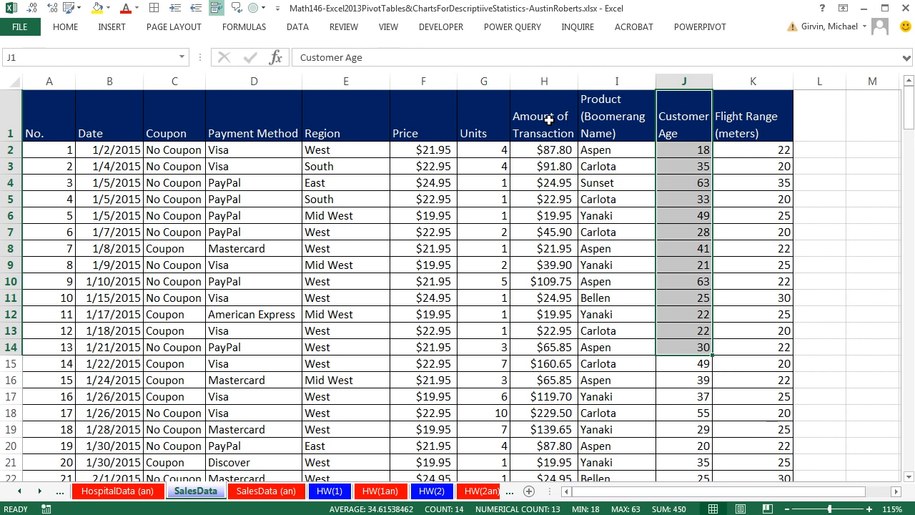
pyautogui.keyDown('ctrl'); pyautogui.moveTo(549, 120); pyautogui.dragTo(548, 319); pyautogui.keyUp('ctrl')
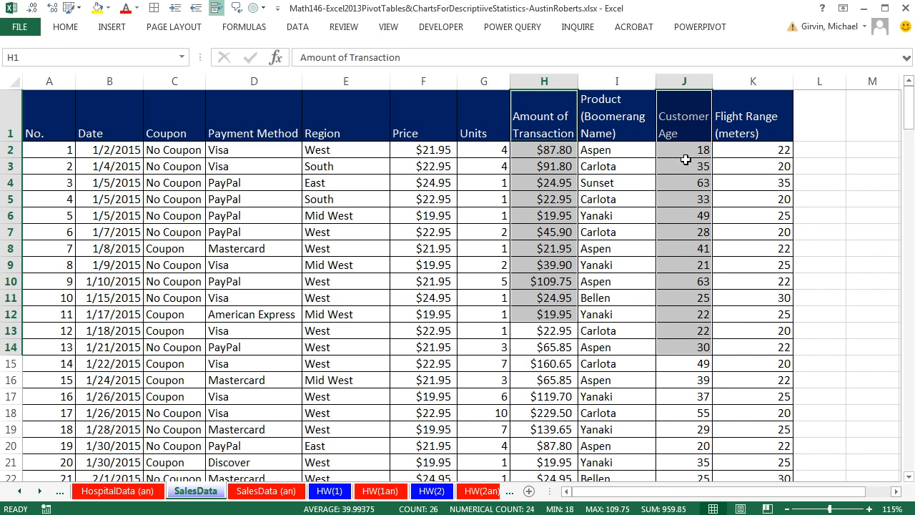
pyautogui.moveTo(686, 151); pyautogui.dragTo(687, 183)
pyautogui.moveTo(687, 229); pyautogui.dragTo(691, 315)
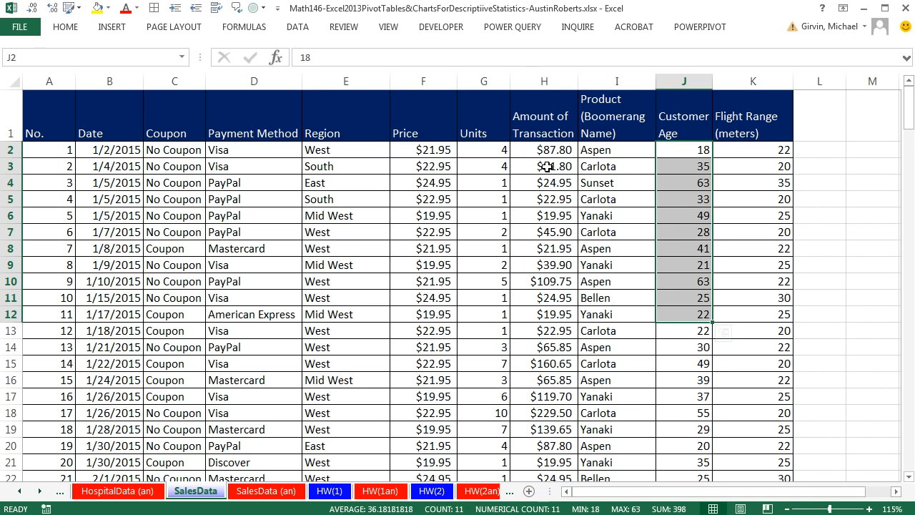
pyautogui.moveTo(548, 167); pyautogui.dragTo(541, 281)
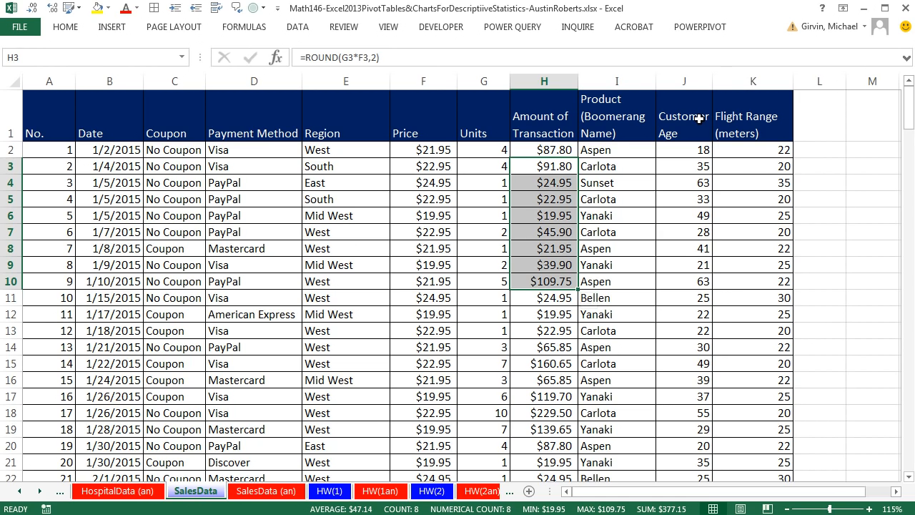
pyautogui.moveTo(699, 120); pyautogui.dragTo(691, 281)
pyautogui.moveTo(547, 129); pyautogui.dragTo(551, 304)
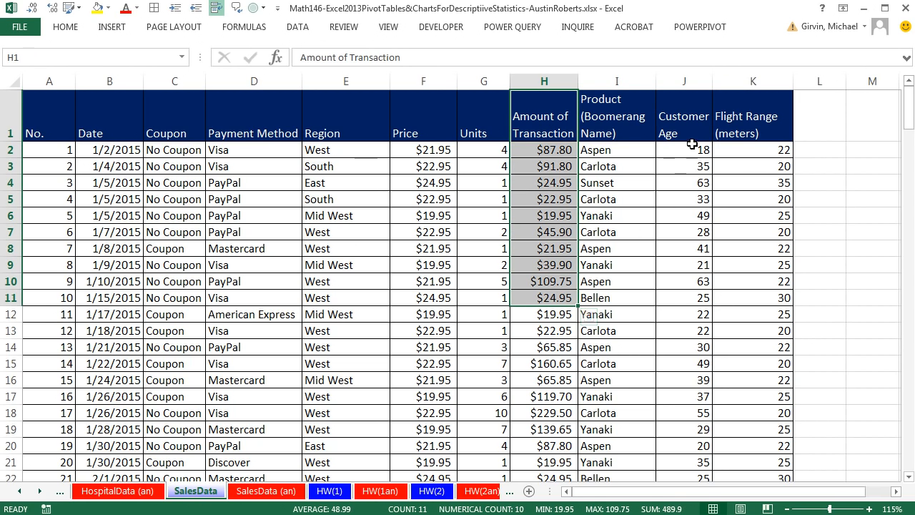
pyautogui.moveTo(693, 132); pyautogui.dragTo(692, 283)
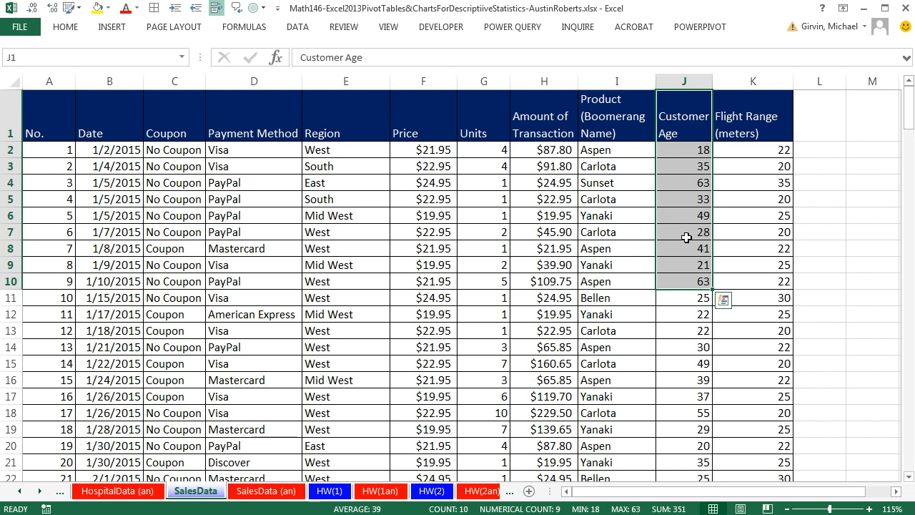
pyautogui.moveTo(544, 126); pyautogui.dragTo(549, 264)
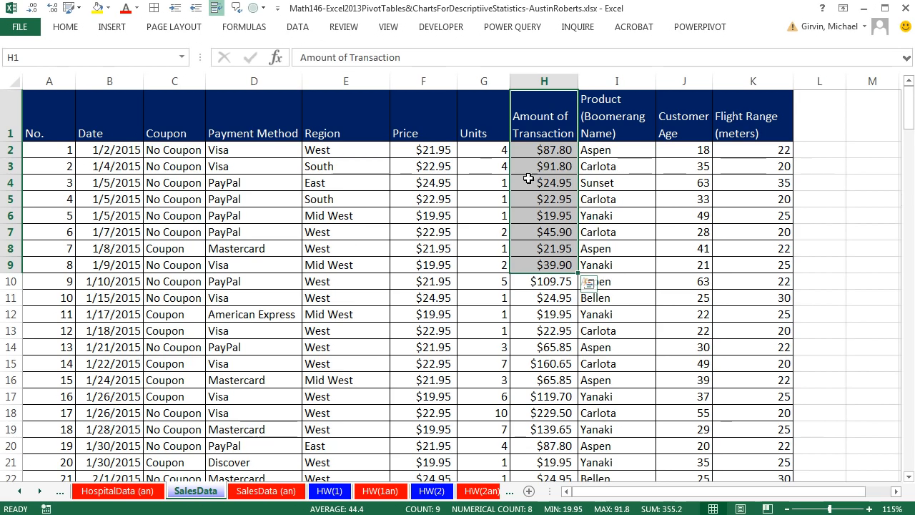
pyautogui.click(695, 131)
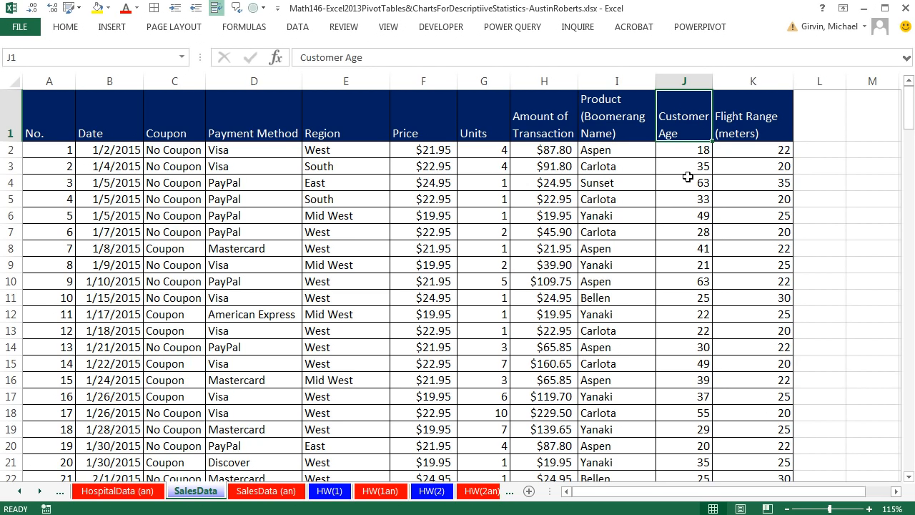
pyautogui.click(694, 218)
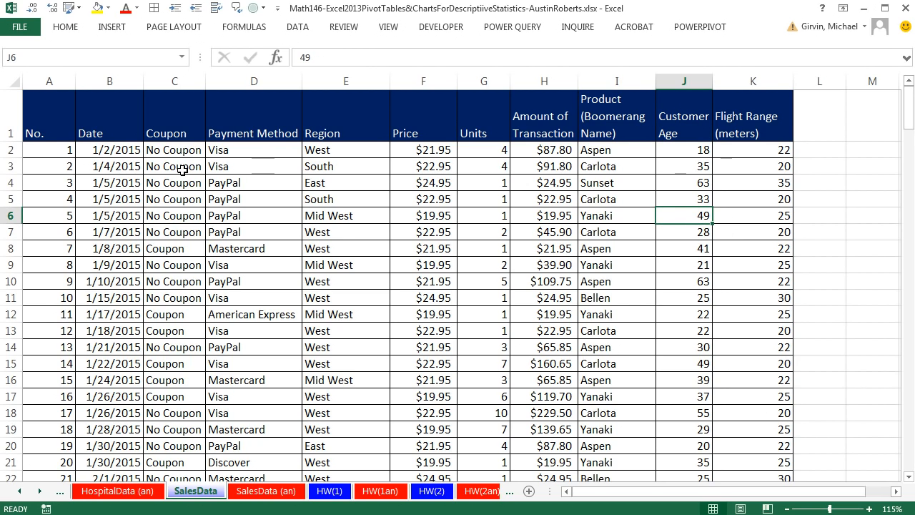
pyautogui.moveTo(700, 135); pyautogui.dragTo(687, 249)
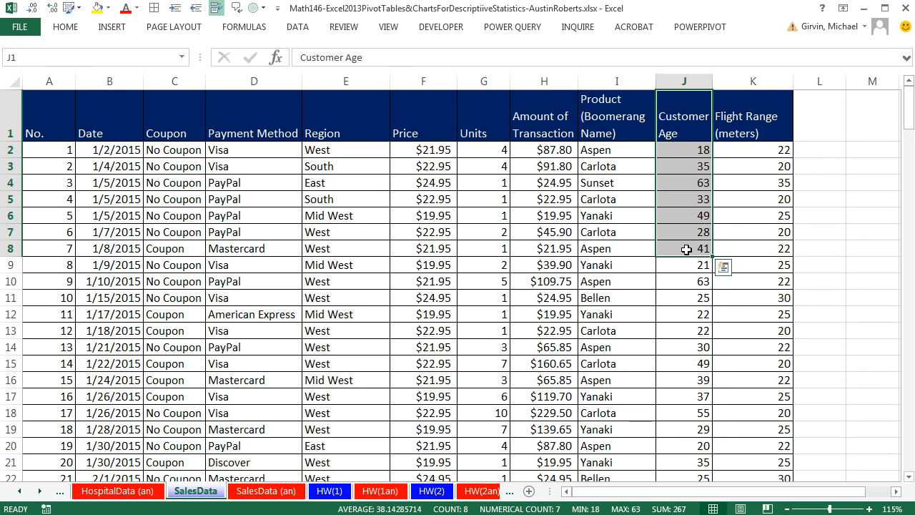
# Step: Create a PivotTable from the sales data range SalesData!$A$1:$K$201 on a new worksheet
pyautogui.click(402, 185)
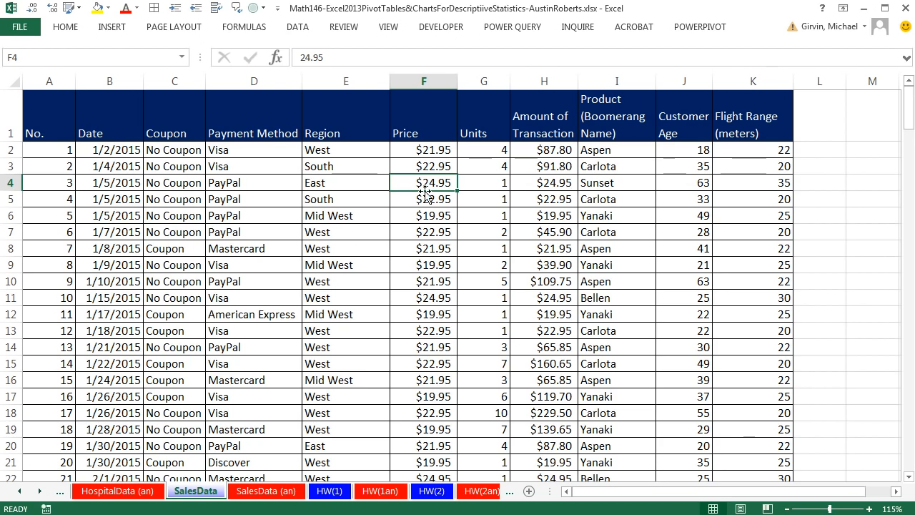
pyautogui.click(117, 27)
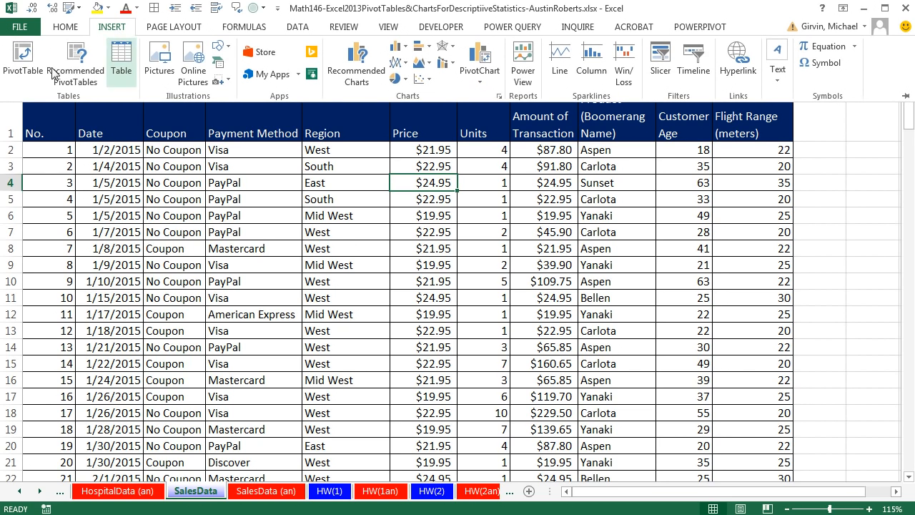
pyautogui.click(27, 61)
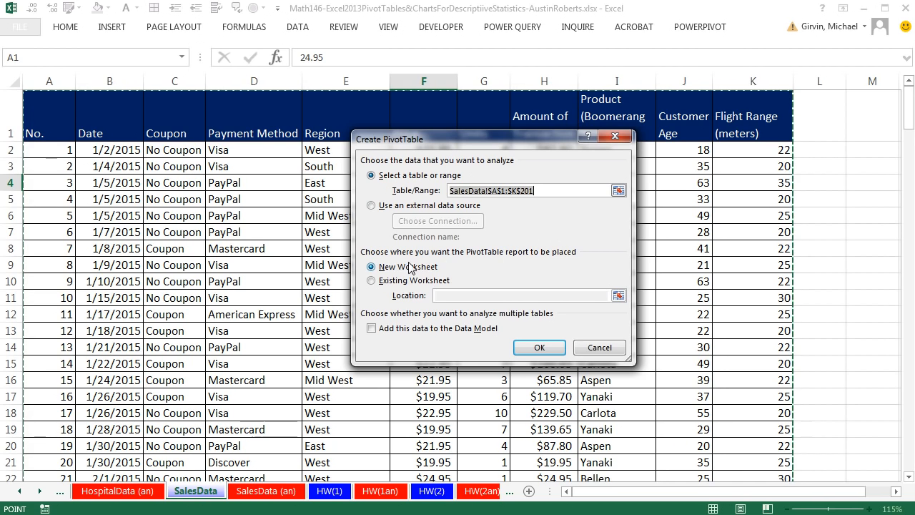
pyautogui.click(539, 348)
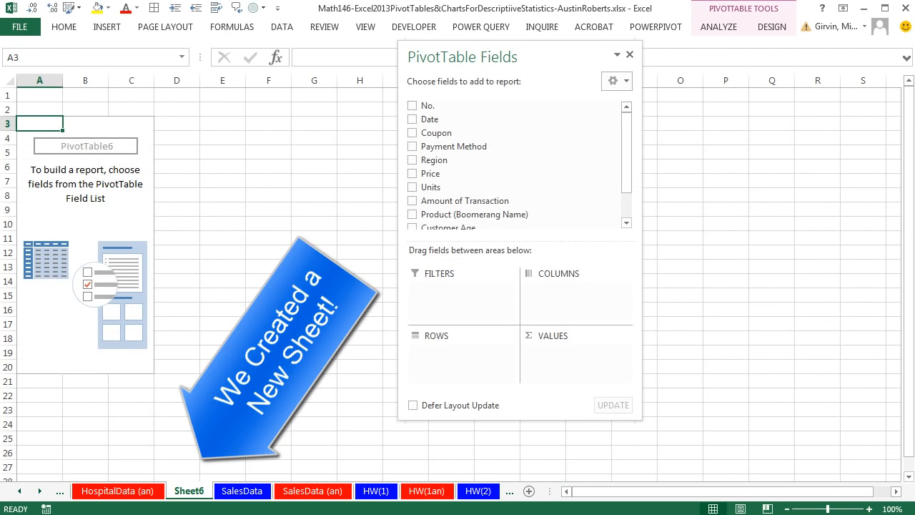
# Step: Rename the new PivotTable worksheet as Age Boom Purchase Information
pyautogui.doubleClick(179, 493)
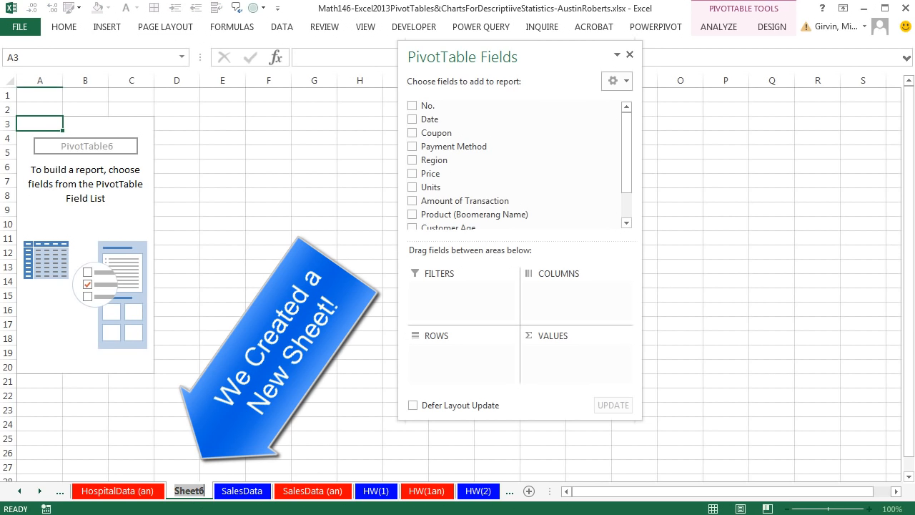
pyautogui.write('Age Boom Purchase Information')
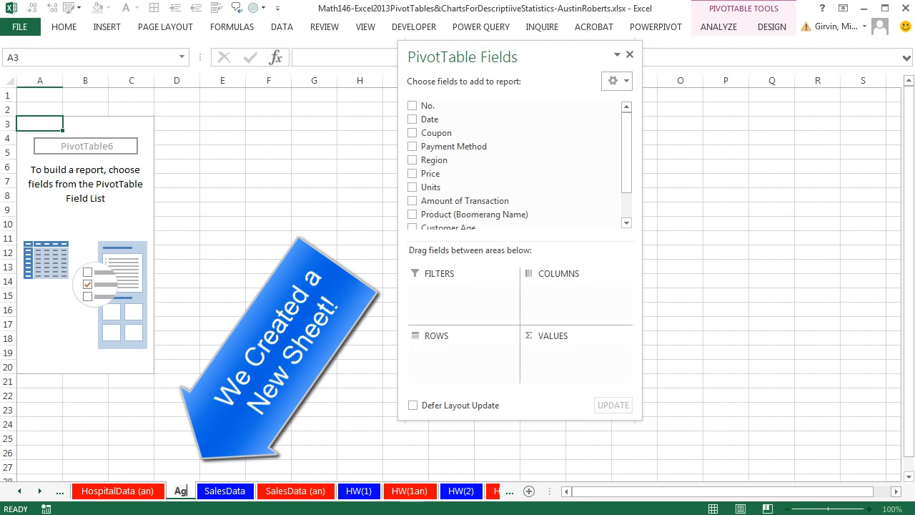
pyautogui.press('Return')
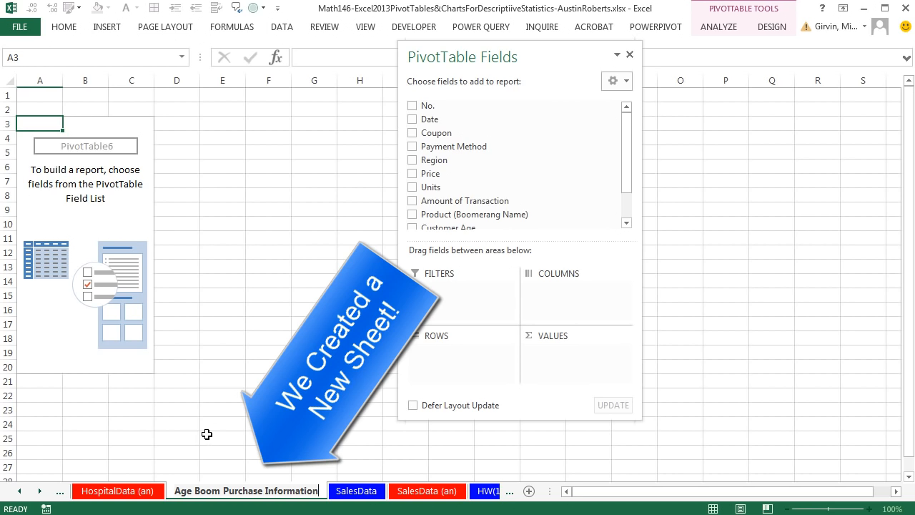
pyautogui.press('Return')
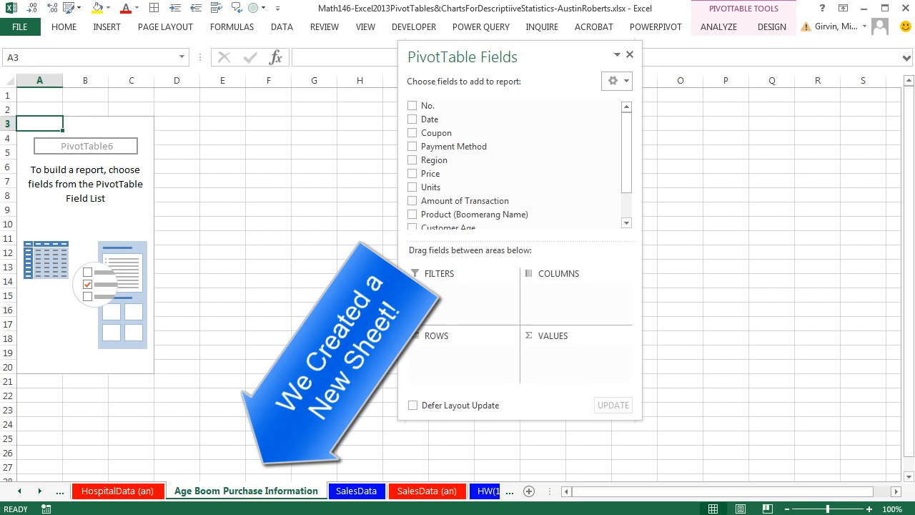
# Step: Add the Customer Age field to the PivotTable's row area
pyautogui.moveTo(474, 51); pyautogui.dragTo(344, 51)
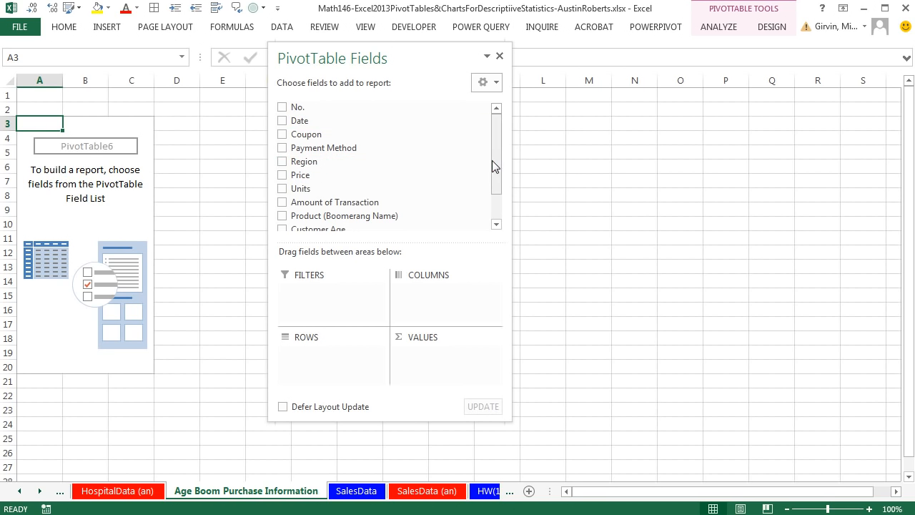
pyautogui.scroll(-2, 495, 163)
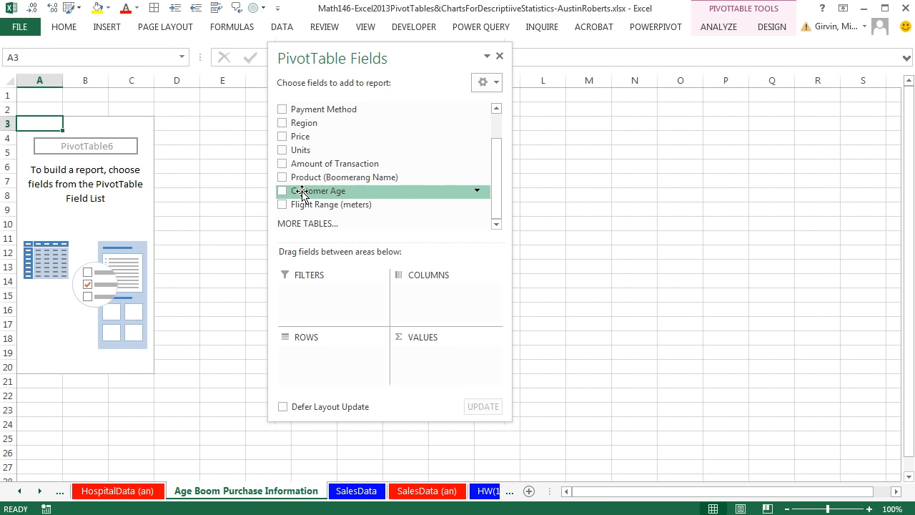
pyautogui.moveTo(304, 192); pyautogui.dragTo(355, 365)
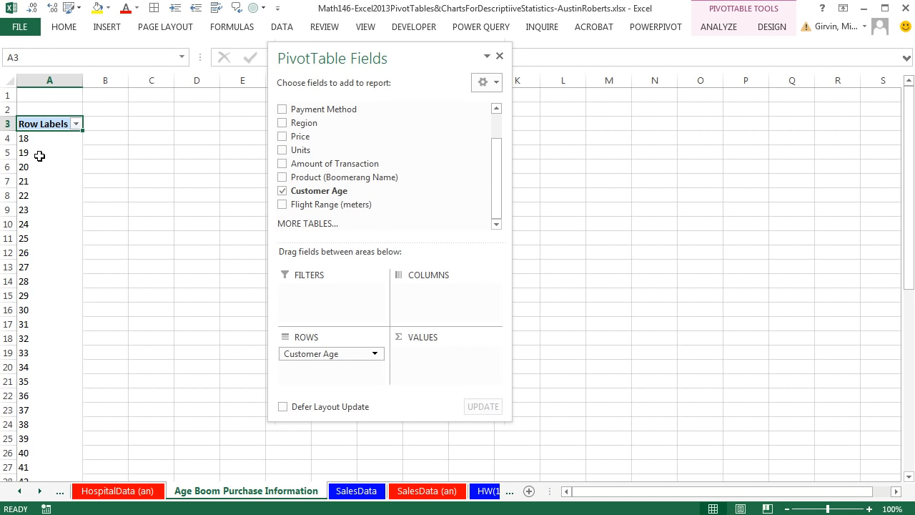
# Step: Group the Customer Age row labels starting at 16 in intervals of 7
pyautogui.rightClick(39, 157)
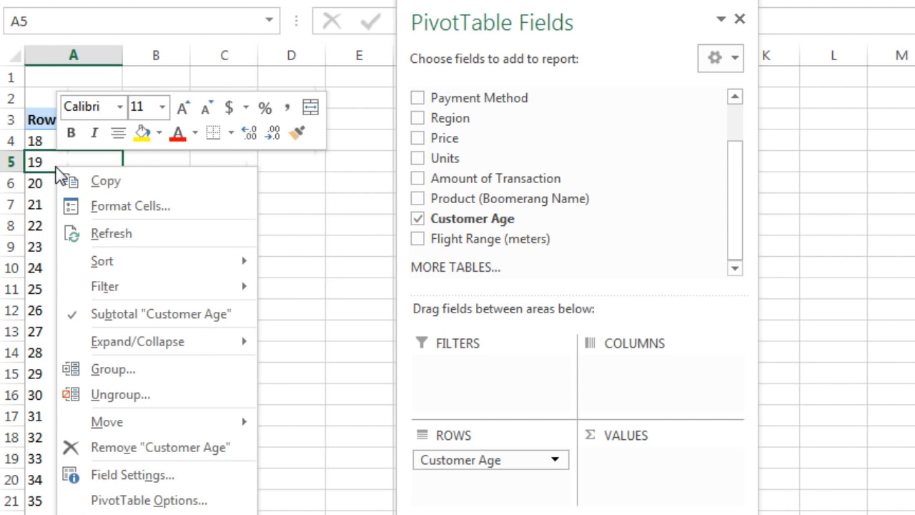
pyautogui.click(105, 366)
pyautogui.moveTo(102, 274); pyautogui.dragTo(209, 188)
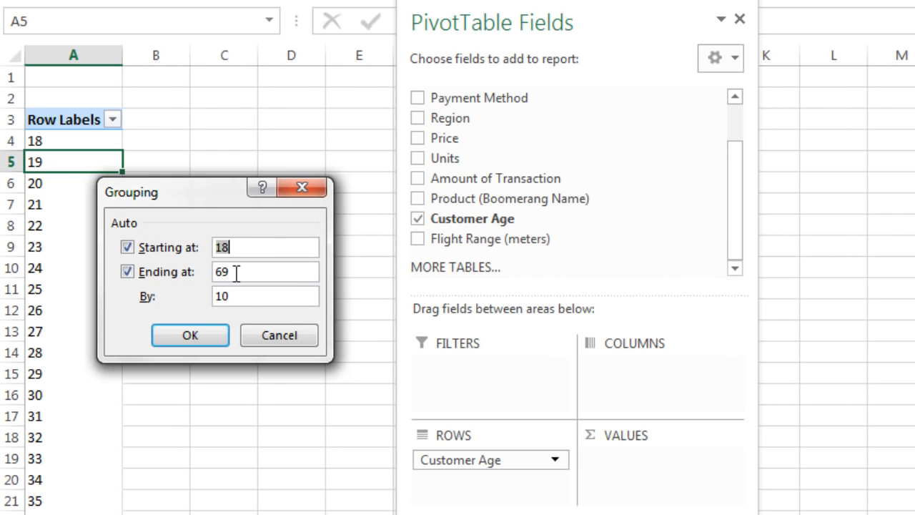
pyautogui.click(244, 295)
pyautogui.moveTo(217, 296); pyautogui.dragTo(241, 293)
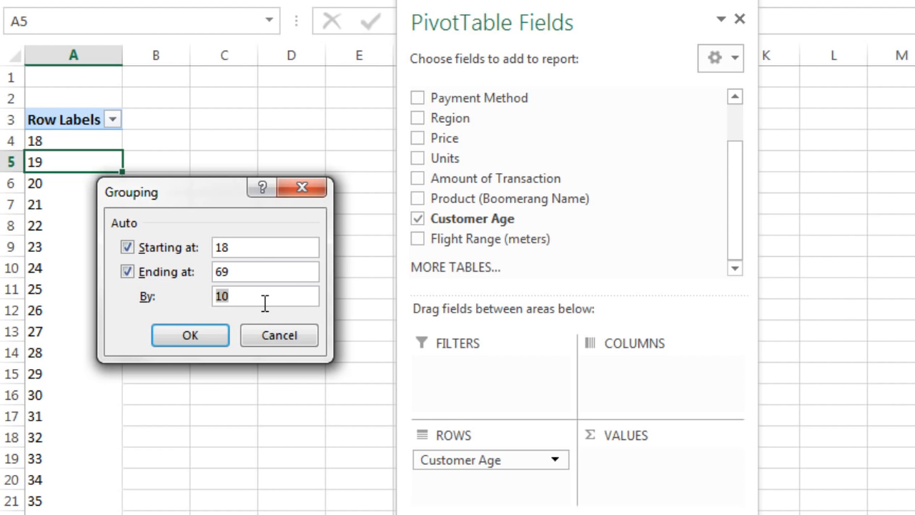
pyautogui.moveTo(258, 248); pyautogui.dragTo(193, 246)
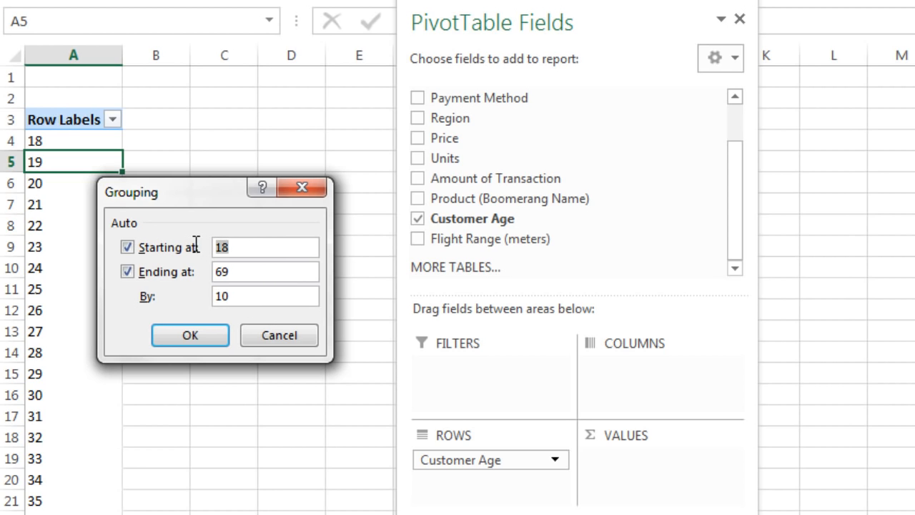
pyautogui.write('1')
pyautogui.moveTo(251, 300); pyautogui.dragTo(205, 294)
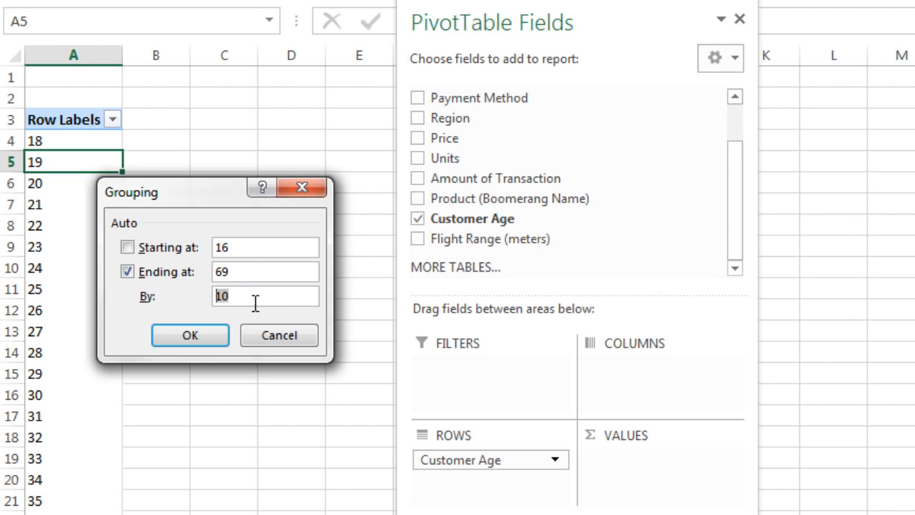
pyautogui.write('7')
pyautogui.click(190, 336)
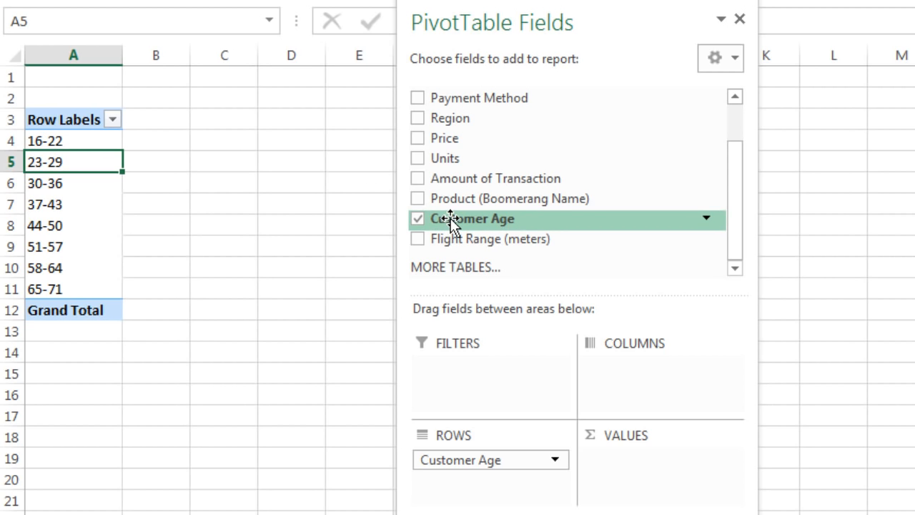
# Step: Add a count of Customer Age to the PivotTable's values and rename the headers Age Category and Frequency
pyautogui.moveTo(450, 215); pyautogui.dragTo(639, 500)
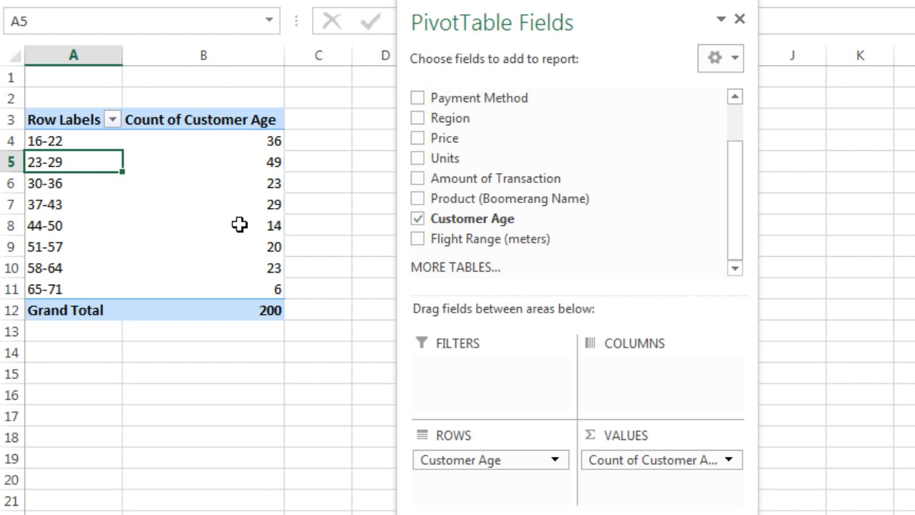
pyautogui.moveTo(240, 225)
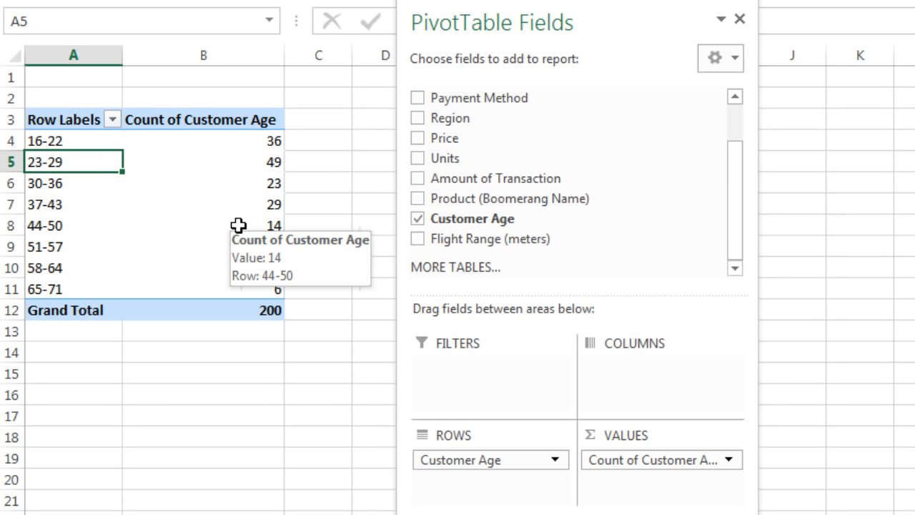
pyautogui.click(78, 120)
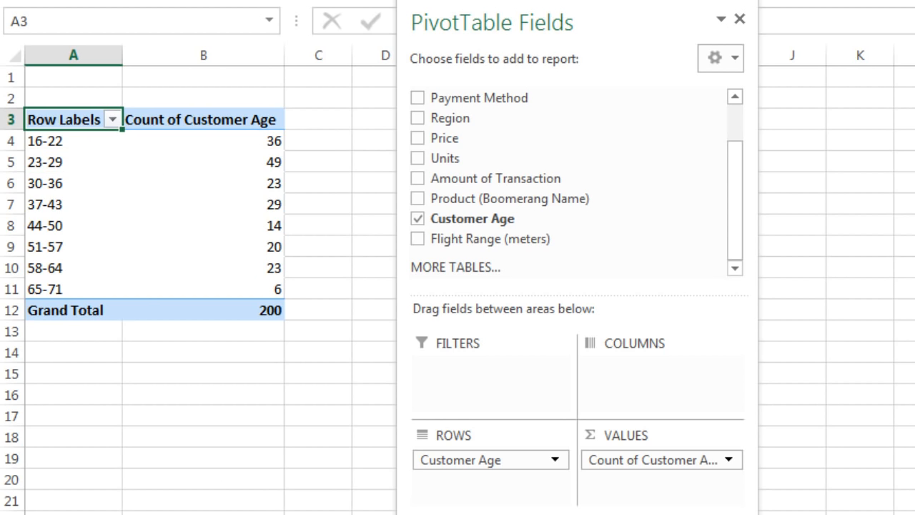
pyautogui.write('Age Category')
pyautogui.press('Tab')
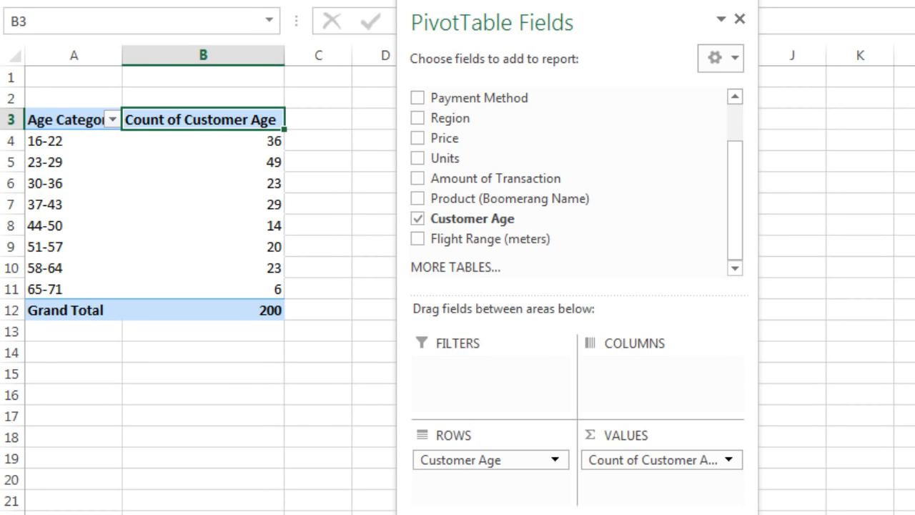
pyautogui.write('Frequency')
pyautogui.press('Return')
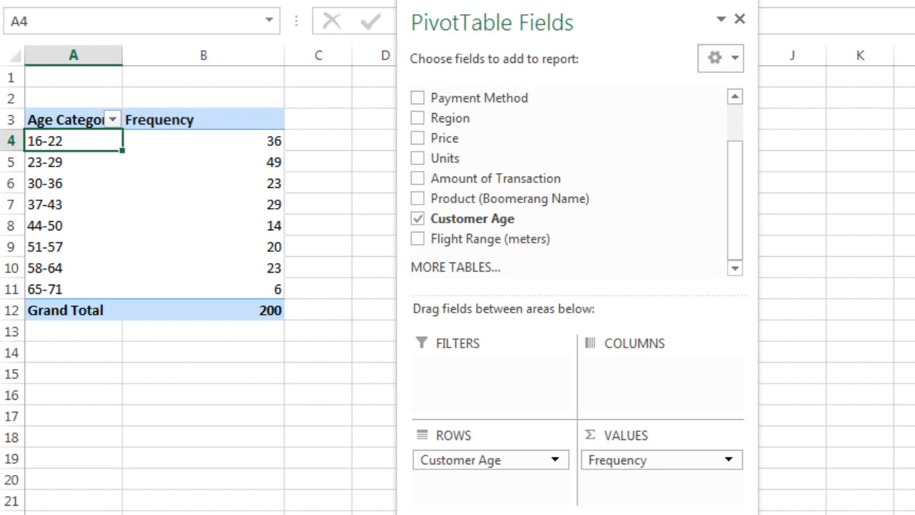
pyautogui.click(309, 512)
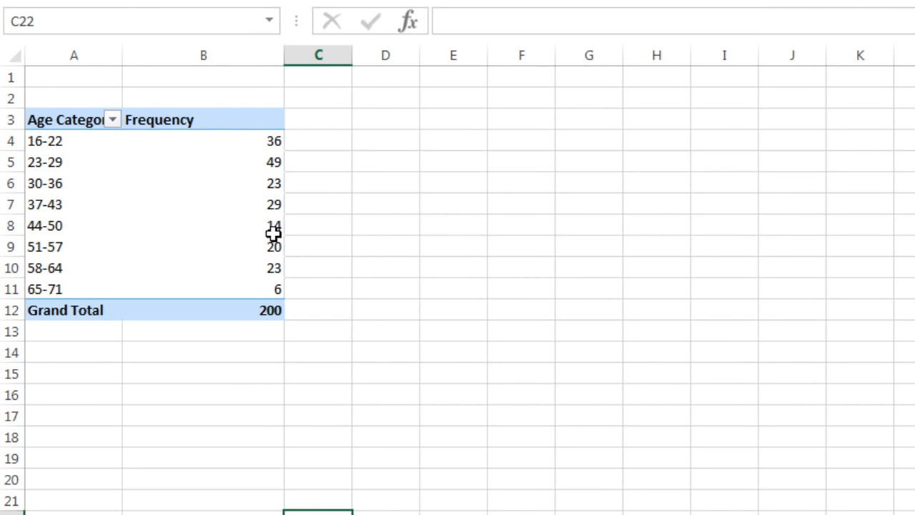
pyautogui.click(214, 164)
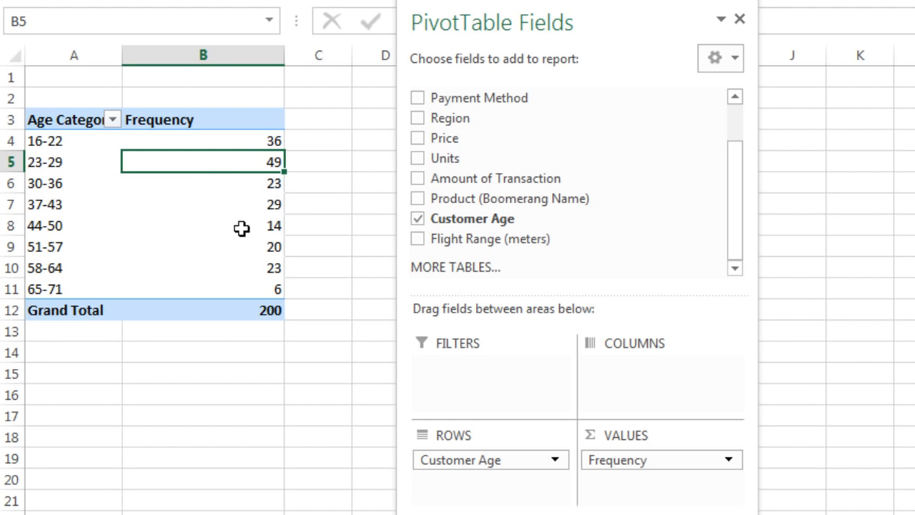
pyautogui.click(243, 263)
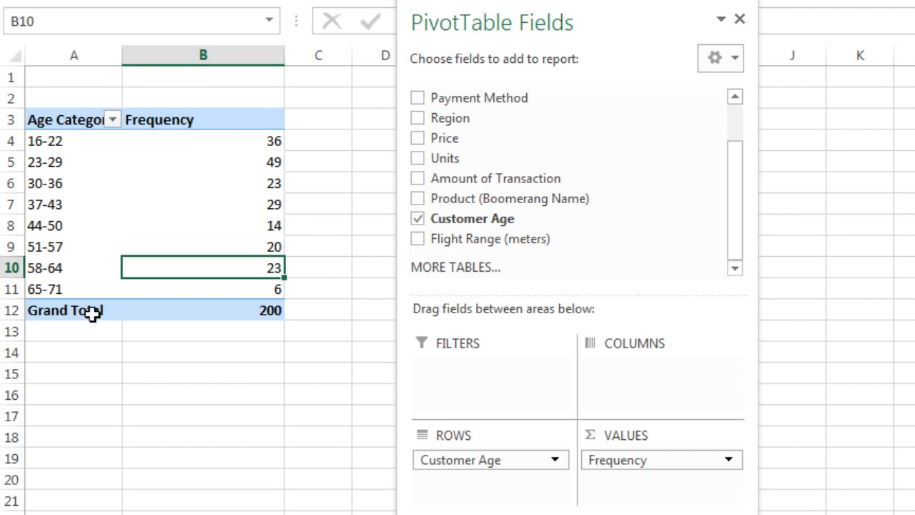
pyautogui.click(262, 289)
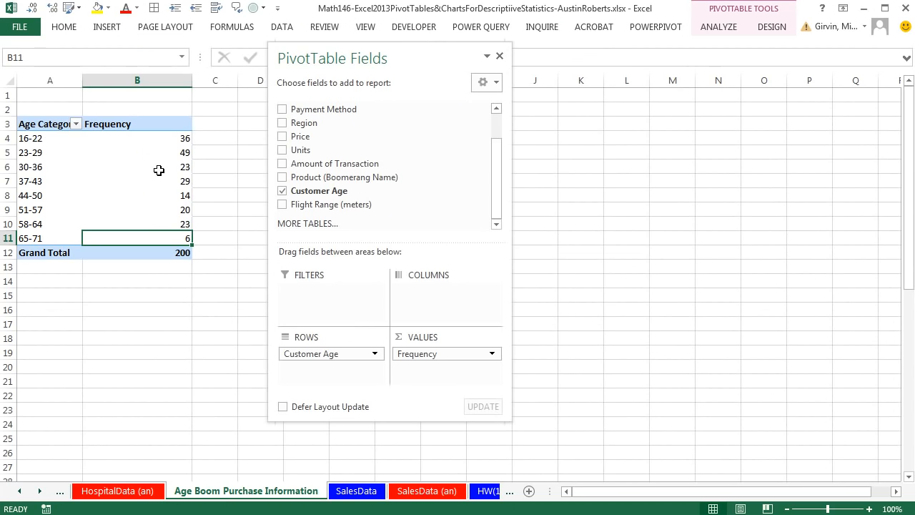
# Step: Insert a 2-D clustered column PivotChart from the age frequency PivotTable, and place it beside the table with the field list closed
pyautogui.click(159, 170)
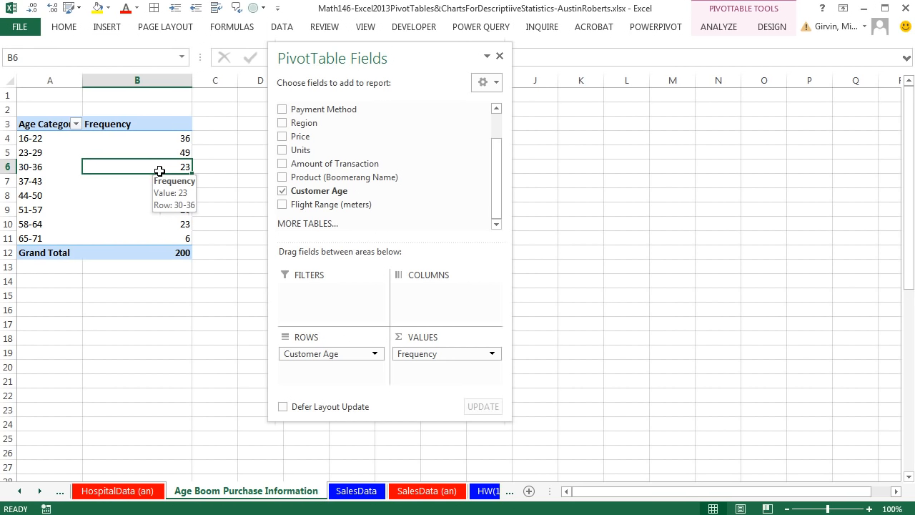
pyautogui.click(115, 30)
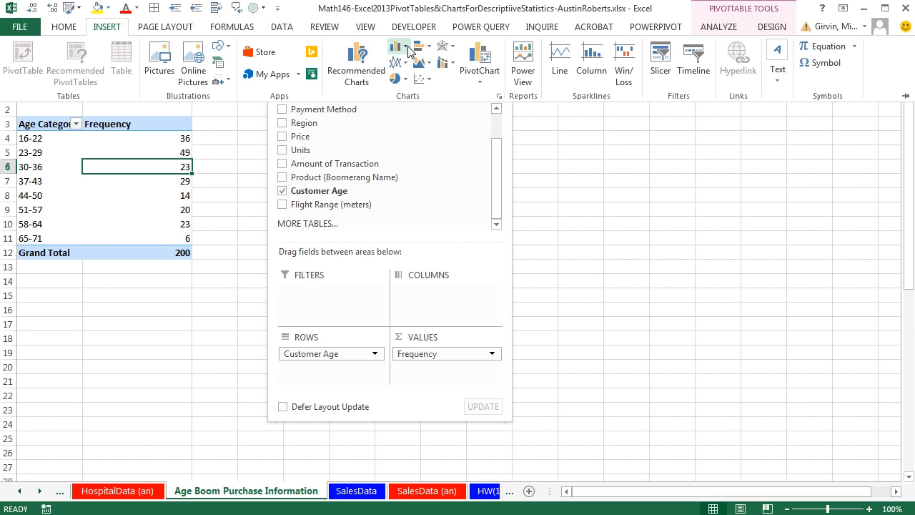
pyautogui.click(406, 47)
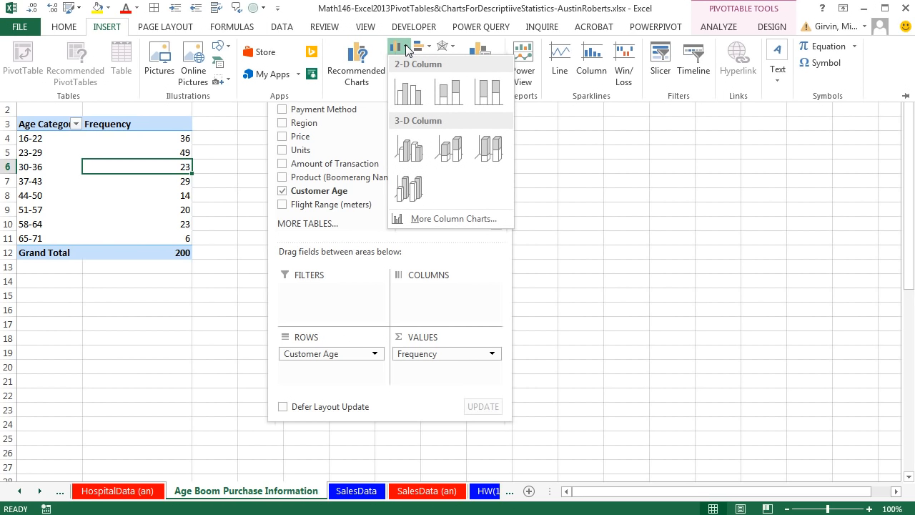
pyautogui.click(408, 93)
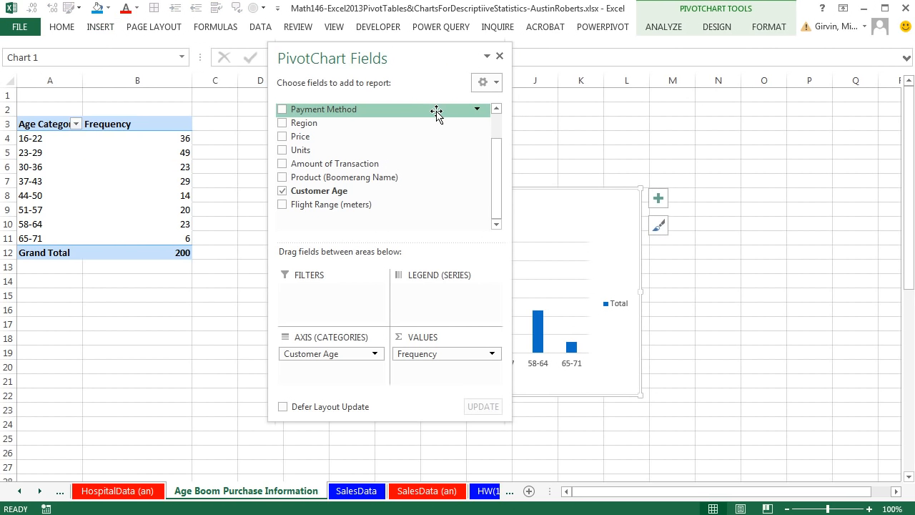
pyautogui.click(501, 57)
pyautogui.moveTo(543, 197); pyautogui.dragTo(492, 134)
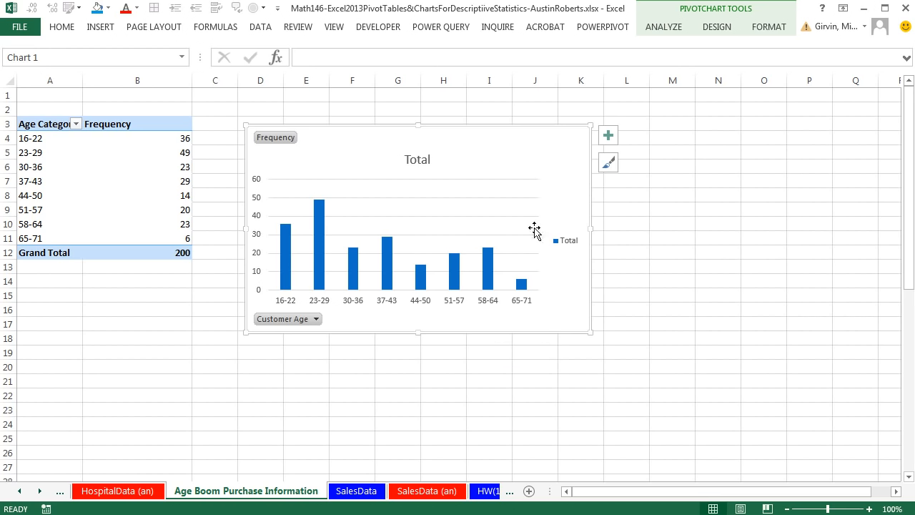
# Step: Hide all field buttons on the age frequency chart and delete its legend
pyautogui.rightClick(269, 142)
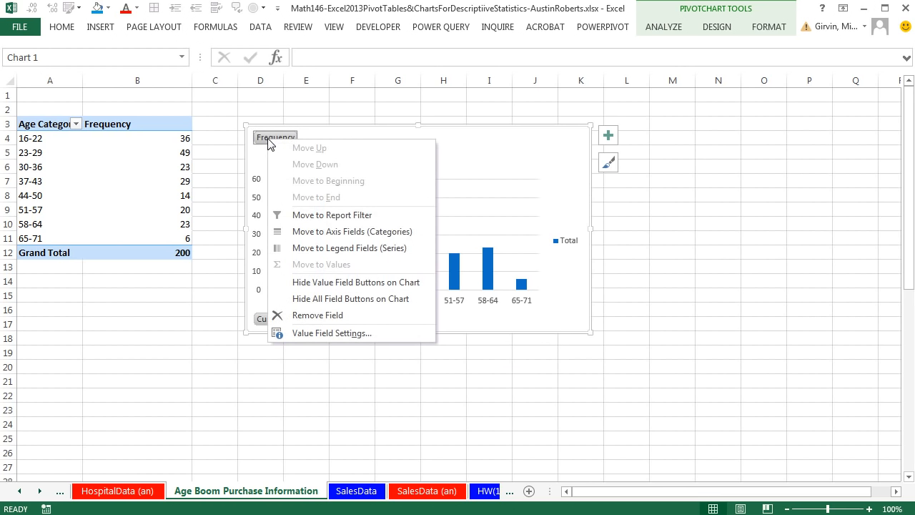
pyautogui.click(322, 299)
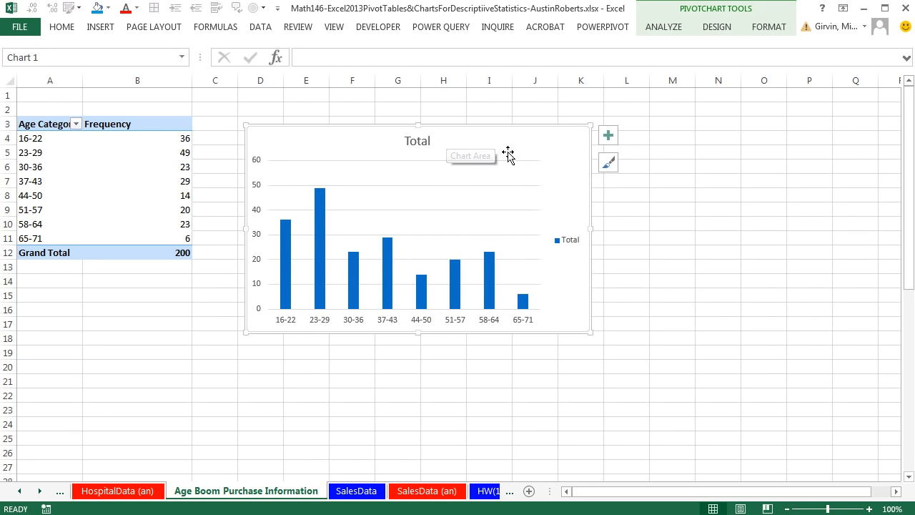
pyautogui.click(571, 244)
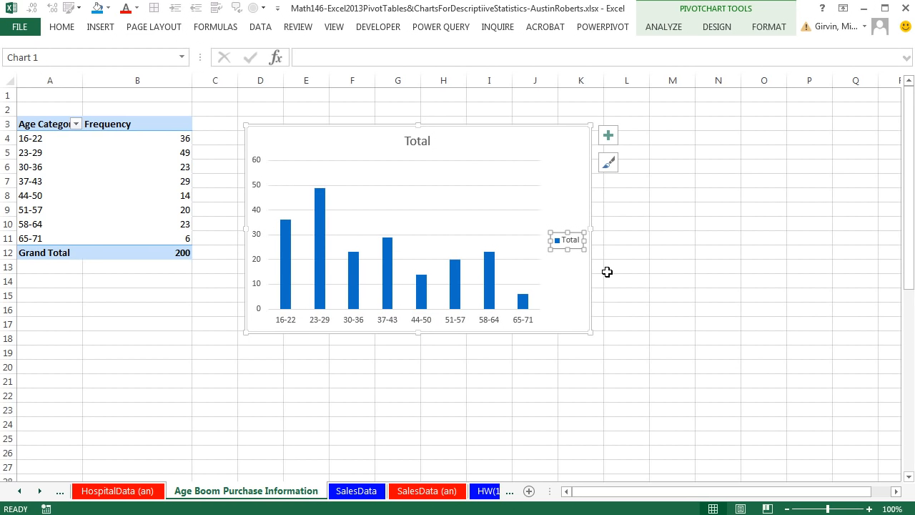
pyautogui.press('Delete')
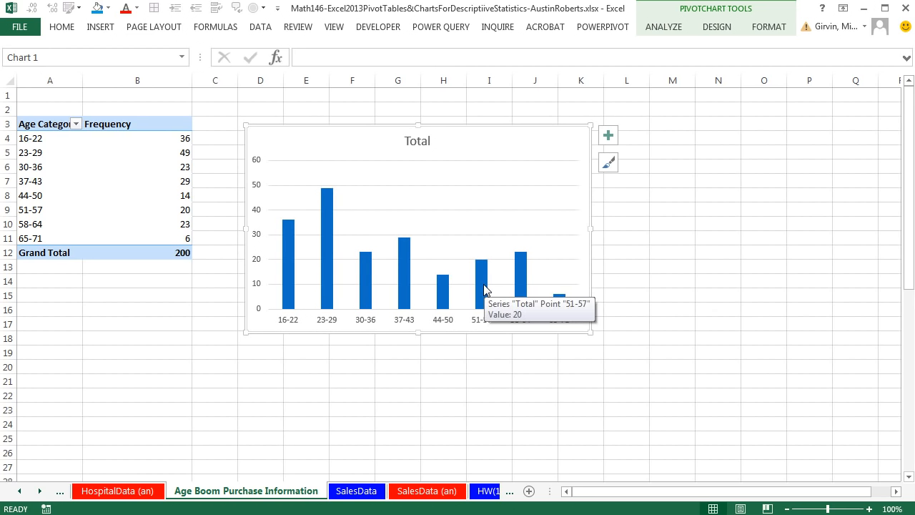
# Step: Set the gap width of the chart's columns to 0% to form a histogram
pyautogui.click(484, 291)
pyautogui.rightClick(485, 289)
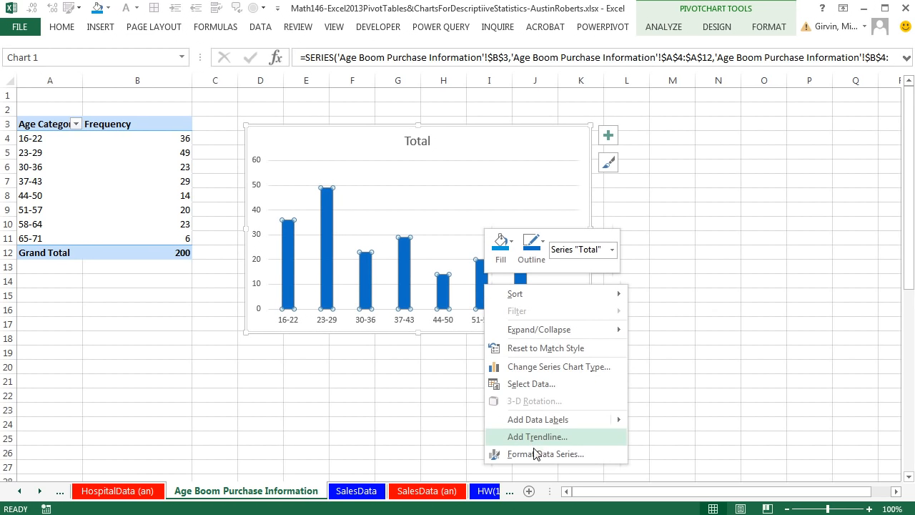
pyautogui.press('Escape')
pyautogui.hotkey('ctrl', '1')
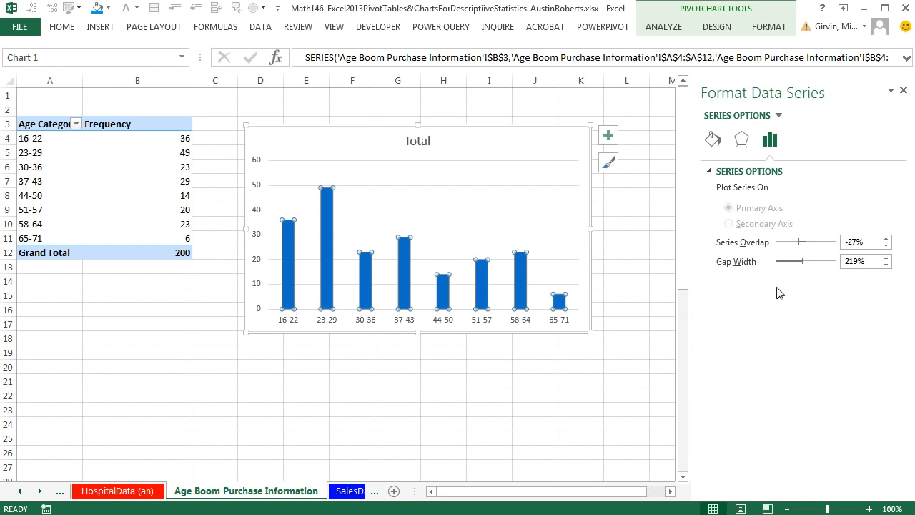
pyautogui.moveTo(803, 261); pyautogui.dragTo(766, 266)
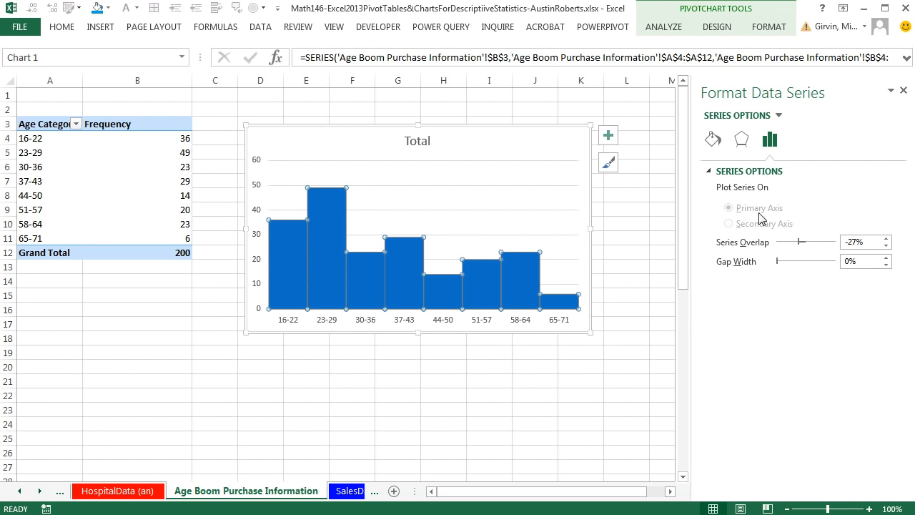
# Step: Vary the histogram column colors by point and give the columns a solid line border
pyautogui.click(714, 140)
pyautogui.click(722, 306)
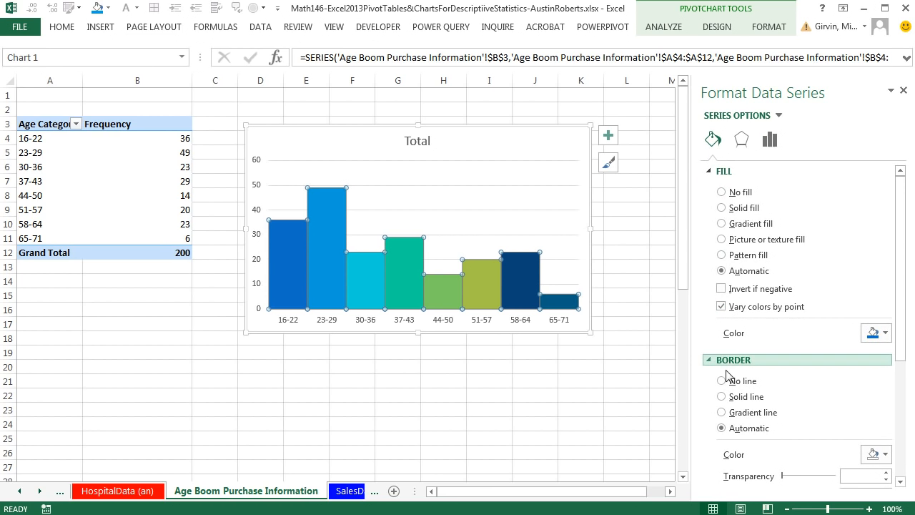
pyautogui.click(721, 397)
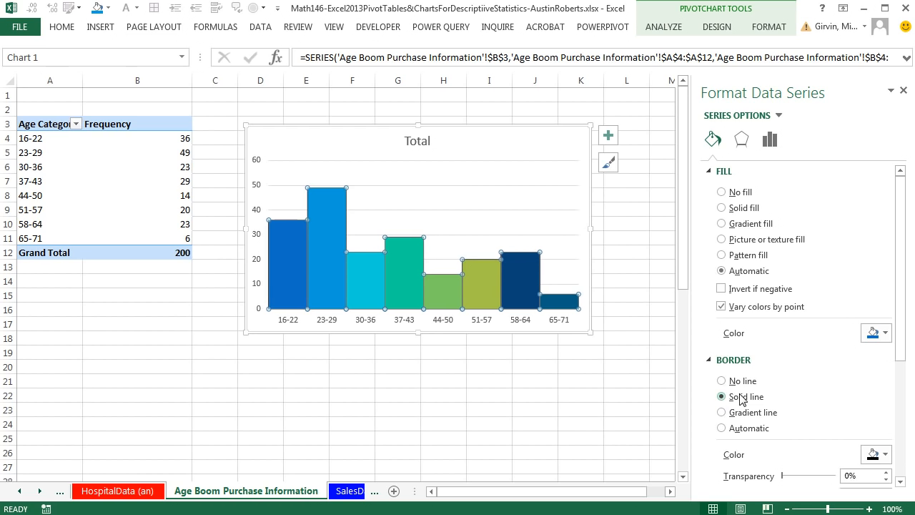
pyautogui.click(885, 457)
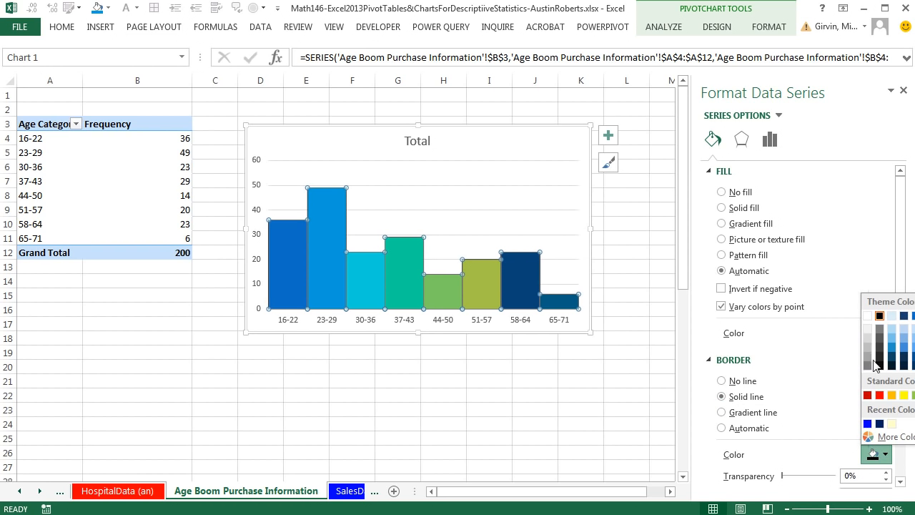
pyautogui.press('Escape')
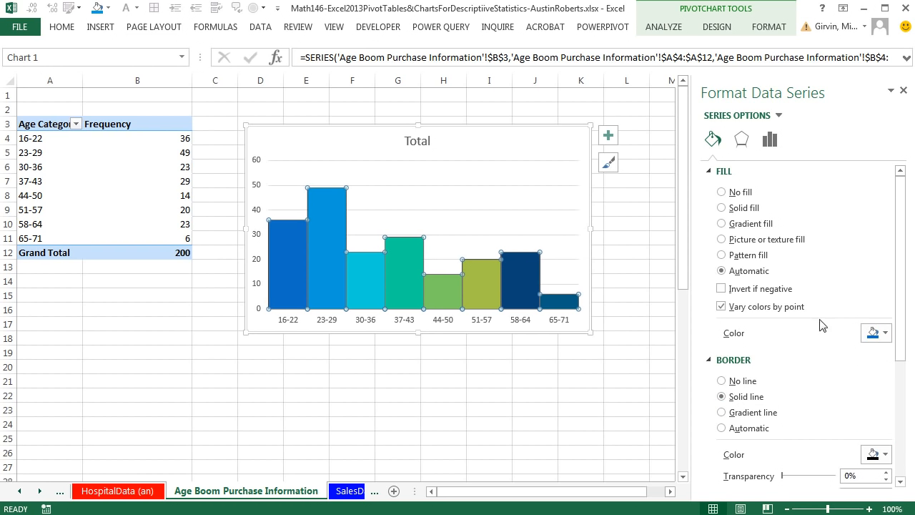
pyautogui.click(400, 377)
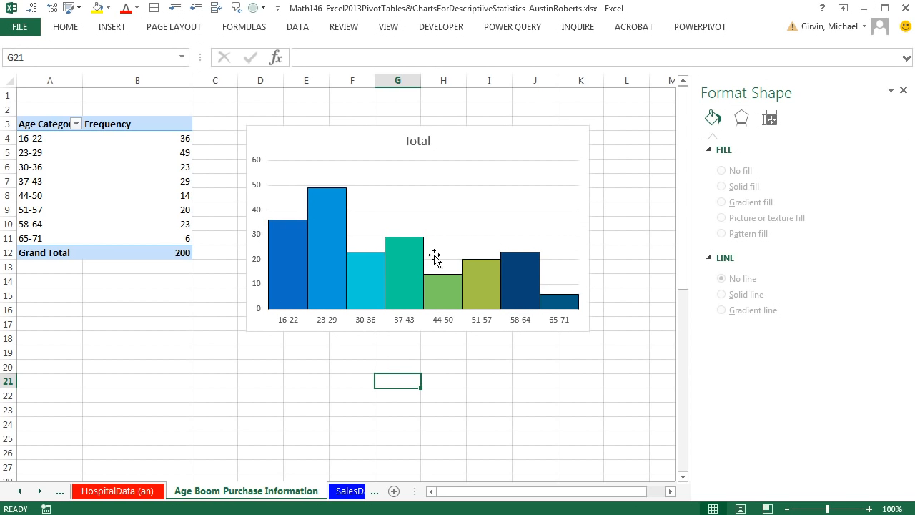
# Step: Add data labels to the age frequency histogram
pyautogui.click(562, 139)
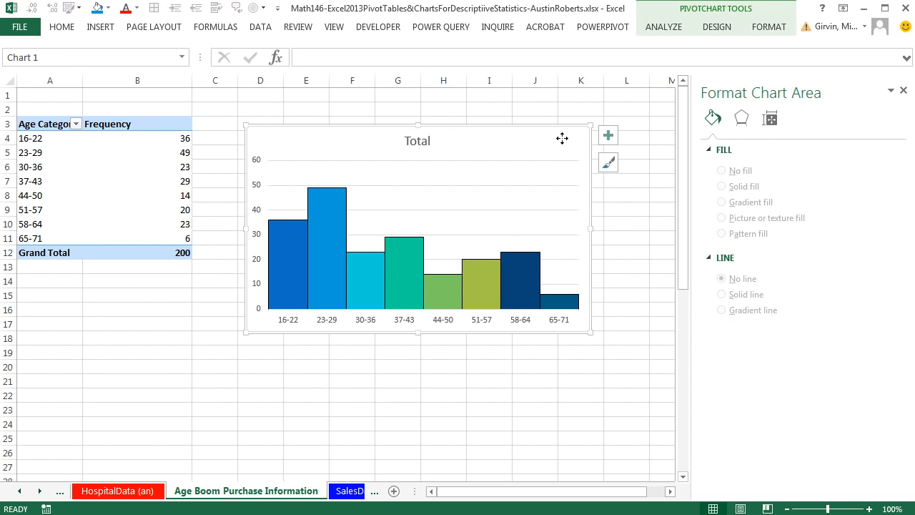
pyautogui.click(608, 138)
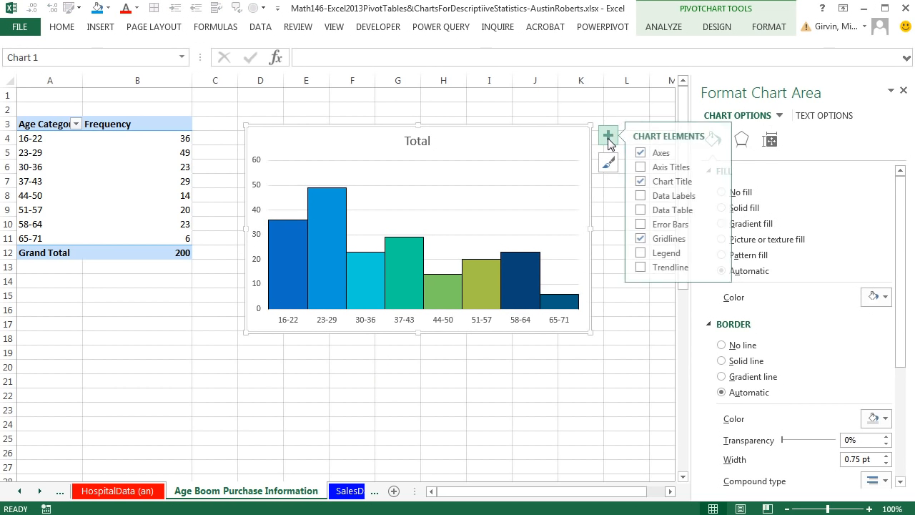
pyautogui.click(643, 195)
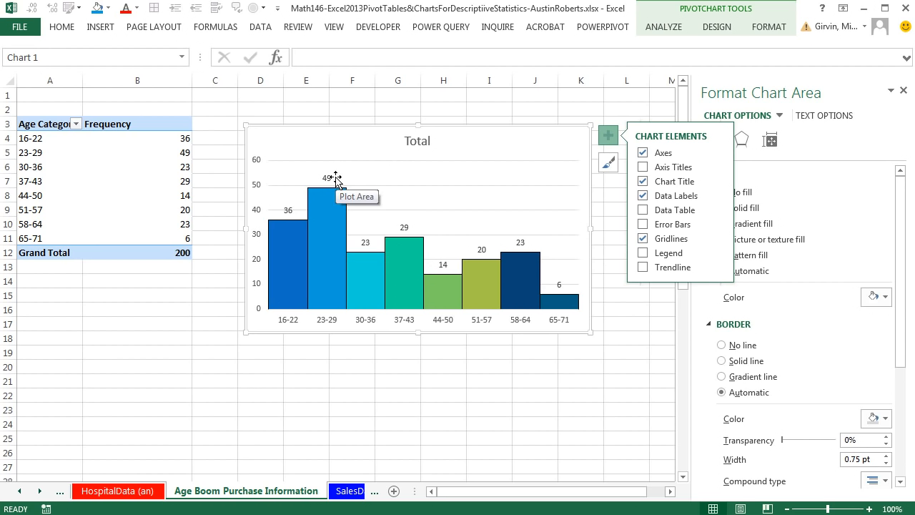
# Step: Delete the histogram's vertical axis and add a horizontal axis title reading "Age Category"
pyautogui.click(255, 166)
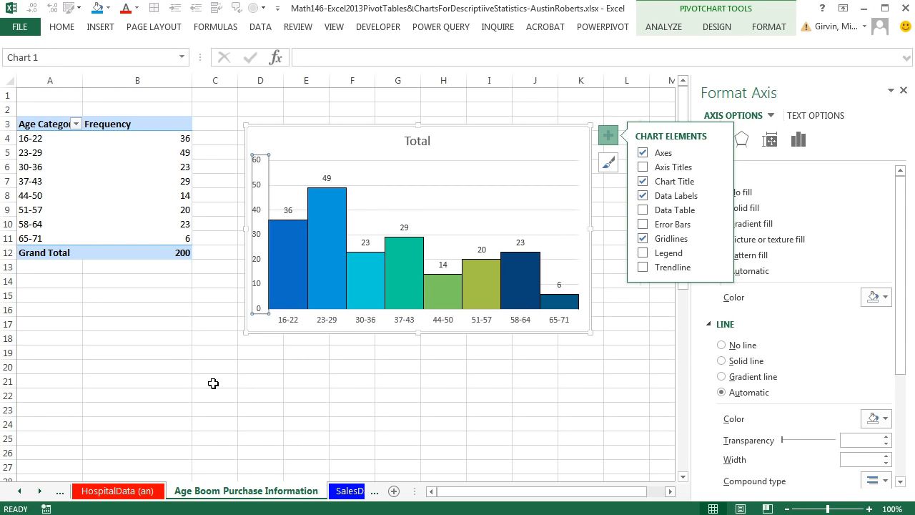
pyautogui.press('Delete')
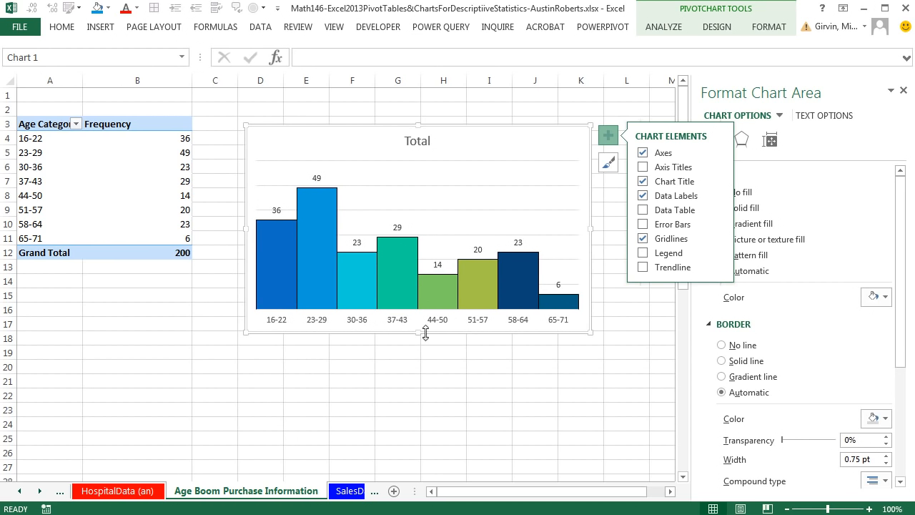
pyautogui.click(607, 143)
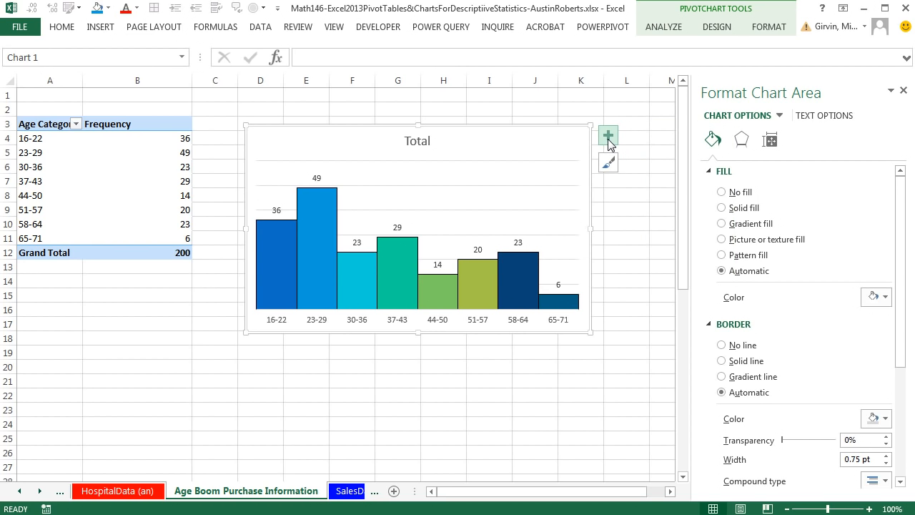
pyautogui.click(608, 141)
pyautogui.click(654, 170)
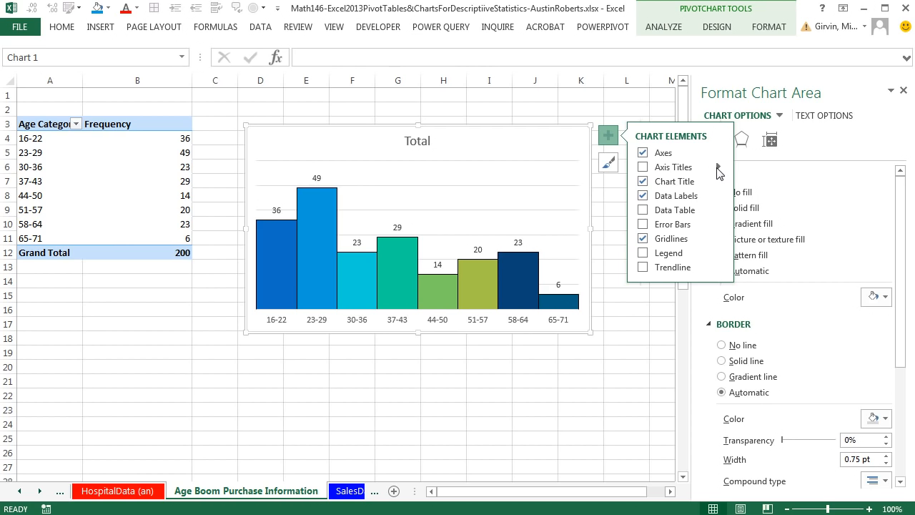
pyautogui.click(718, 168)
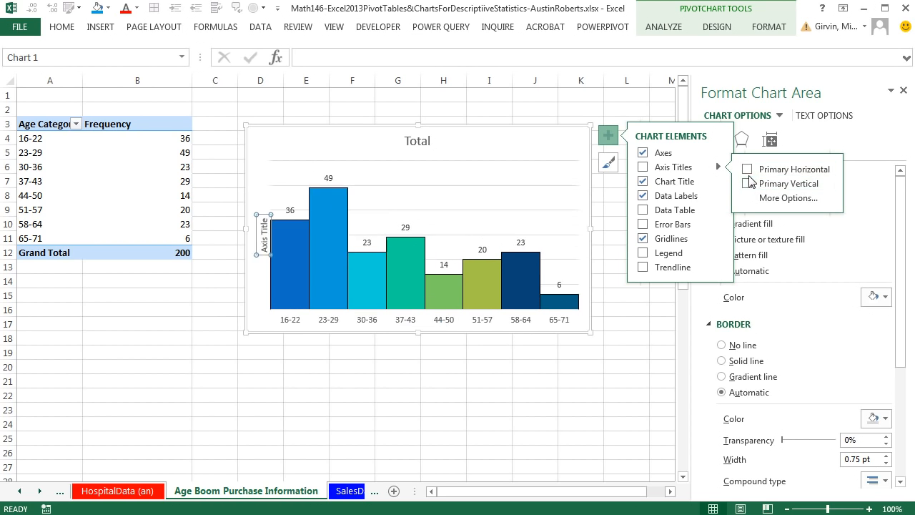
pyautogui.click(748, 171)
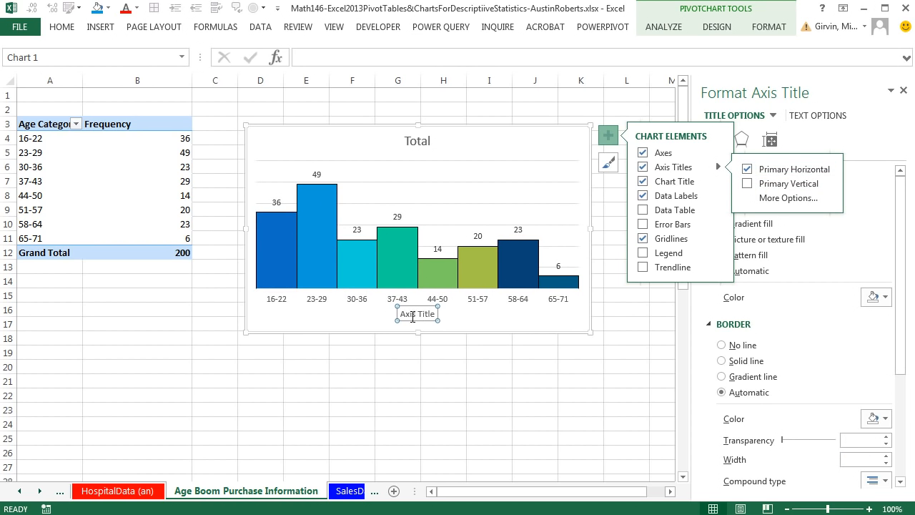
pyautogui.write('Ag')
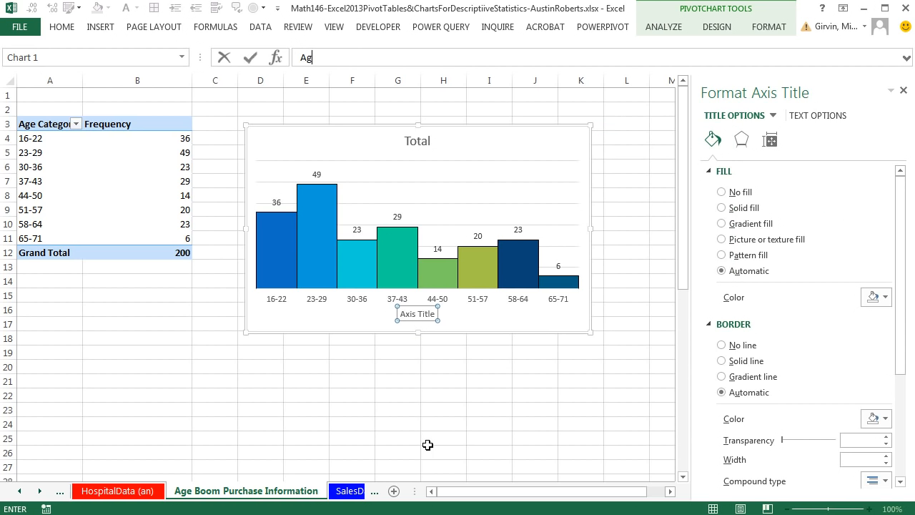
pyautogui.write('e Category')
pyautogui.press('Return')
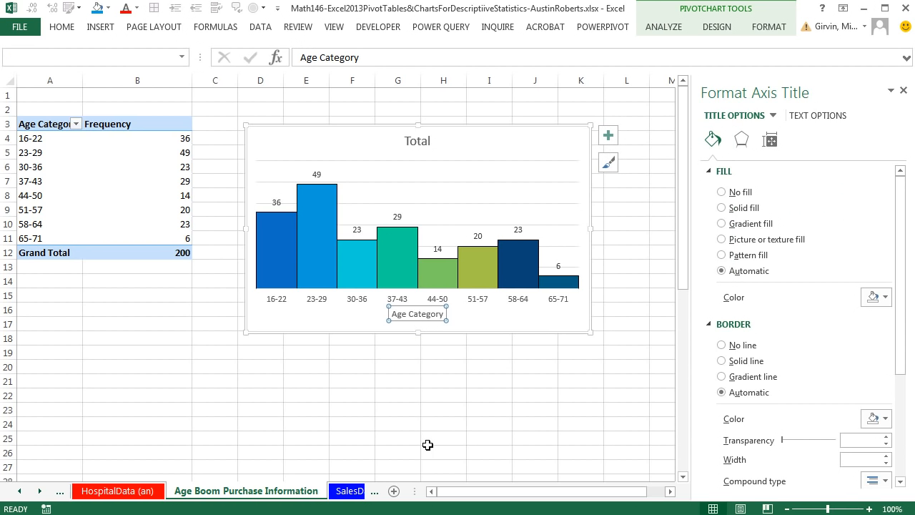
# Step: Change the histogram's chart title to "Count of Purchases by Age Category"
pyautogui.click(414, 143)
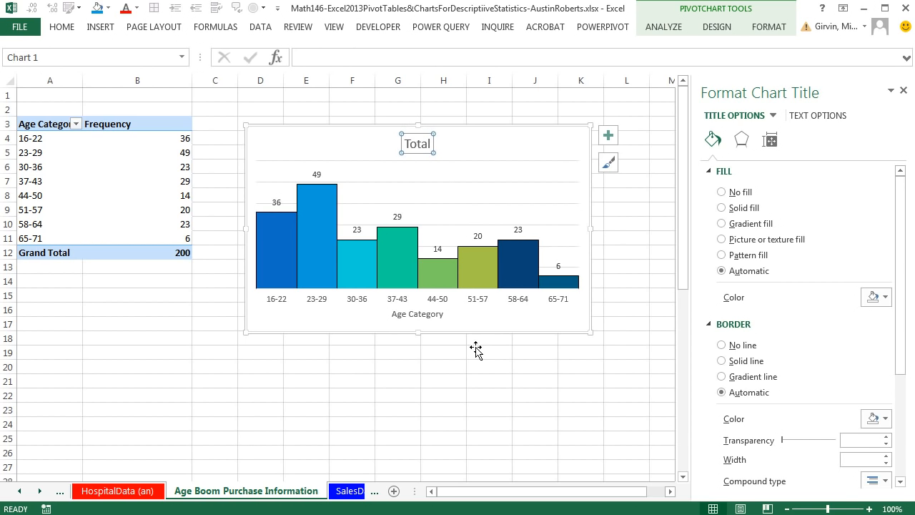
pyautogui.write('Count of Purchases by Age Category')
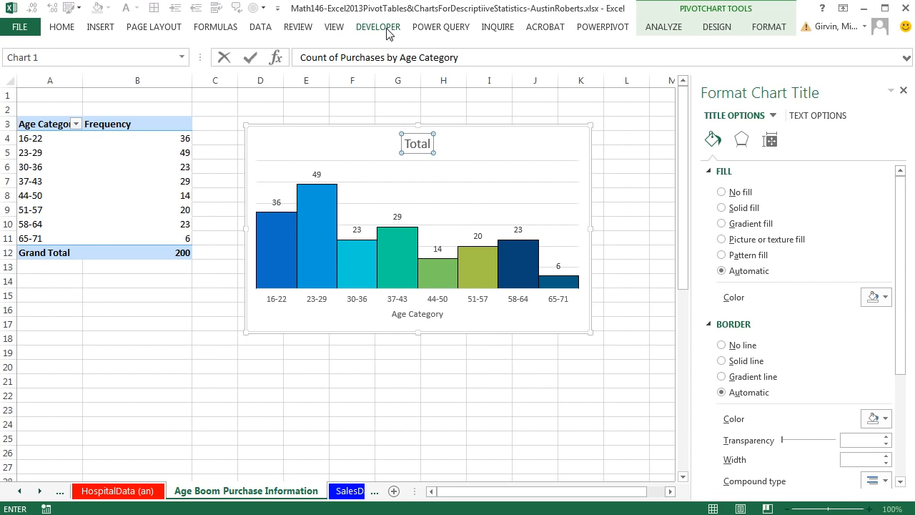
pyautogui.press('Return')
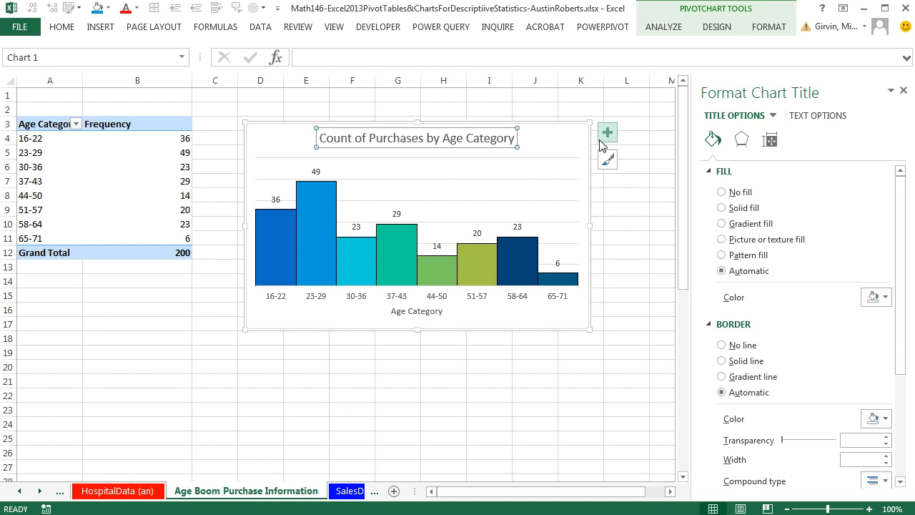
# Step: Delete the histogram's major gridlines and move the chart slightly up and to the left
pyautogui.click(561, 159)
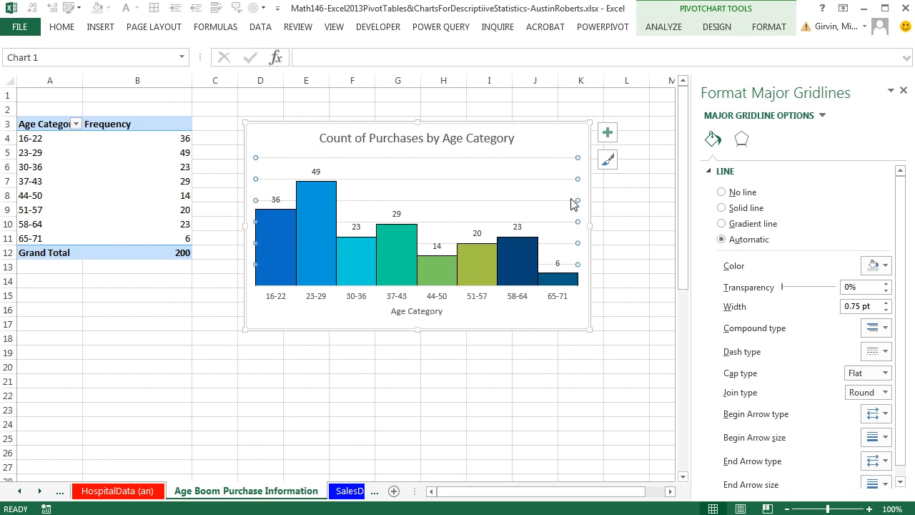
pyautogui.click(550, 159)
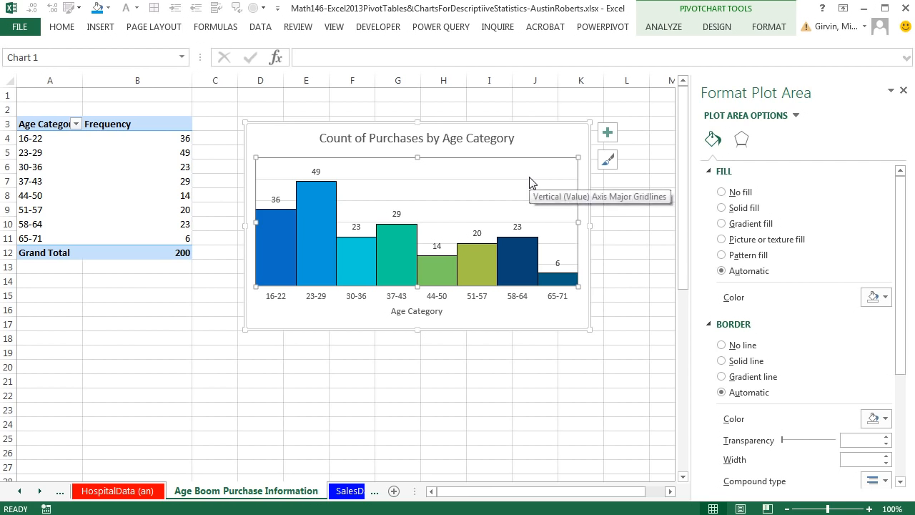
pyautogui.click(544, 180)
pyautogui.press('Delete')
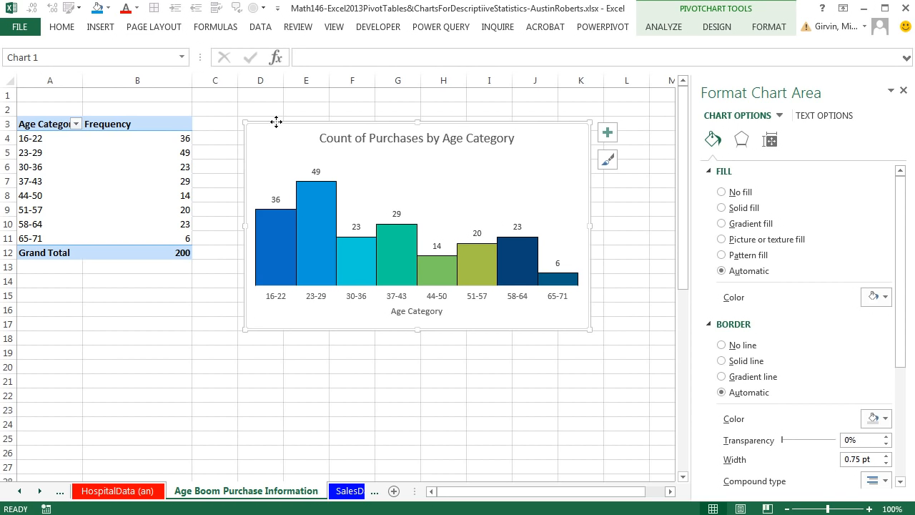
pyautogui.moveTo(276, 123)
pyautogui.mouseDown()
pyautogui.moveTo(284, 122)
pyautogui.moveTo(271, 115)
pyautogui.mouseUp()
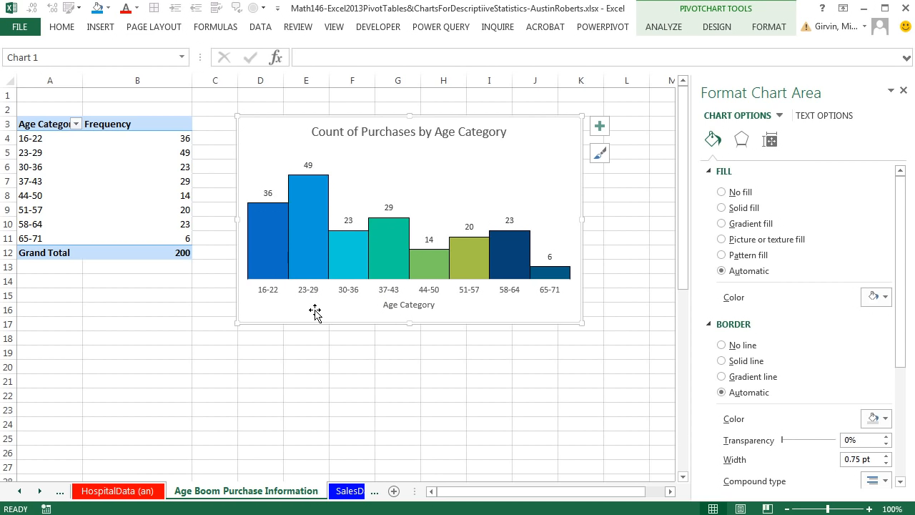
# Step: Create a PivotTable on a new worksheet from the SalesData sheet's range A1:K201
pyautogui.moveTo(311, 189)
pyautogui.click(39, 491)
pyautogui.click(39, 491)
pyautogui.click(105, 494)
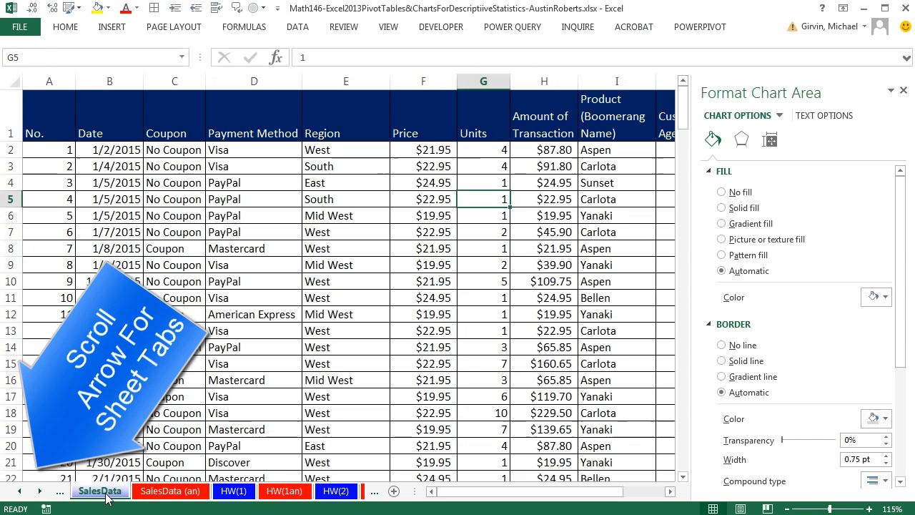
pyautogui.click(527, 140)
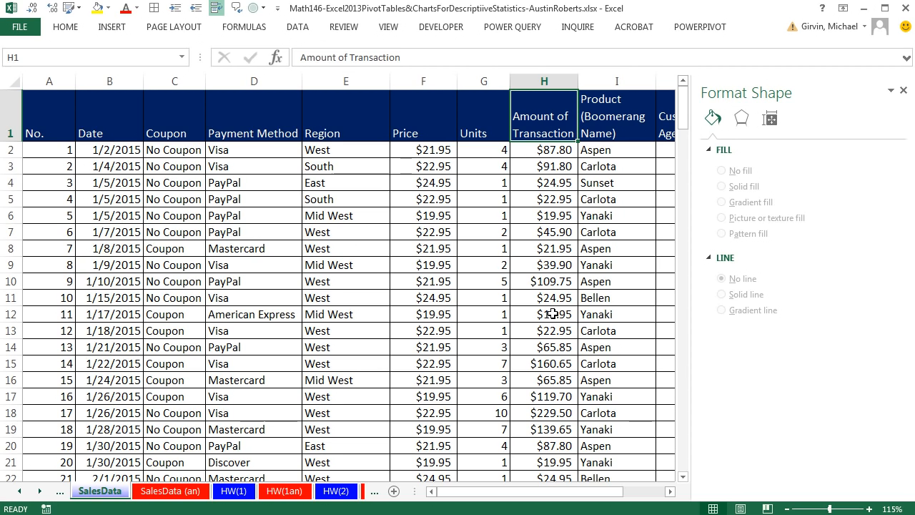
pyautogui.click(552, 154)
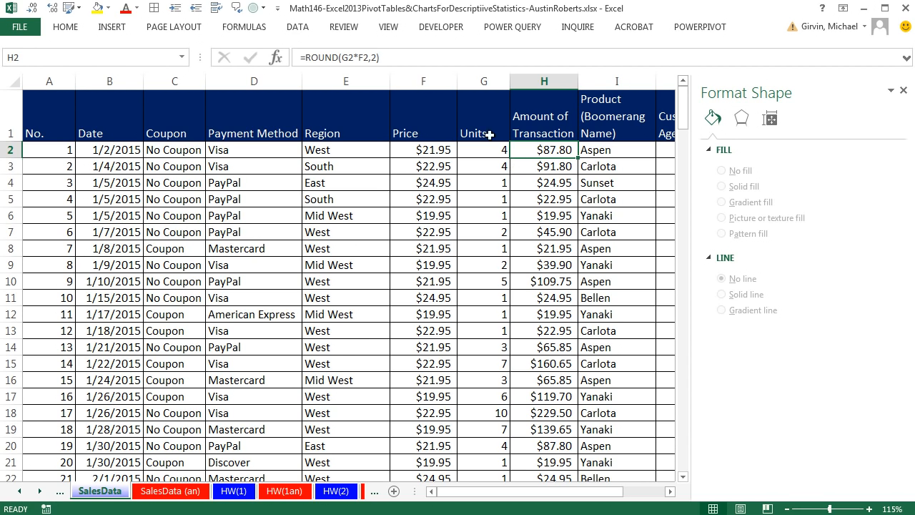
pyautogui.click(112, 27)
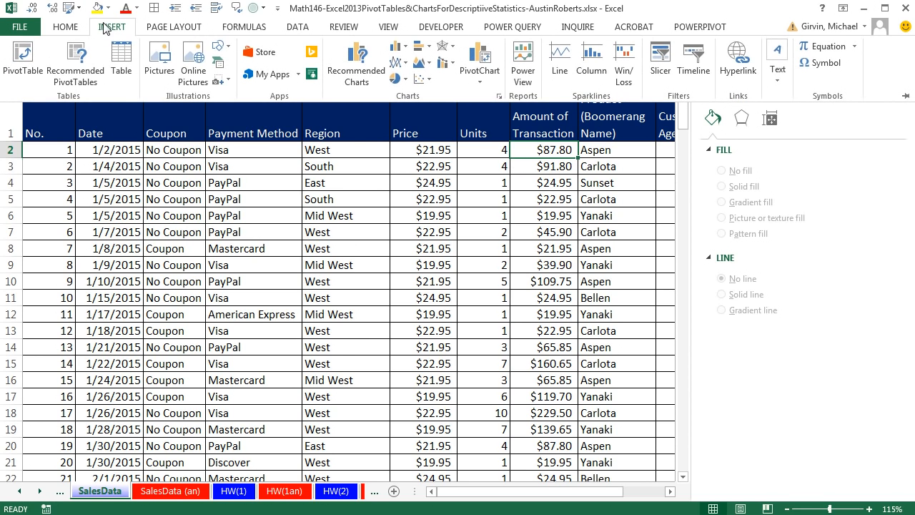
pyautogui.click(23, 61)
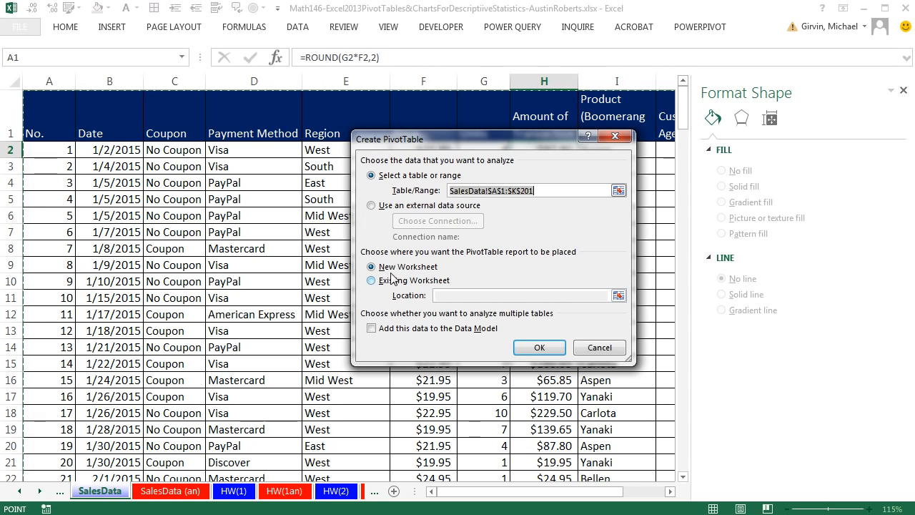
pyautogui.click(540, 349)
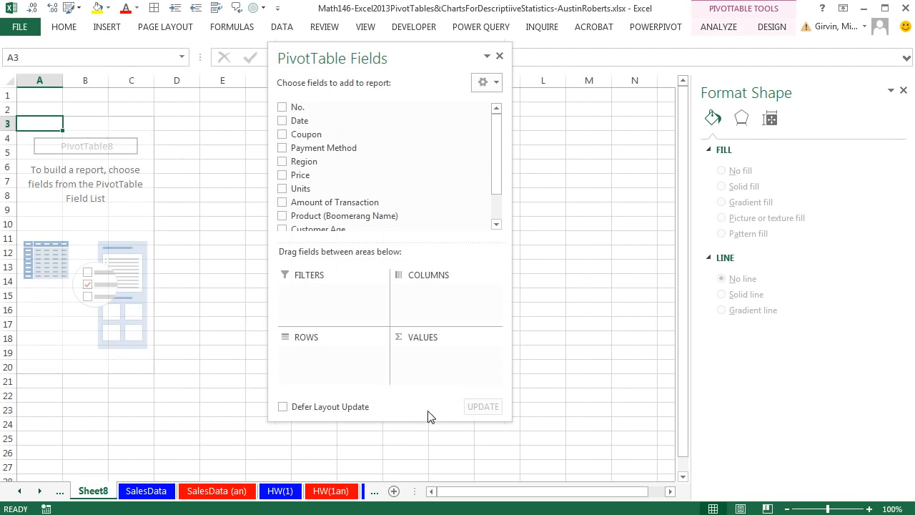
# Step: Rename the new PivotTable sheet as "Frequency For Sales Categories"
pyautogui.doubleClick(95, 493)
pyautogui.write('Frequency For Sales Categories')
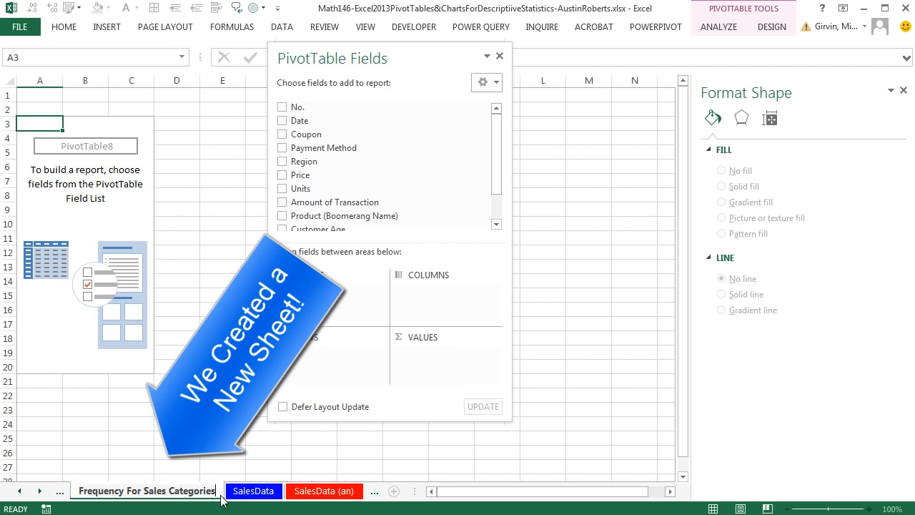
pyautogui.press('Return')
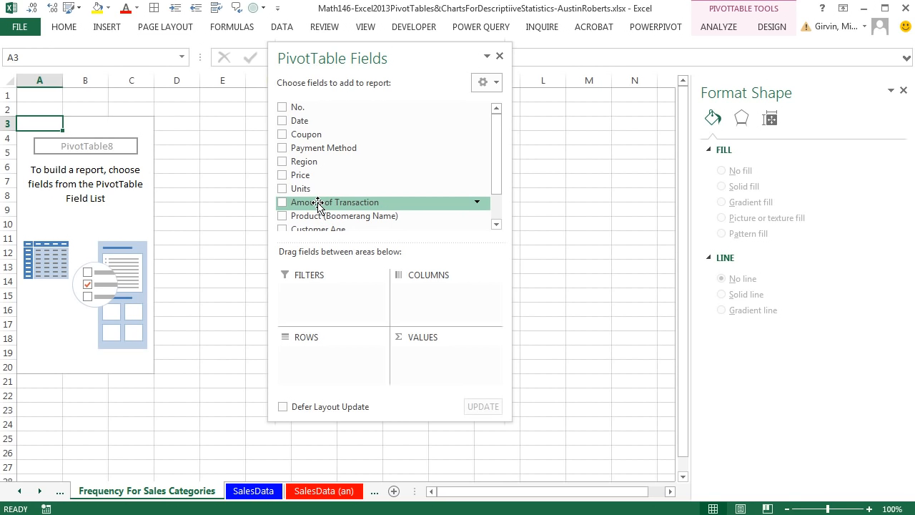
# Step: Add Amount of Transaction as the PivotTable's row field and group it from 0 to 300 in intervals of 25
pyautogui.moveTo(318, 203); pyautogui.dragTo(313, 363)
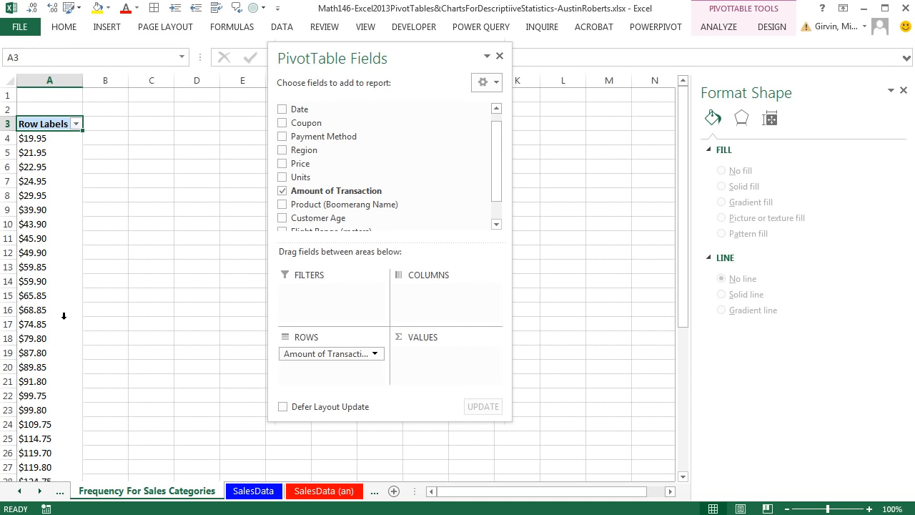
pyautogui.rightClick(41, 153)
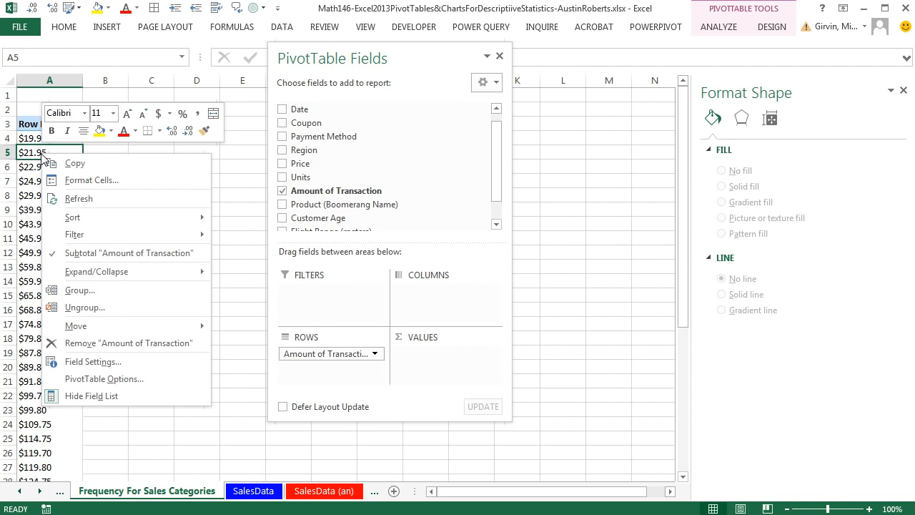
pyautogui.click(66, 295)
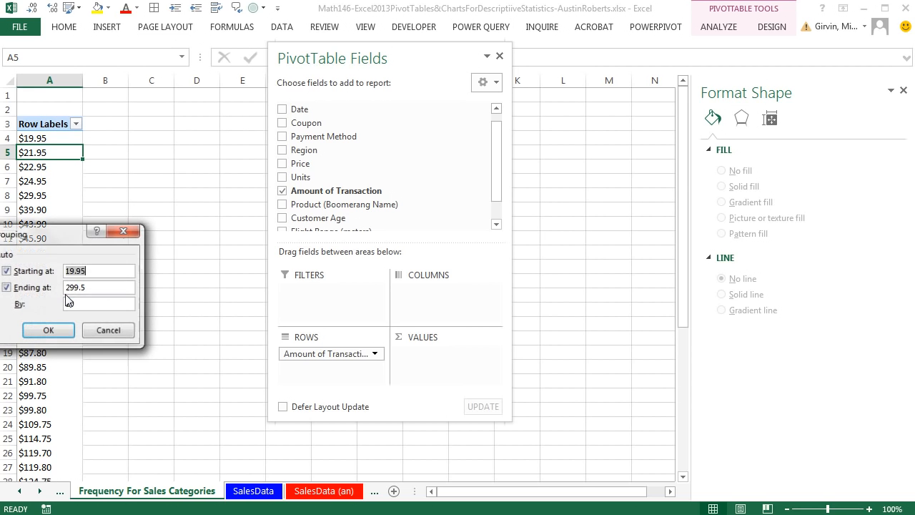
pyautogui.moveTo(51, 233); pyautogui.dragTo(136, 189)
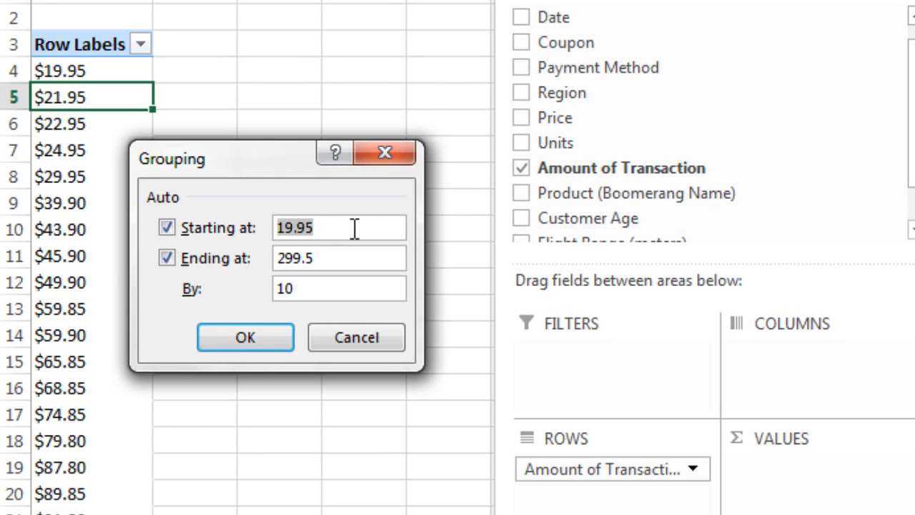
pyautogui.write('0')
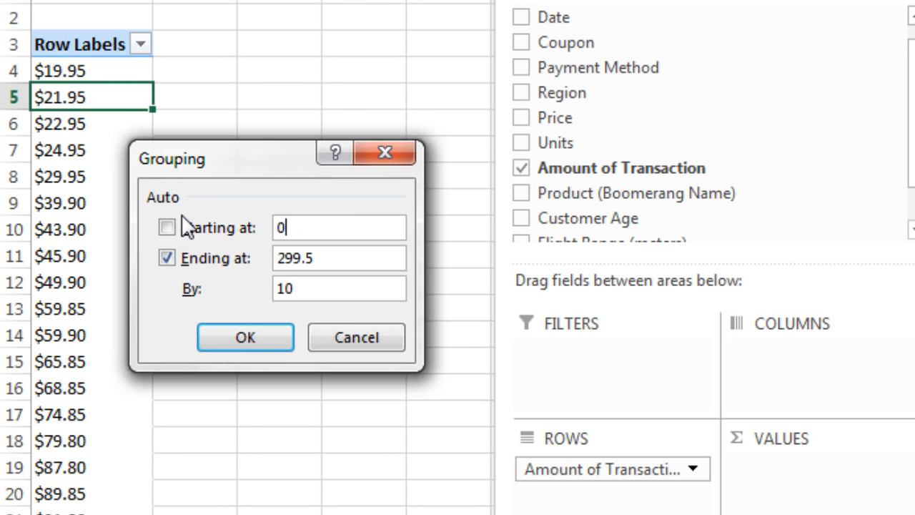
pyautogui.press('Tab')
pyautogui.press('Tab')
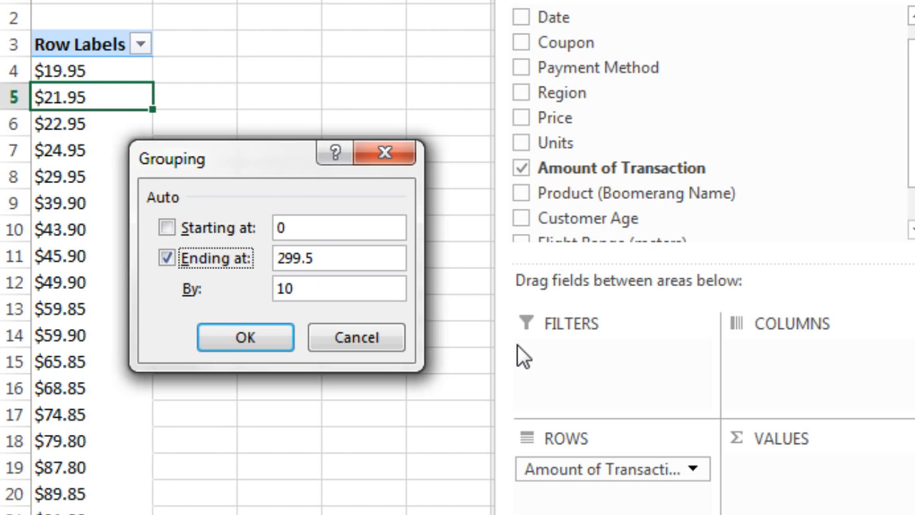
pyautogui.write('300')
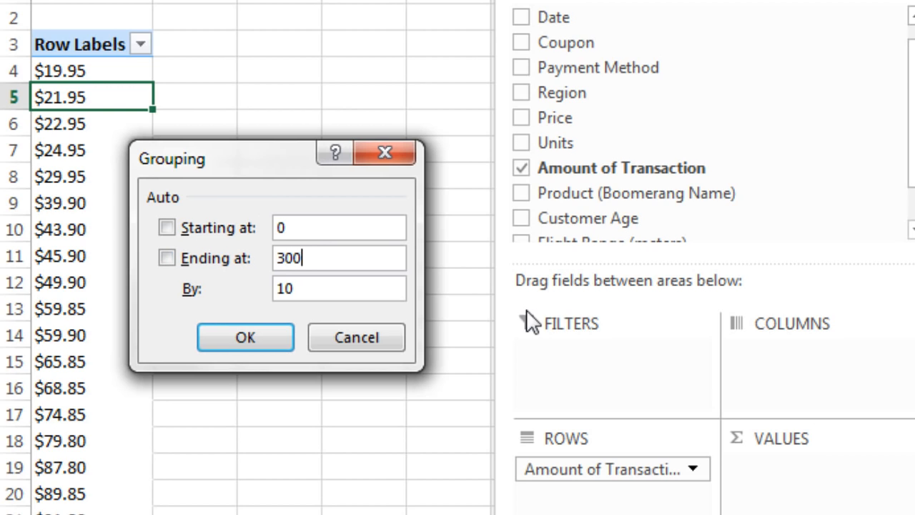
pyautogui.press('Tab')
pyautogui.write('25')
pyautogui.click(254, 338)
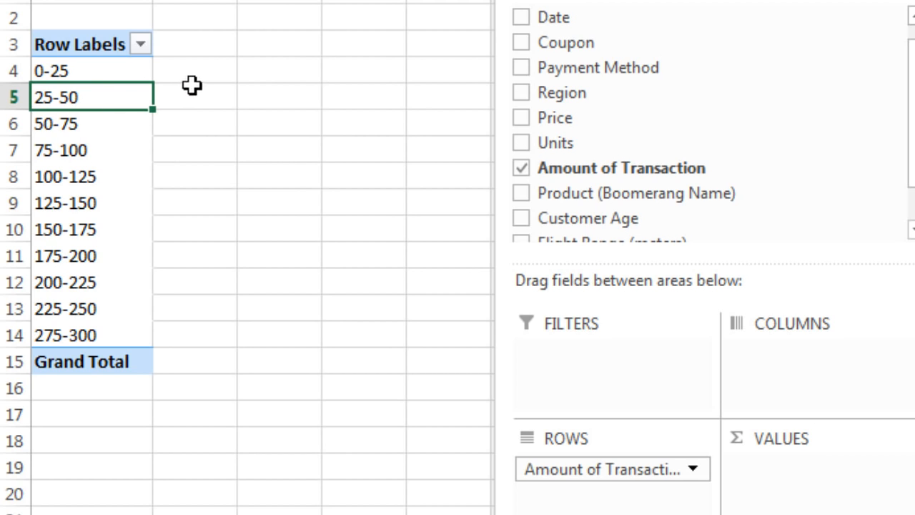
pyautogui.click(121, 70)
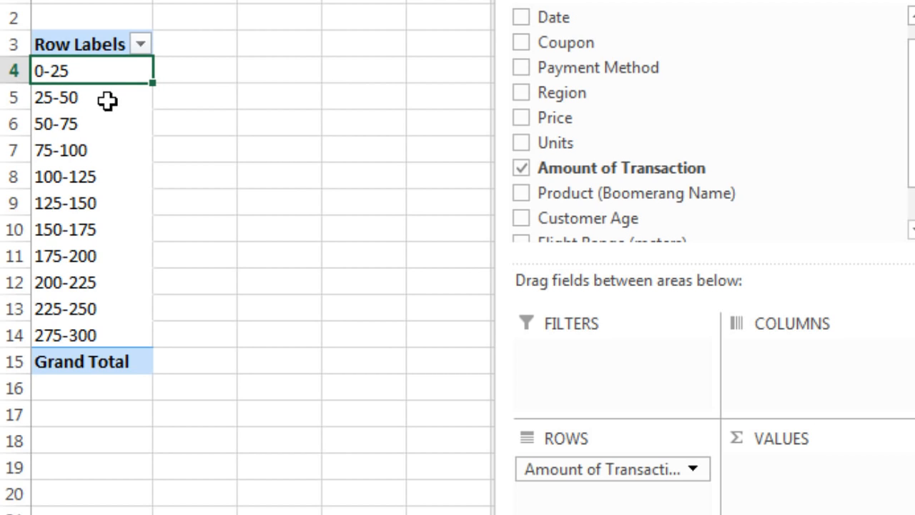
pyautogui.click(107, 98)
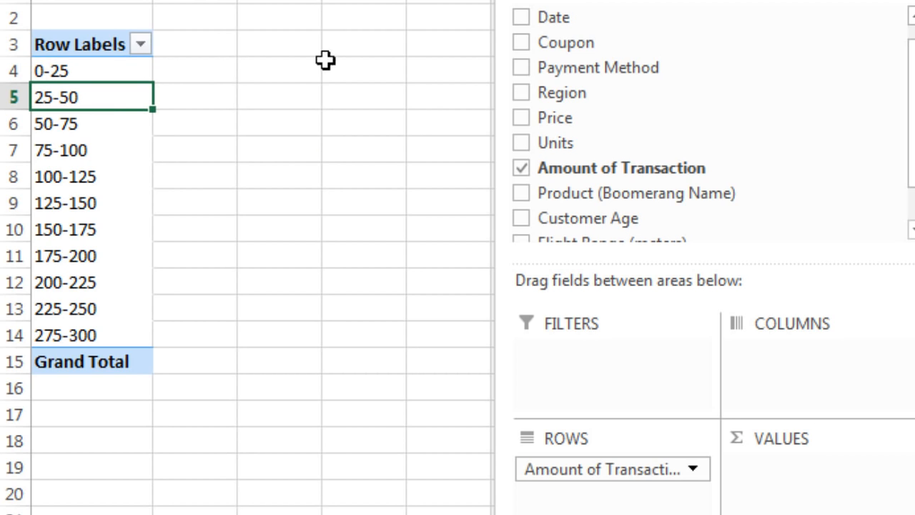
pyautogui.moveTo(96, 74); pyautogui.dragTo(143, 344)
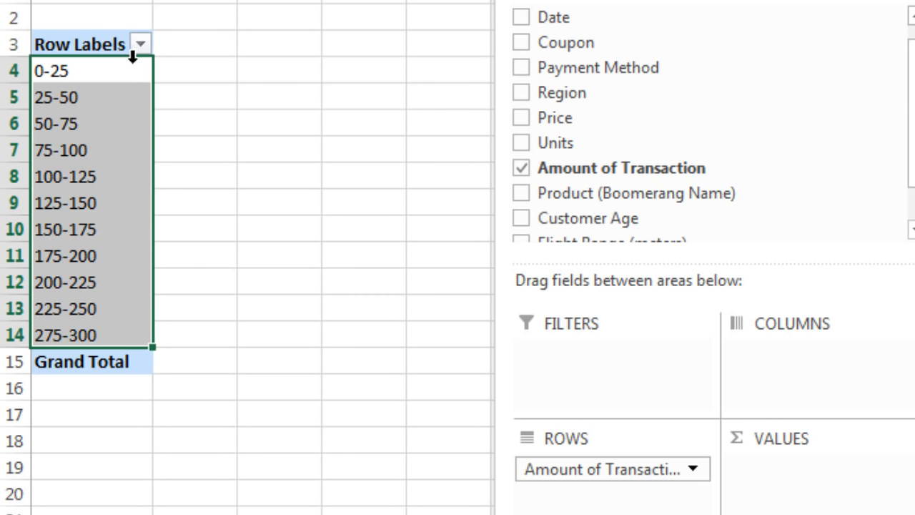
pyautogui.click(119, 98)
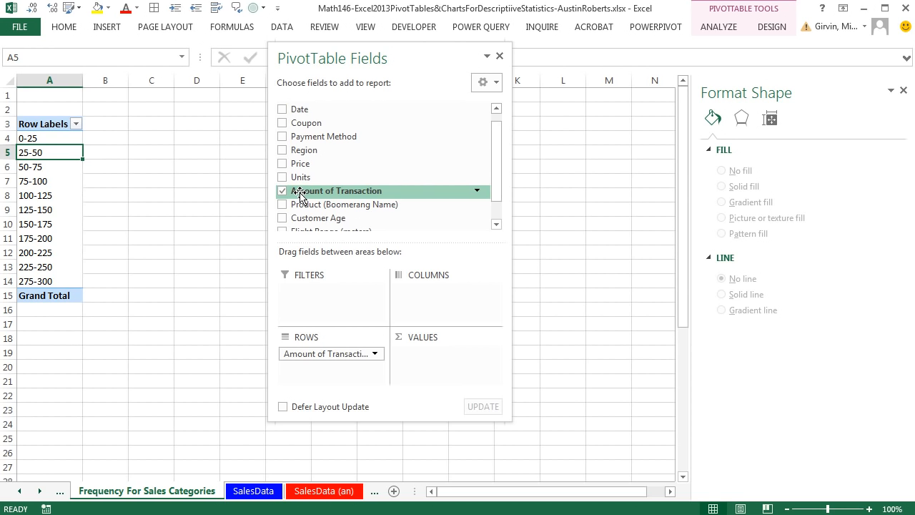
# Step: Add Amount of Transaction to the PivotTable's values as a count and move the field list away from the table
pyautogui.moveTo(300, 195); pyautogui.dragTo(449, 366)
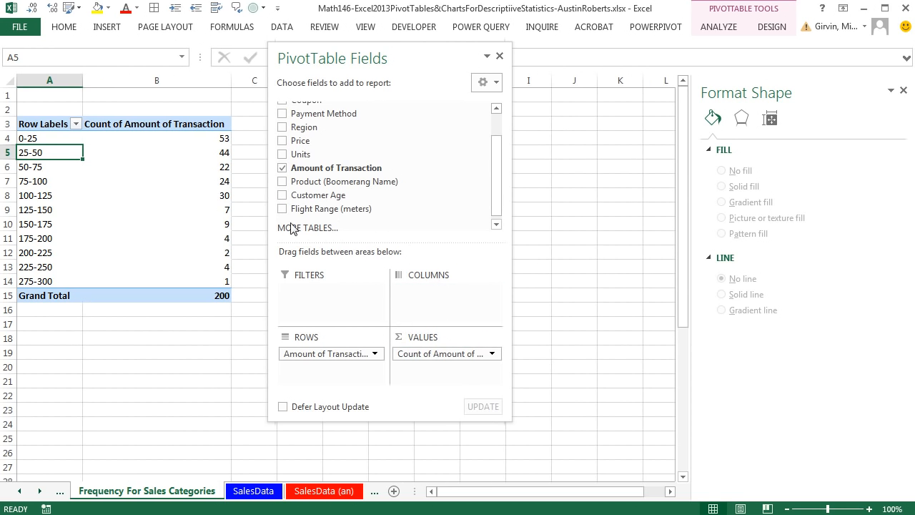
pyautogui.click(43, 138)
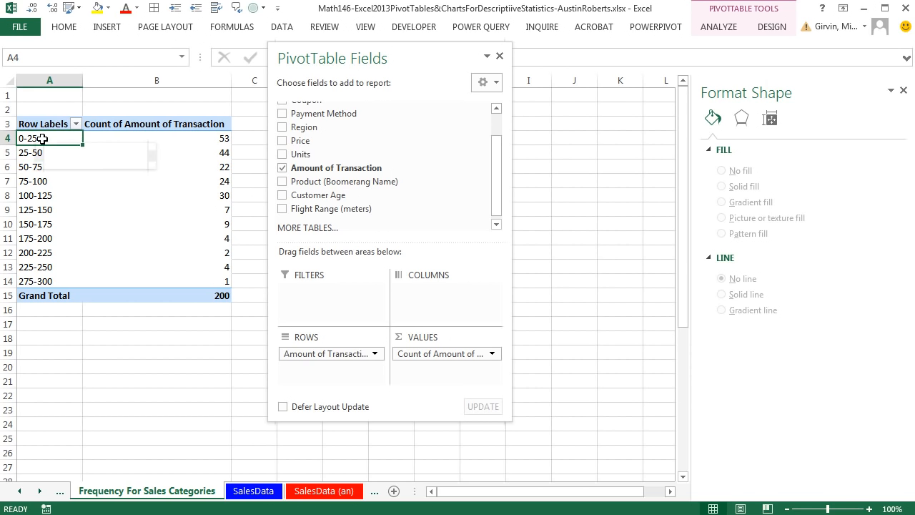
pyautogui.click(199, 139)
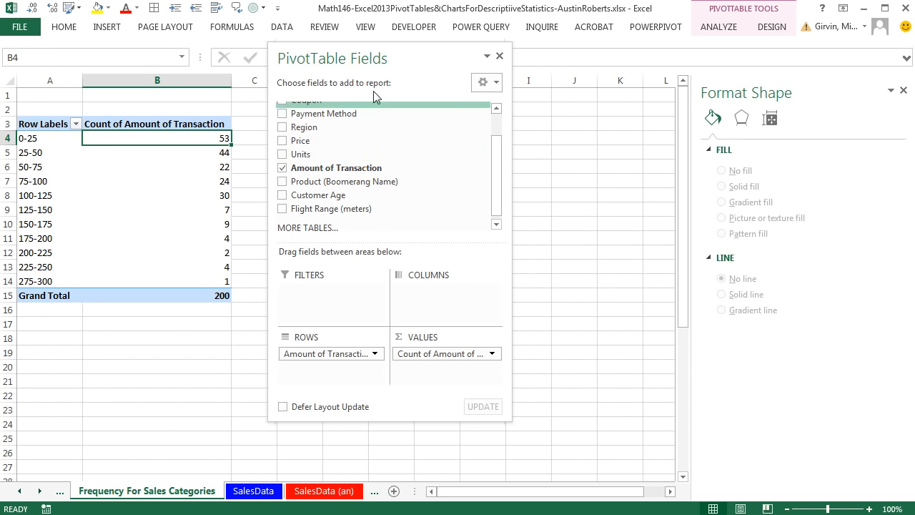
pyautogui.moveTo(408, 65); pyautogui.dragTo(528, 75)
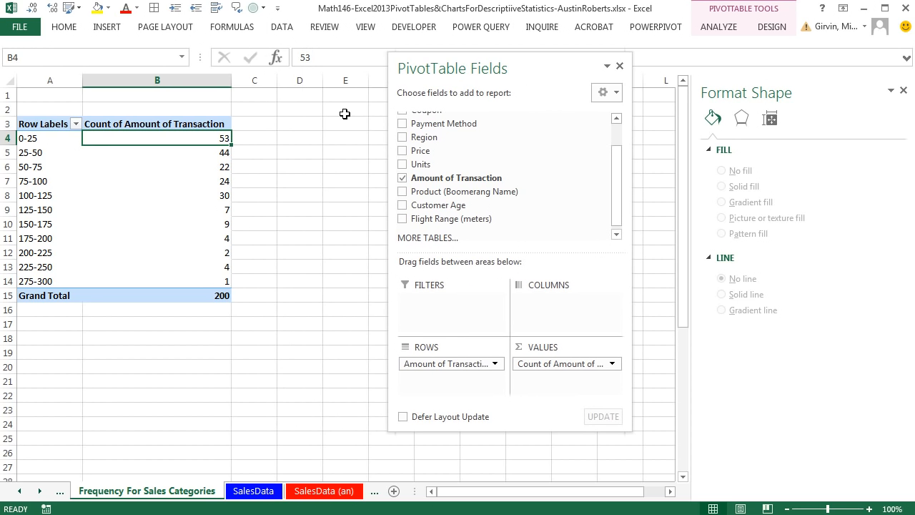
# Step: Rename the PivotTable headers as "Sales Category" and "Frequency", widening column A and narrowing column B to suit
pyautogui.click(42, 125)
pyautogui.moveTo(186, 211)
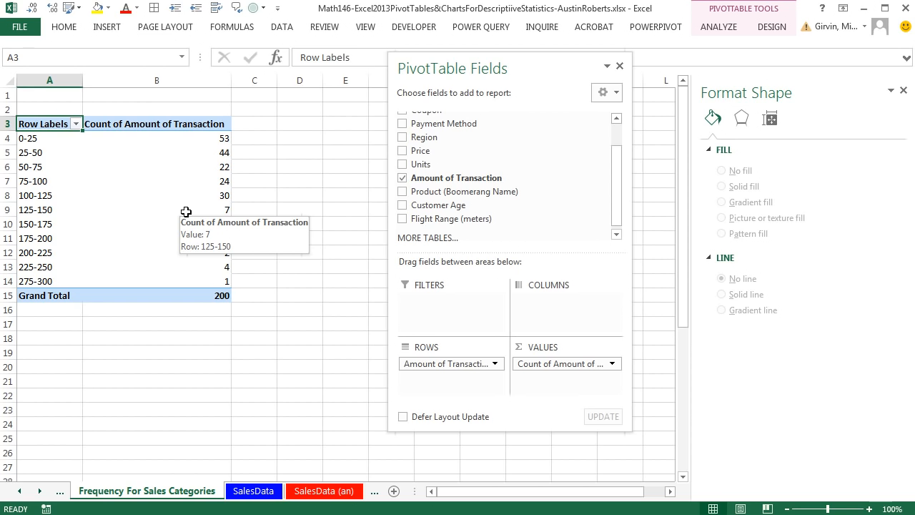
pyautogui.write('Sales Category')
pyautogui.press('Tab')
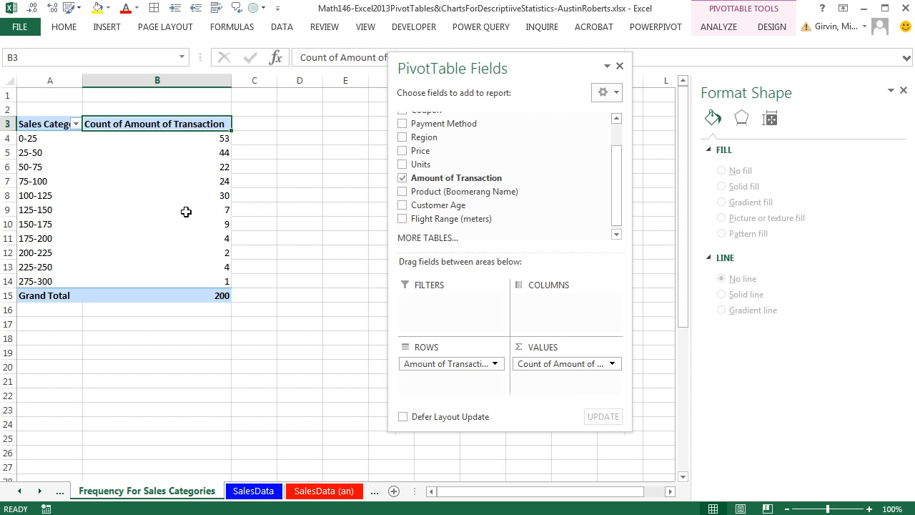
pyautogui.write('Freque')
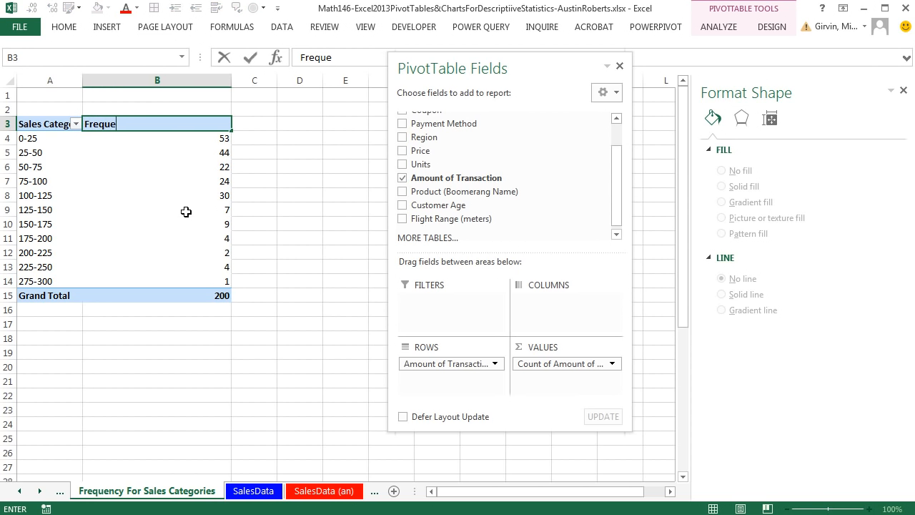
pyautogui.write('ncy')
pyautogui.press('Return')
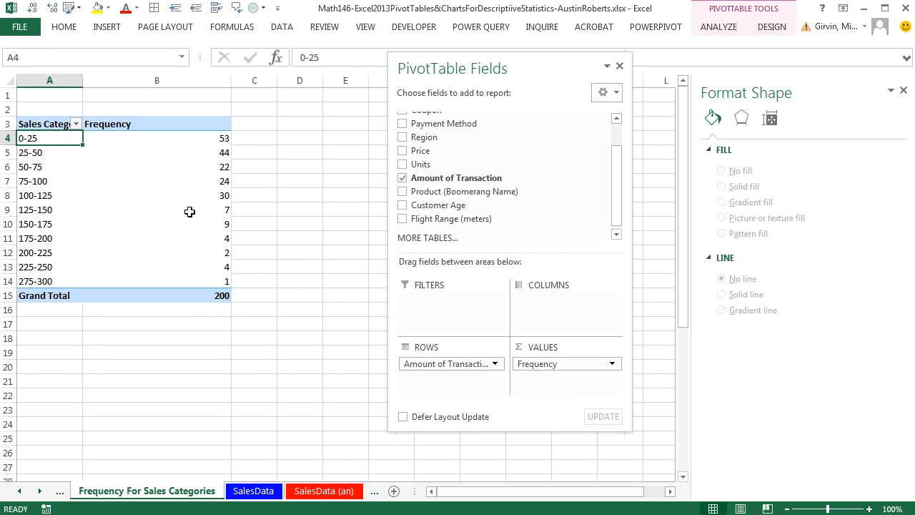
pyautogui.moveTo(82, 80); pyautogui.dragTo(101, 81)
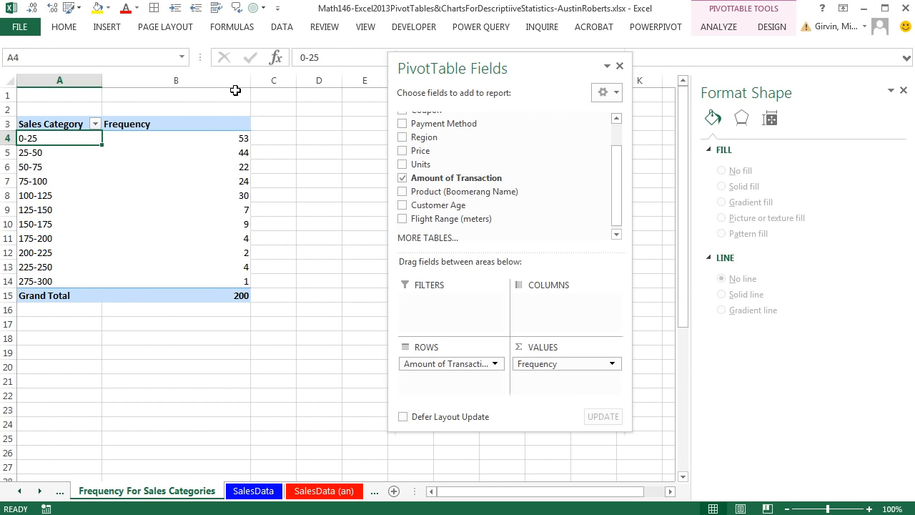
pyautogui.moveTo(252, 83); pyautogui.dragTo(175, 81)
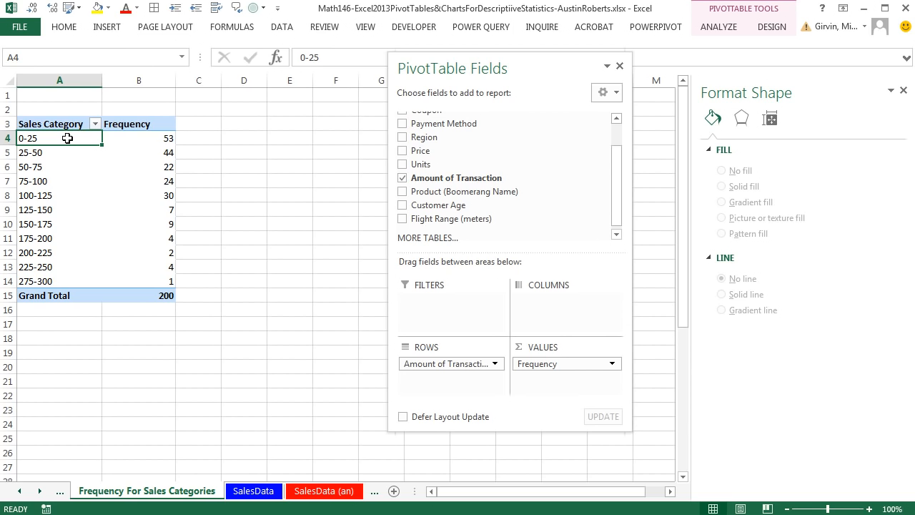
# Step: Insert a 2-D clustered column PivotChart from the frequency table, move it up over the table, and close the field list
pyautogui.click(111, 32)
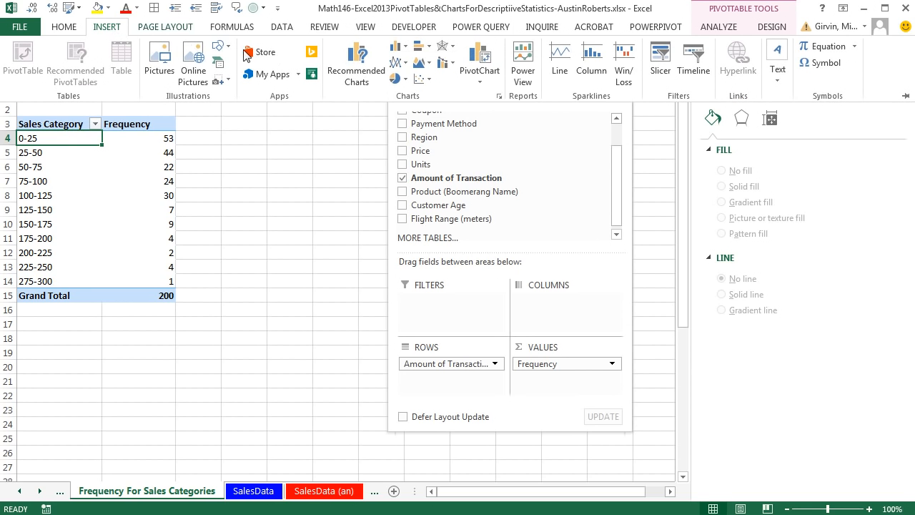
pyautogui.click(398, 46)
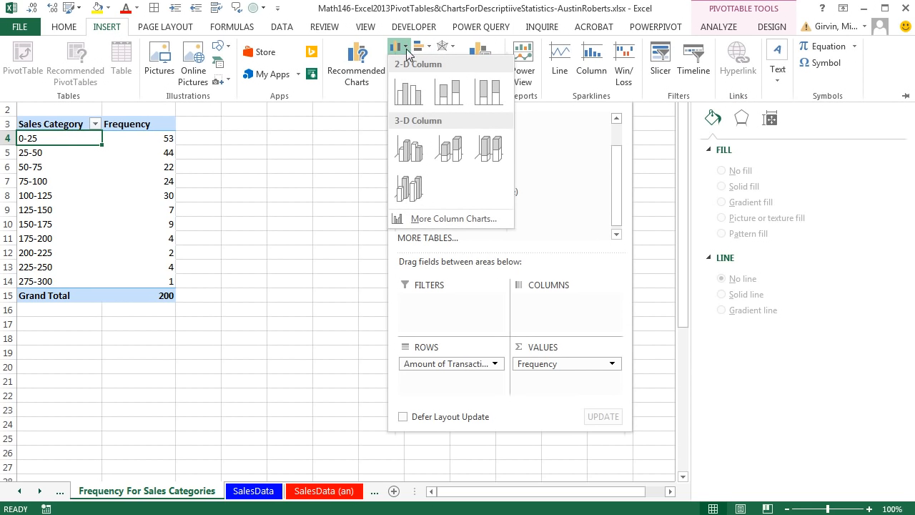
pyautogui.click(410, 100)
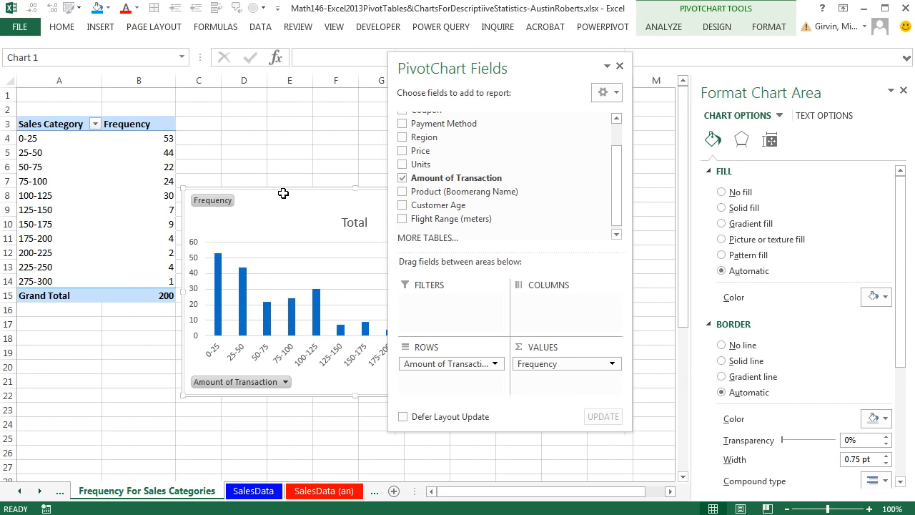
pyautogui.moveTo(280, 196); pyautogui.dragTo(174, 125)
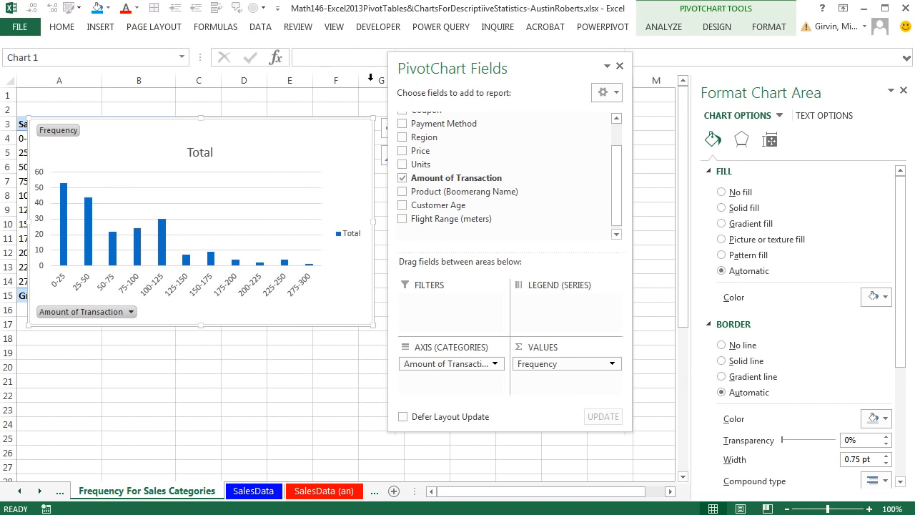
pyautogui.click(620, 66)
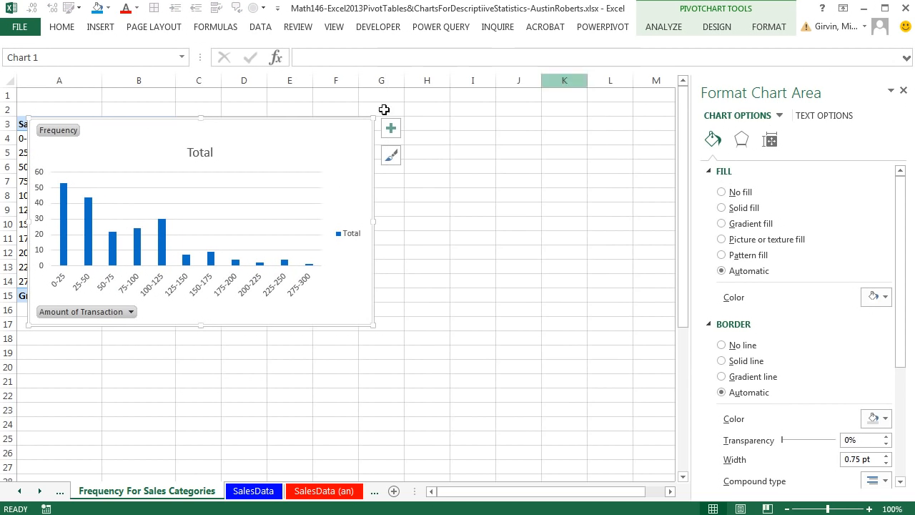
# Step: Hide all field buttons on the PivotChart and delete its legend
pyautogui.rightClick(73, 133)
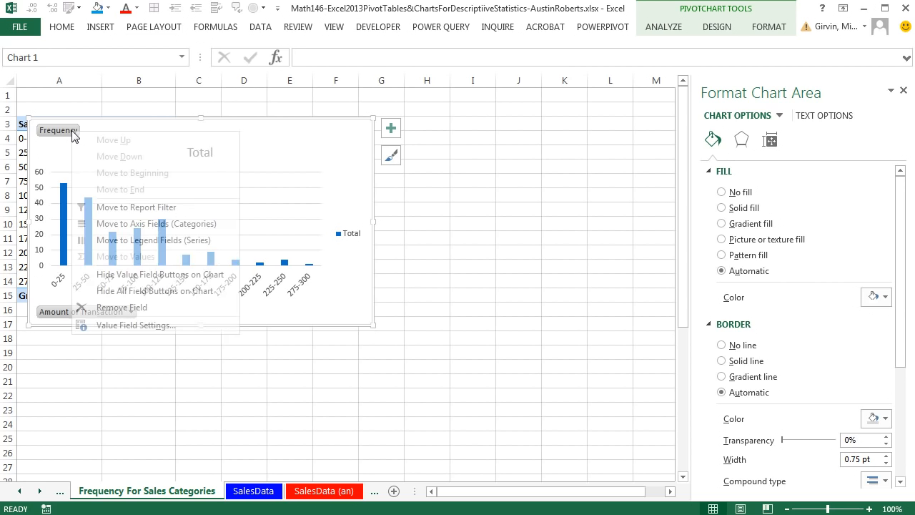
pyautogui.click(146, 291)
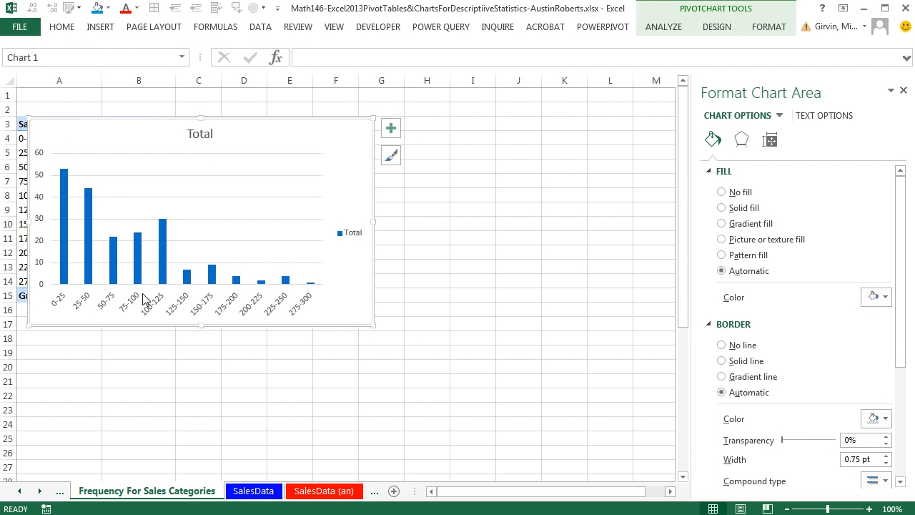
pyautogui.click(351, 230)
pyautogui.press('Delete')
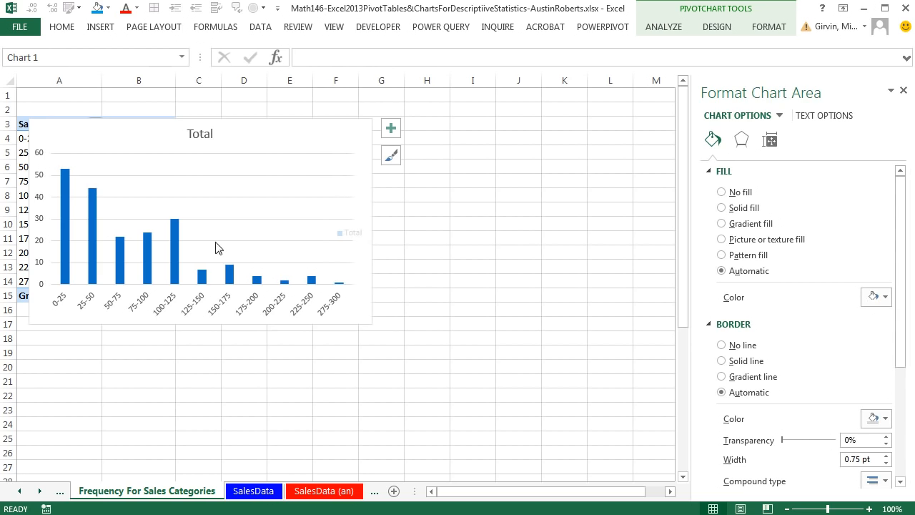
# Step: Set the gap width of the frequency columns to 0%
pyautogui.click(180, 247)
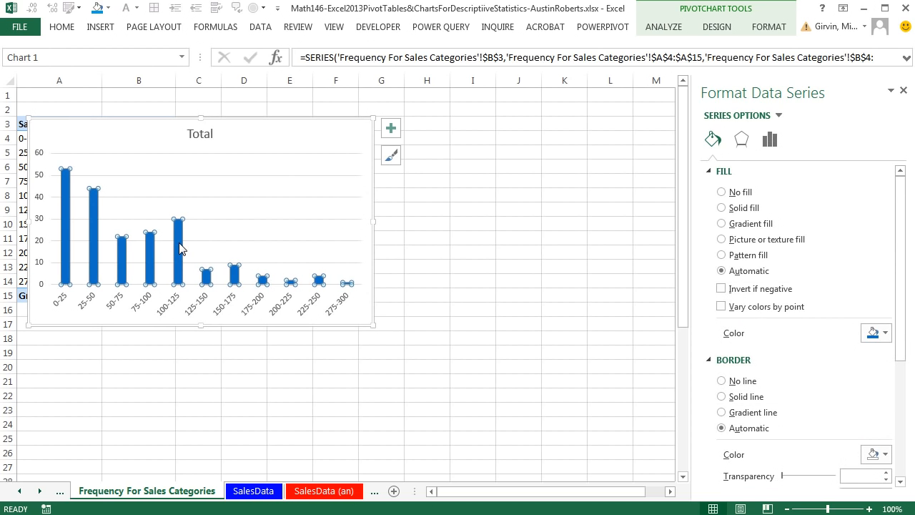
pyautogui.hotkey('ctrl', '1')
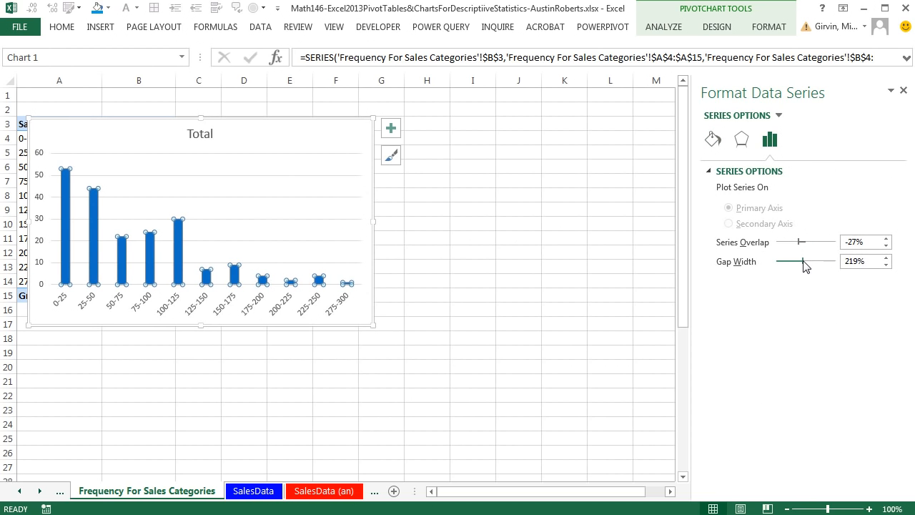
pyautogui.moveTo(802, 261); pyautogui.dragTo(752, 272)
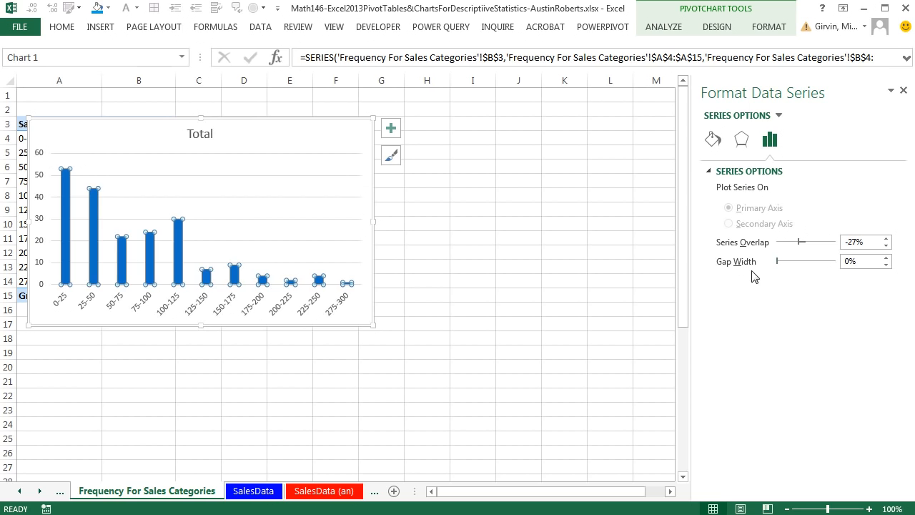
# Step: Vary the column colors by point and give the columns a solid black border line
pyautogui.click(713, 138)
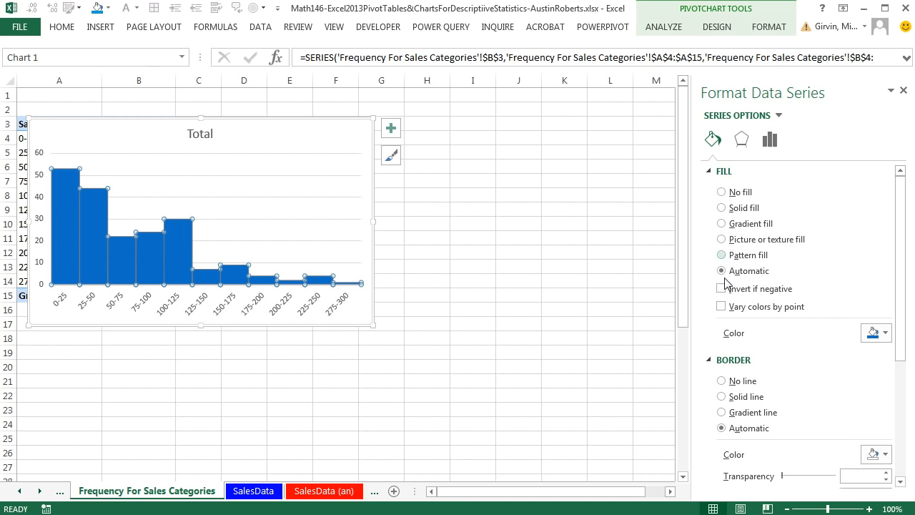
pyautogui.click(723, 397)
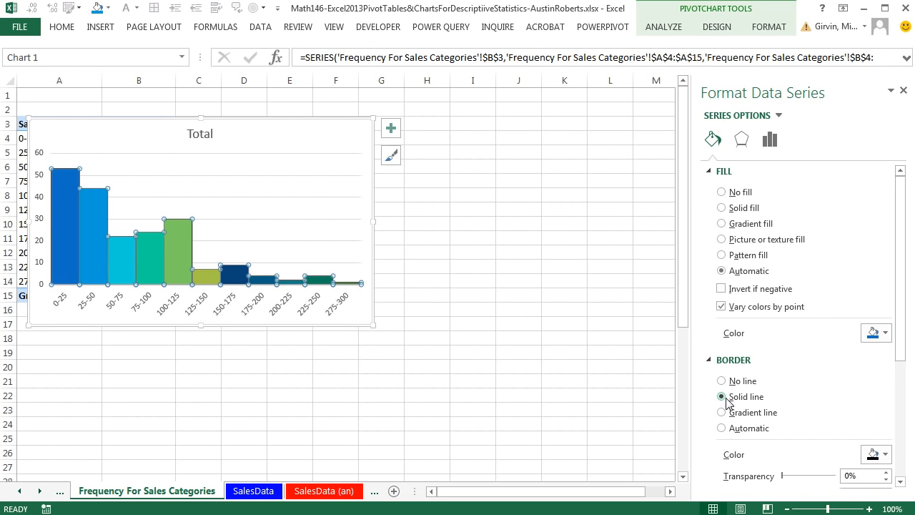
pyautogui.click(469, 336)
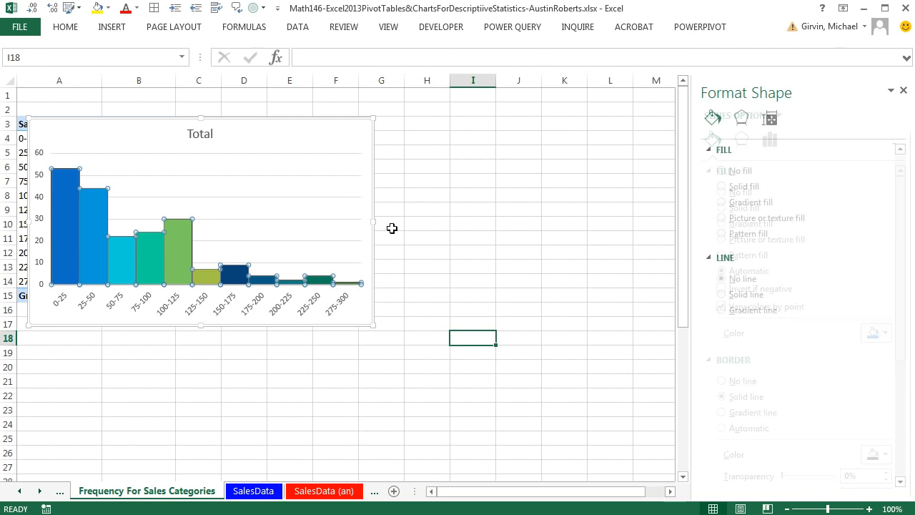
pyautogui.click(327, 133)
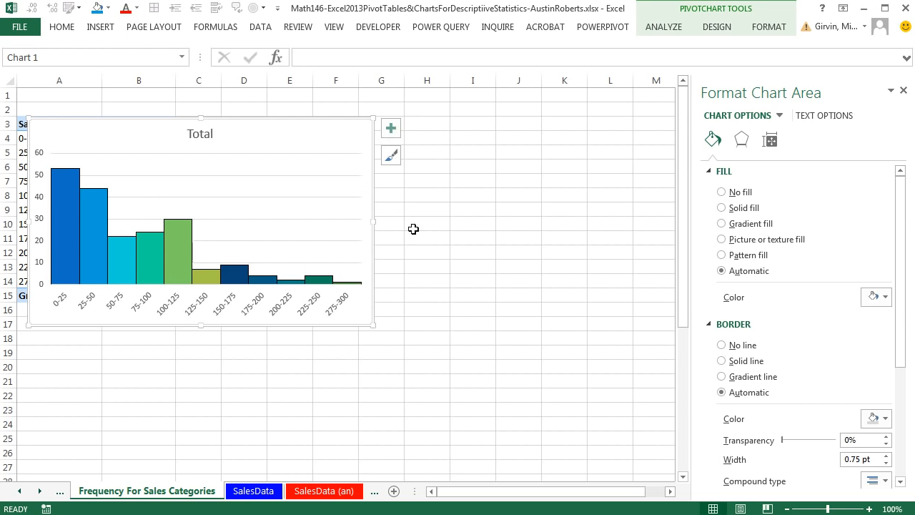
pyautogui.click(425, 266)
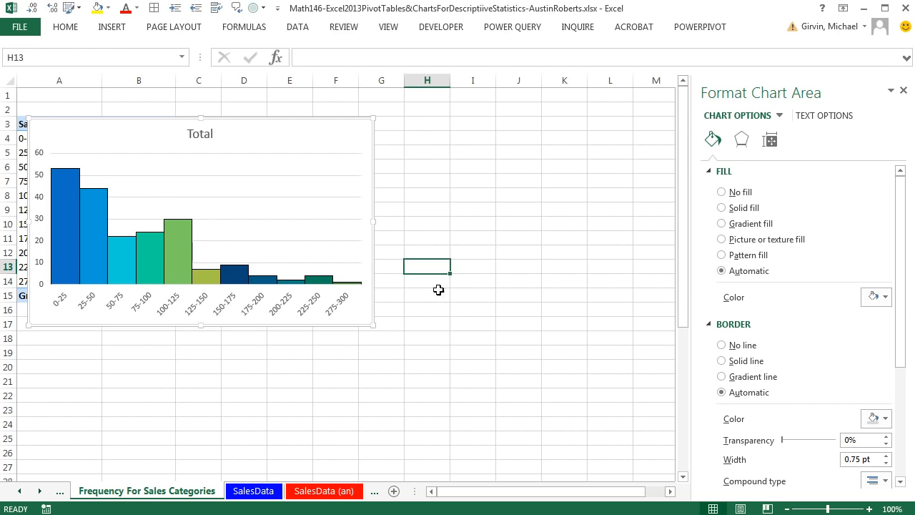
pyautogui.click(327, 138)
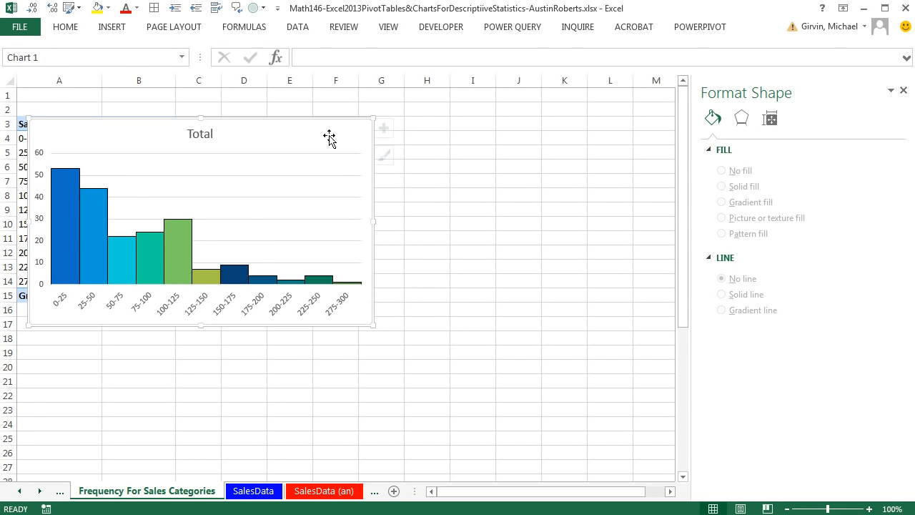
pyautogui.click(171, 240)
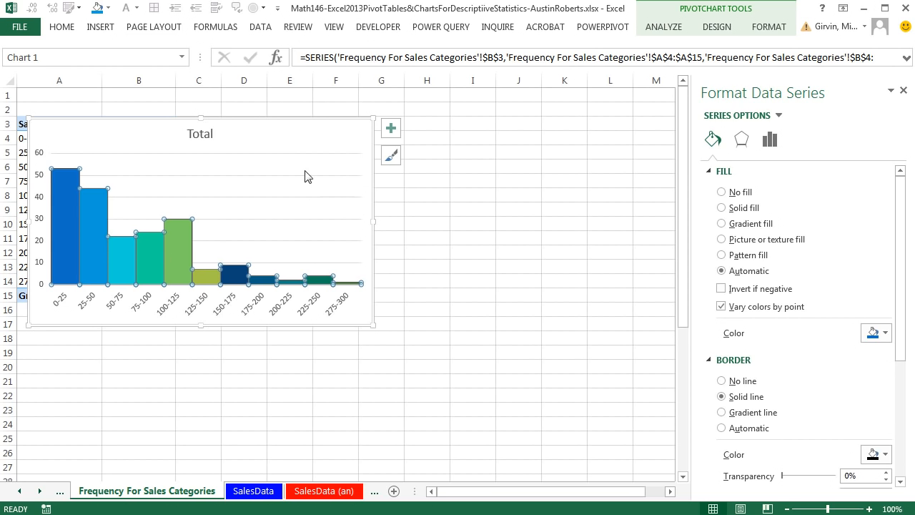
# Step: Add data labels to the histogram columns and delete the vertical axis
pyautogui.click(345, 137)
pyautogui.click(393, 131)
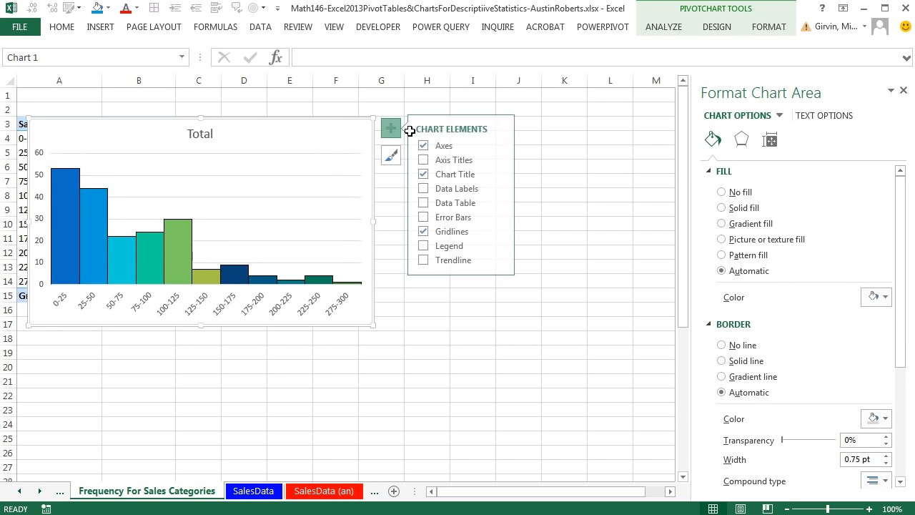
pyautogui.click(426, 190)
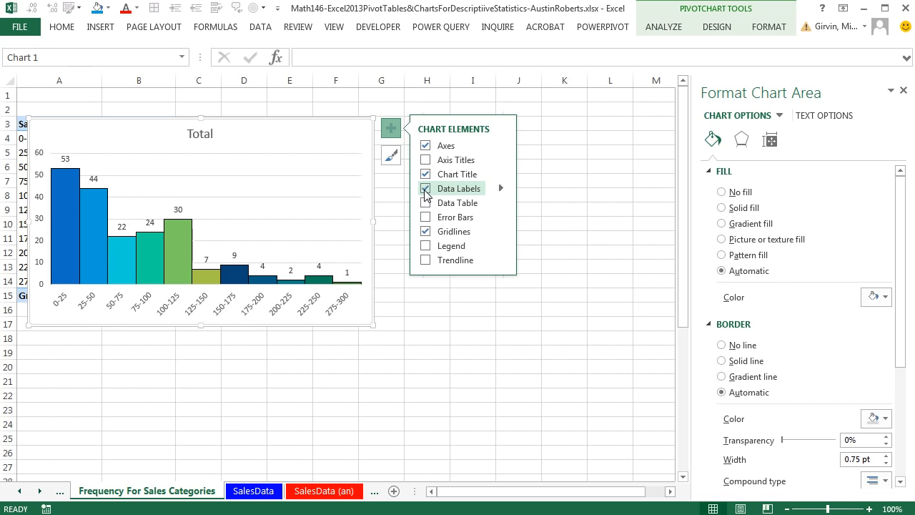
pyautogui.click(40, 184)
pyautogui.press('Delete')
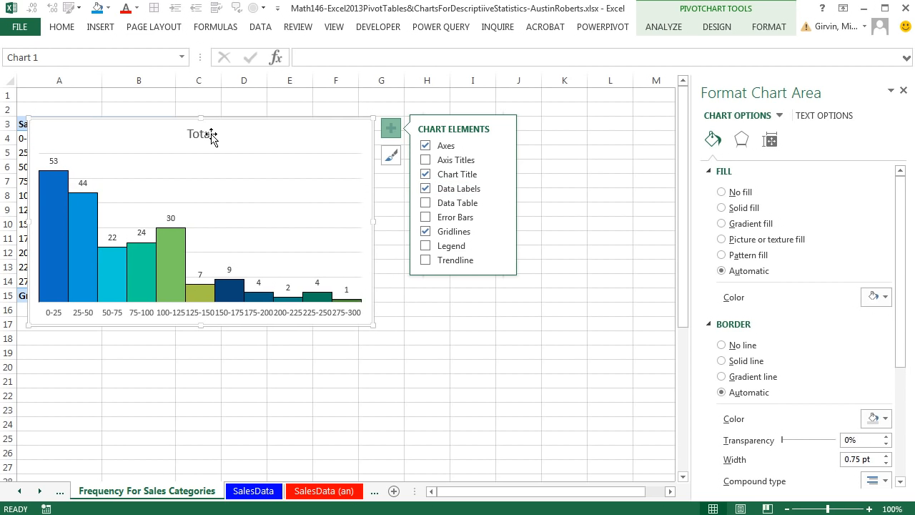
# Step: Set the chart title to "Frequency by Sales Categories" and move the chart beside the PivotTable, starting at column D
pyautogui.click(210, 136)
pyautogui.write('Frequency by Sales Categories')
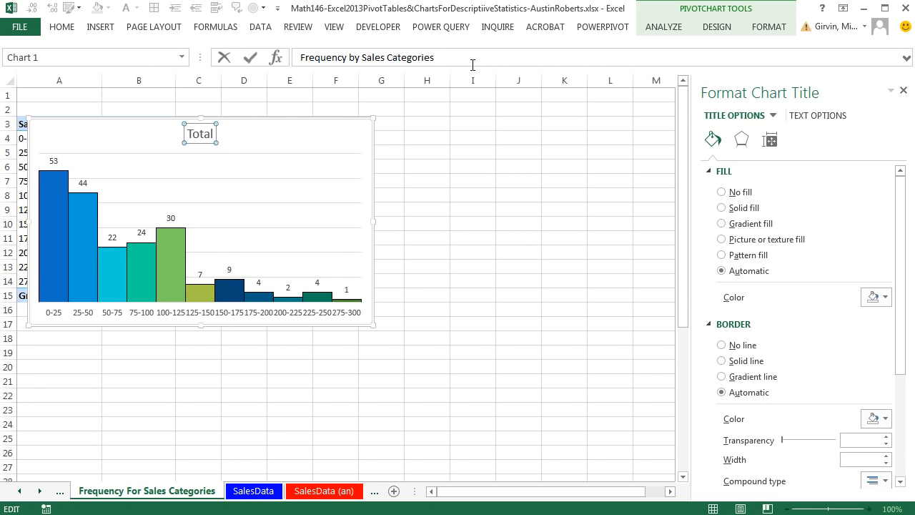
pyautogui.press('Return')
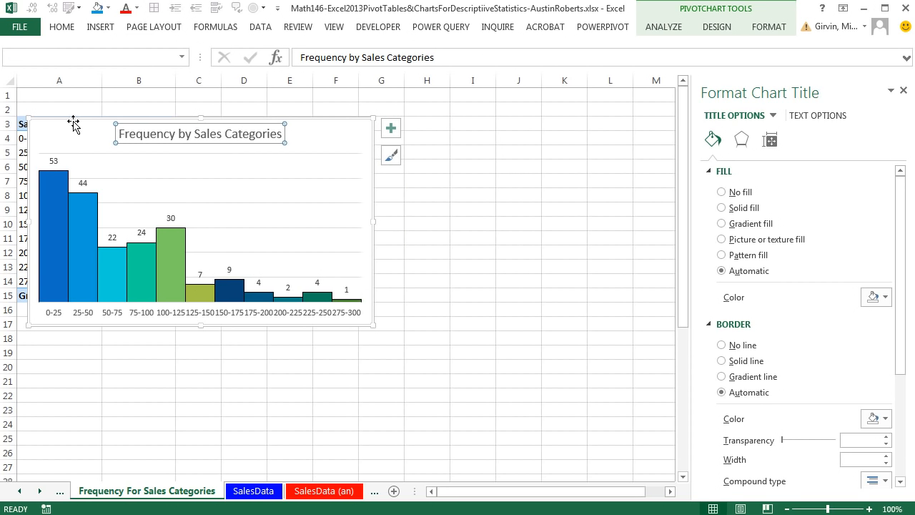
pyautogui.moveTo(74, 124)
pyautogui.mouseDown()
pyautogui.moveTo(229, 135)
pyautogui.moveTo(299, 163)
pyautogui.moveTo(266, 117)
pyautogui.mouseUp()
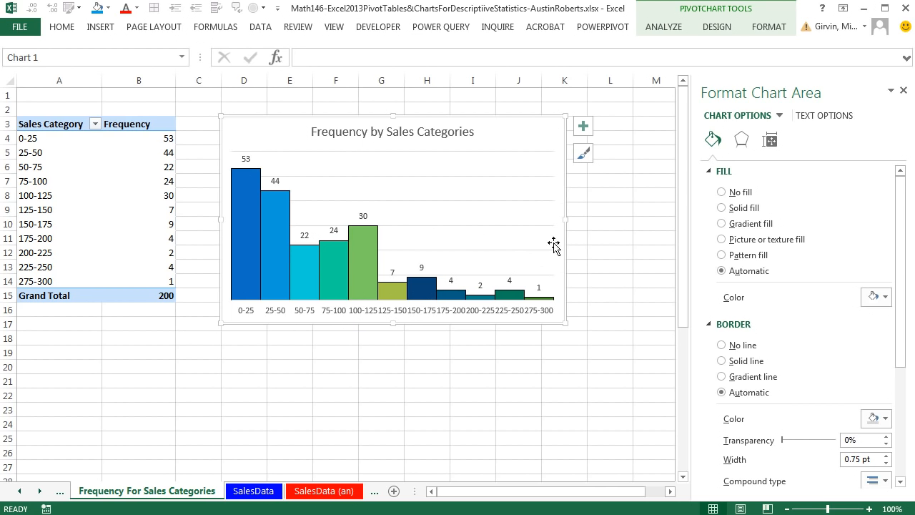
# Step: Add a primary horizontal axis title to the histogram reading "Sales Category"
pyautogui.click(584, 127)
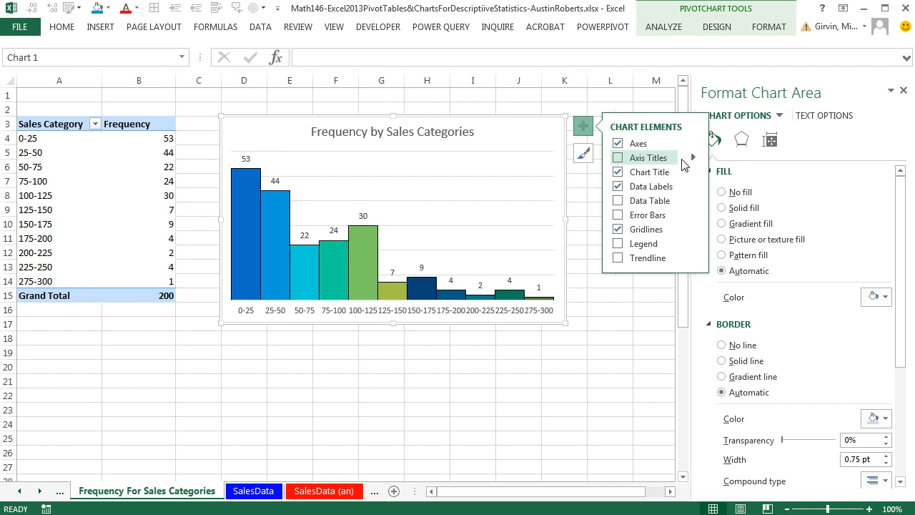
pyautogui.click(696, 159)
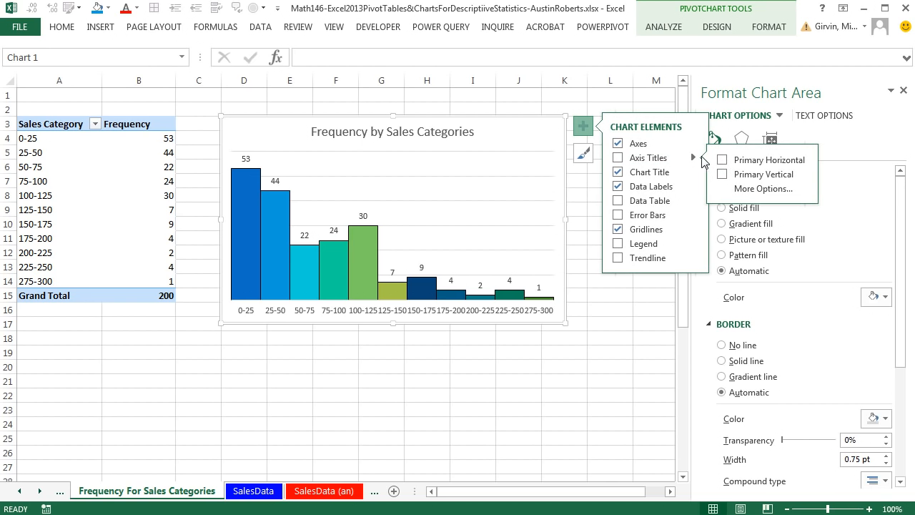
pyautogui.click(725, 162)
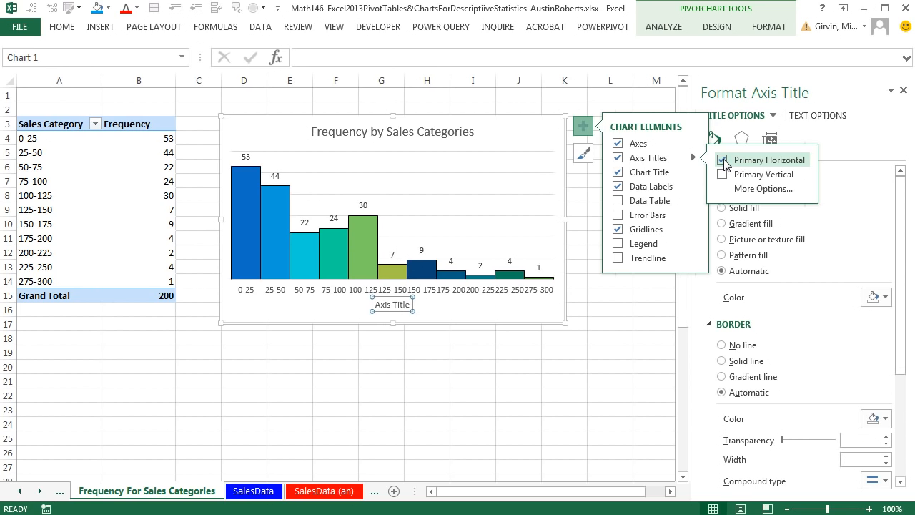
pyautogui.write('Sa')
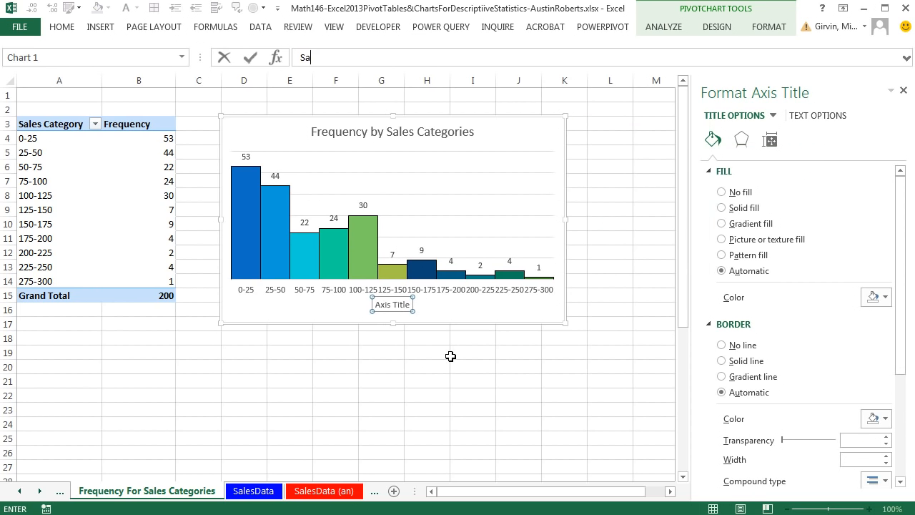
pyautogui.write('les Category')
pyautogui.press('Return')
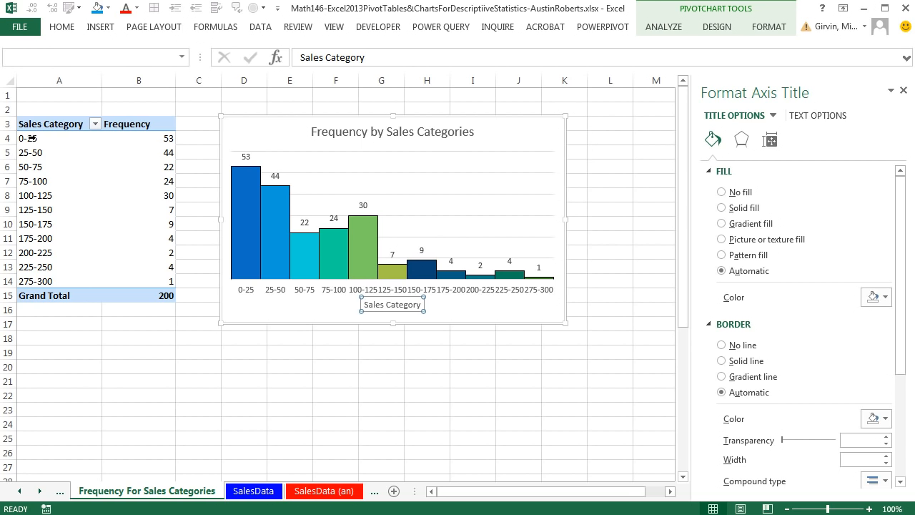
# Step: Replace every hyphen in the PivotTable's sales category labels (A4:A14) with " up to ", including the surrounding spaces
pyautogui.click(34, 138)
pyautogui.moveTo(44, 151); pyautogui.dragTo(64, 280)
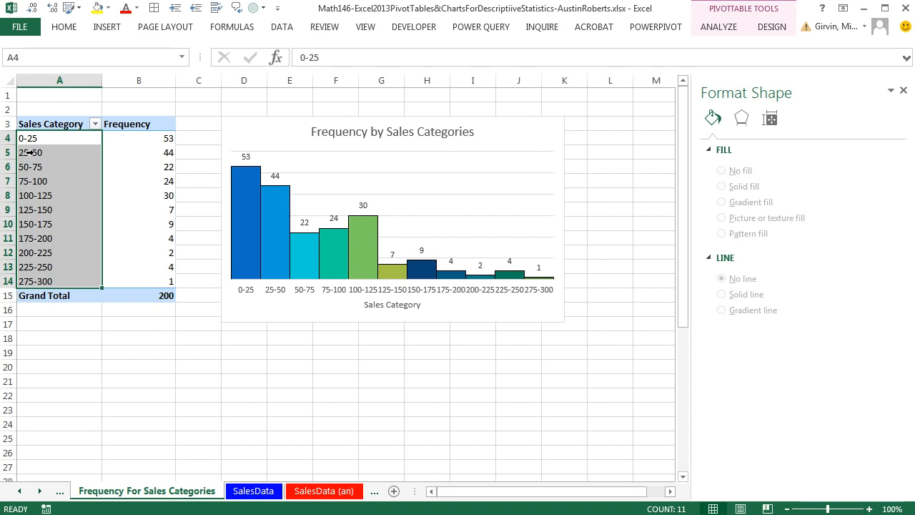
pyautogui.click(70, 27)
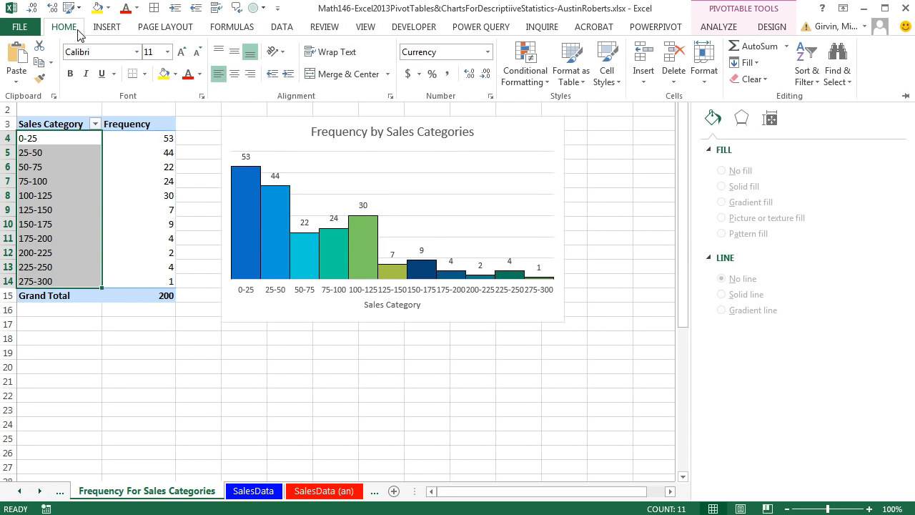
pyautogui.click(847, 86)
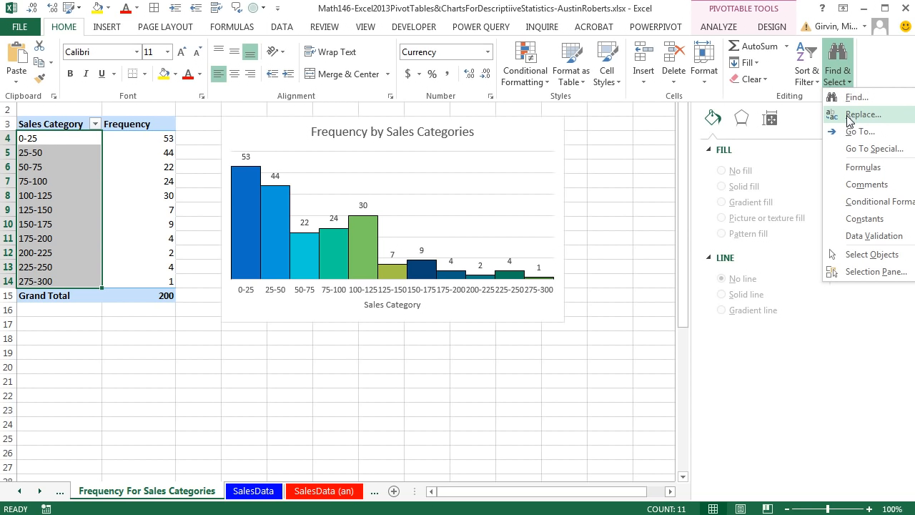
pyautogui.click(849, 115)
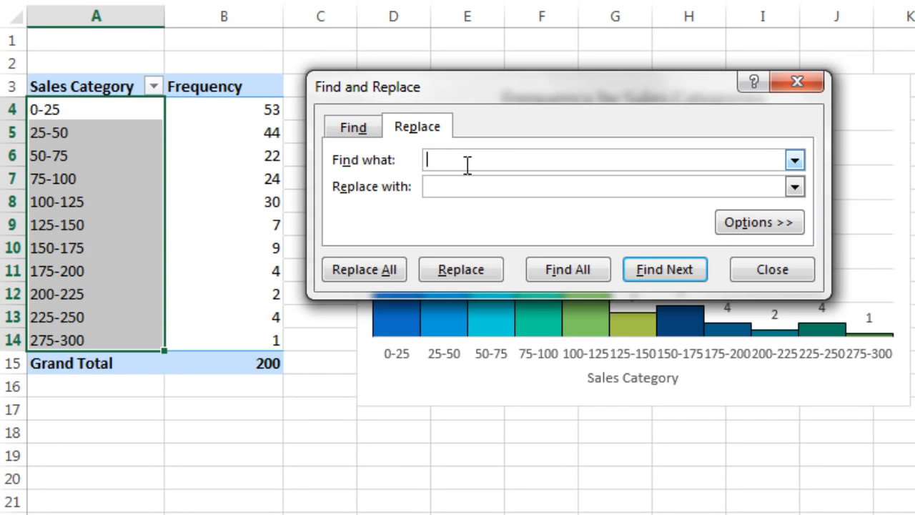
pyautogui.write('-')
pyautogui.click(494, 186)
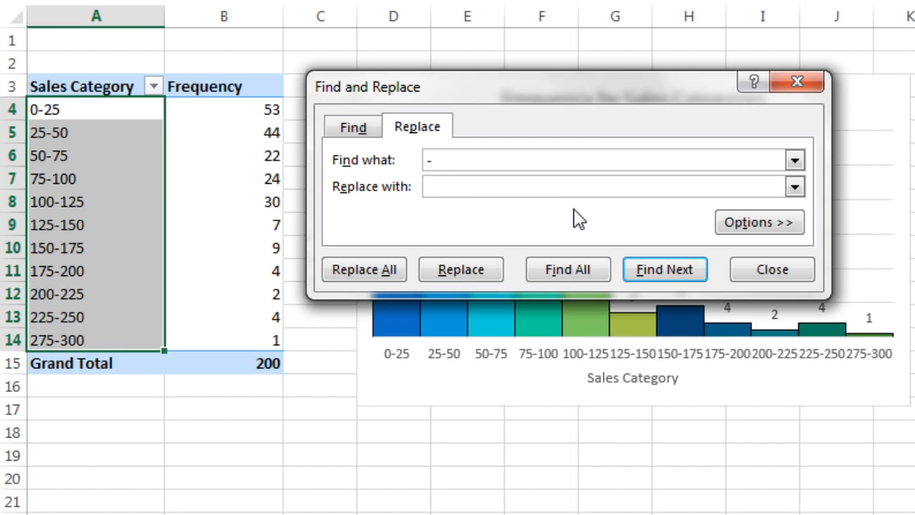
pyautogui.write('up to')
pyautogui.click(380, 270)
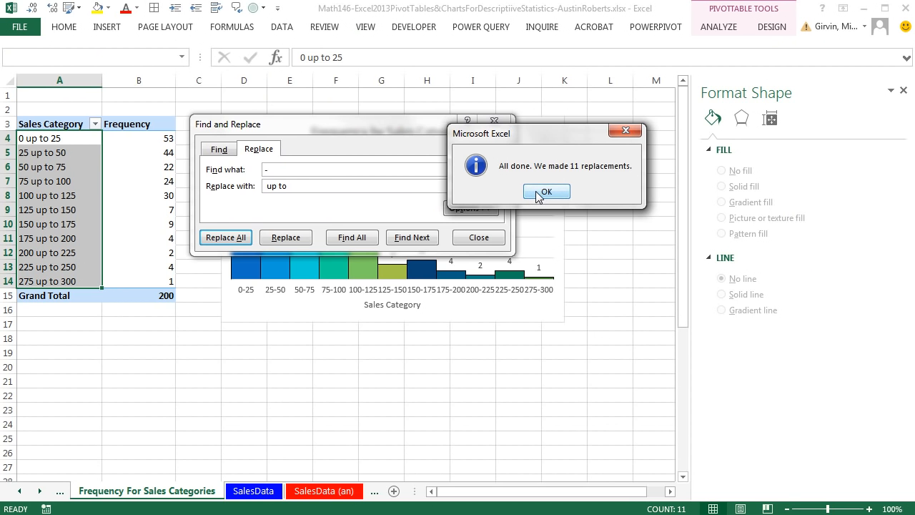
pyautogui.click(545, 193)
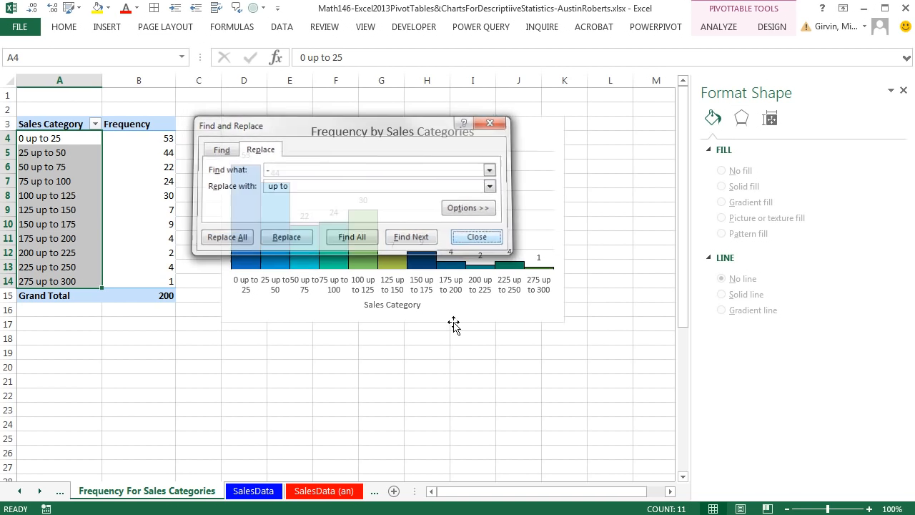
pyautogui.press('Escape')
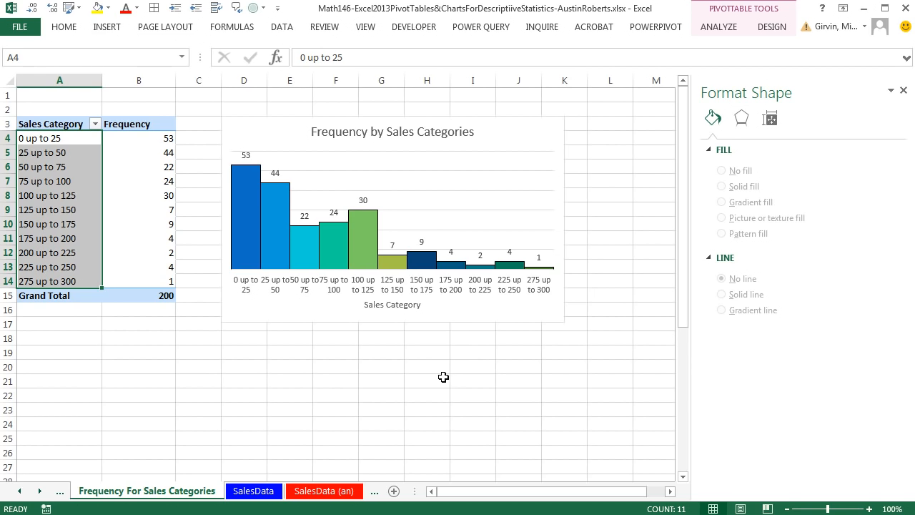
# Step: Close the formatting pane and look over the Region and Product (Boomerang Name) columns on the SalesData sheet
pyautogui.click(254, 492)
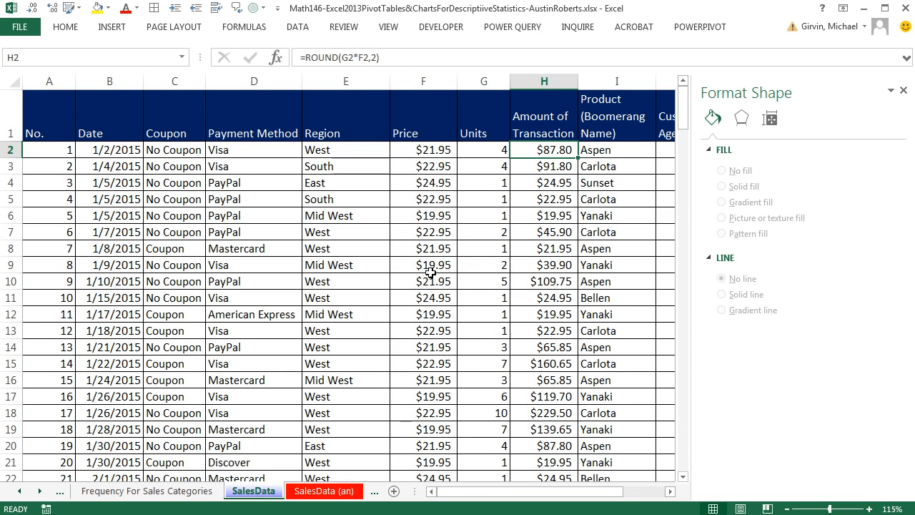
pyautogui.click(904, 90)
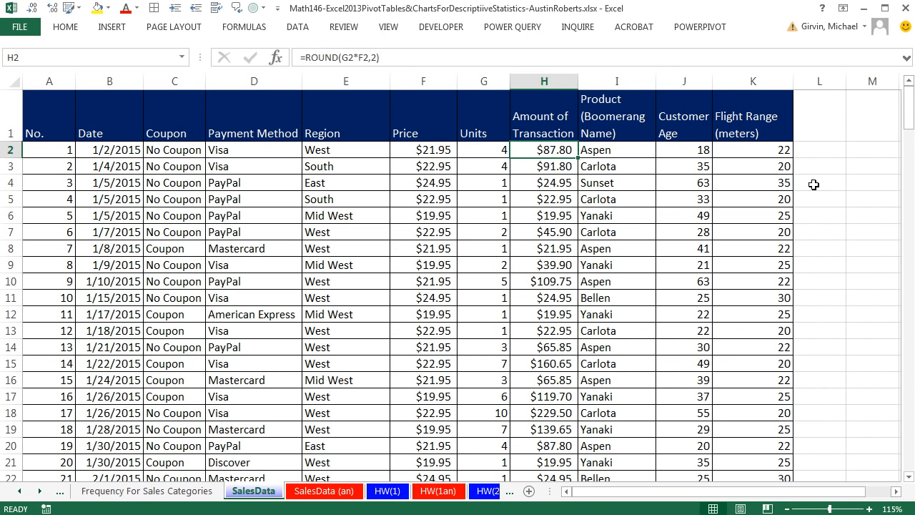
pyautogui.click(355, 128)
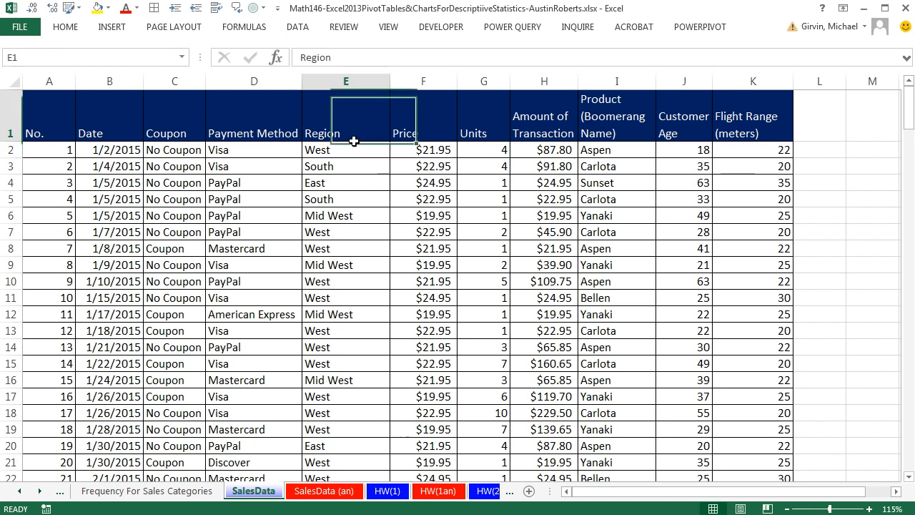
pyautogui.moveTo(354, 141); pyautogui.dragTo(356, 347)
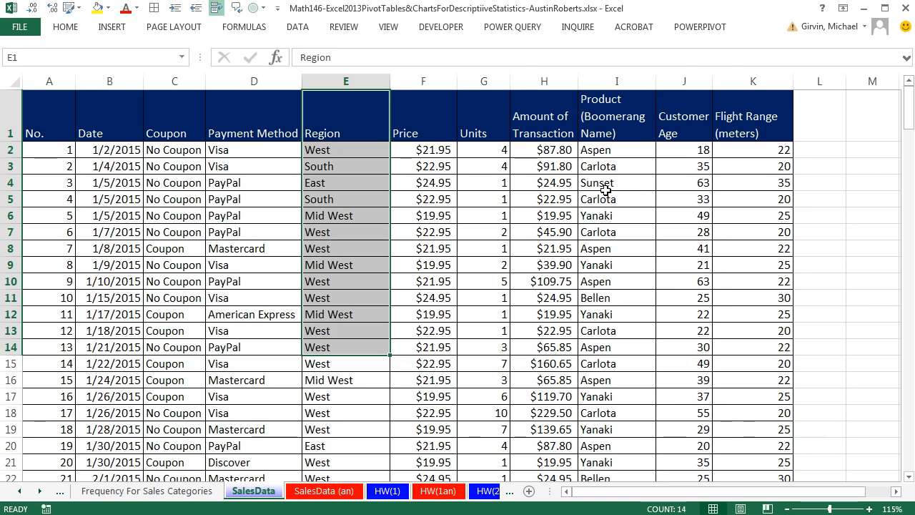
pyautogui.moveTo(630, 122); pyautogui.dragTo(622, 323)
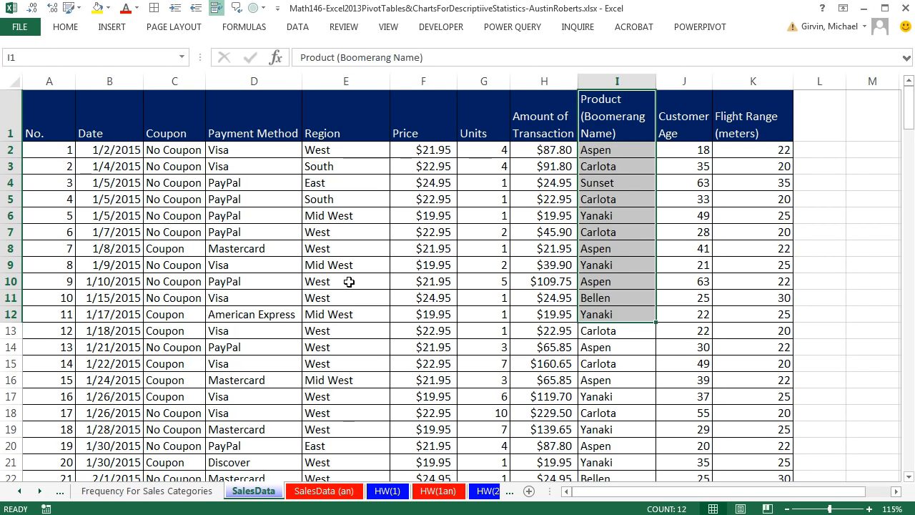
# Step: Create a PivotTable from the SalesData range A1:K201 on a new worksheet and name that sheet "Cross Tab"
pyautogui.click(362, 199)
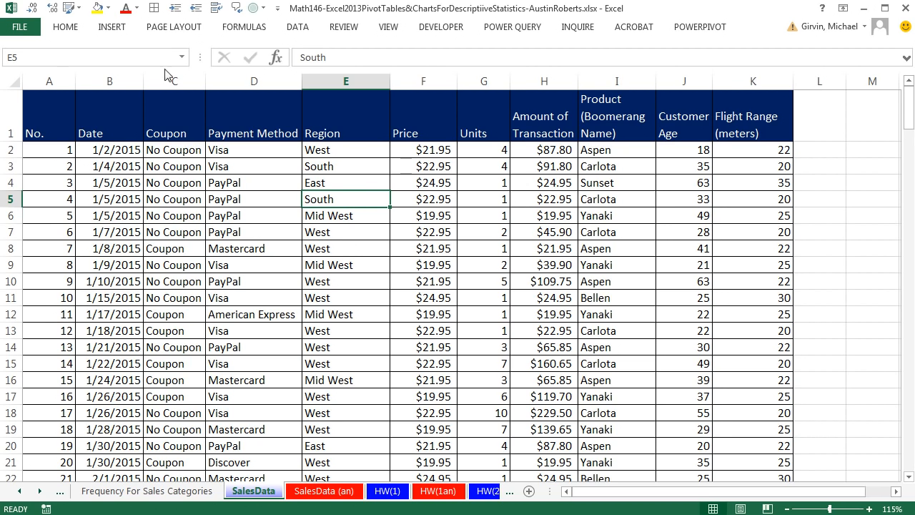
pyautogui.click(108, 27)
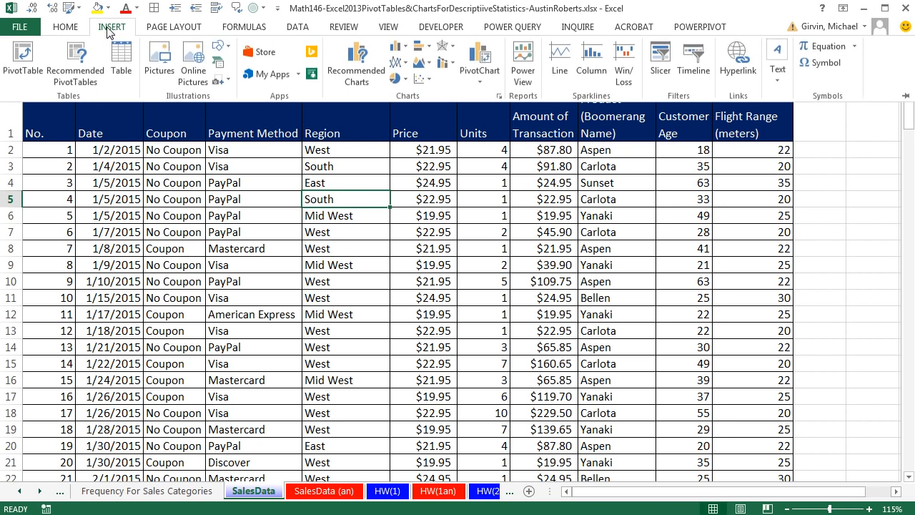
pyautogui.click(23, 60)
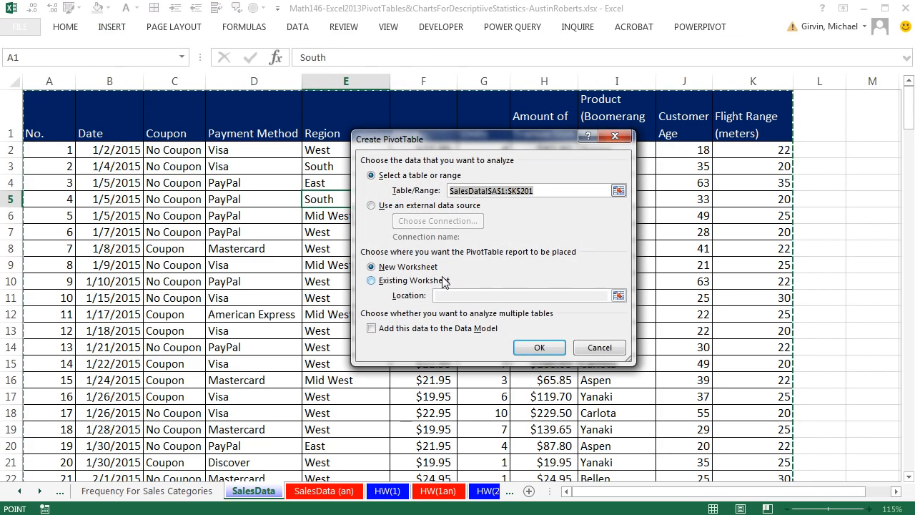
pyautogui.click(530, 352)
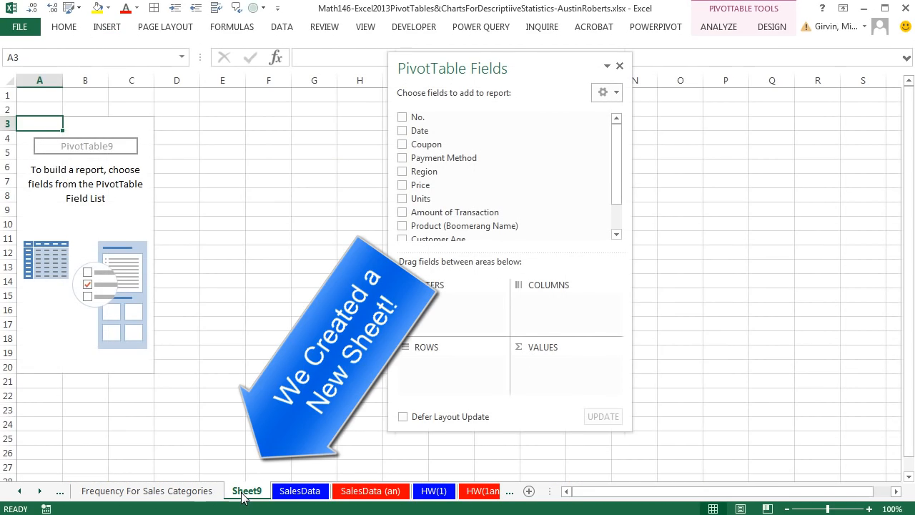
pyautogui.write('Cross Tab')
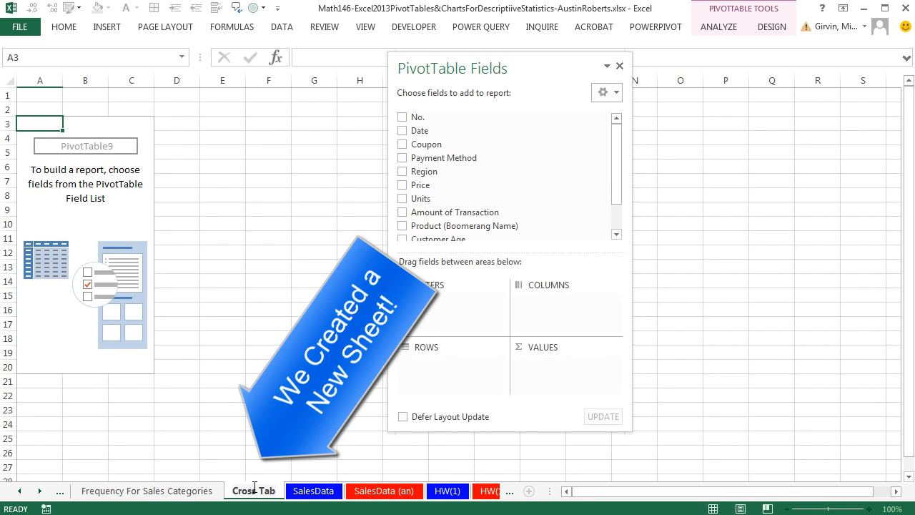
pyautogui.press('Return')
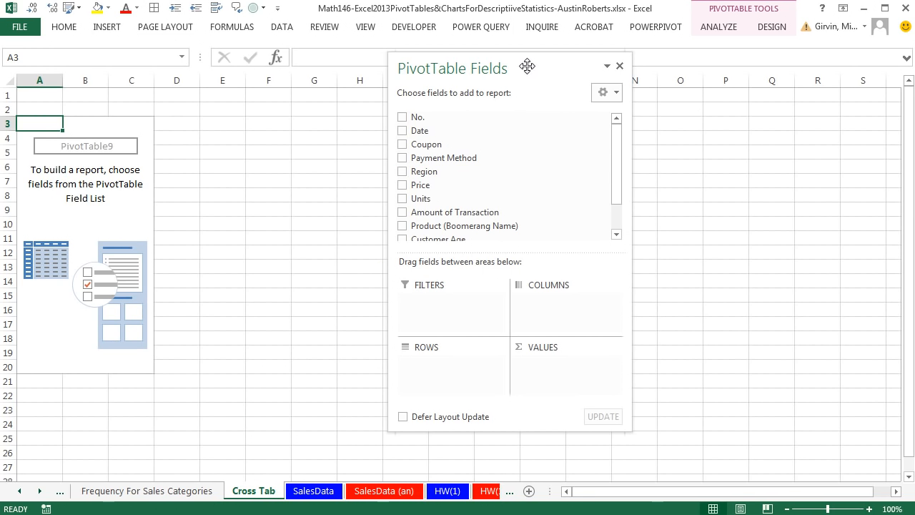
# Step: Lay out the PivotTable with Product (Boomerang Name) as rows, Region as columns, and the count of Product (Boomerang Name) as values
pyautogui.moveTo(527, 66); pyautogui.dragTo(480, 59)
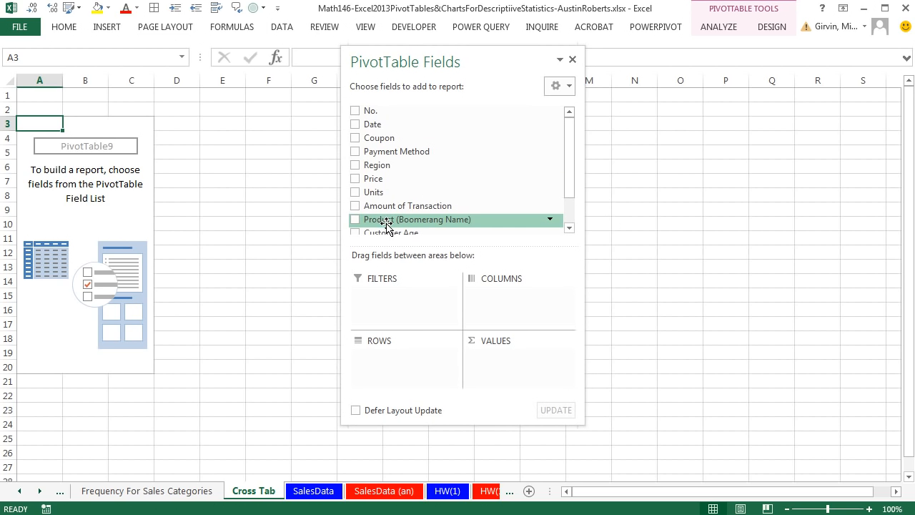
pyautogui.moveTo(377, 220); pyautogui.dragTo(403, 373)
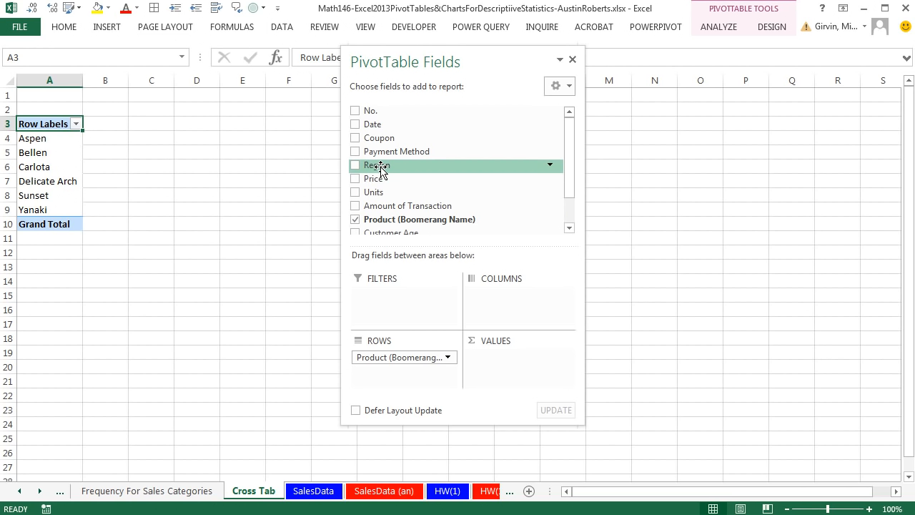
pyautogui.moveTo(377, 165); pyautogui.dragTo(508, 304)
pyautogui.moveTo(404, 61); pyautogui.dragTo(537, 71)
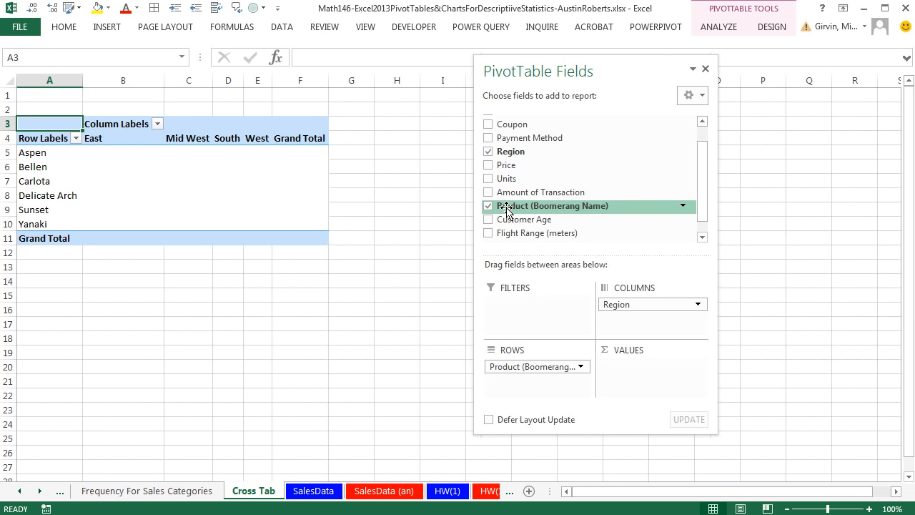
pyautogui.moveTo(507, 208); pyautogui.dragTo(624, 391)
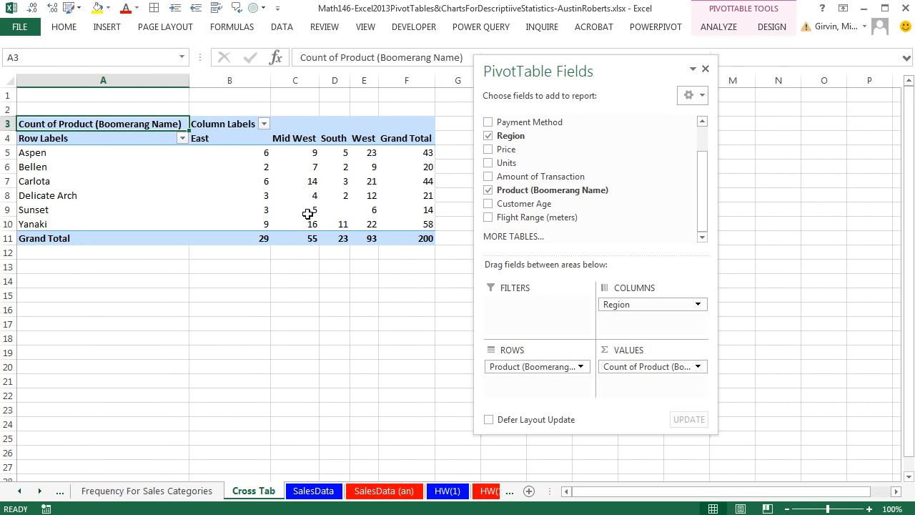
# Step: Rename the PivotTable's value heading to "Frequency", the row heading to "Boomerang Name" and the column heading to "Region"
pyautogui.moveTo(308, 214)
pyautogui.write('Frequency')
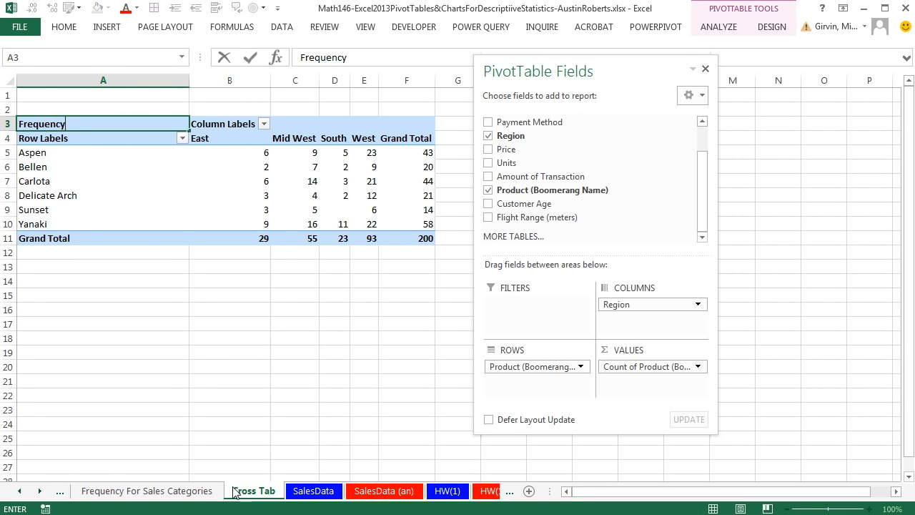
pyautogui.press('Return')
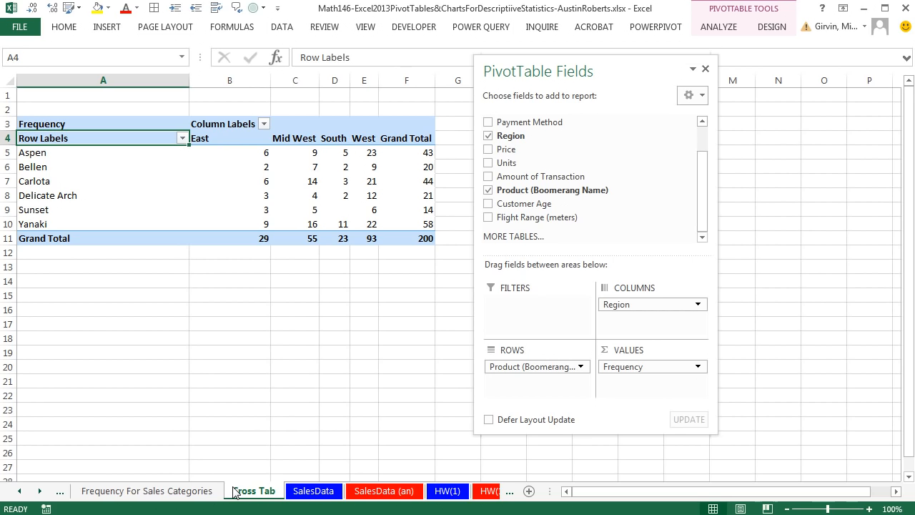
pyautogui.write('Boomerang Name')
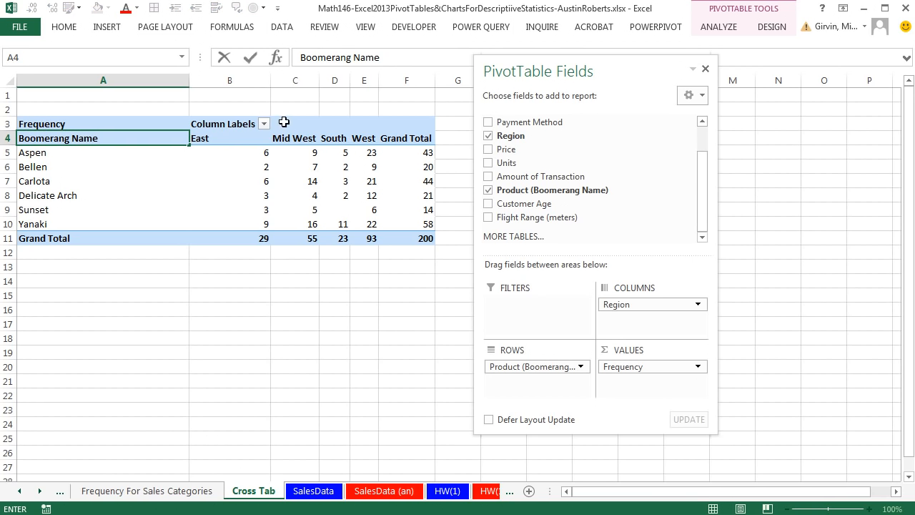
pyautogui.click(224, 126)
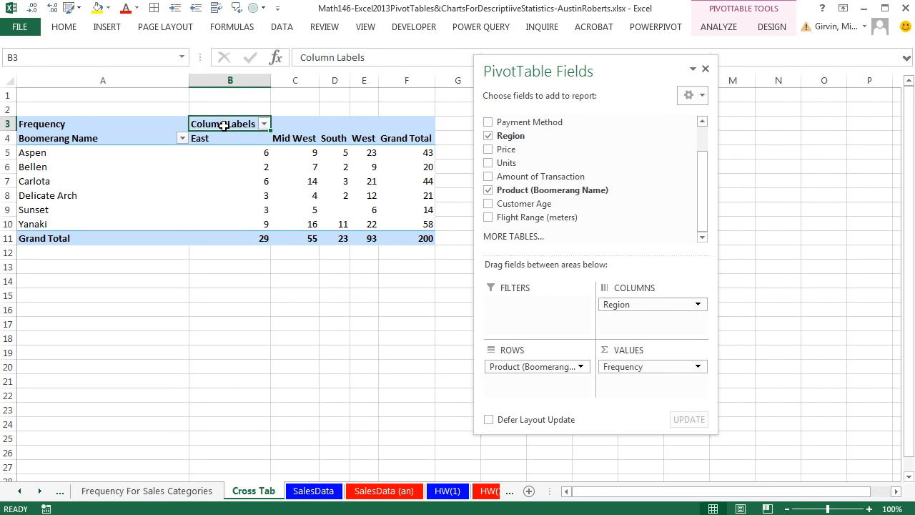
pyautogui.write('Region')
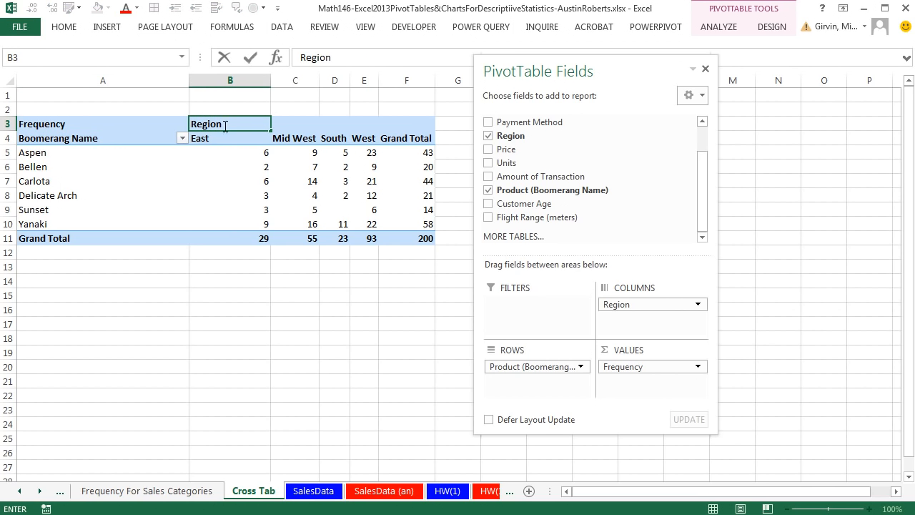
# Step: Narrow column A to fit the Boomerang Name heading and give columns B through F one equal width
pyautogui.click(219, 283)
pyautogui.moveTo(191, 81); pyautogui.dragTo(109, 91)
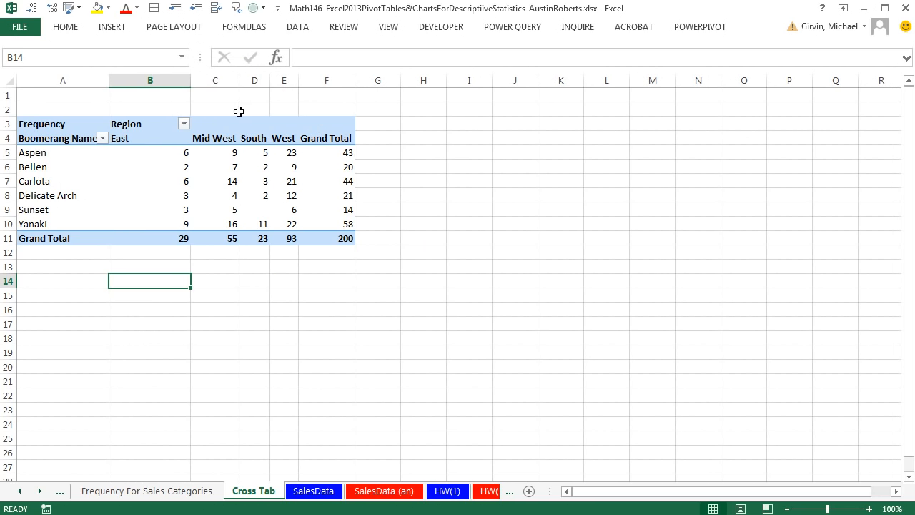
pyautogui.moveTo(148, 80); pyautogui.dragTo(357, 84)
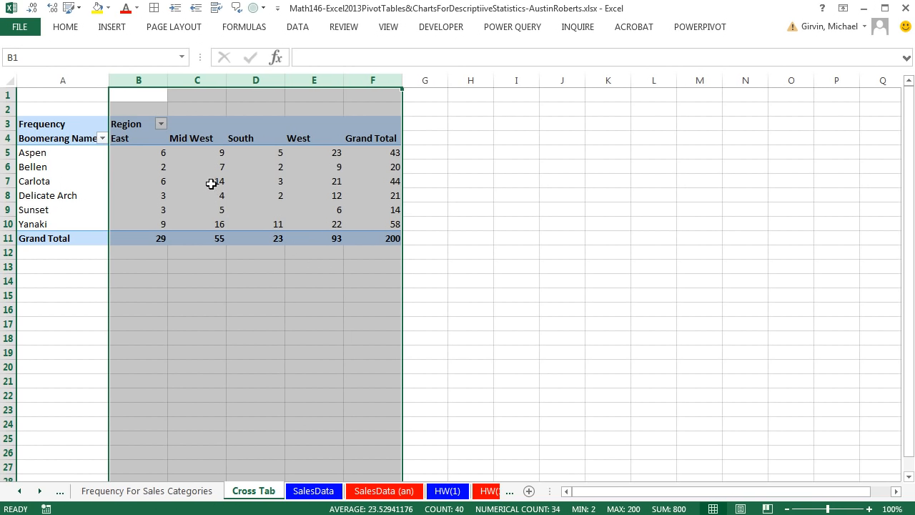
# Step: Examine the overall total and the joint counts for Carlota in Mid West and Delicate Arch in West
pyautogui.click(386, 240)
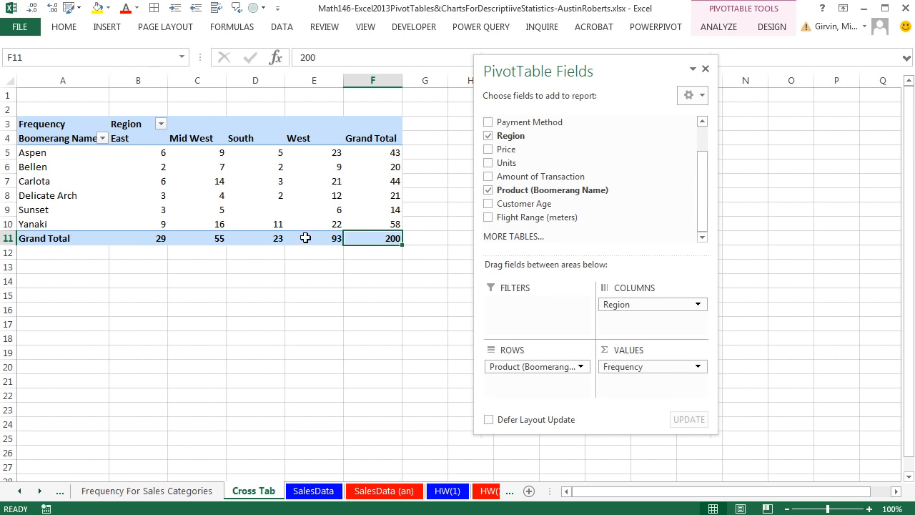
pyautogui.click(219, 184)
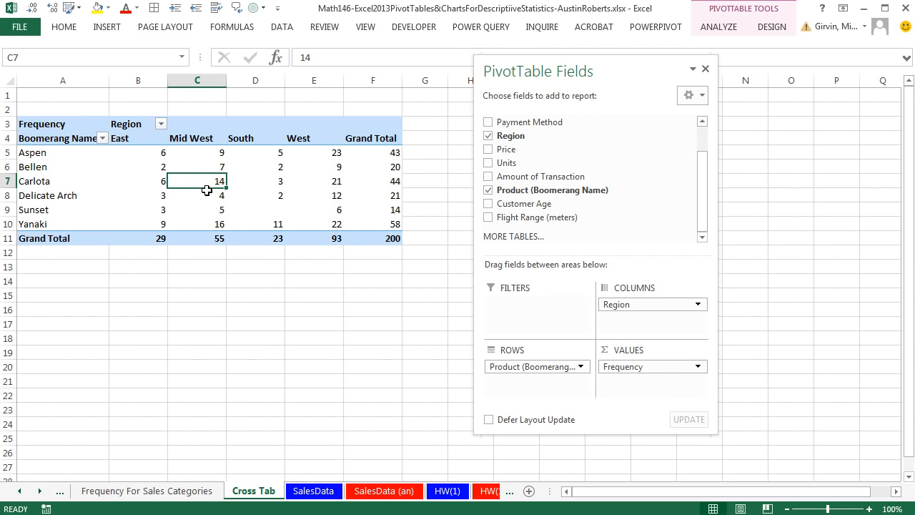
pyautogui.keyDown('ctrl'); pyautogui.click(206, 138); pyautogui.keyUp('ctrl')
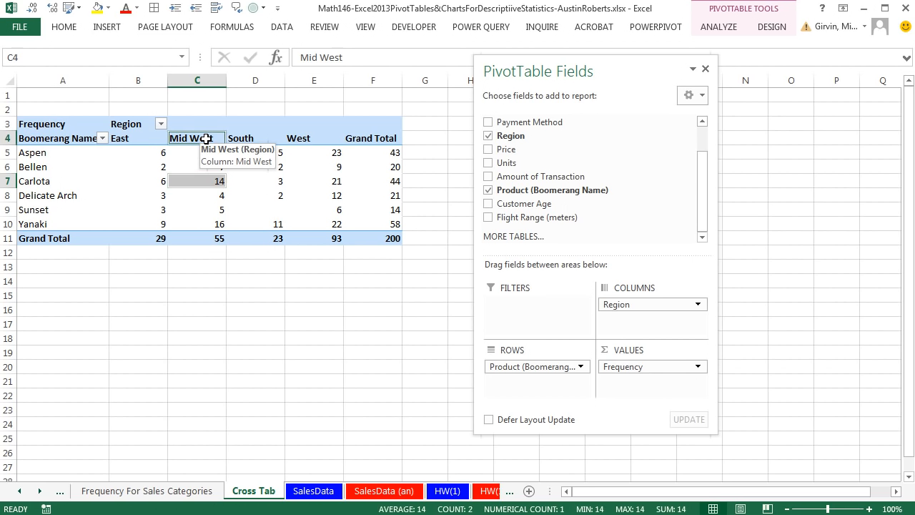
pyautogui.keyDown('ctrl'); pyautogui.click(49, 181); pyautogui.keyUp('ctrl')
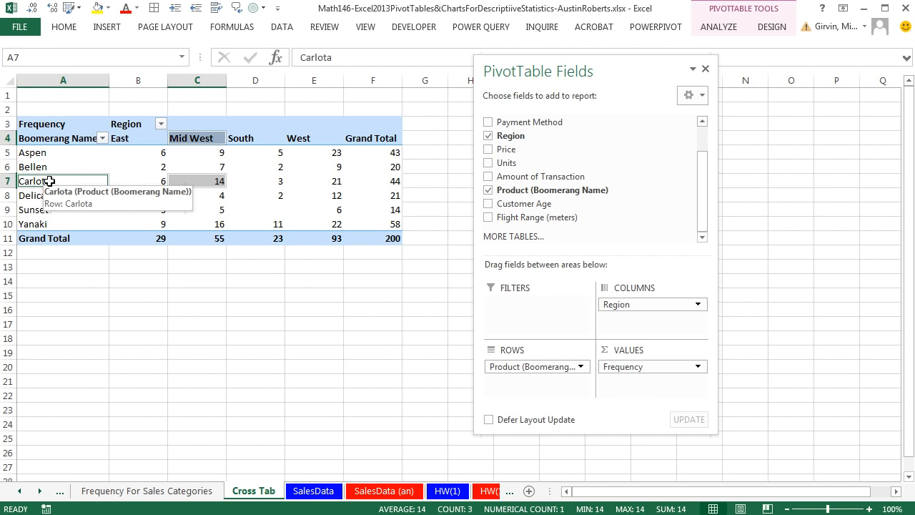
pyautogui.click(198, 181)
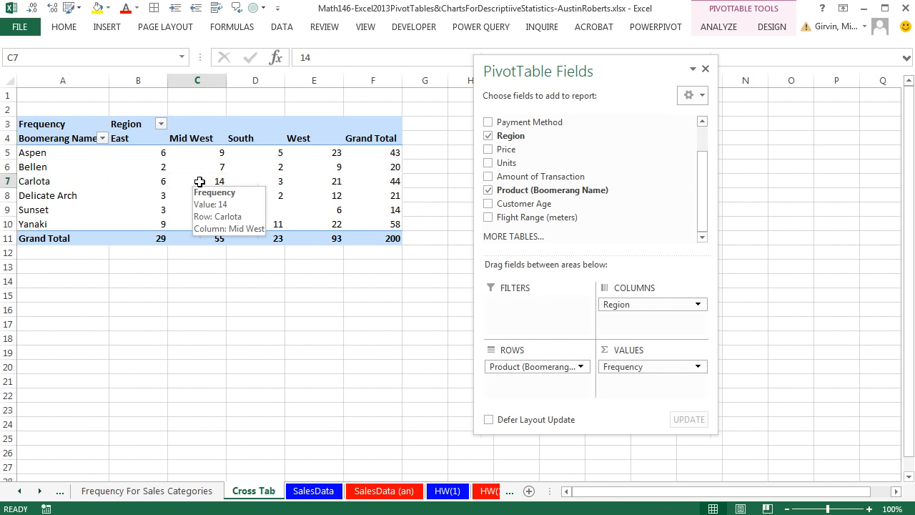
pyautogui.click(331, 197)
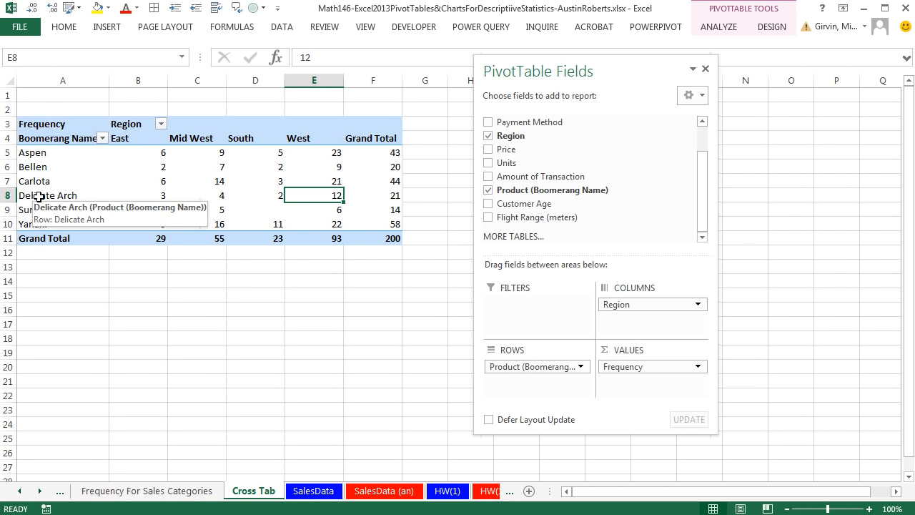
pyautogui.moveTo(326, 198)
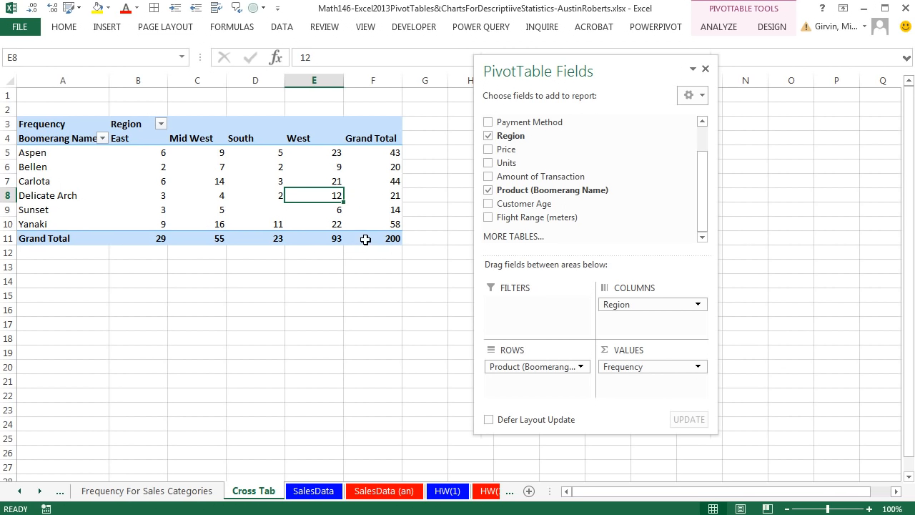
# Step: Examine the Grand Total column against the boomerang names and the Grand Total row against the regions
pyautogui.click(379, 156)
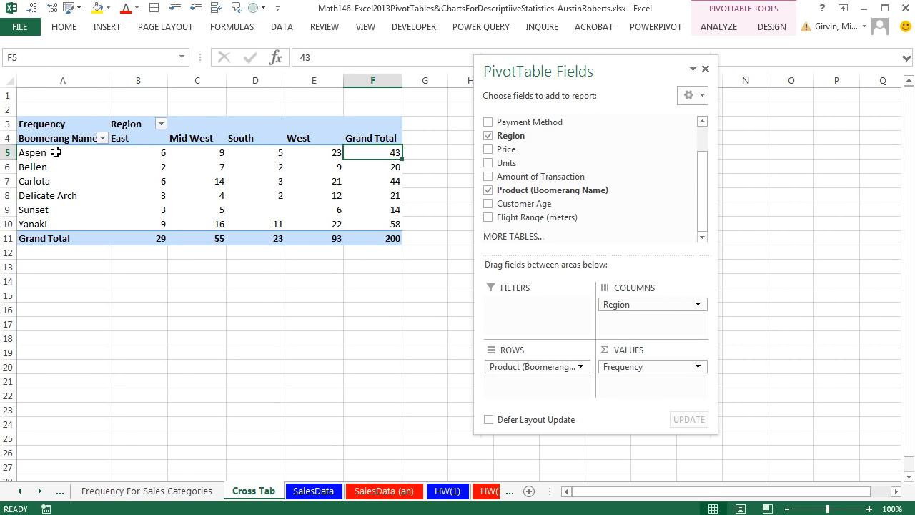
pyautogui.click(389, 166)
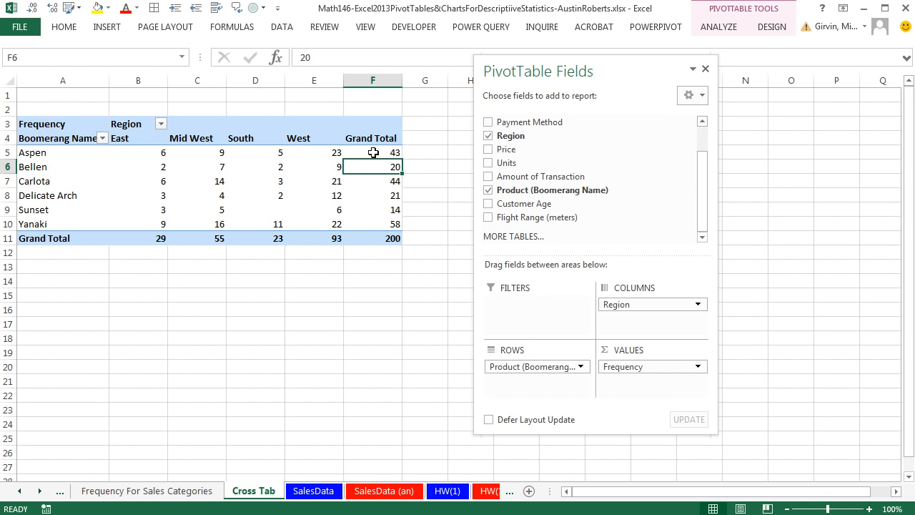
pyautogui.moveTo(368, 153); pyautogui.dragTo(383, 226)
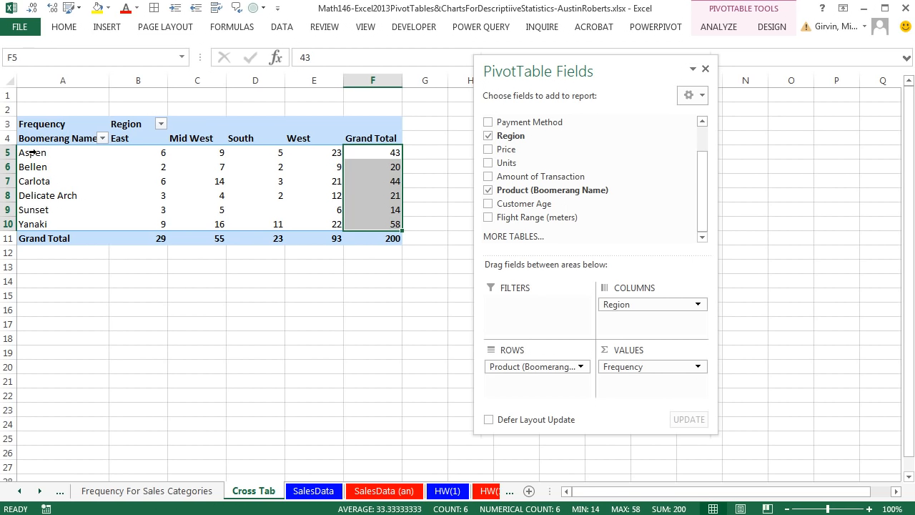
pyautogui.moveTo(41, 152); pyautogui.dragTo(49, 223)
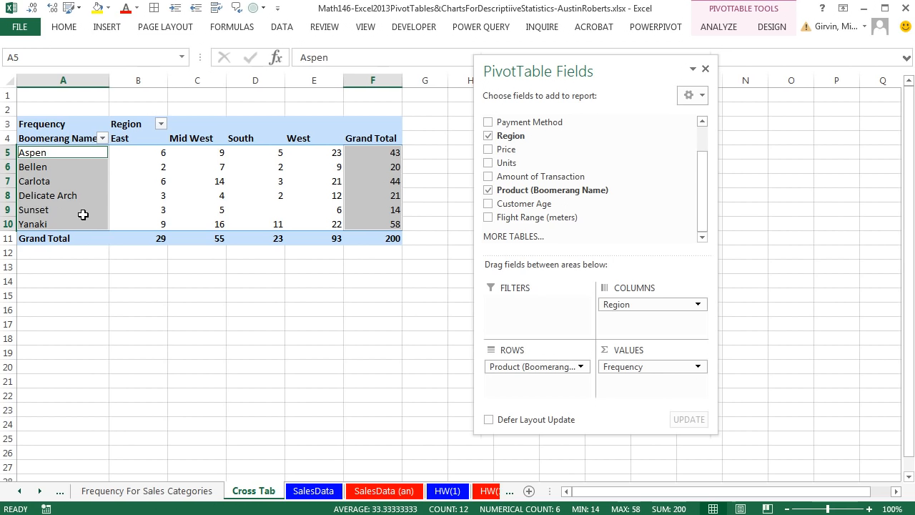
pyautogui.moveTo(133, 138); pyautogui.dragTo(295, 138)
pyautogui.moveTo(153, 239); pyautogui.dragTo(329, 242)
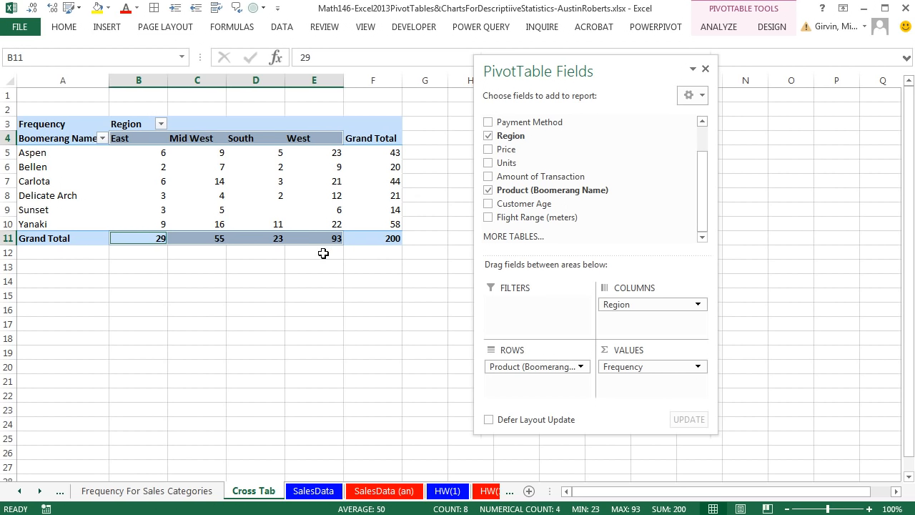
# Step: Insert a 2-D clustered column PivotChart from the cross tabulation and shift it toward the table's lower rows
pyautogui.click(220, 183)
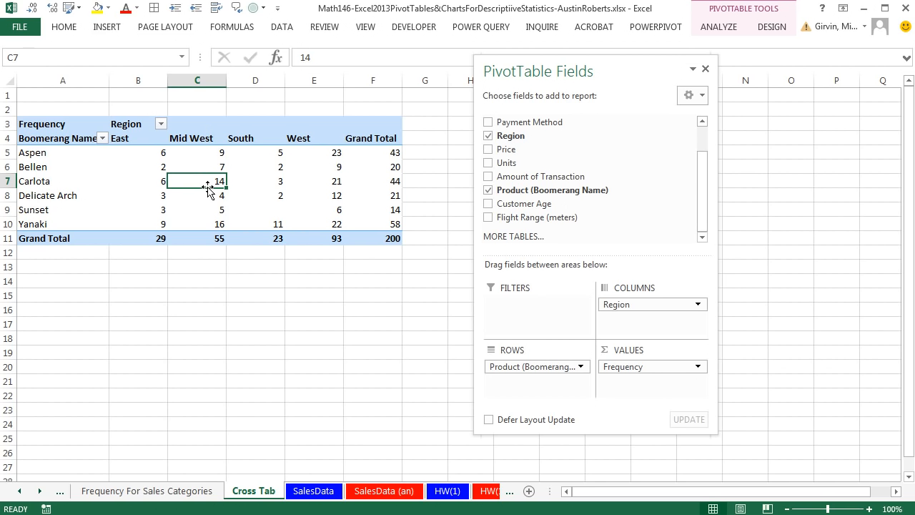
pyautogui.moveTo(221, 193)
pyautogui.moveTo(208, 236)
pyautogui.click(108, 27)
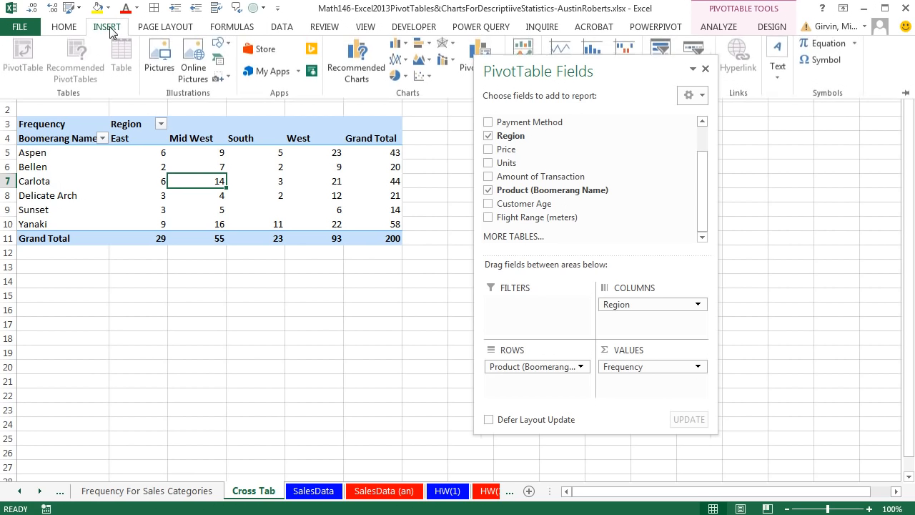
pyautogui.click(406, 47)
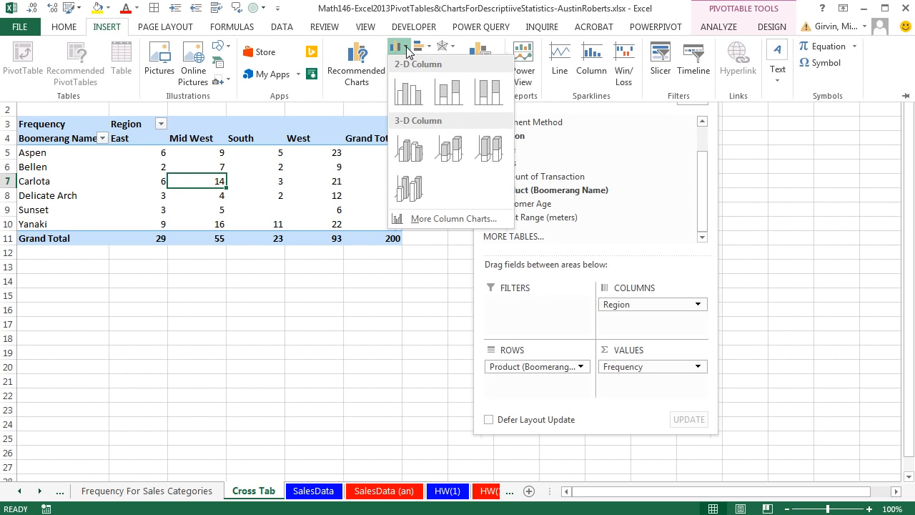
pyautogui.click(409, 93)
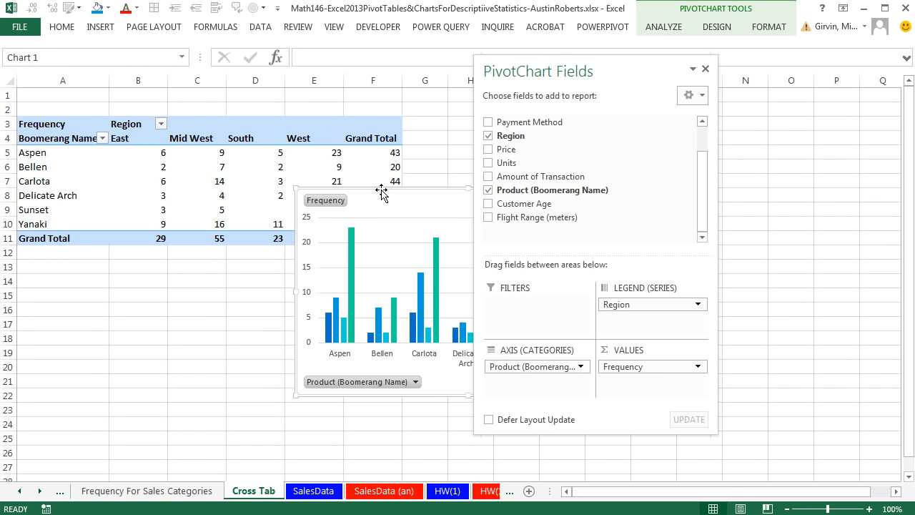
pyautogui.moveTo(367, 188); pyautogui.dragTo(154, 195)
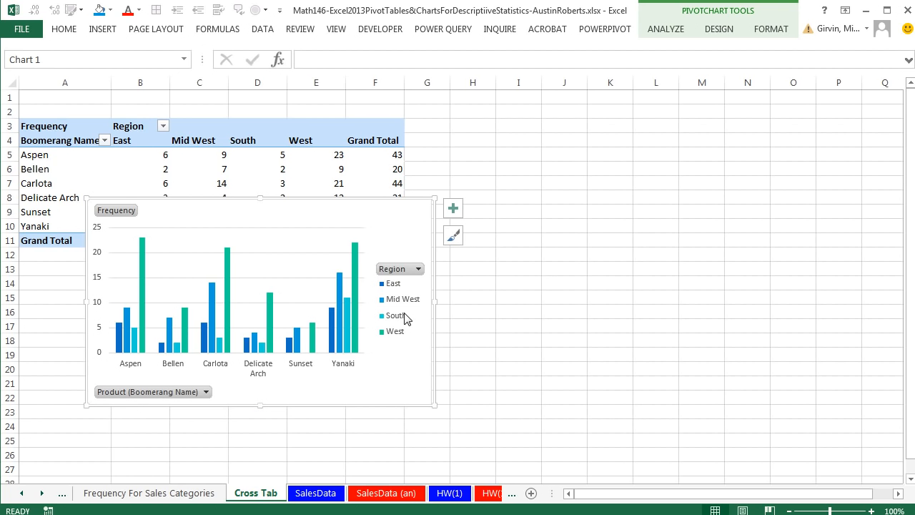
# Step: Filter the PivotChart's Region field to show only East
pyautogui.click(418, 270)
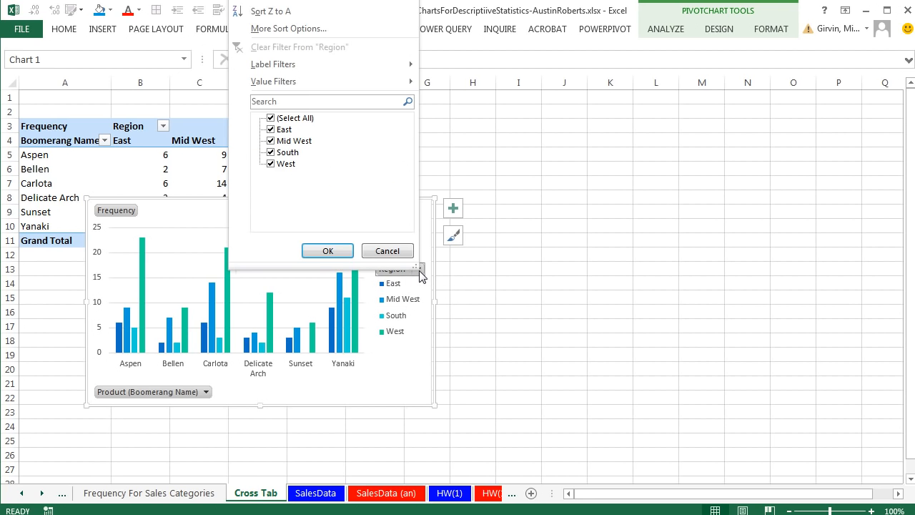
pyautogui.click(271, 119)
pyautogui.click(271, 130)
pyautogui.click(329, 252)
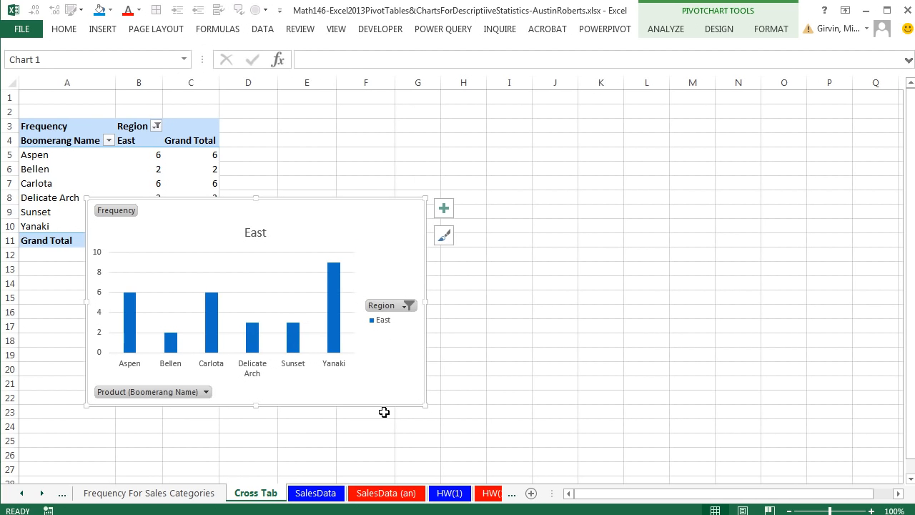
# Step: Restore all regions in the PivotChart's Region filter
pyautogui.click(408, 305)
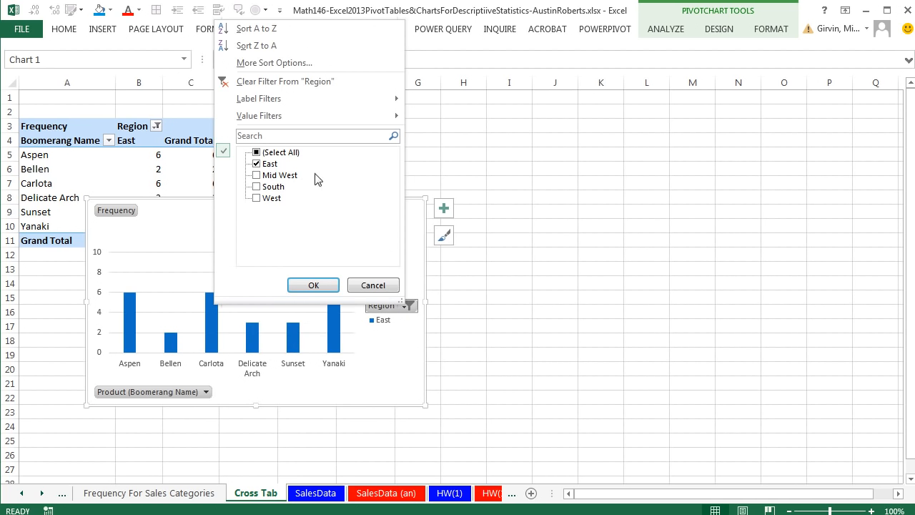
pyautogui.click(257, 153)
pyautogui.click(315, 284)
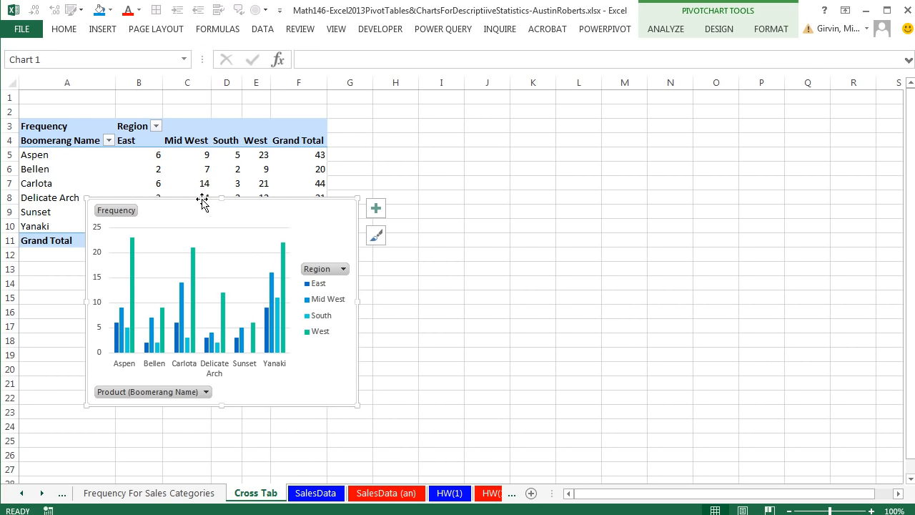
# Step: Move the PivotChart beside the PivotTable so it covers no data, and select Carlota's Mid West count
pyautogui.moveTo(204, 204); pyautogui.dragTo(358, 208)
pyautogui.moveTo(429, 188); pyautogui.dragTo(490, 126)
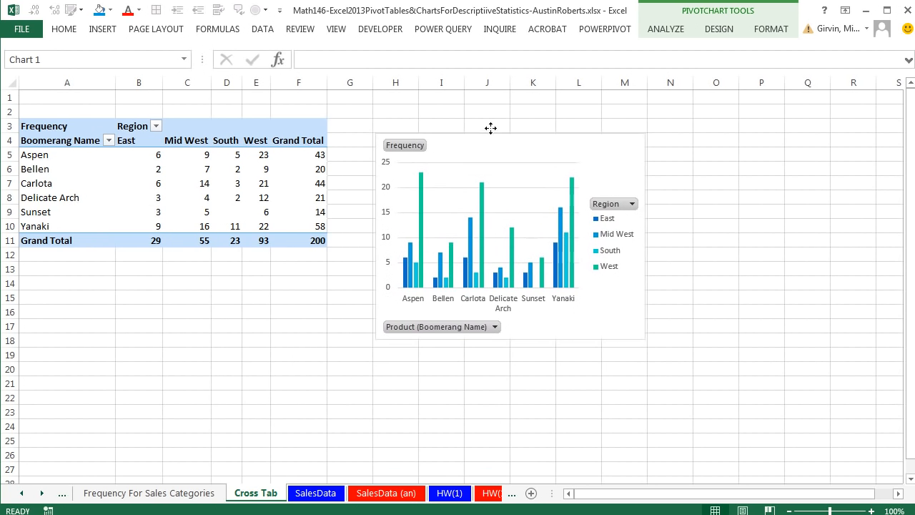
pyautogui.click(251, 145)
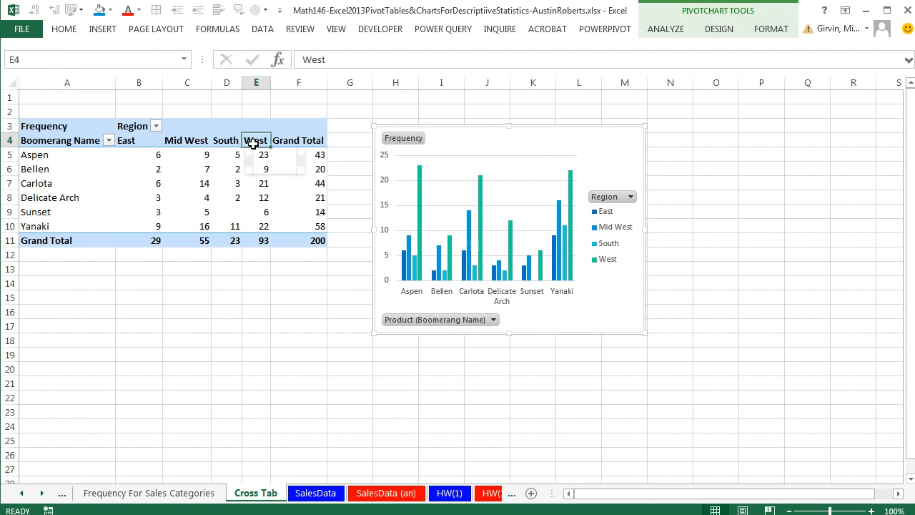
pyautogui.click(32, 185)
pyautogui.click(206, 183)
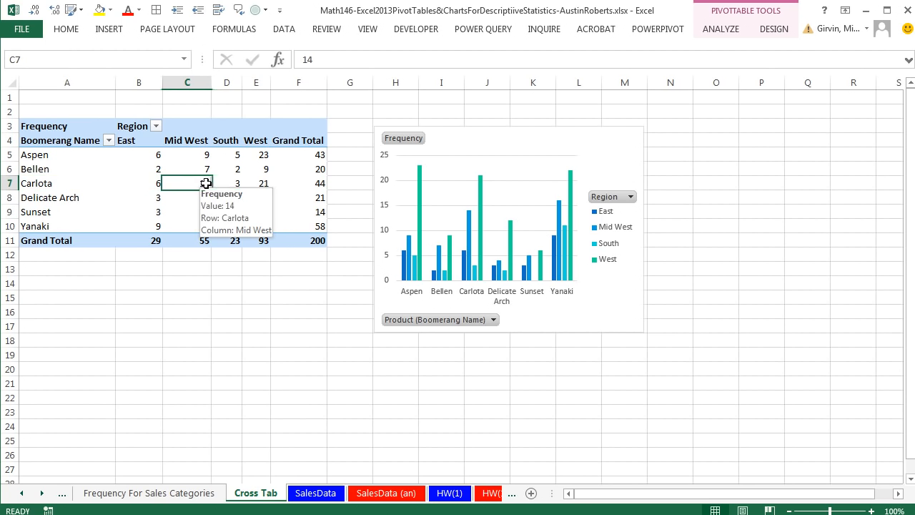
pyautogui.moveTo(208, 195)
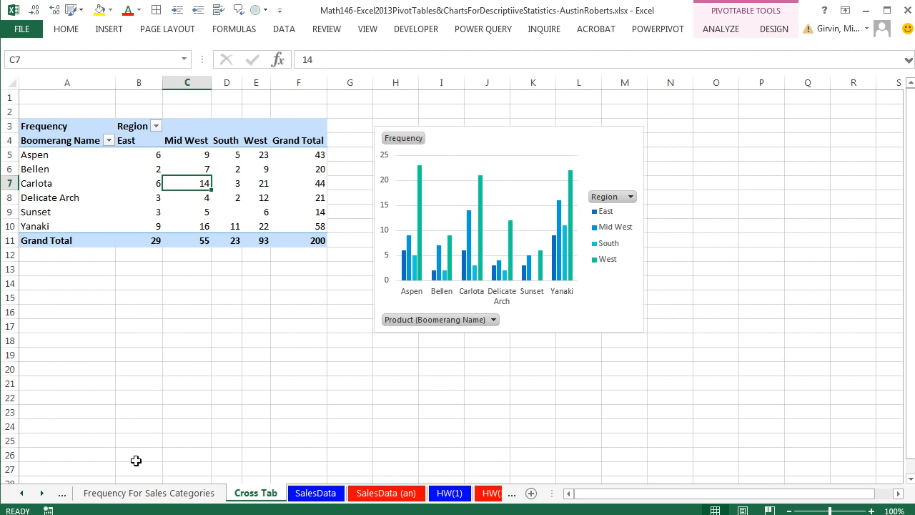
# Step: Review the histograms on the Frequency For Sales Categories and Age Boom Purchase Information sheets
pyautogui.click(113, 495)
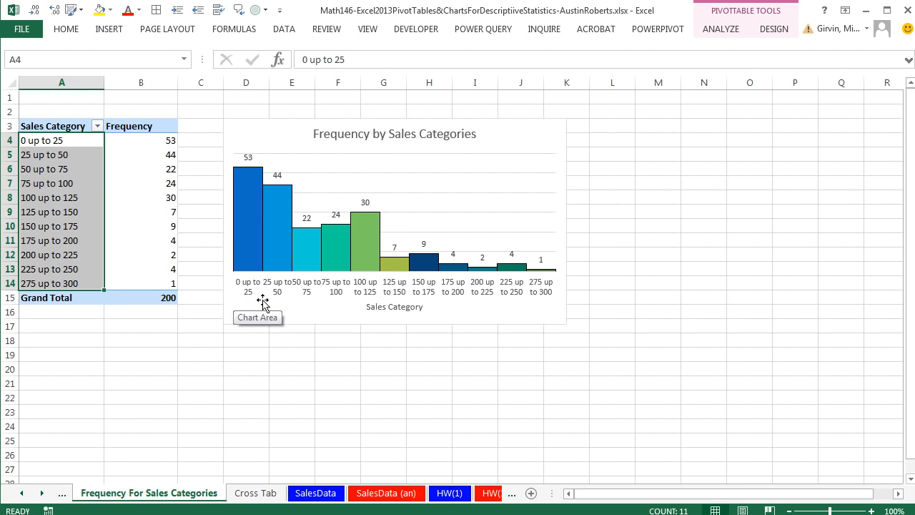
pyautogui.click(22, 493)
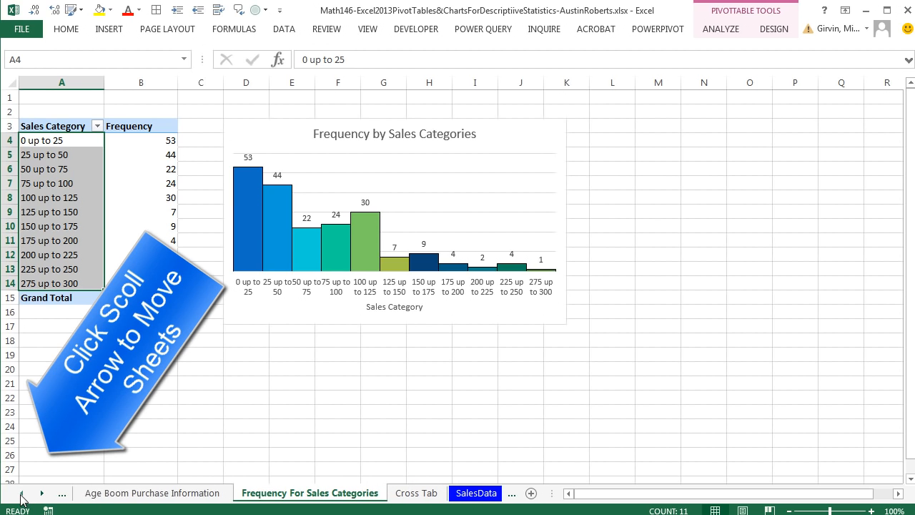
pyautogui.click(153, 499)
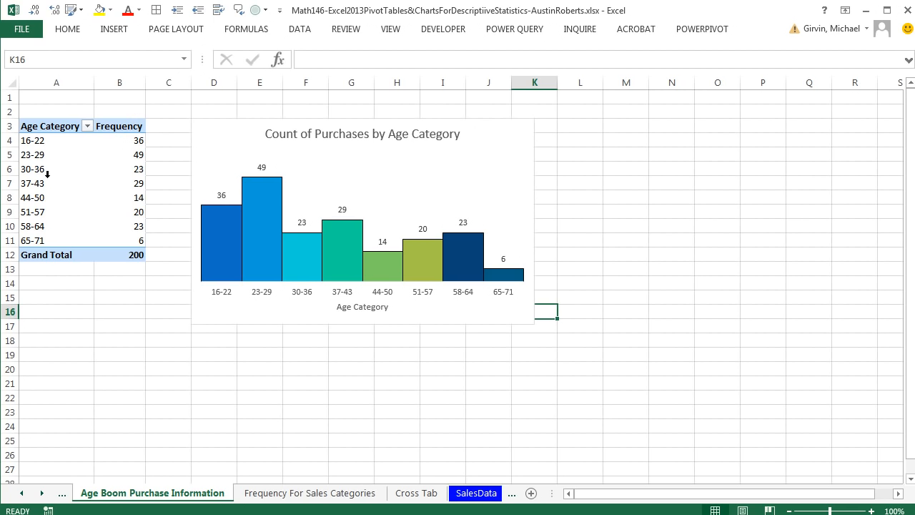
# Step: Review the percent frequency table and pie chart on the Hospital Table And Chart sheet
pyautogui.click(21, 495)
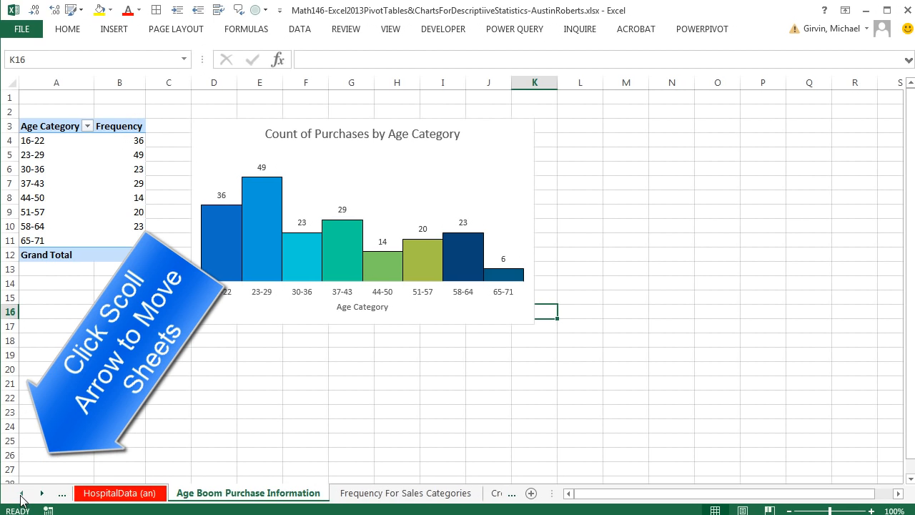
pyautogui.click(22, 494)
pyautogui.click(21, 495)
pyautogui.click(133, 498)
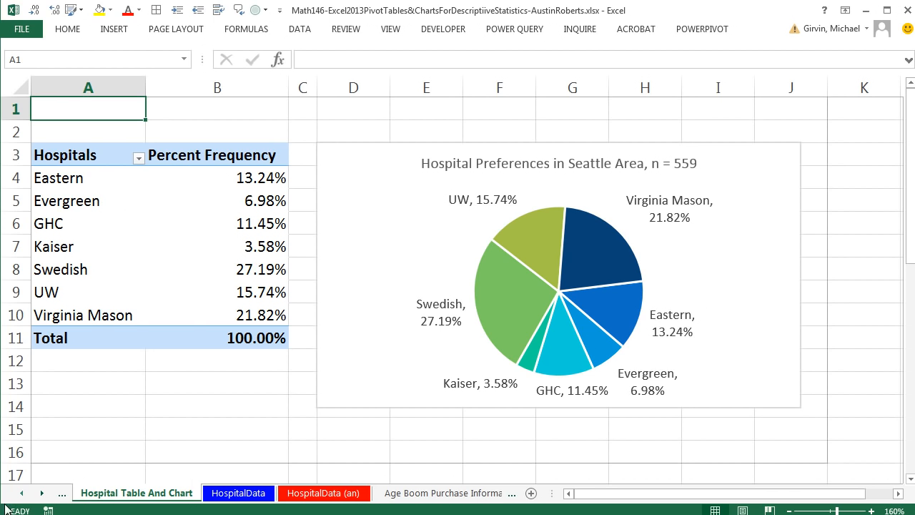
# Step: Review the phone frequency table and the column and bar charts on the PhoneData sheet
pyautogui.click(22, 494)
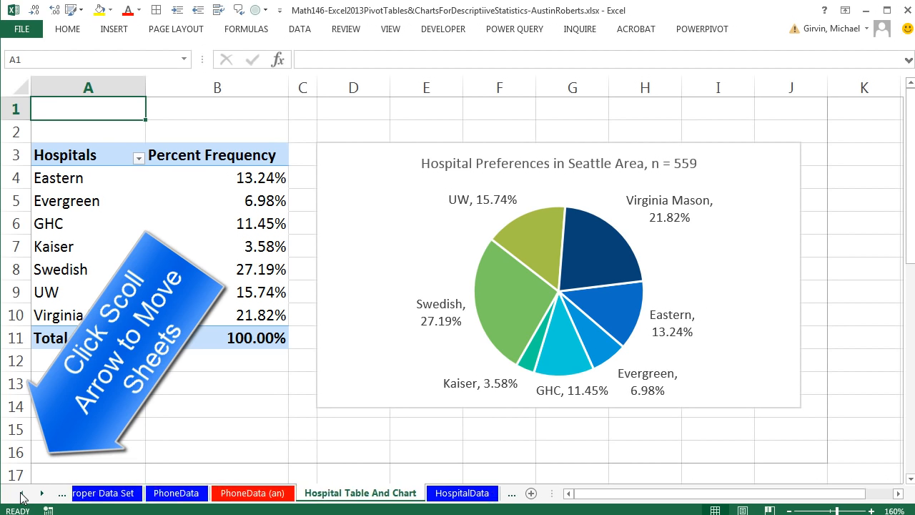
pyautogui.click(21, 493)
pyautogui.click(21, 494)
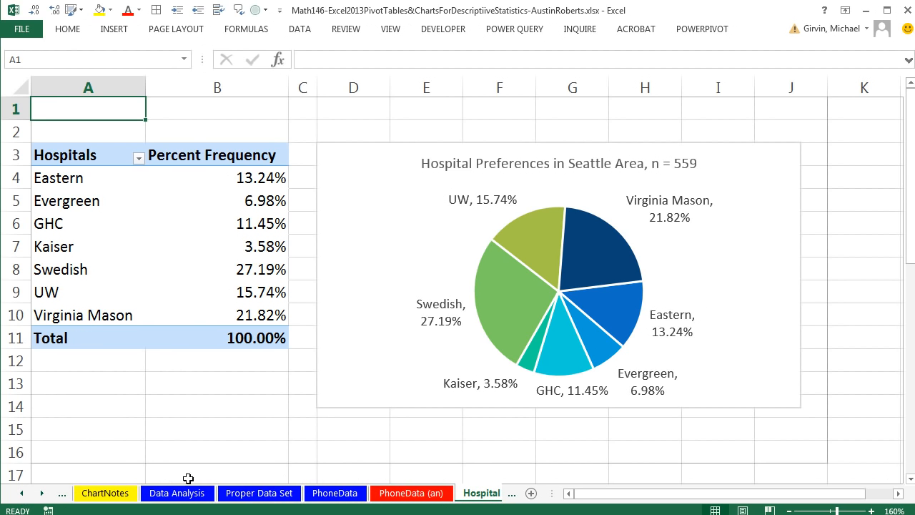
pyautogui.click(334, 494)
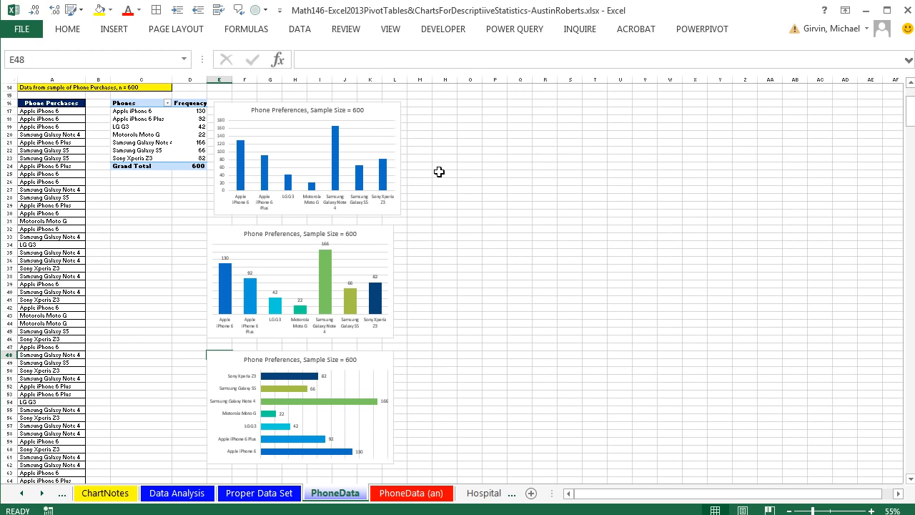
# Step: Review the cola preference problem on the HW(1) sheet and compare it with the finished PivotTable and bar chart on HW(1an)
pyautogui.click(41, 495)
pyautogui.click(42, 495)
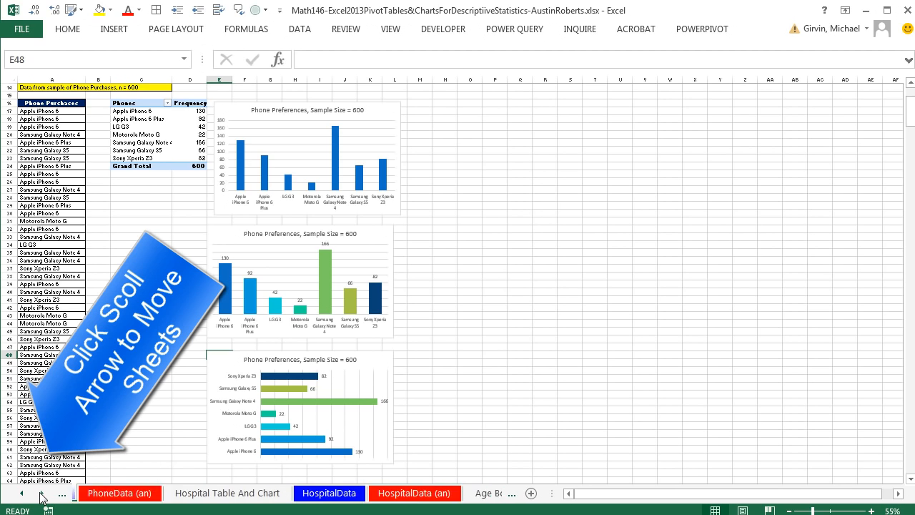
pyautogui.click(41, 495)
pyautogui.click(41, 496)
pyautogui.click(42, 496)
pyautogui.click(42, 495)
pyautogui.click(41, 496)
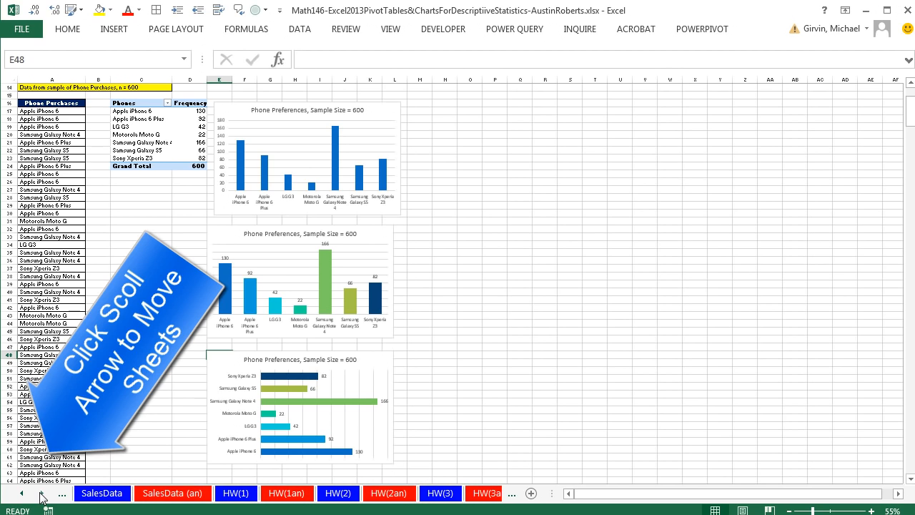
pyautogui.click(242, 494)
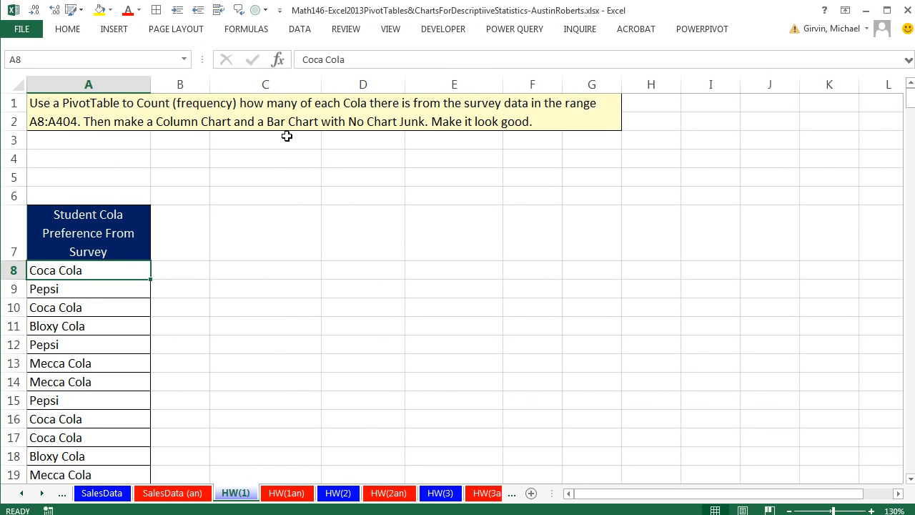
pyautogui.click(282, 493)
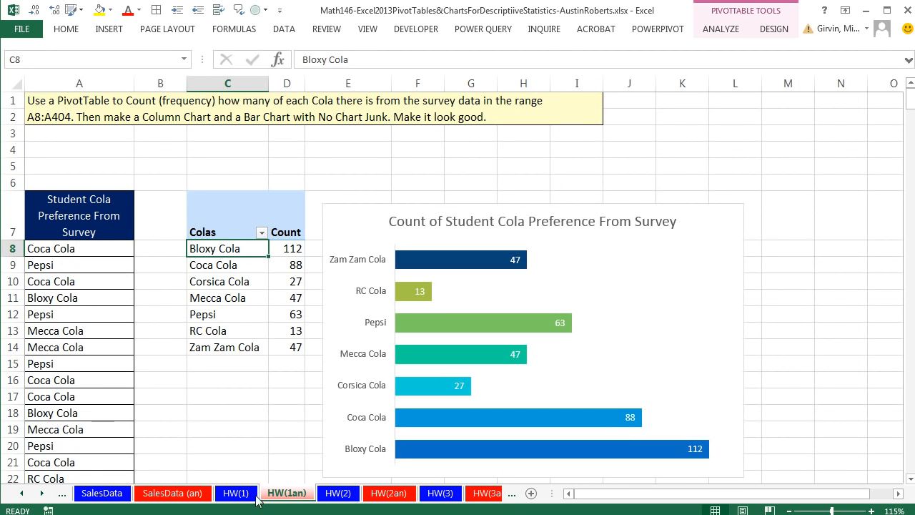
pyautogui.click(247, 497)
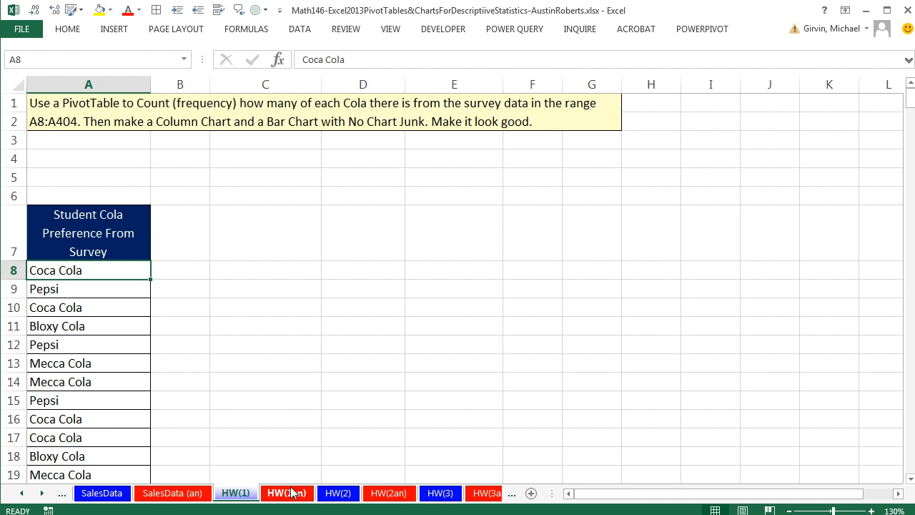
# Step: Look through the remaining homework problems on the HW(2), HW(3) and HW(4) sheets
pyautogui.click(340, 494)
pyautogui.click(440, 494)
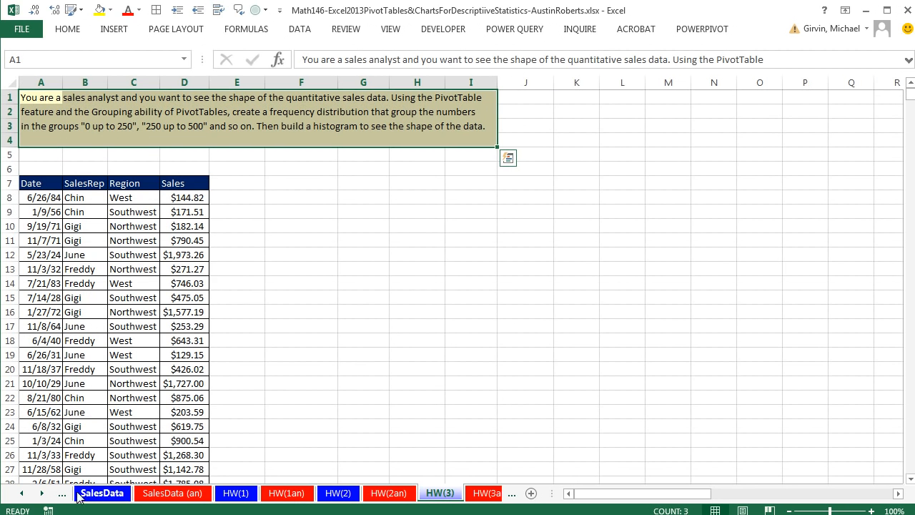
pyautogui.click(41, 493)
pyautogui.click(41, 493)
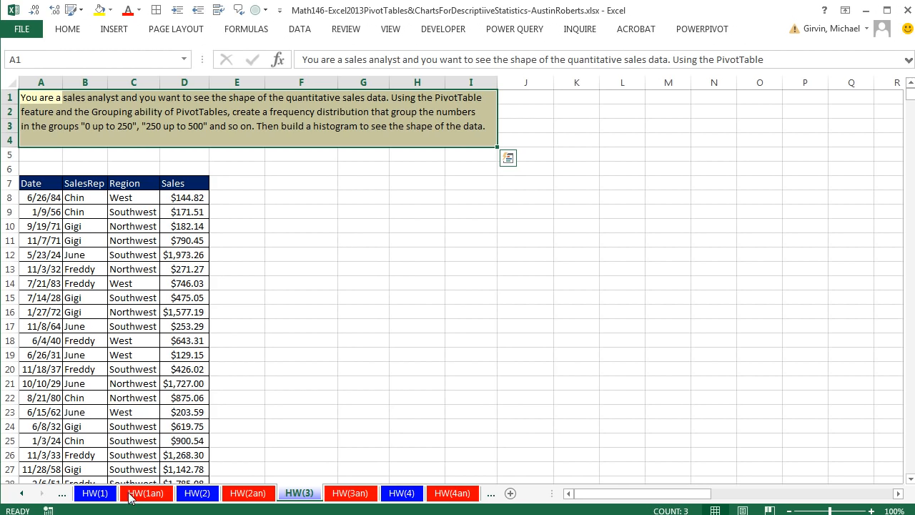
pyautogui.click(413, 495)
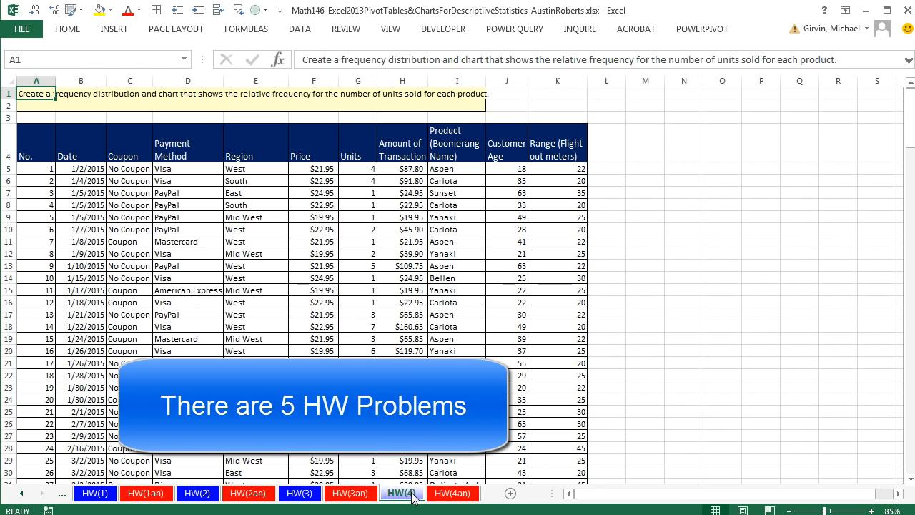